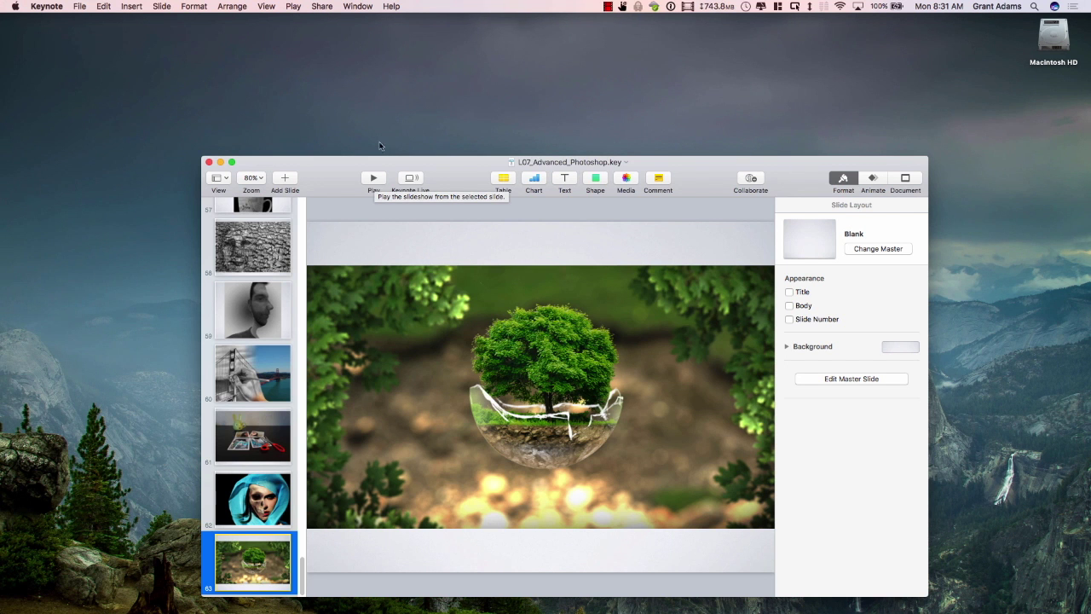
# Review the Flickr 'woman walking' results and open a new browser tab for CC Search.
pyautogui.click(609, 8)
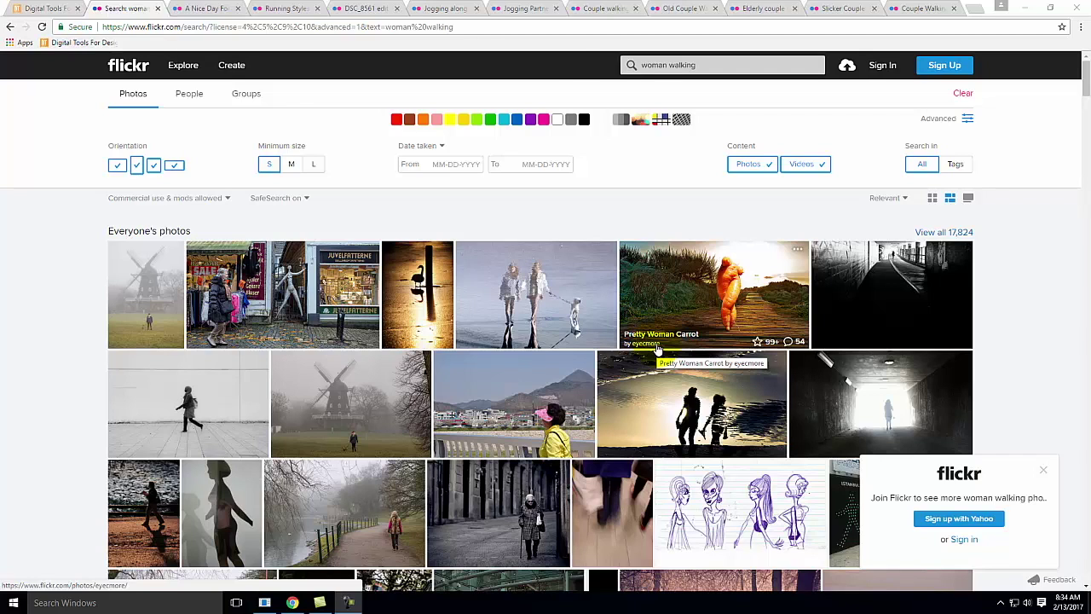
pyautogui.hotkey('ctrl', 't')
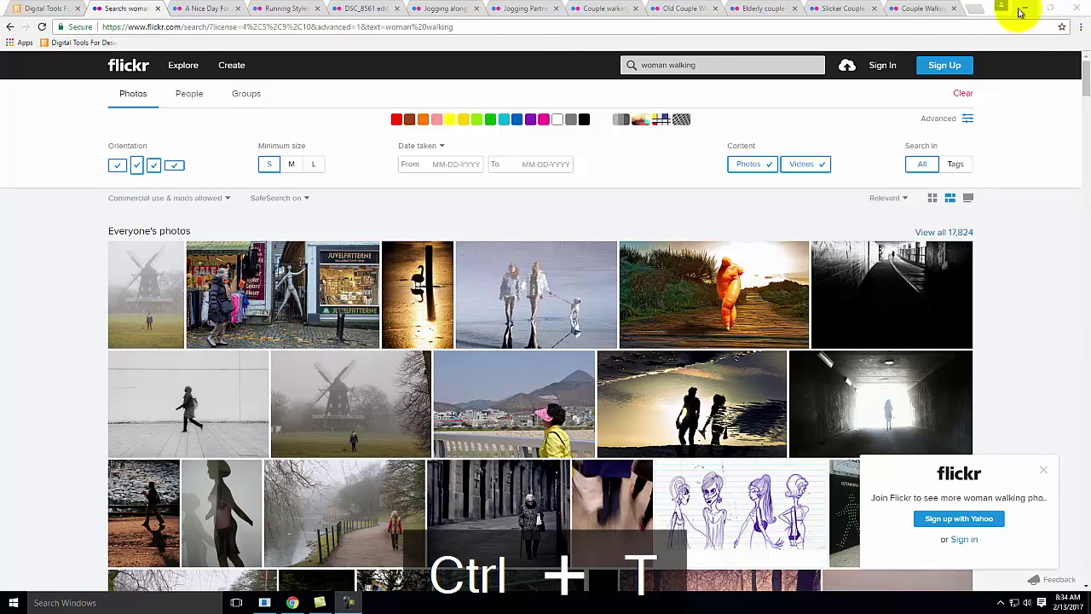
pyautogui.click(975, 9)
# Load the CC Search site, choose Flickr as the source, and search for 'person reading'.
pyautogui.write('search.creativecommons.org')
pyautogui.press('Return')
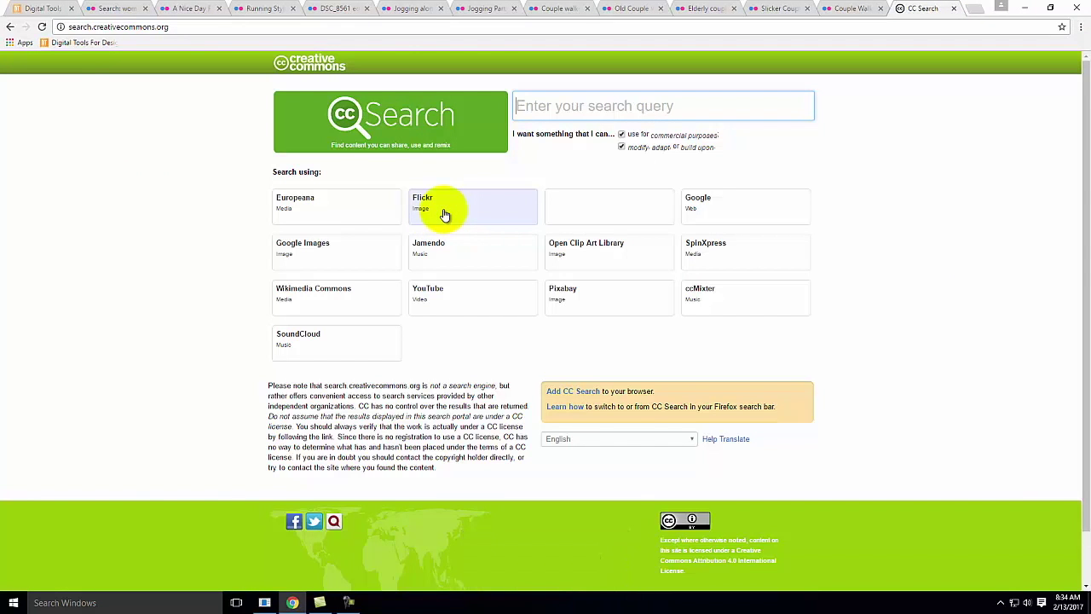
pyautogui.click(444, 215)
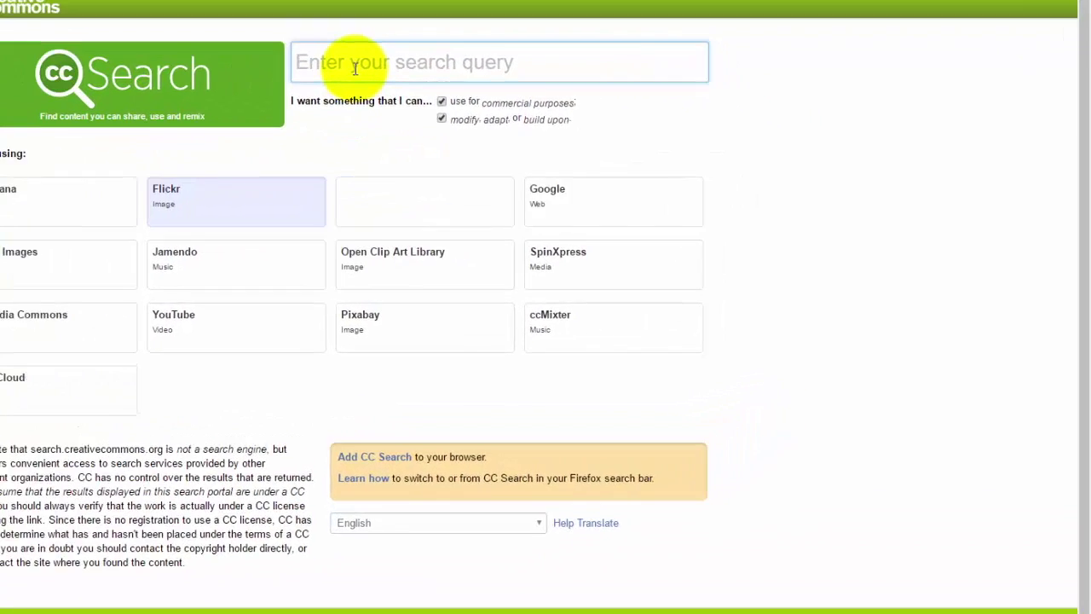
pyautogui.click(559, 110)
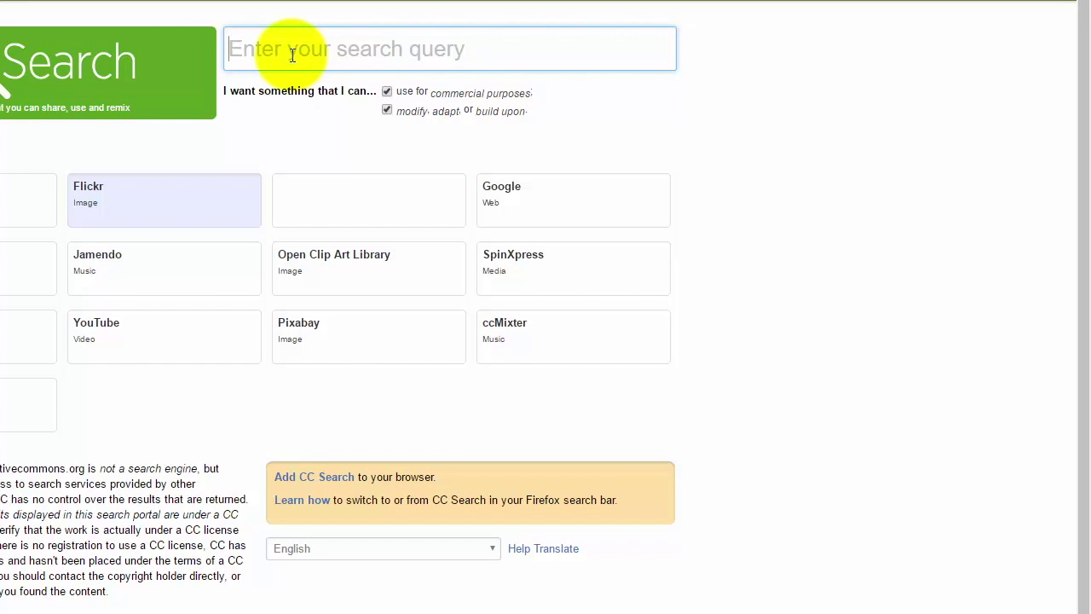
pyautogui.write('p')
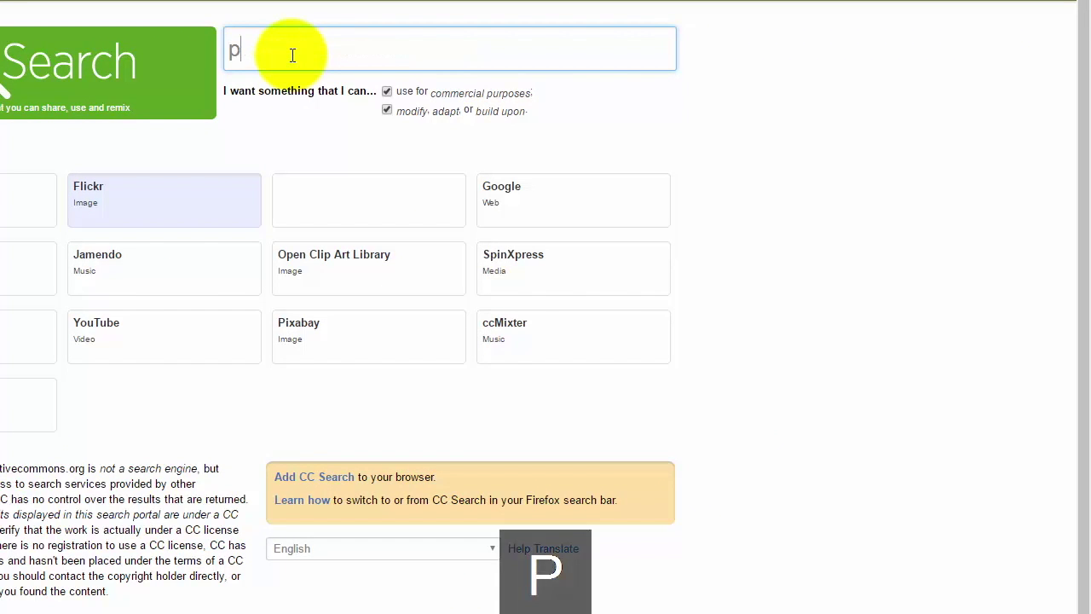
pyautogui.write('erson reading')
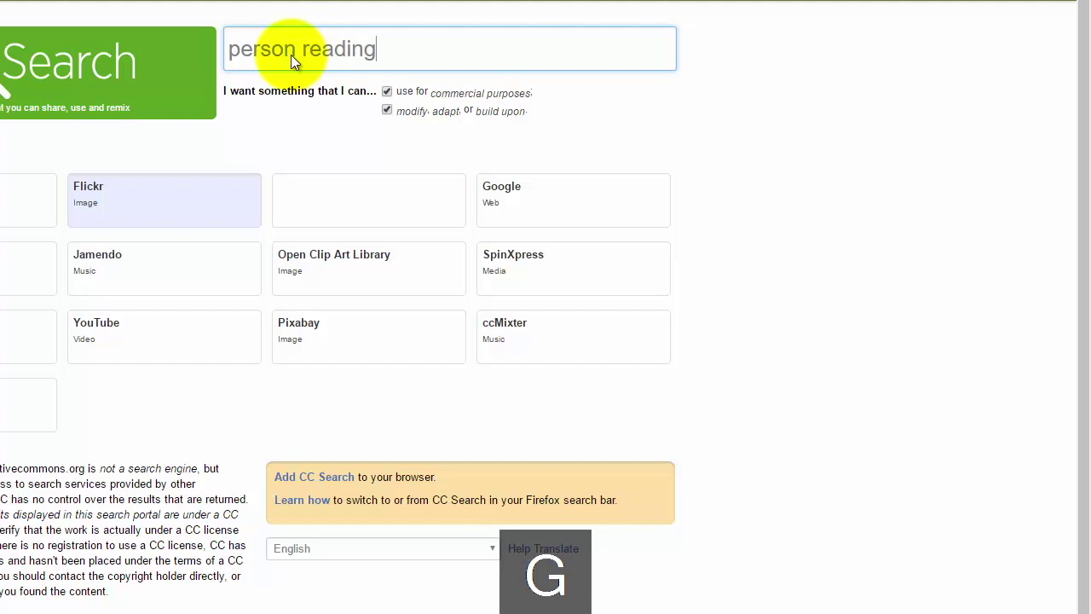
pyautogui.press('Return')
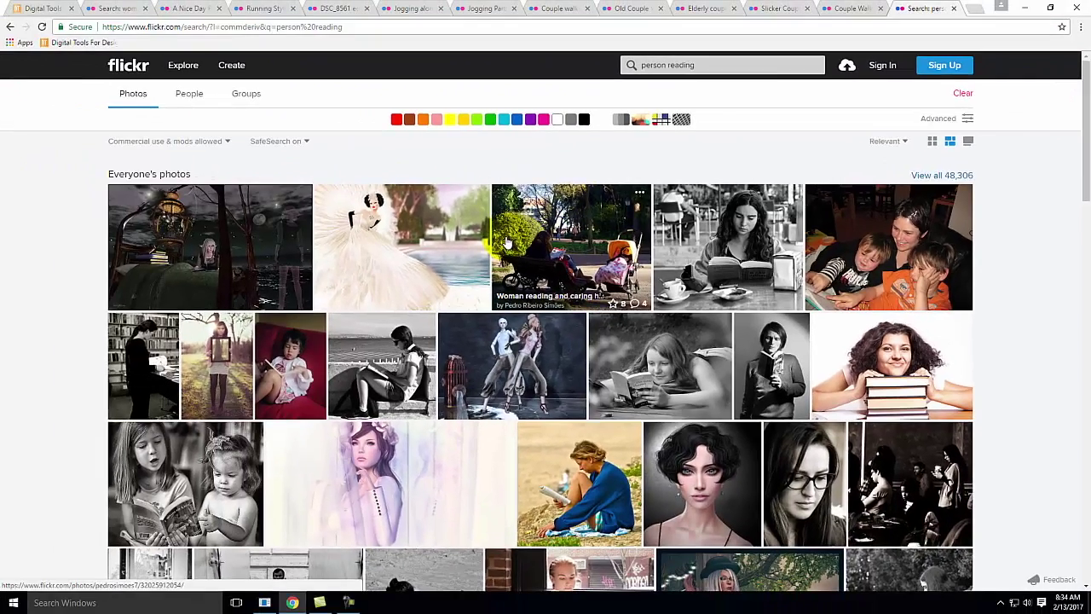
pyautogui.scroll(-1, 506, 243)
# Open the seated Reading photo in a new tab and view it.
pyautogui.scroll(-1, 506, 243)
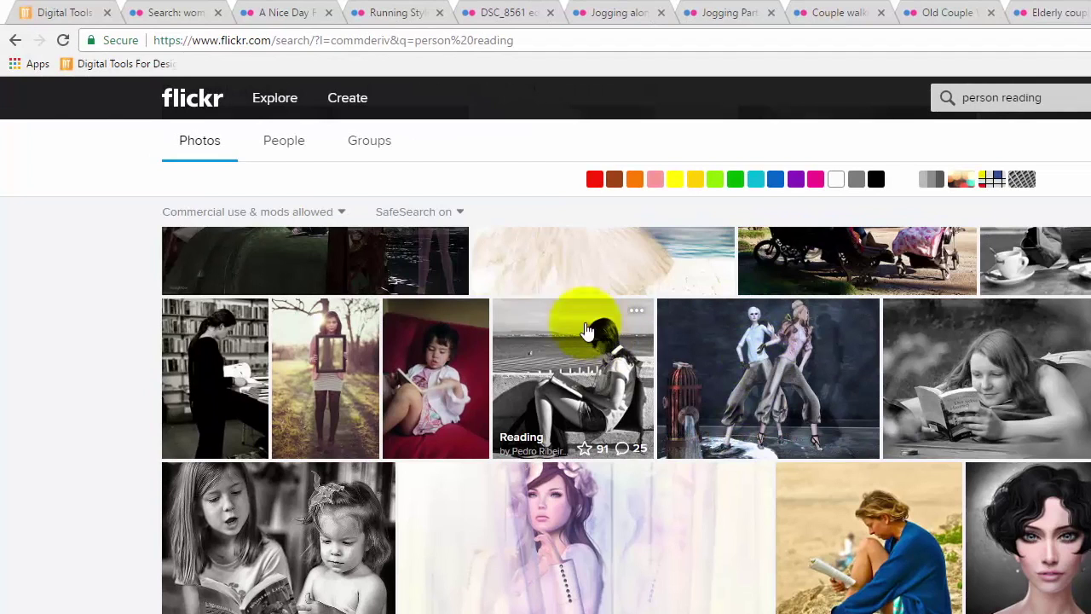
pyautogui.moveTo(585, 430)
pyautogui.mouseDown()
pyautogui.moveTo(647, 389)
pyautogui.moveTo(610, 389)
pyautogui.mouseUp()
pyautogui.rightClick(605, 379)
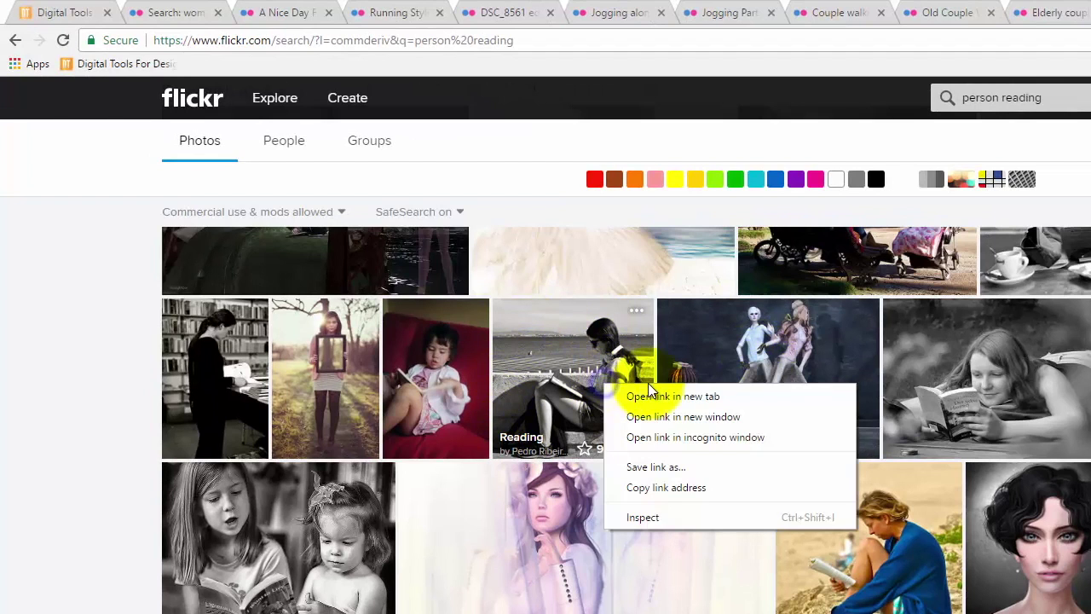
pyautogui.click(652, 394)
pyautogui.click(925, 11)
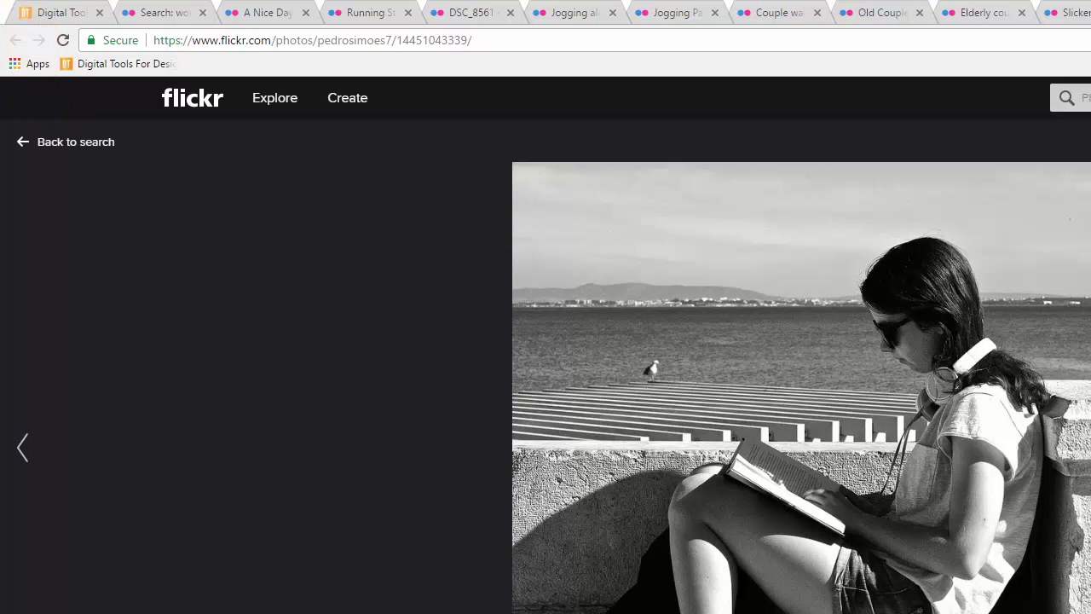
# Check the other tabs, then preview the 'Reading up on feminism' photo and return to the results.
pyautogui.click(82, 12)
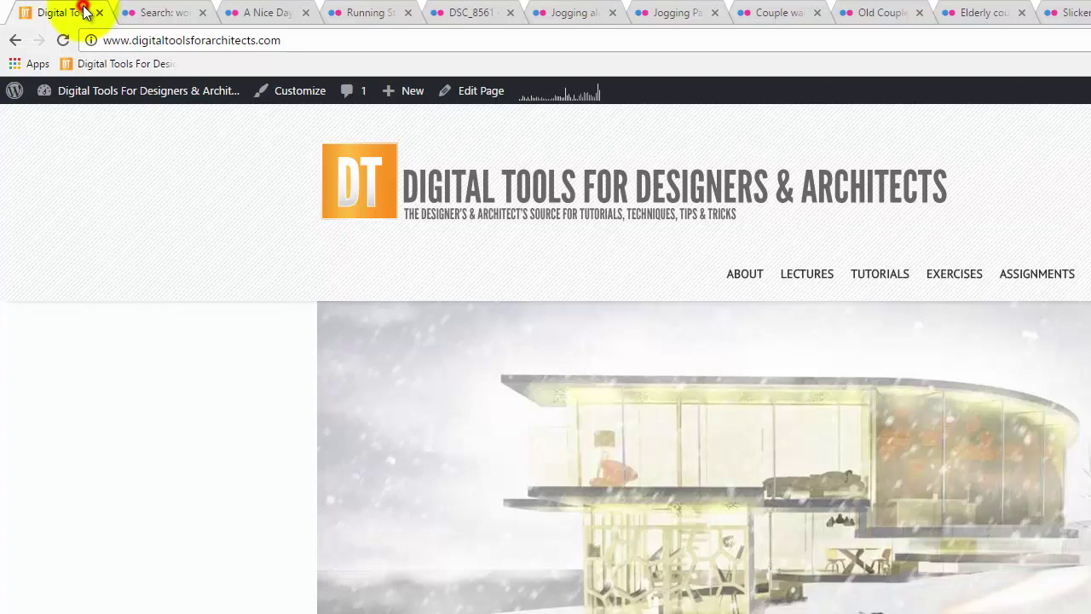
pyautogui.click(145, 12)
pyautogui.click(996, 9)
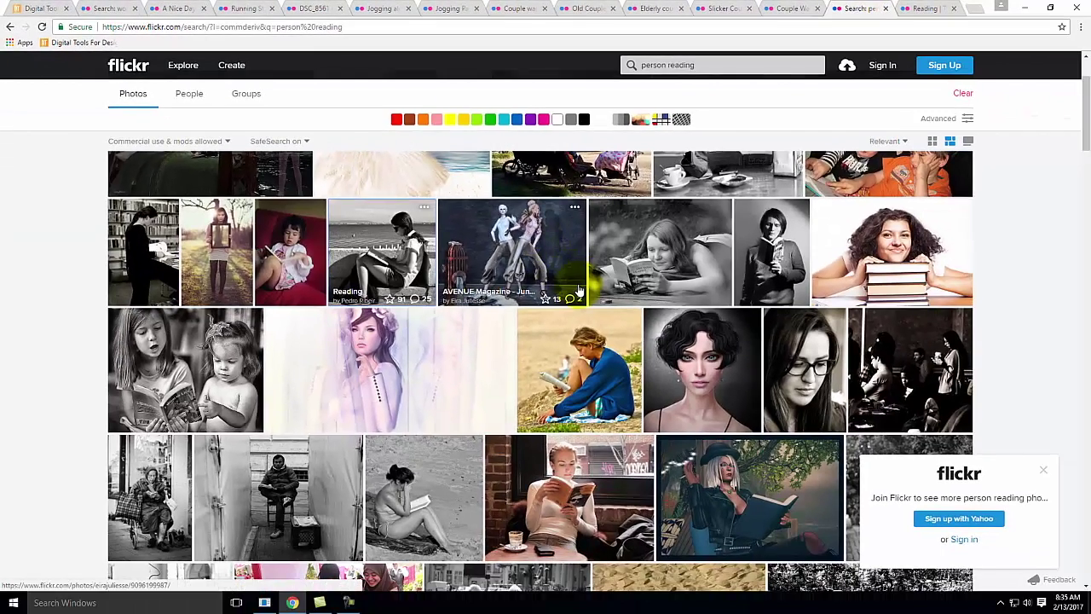
pyautogui.scroll(-2, 636, 296)
pyautogui.click(578, 349)
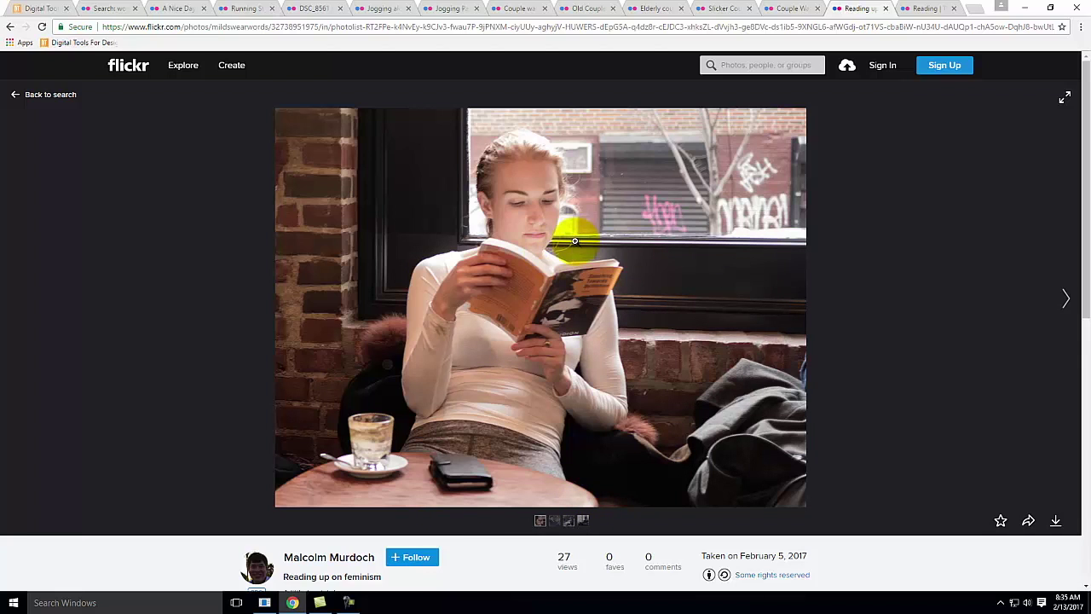
pyautogui.click(10, 27)
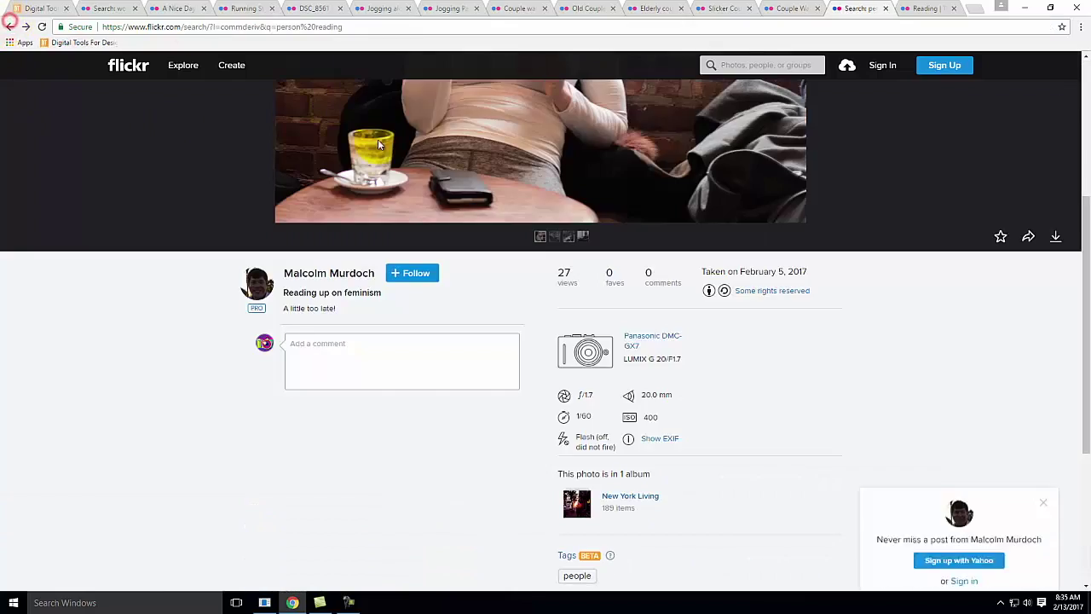
# Scroll the results and preview the 'Morning reading' photo before returning.
pyautogui.scroll(-2, 726, 358)
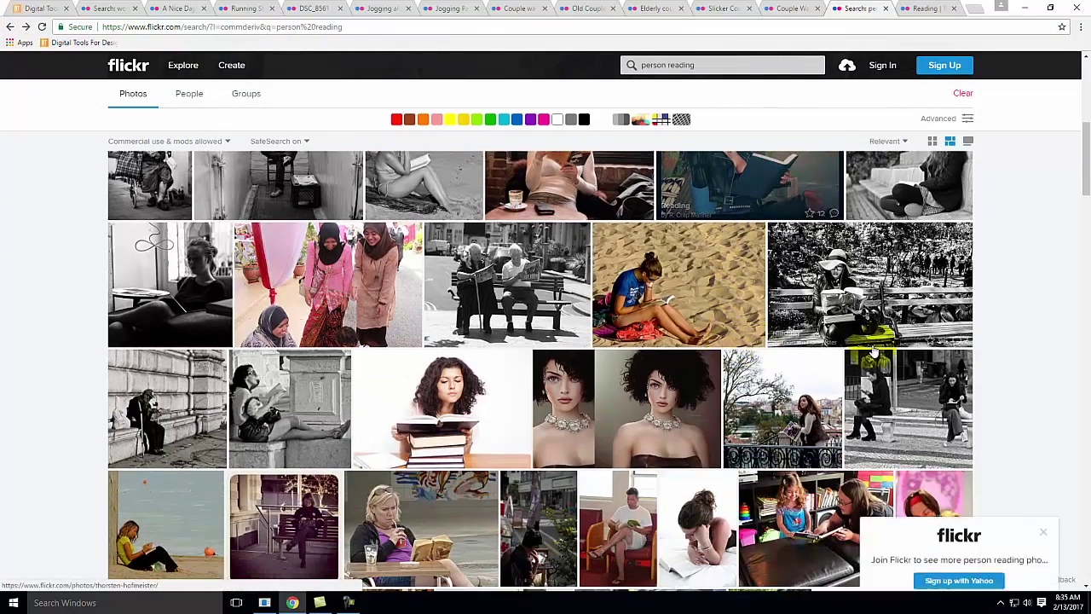
pyautogui.scroll(-10, 874, 352)
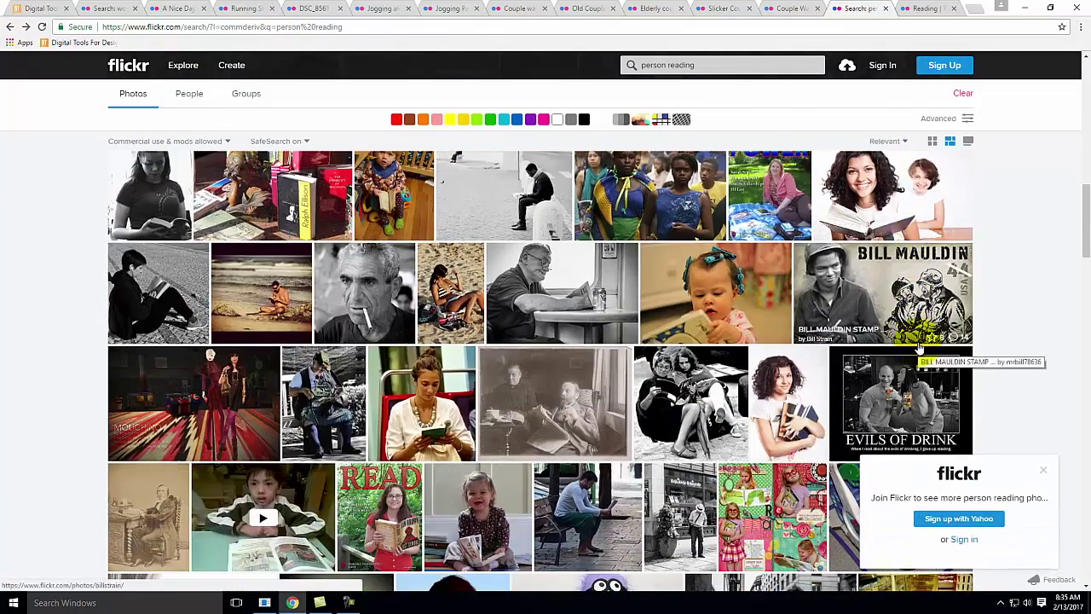
pyautogui.scroll(-2, 920, 347)
pyautogui.scroll(2, 919, 348)
pyautogui.scroll(-1, 919, 348)
pyautogui.scroll(-4, 919, 348)
pyautogui.scroll(2, 919, 348)
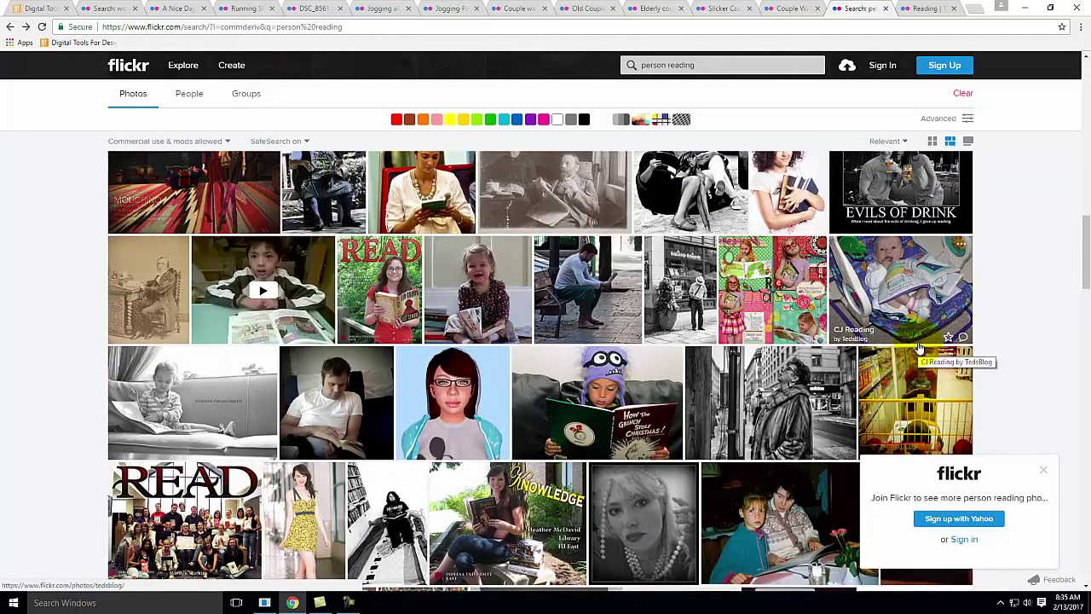
pyautogui.click(587, 276)
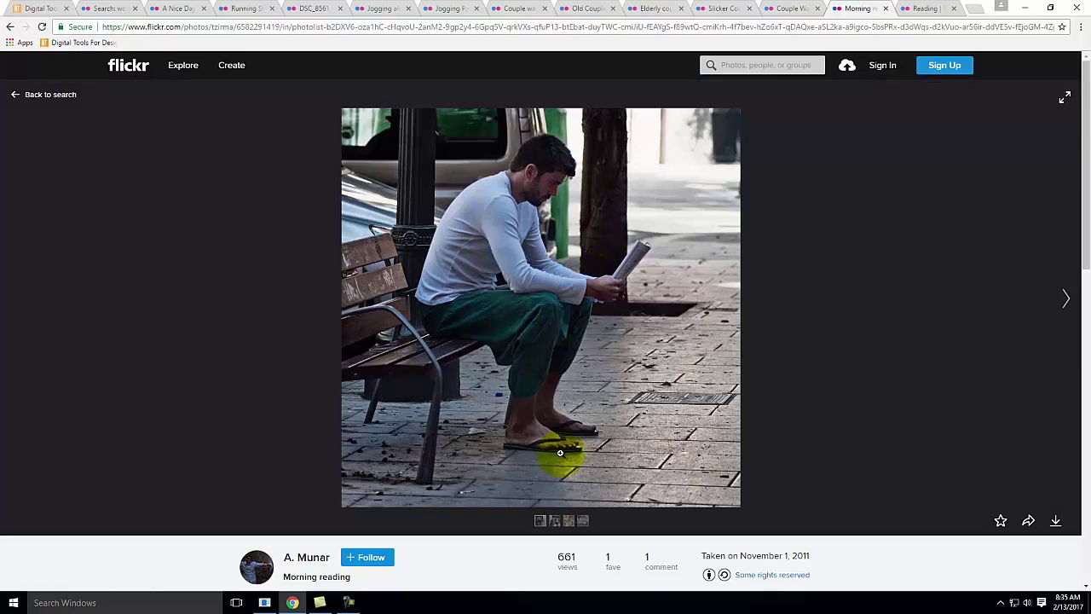
pyautogui.click(10, 27)
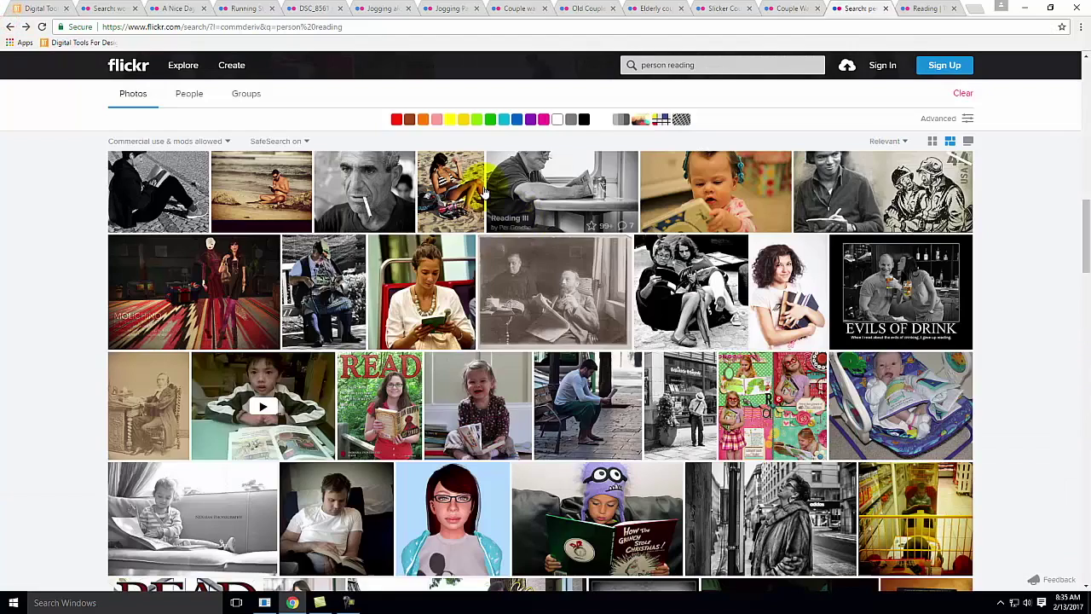
# Scroll to the end of the results, then switch to the 'A Nice Day For A Walk' tab.
pyautogui.scroll(-10, 605, 316)
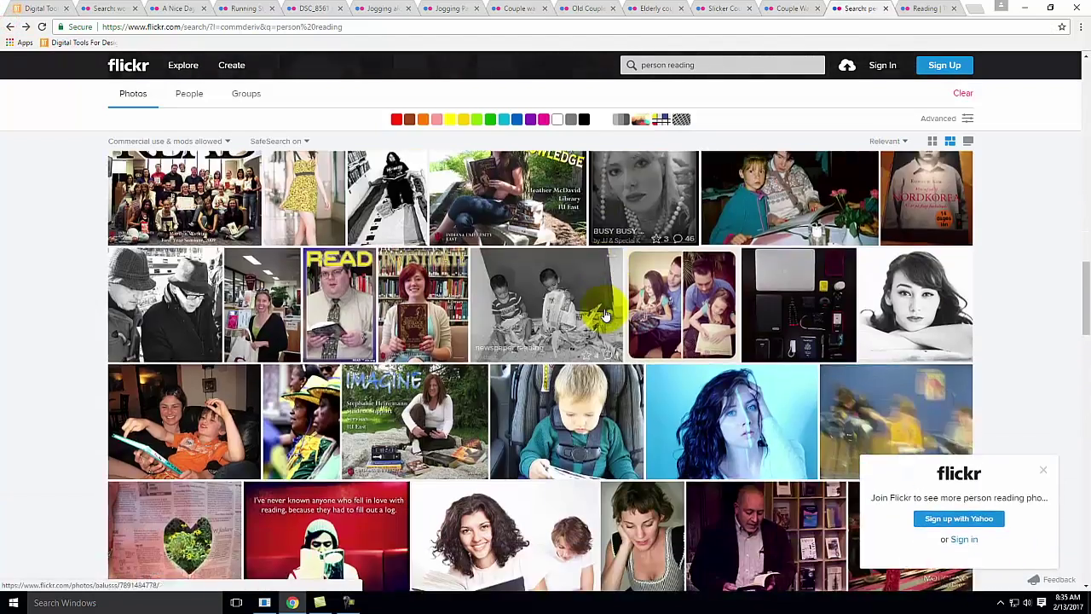
pyautogui.scroll(-8, 604, 316)
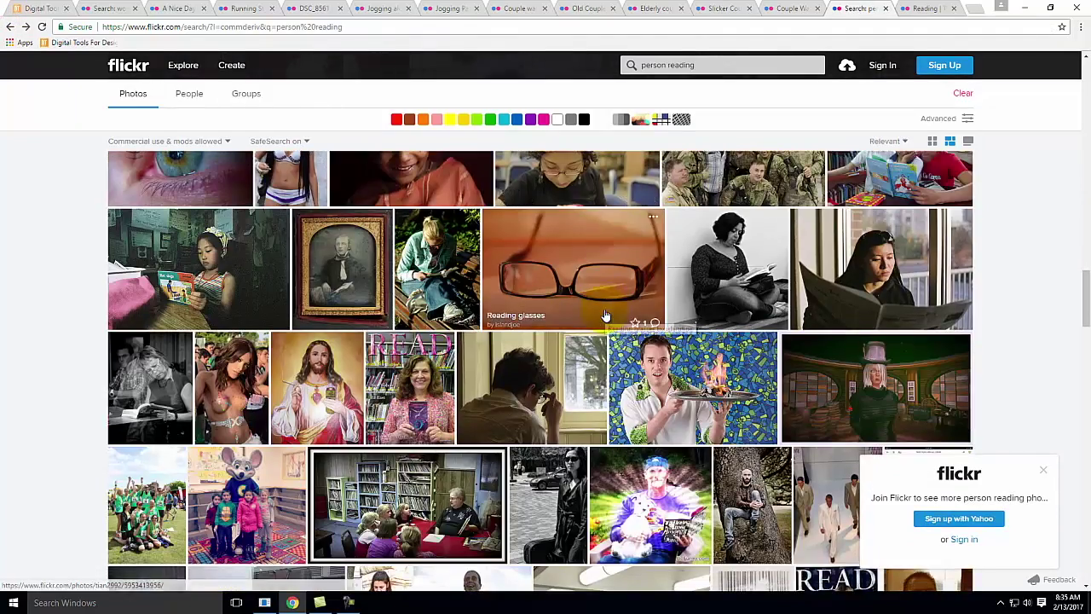
pyautogui.scroll(-8, 604, 316)
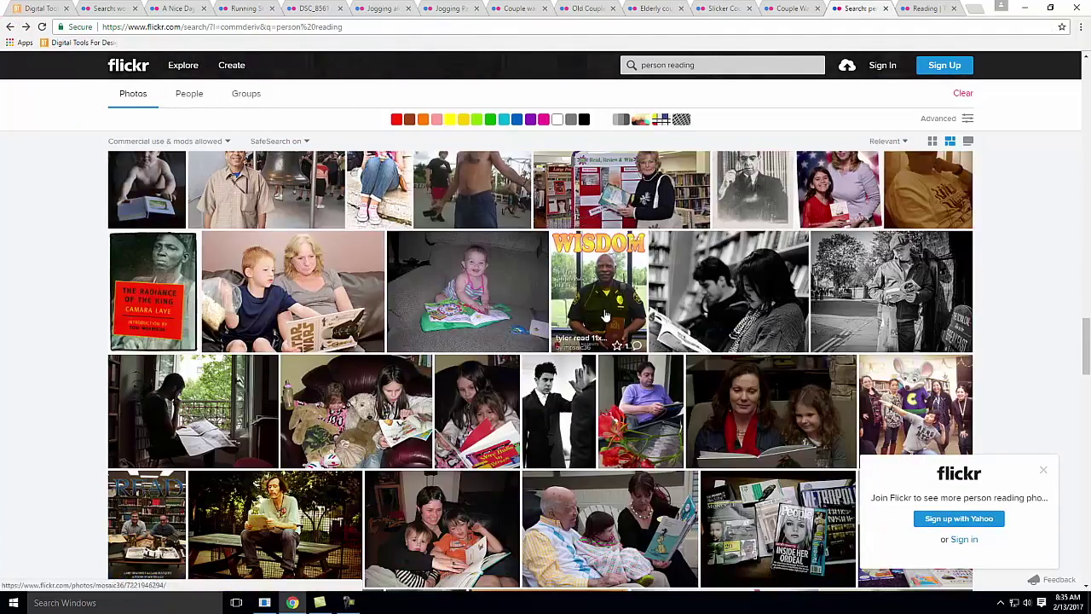
pyautogui.scroll(-8, 605, 316)
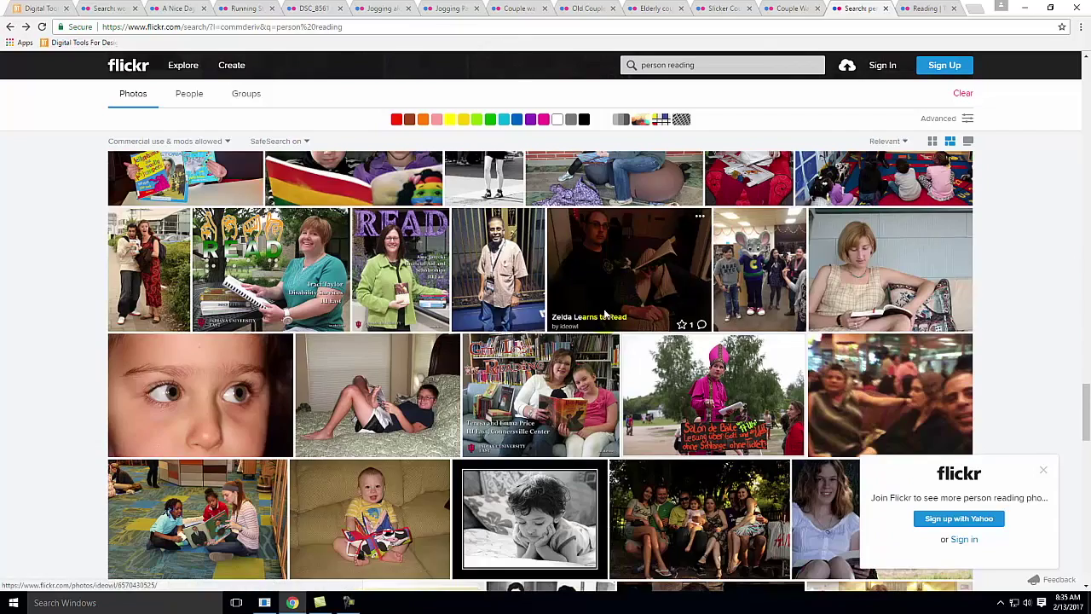
pyautogui.scroll(-4, 604, 316)
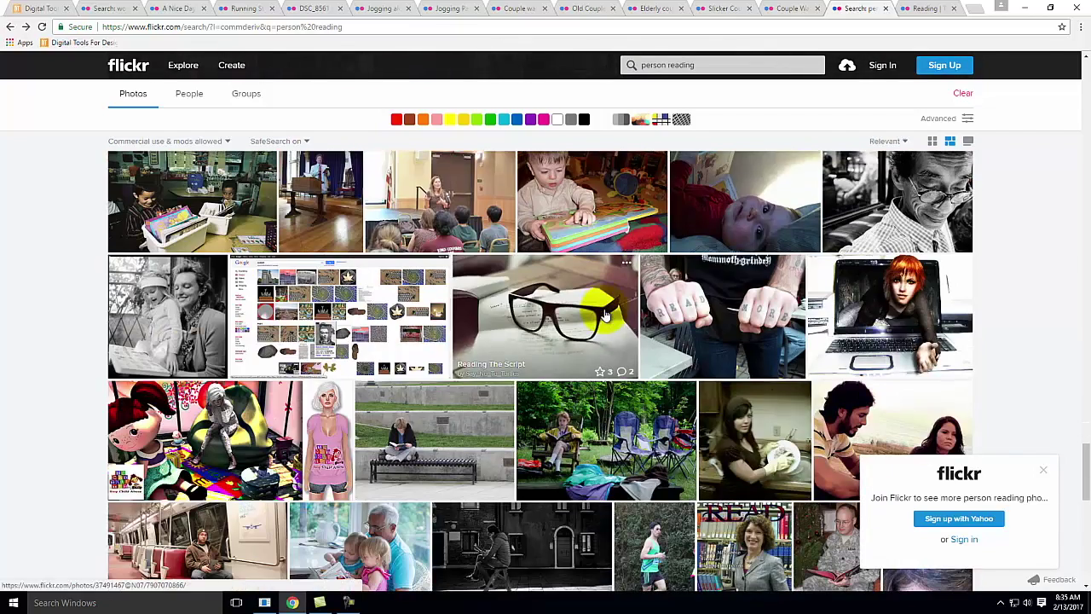
pyautogui.scroll(-6, 605, 315)
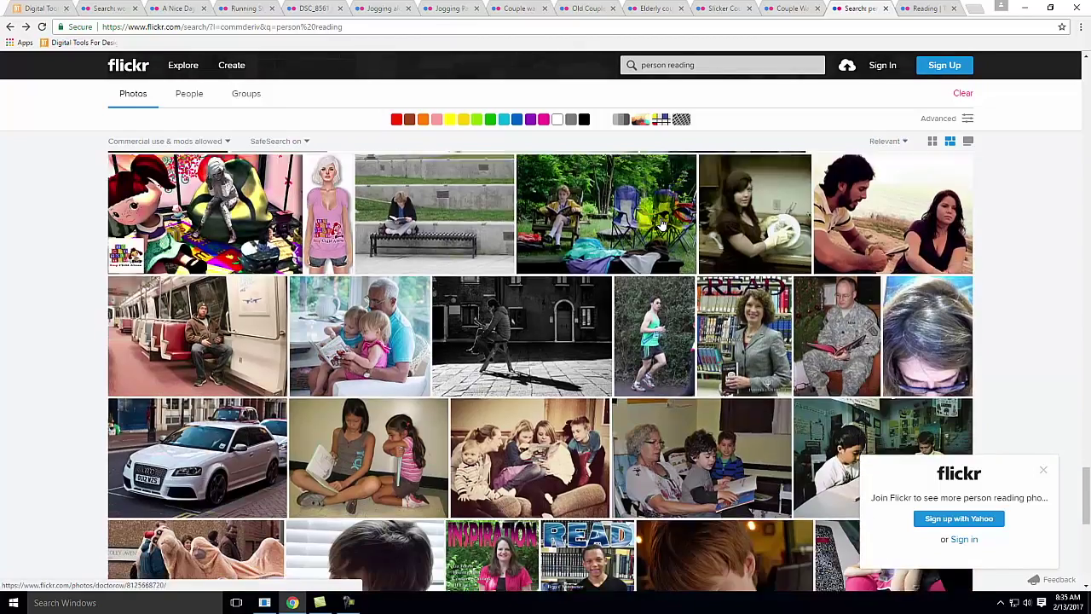
pyautogui.scroll(-3, 661, 223)
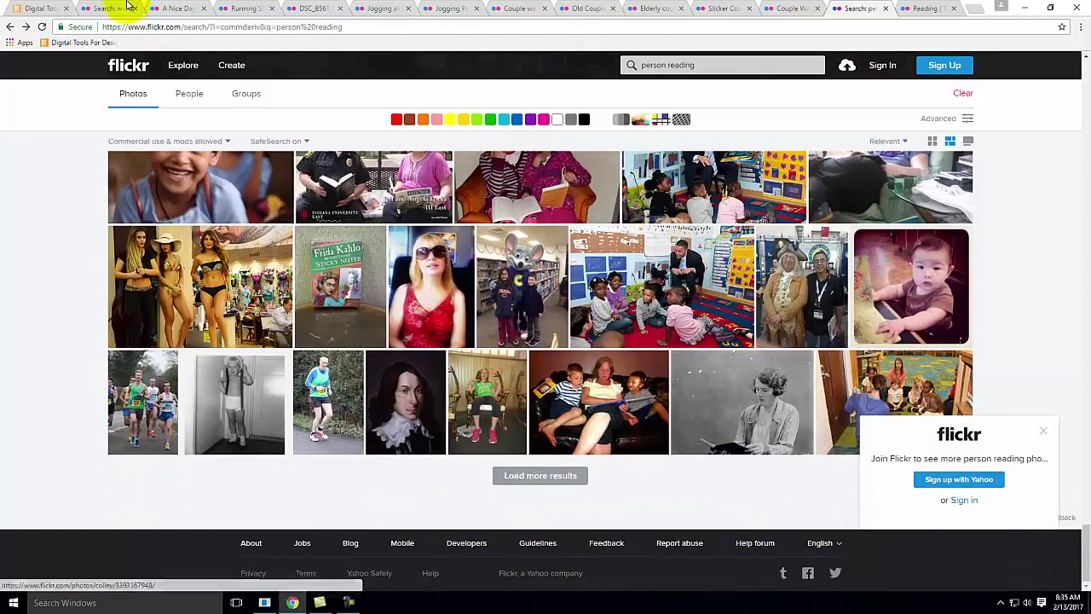
pyautogui.click(175, 8)
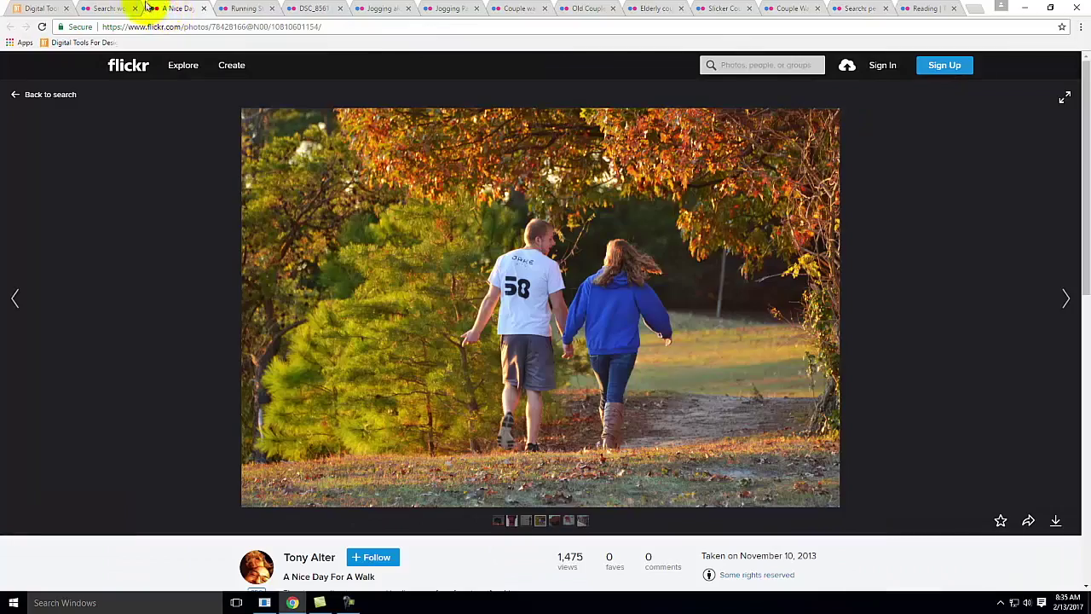
# Browse the open walking and jogging photo tabs, settling on 'Old Couple Walking'.
pyautogui.click(249, 8)
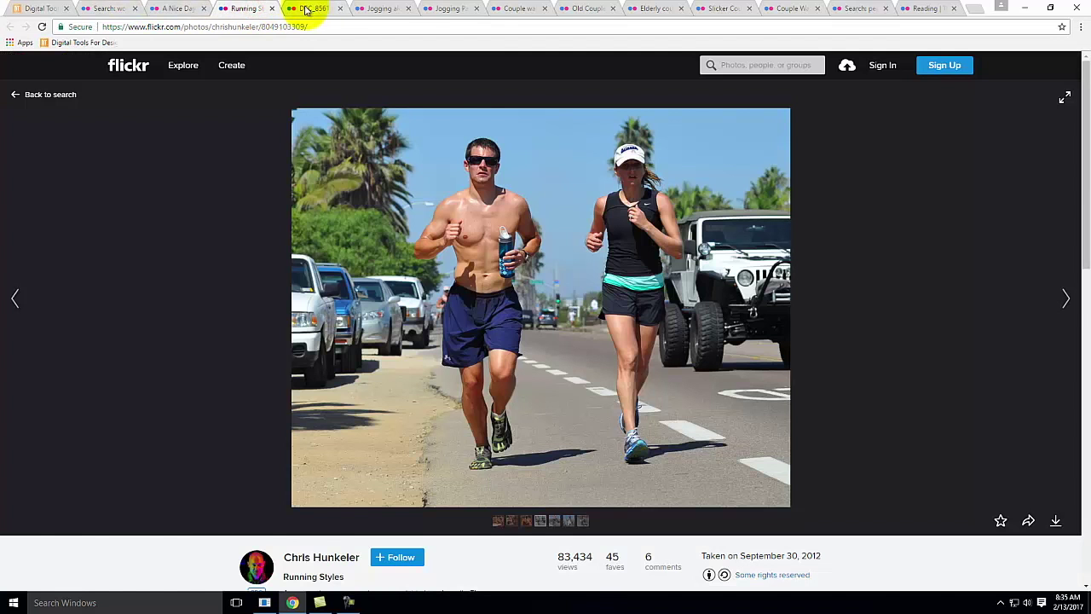
pyautogui.click(309, 9)
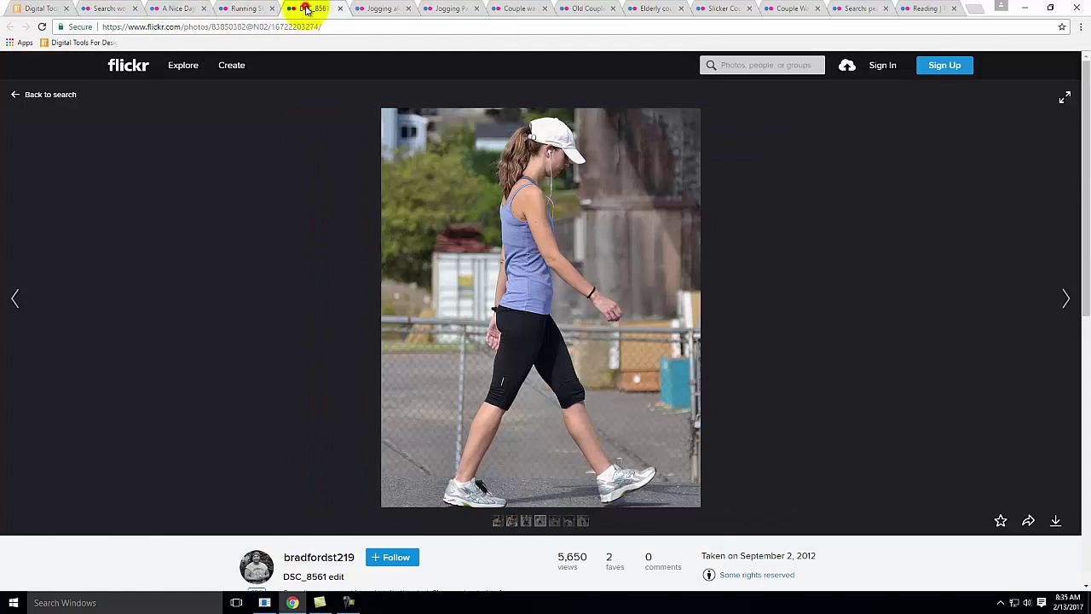
pyautogui.click(388, 9)
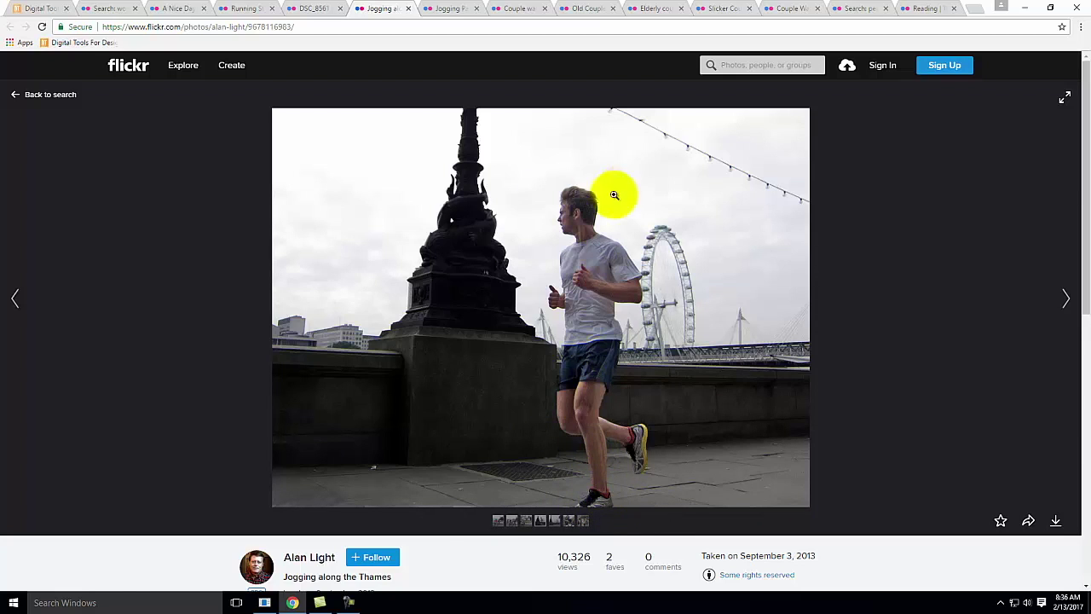
pyautogui.click(448, 8)
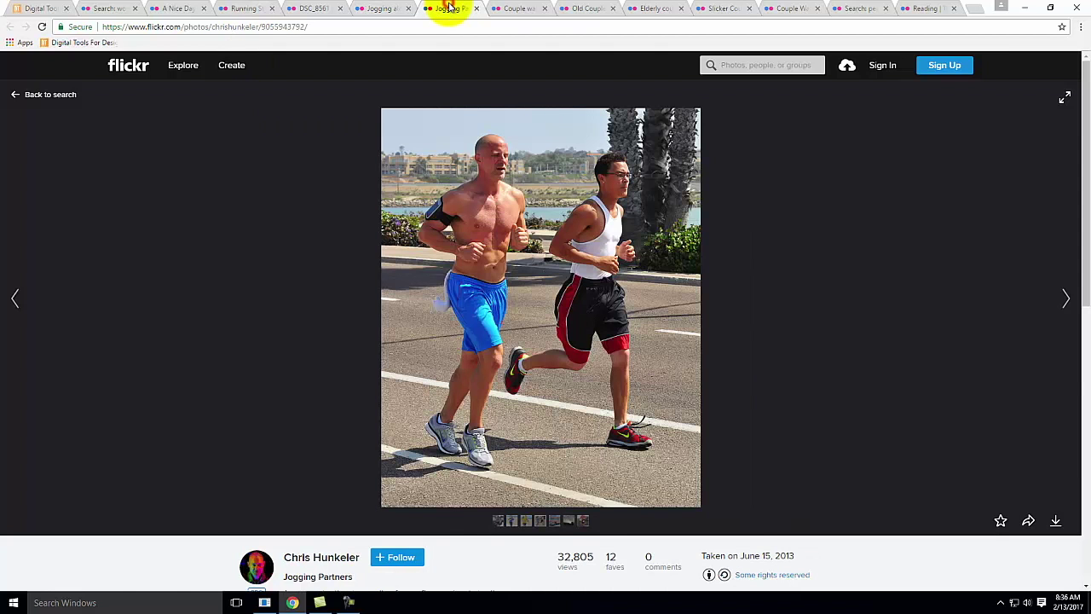
pyautogui.click(519, 8)
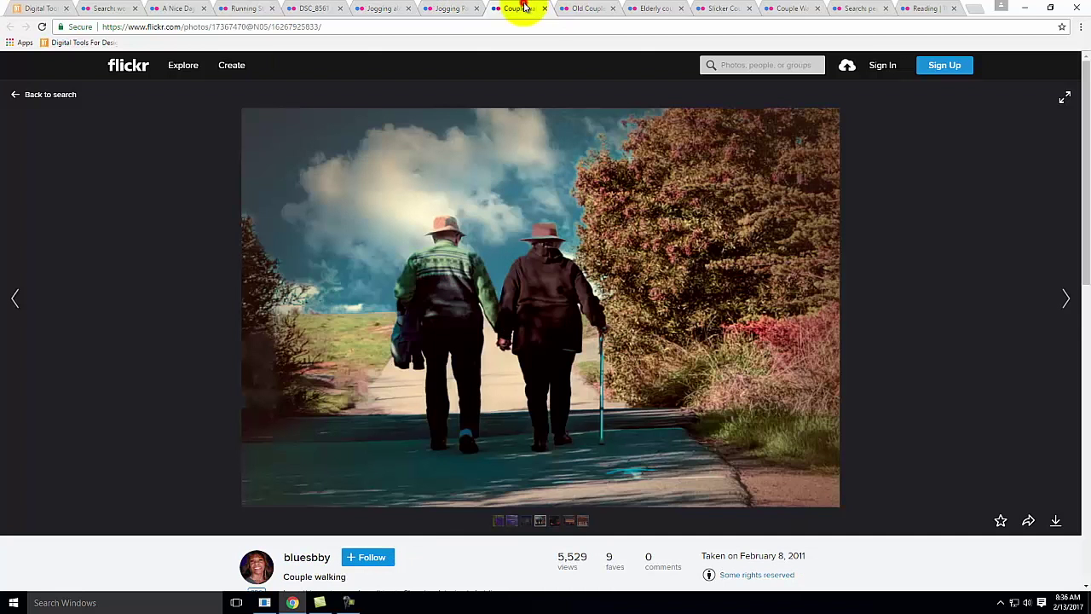
pyautogui.click(600, 10)
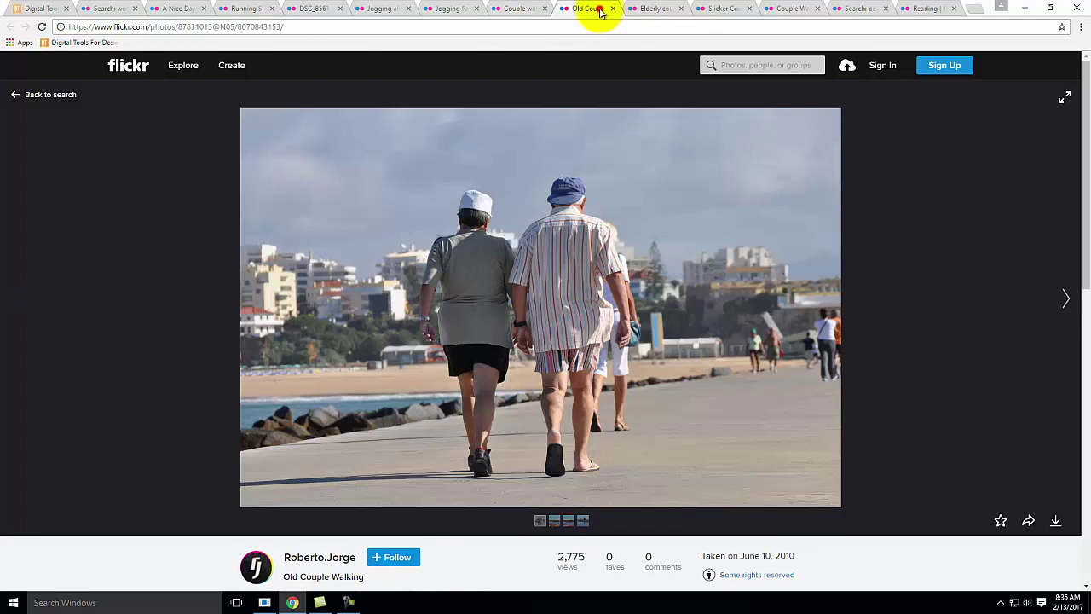
pyautogui.click(654, 8)
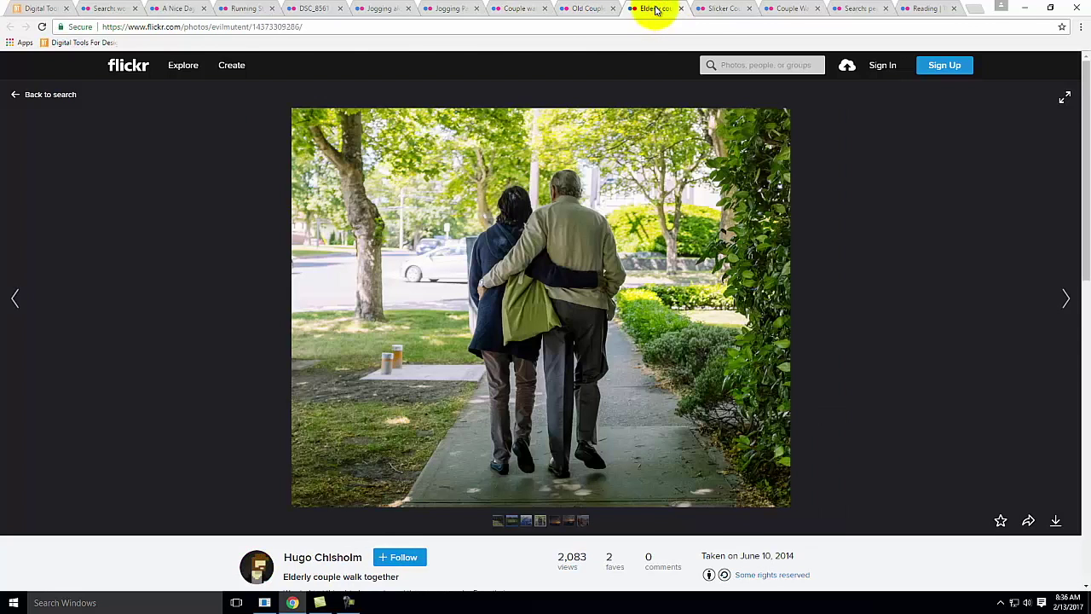
pyautogui.click(570, 8)
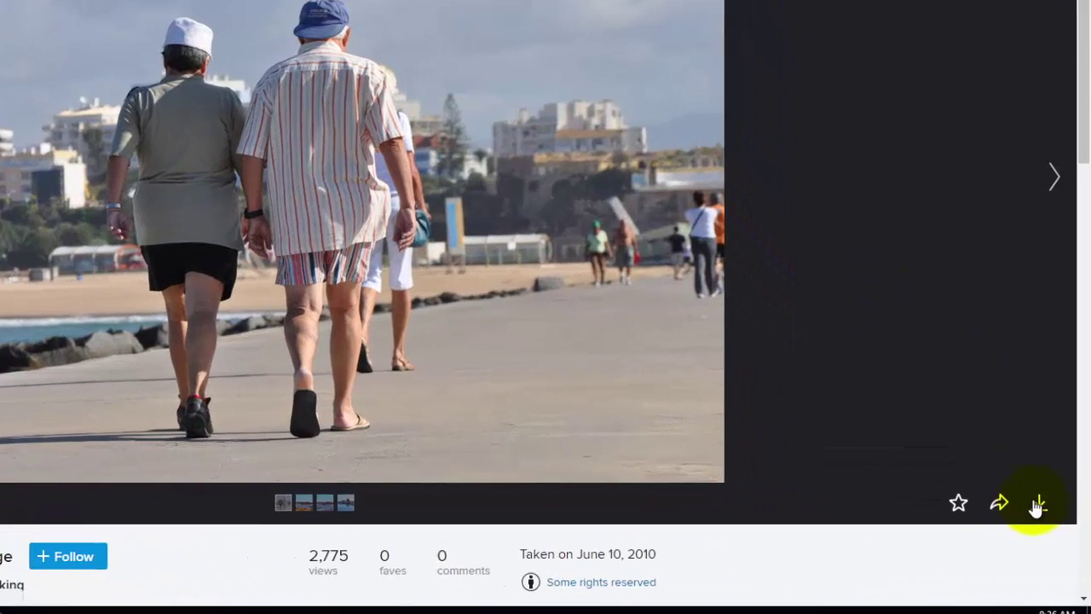
# Download the Original 4288 × 2848 size and show the file in its folder.
pyautogui.click(1056, 520)
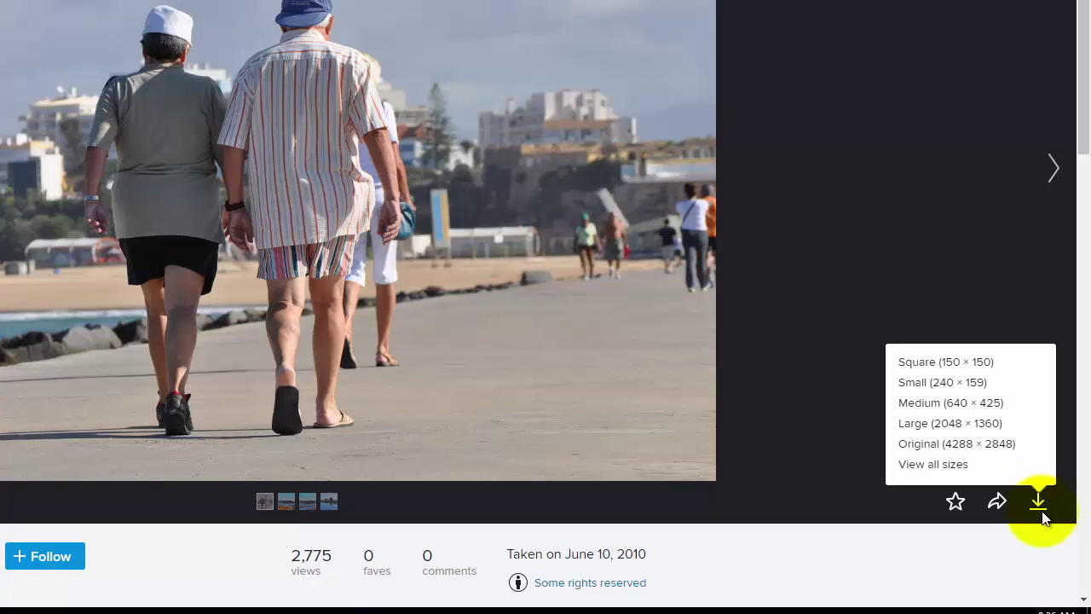
pyautogui.click(1014, 453)
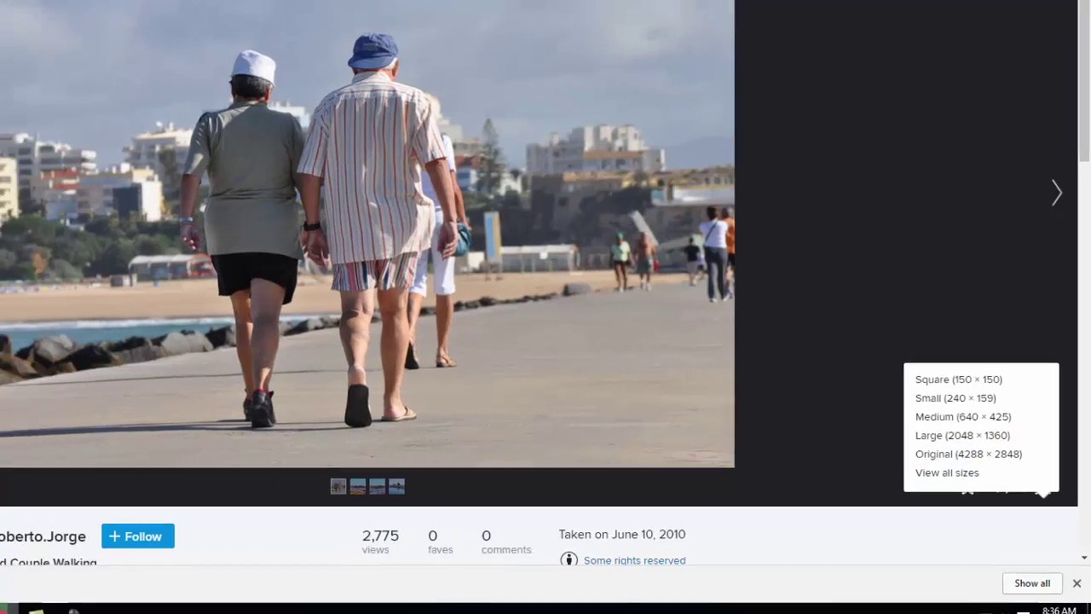
pyautogui.click(117, 578)
pyautogui.click(149, 542)
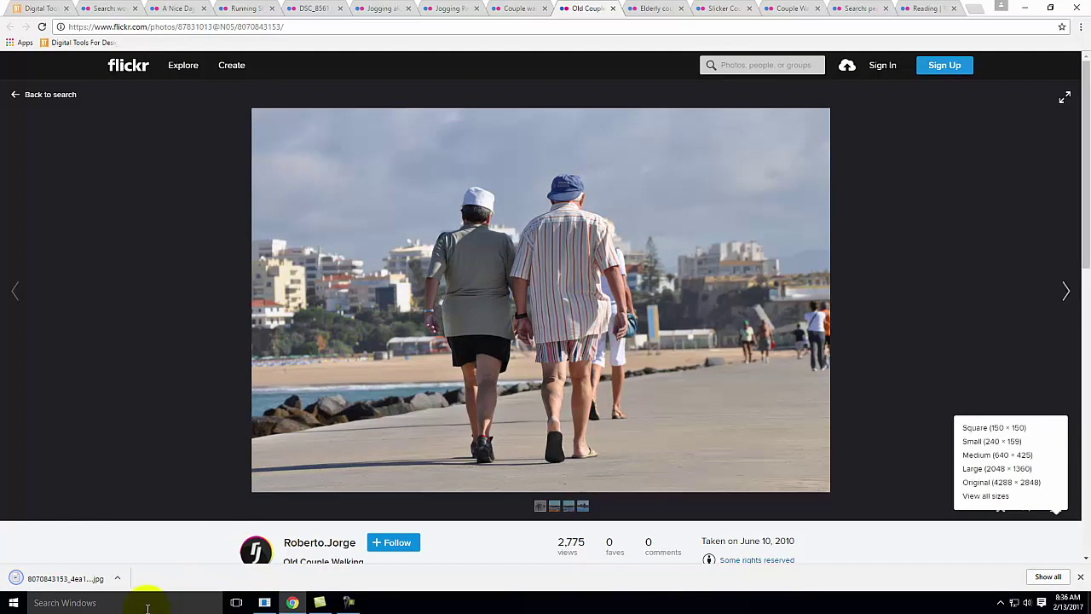
pyautogui.click(119, 579)
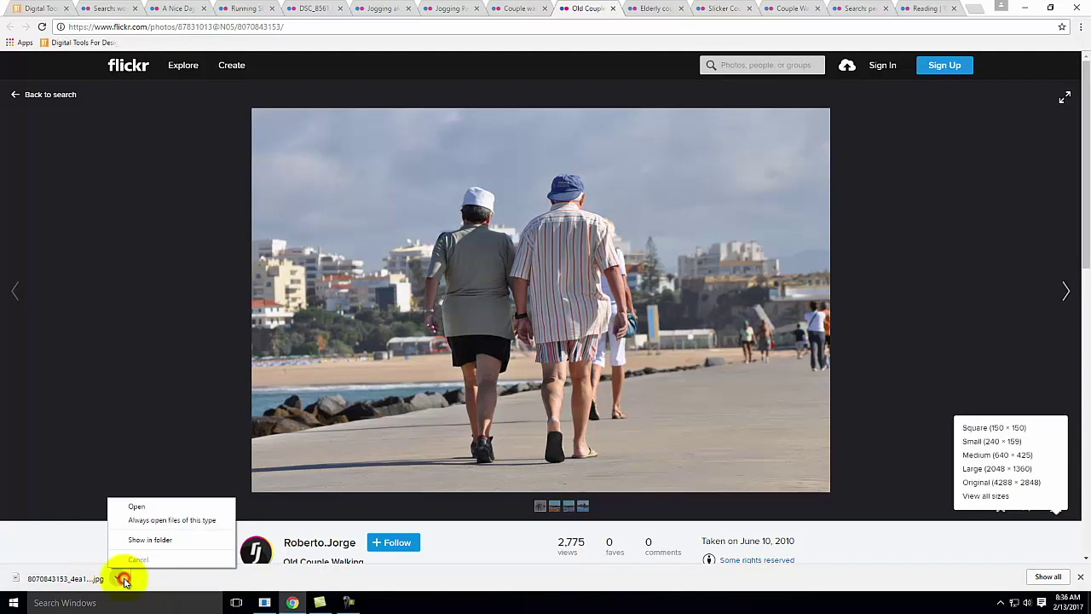
pyautogui.click(153, 540)
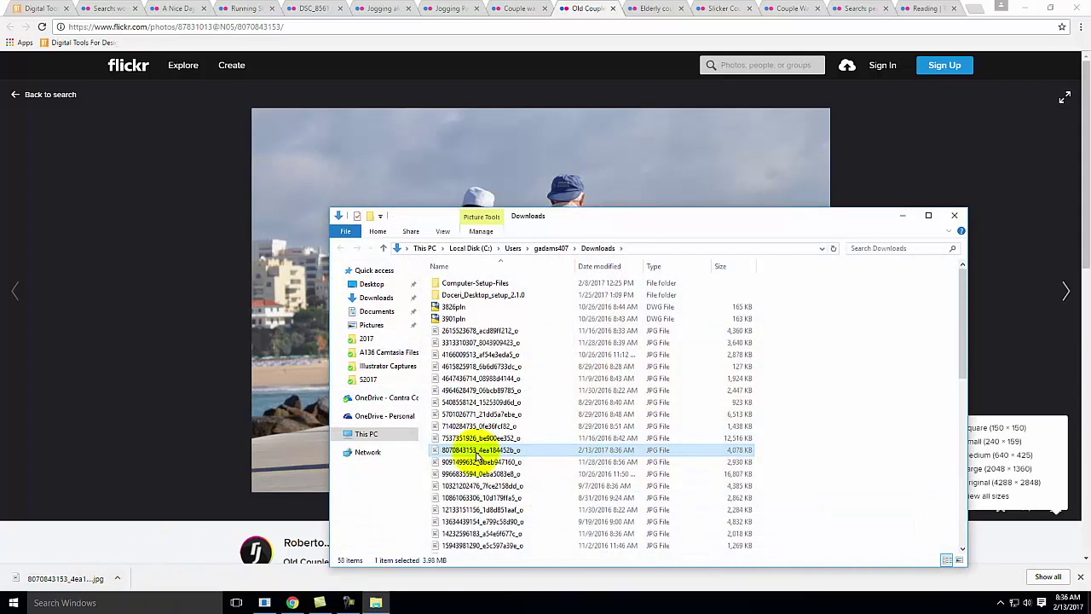
# Copy the downloaded JPG and go to OneDrive > Live Demonstrations > Live - A135 Exercises > Ex107.
pyautogui.rightClick(474, 450)
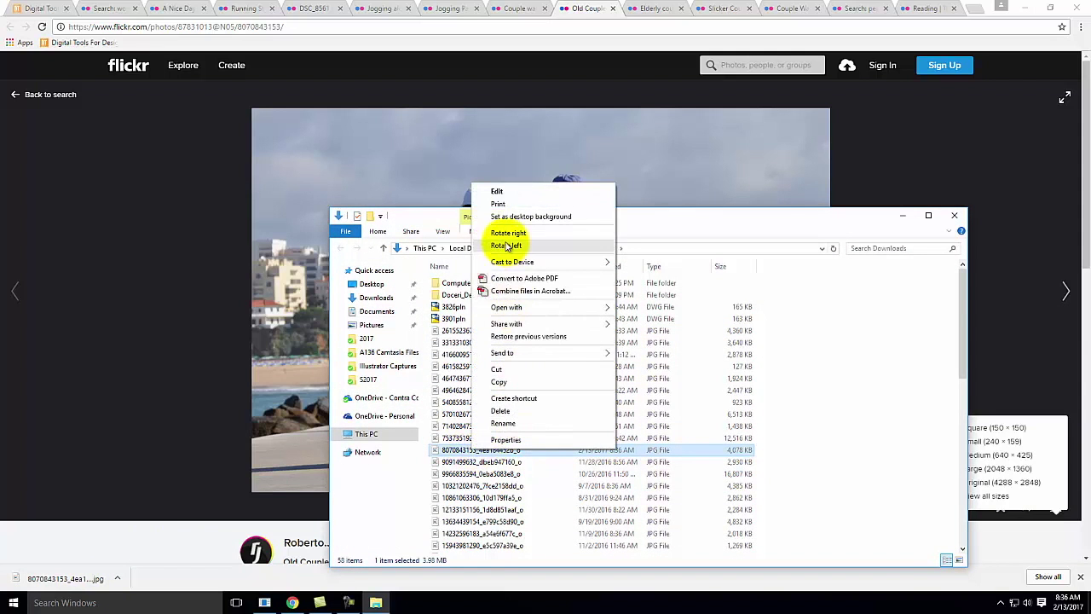
pyautogui.click(509, 382)
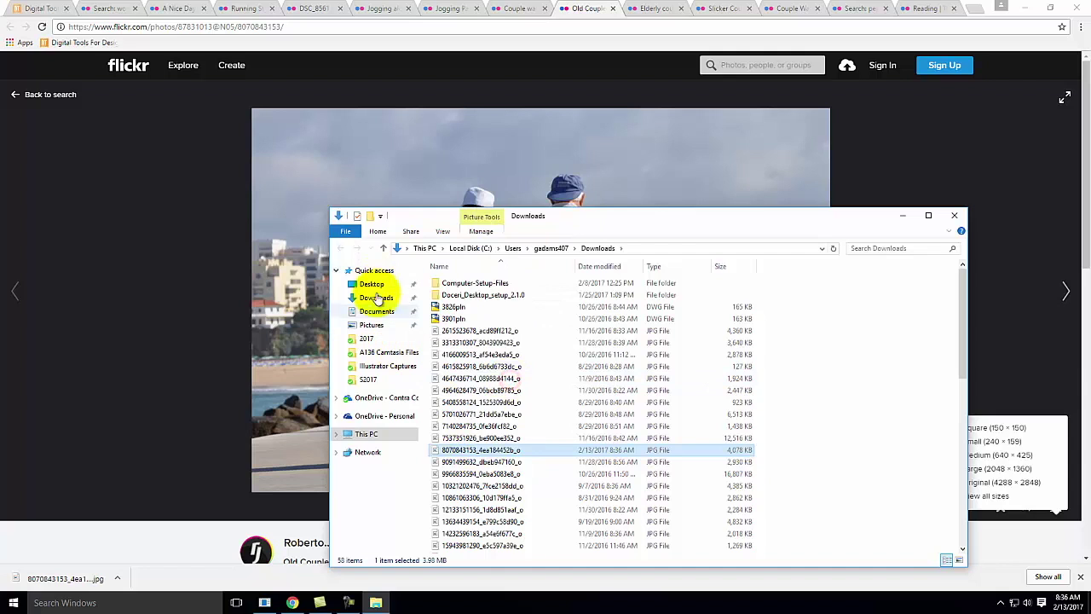
pyautogui.click(379, 397)
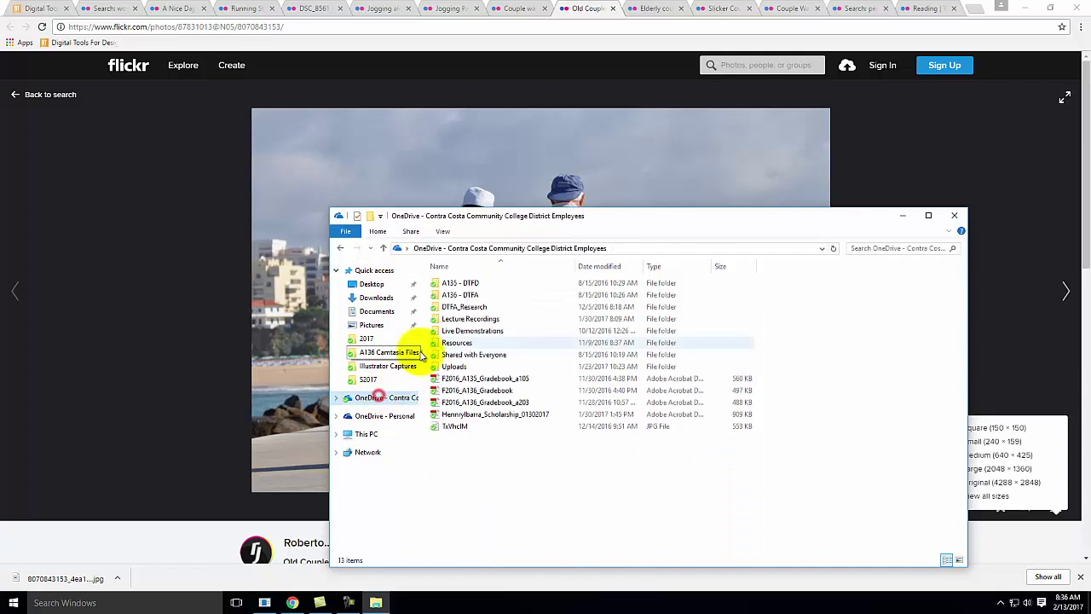
pyautogui.doubleClick(473, 332)
pyautogui.doubleClick(479, 284)
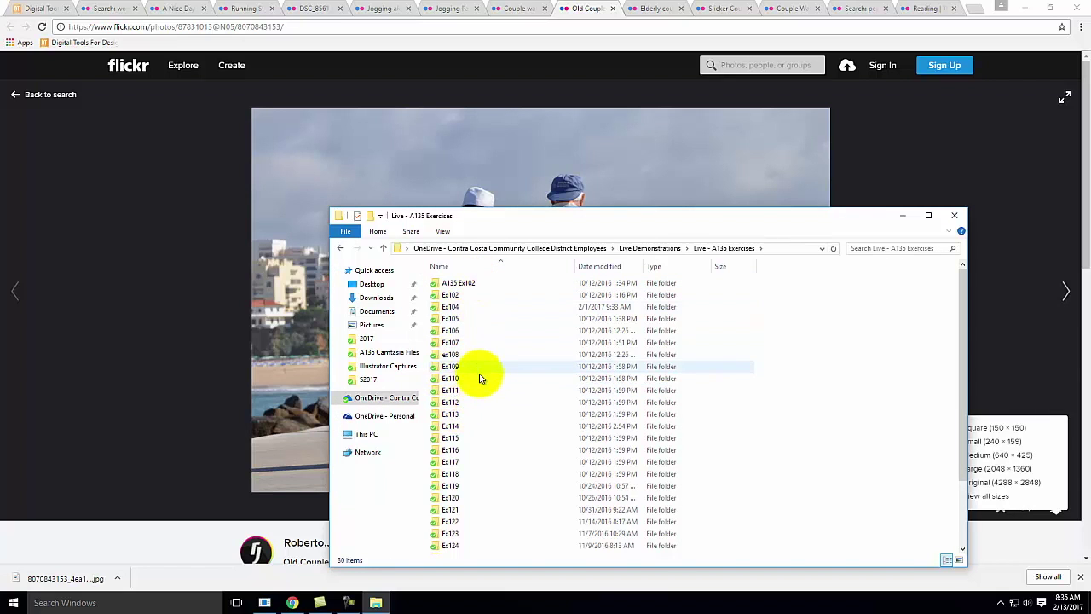
pyautogui.doubleClick(452, 342)
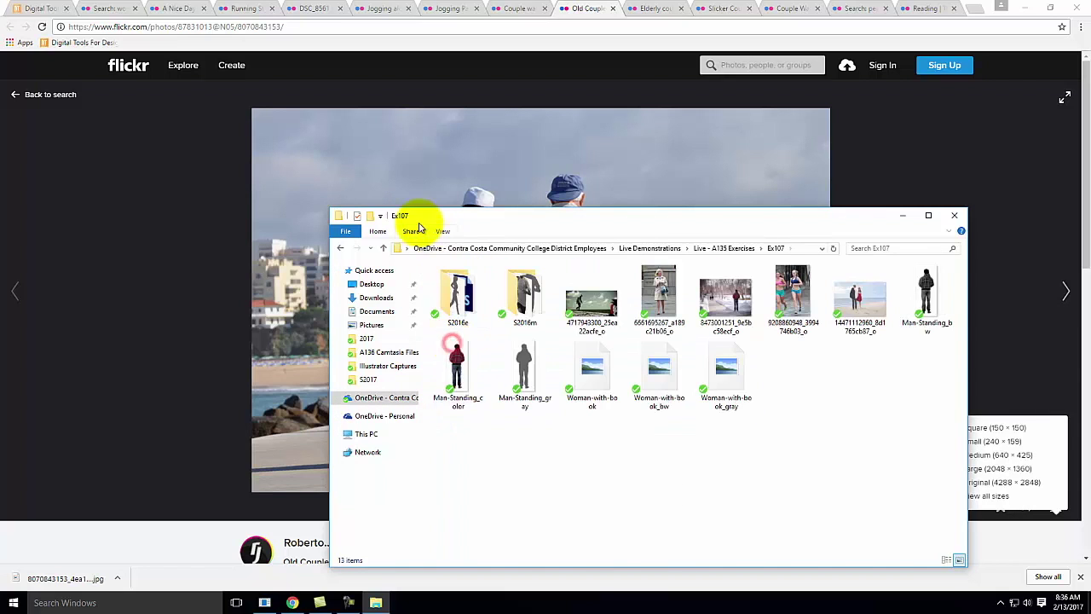
# Create a new folder named S2017 inside Ex107 and open it.
pyautogui.rightClick(509, 445)
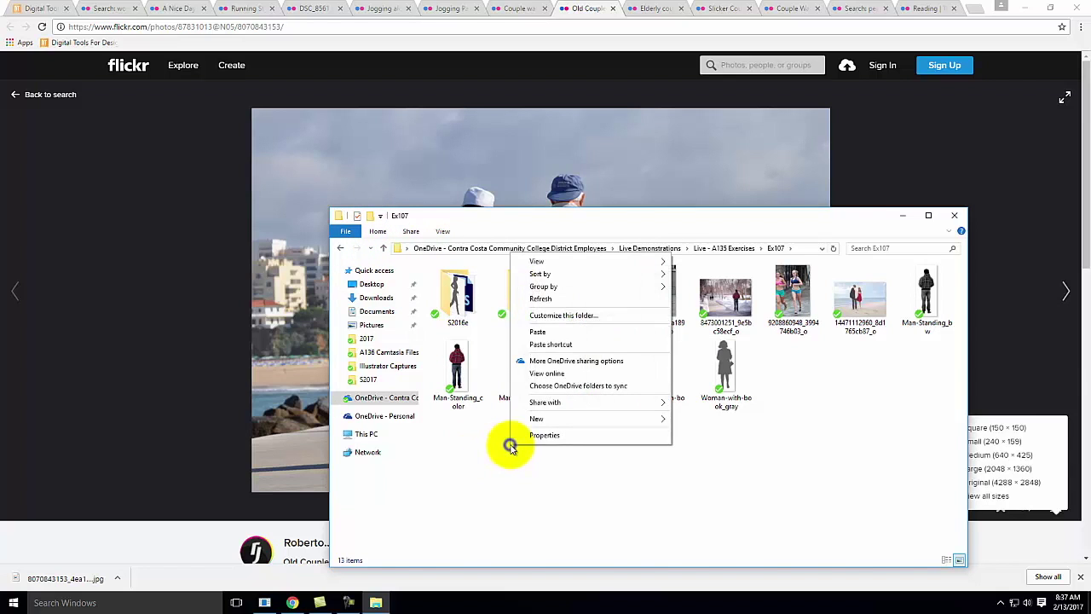
pyautogui.moveTo(540, 420)
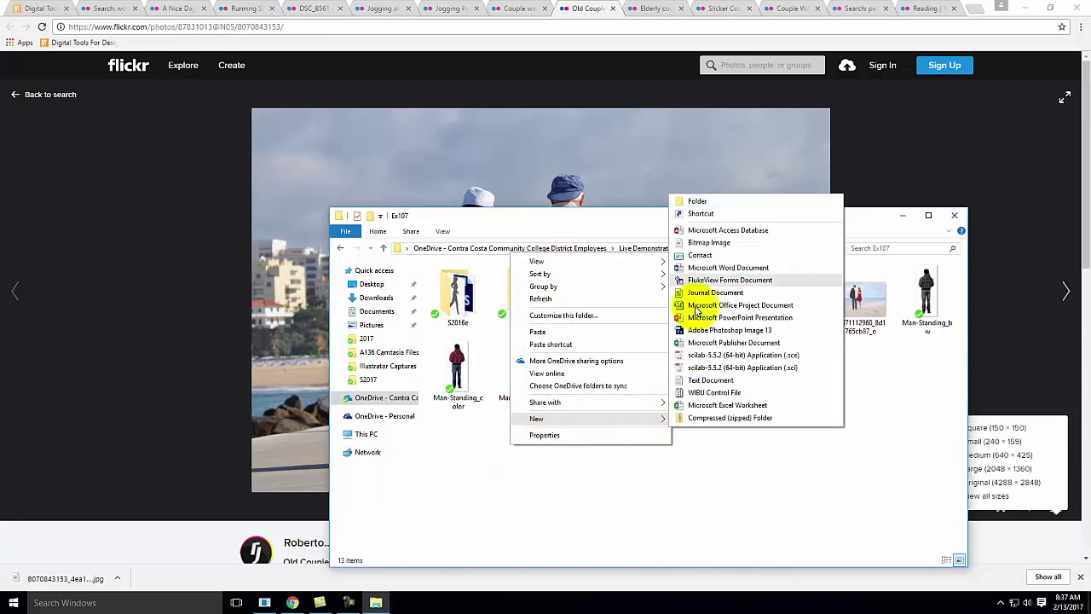
pyautogui.click(697, 202)
pyautogui.write('S2017')
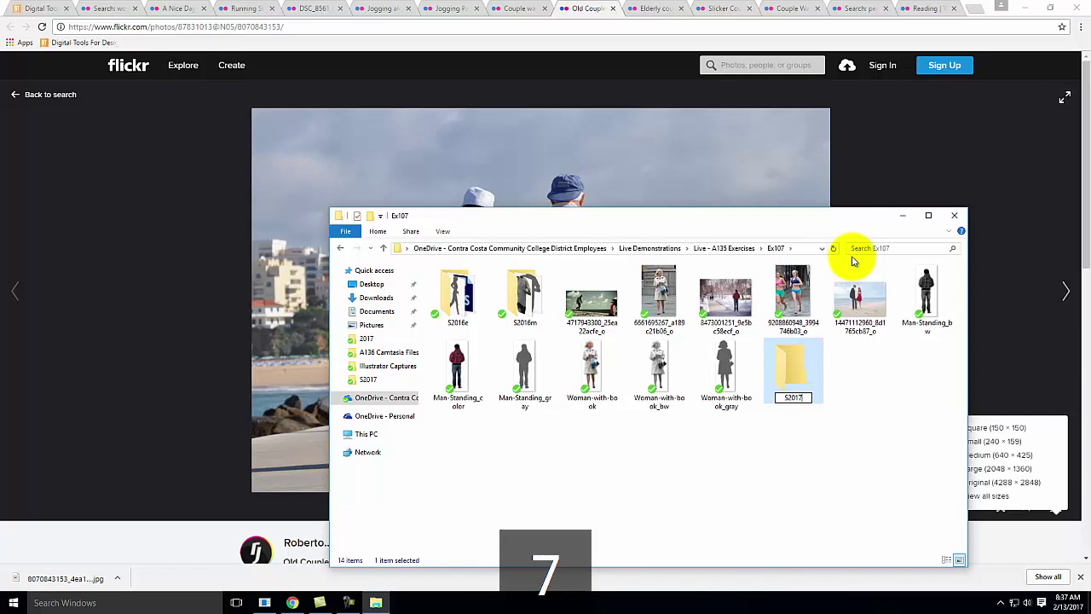
pyautogui.press('Return')
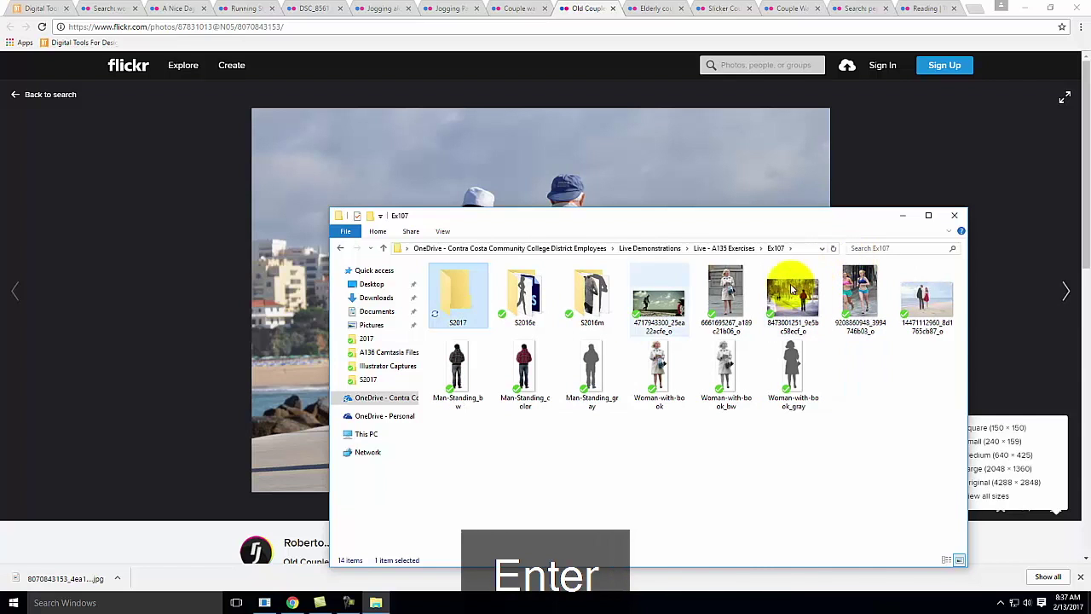
pyautogui.doubleClick(467, 300)
# Paste the photo into S2017 and open it with Adobe Photoshop CS6.
pyautogui.rightClick(553, 375)
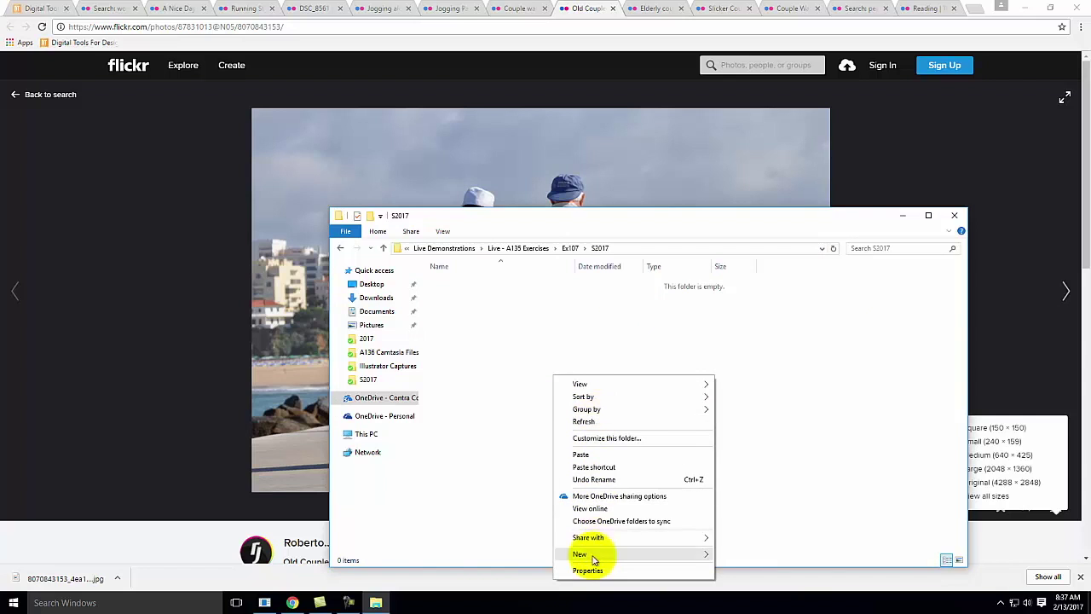
pyautogui.click(592, 459)
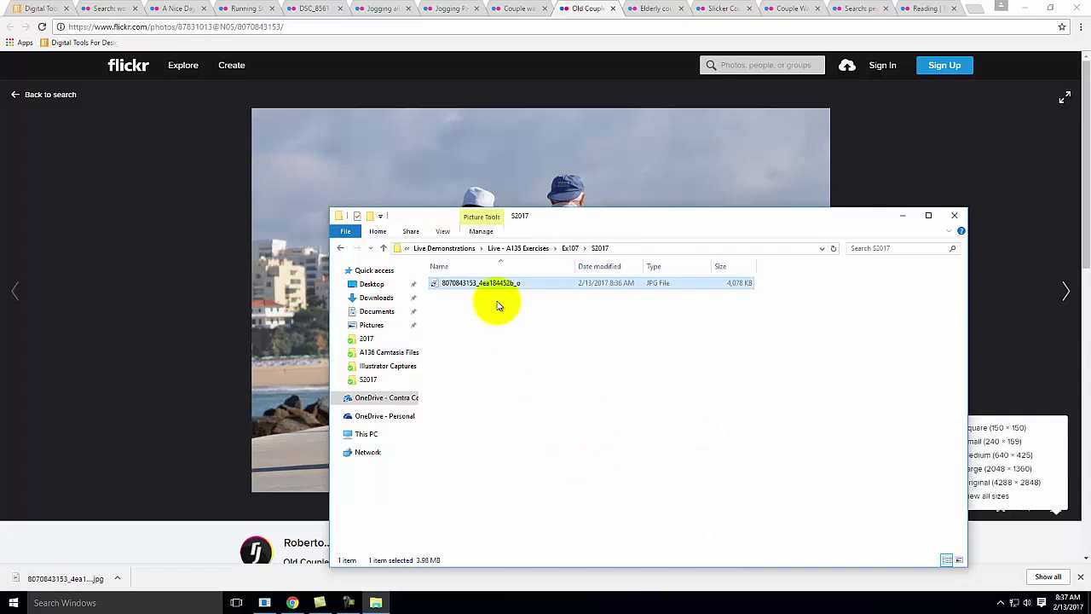
pyautogui.rightClick(474, 287)
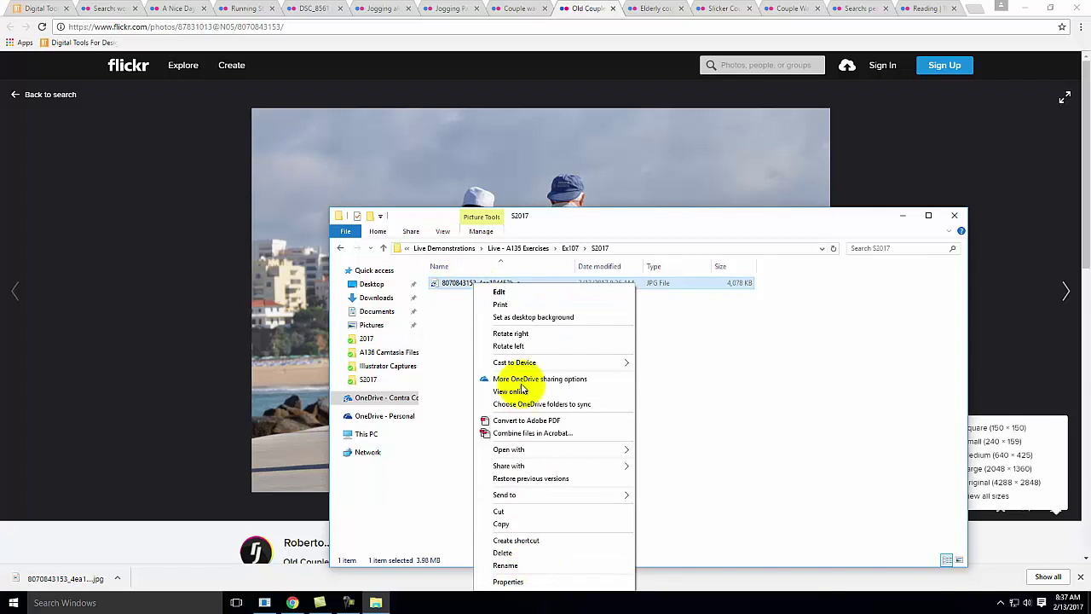
pyautogui.moveTo(540, 456)
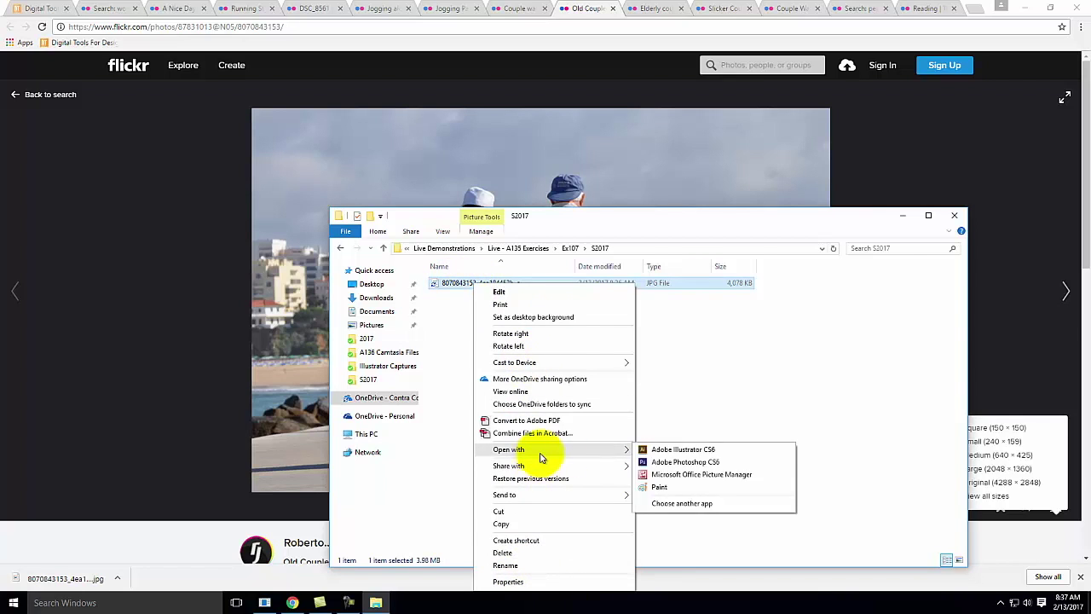
pyautogui.click(682, 461)
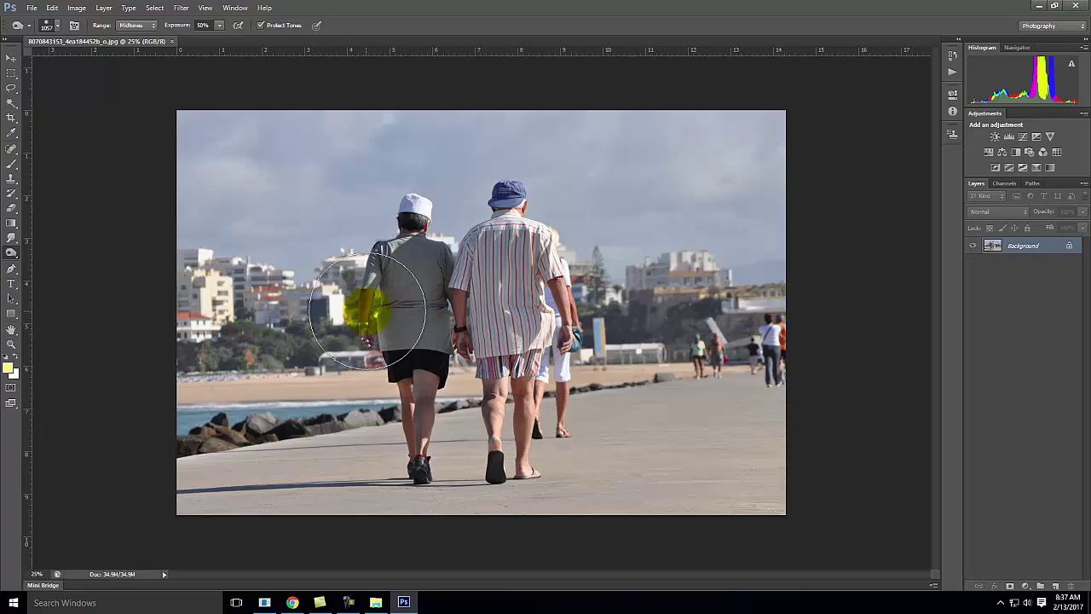
# Bring Chrome back to the front on its first tab.
pyautogui.click(290, 603)
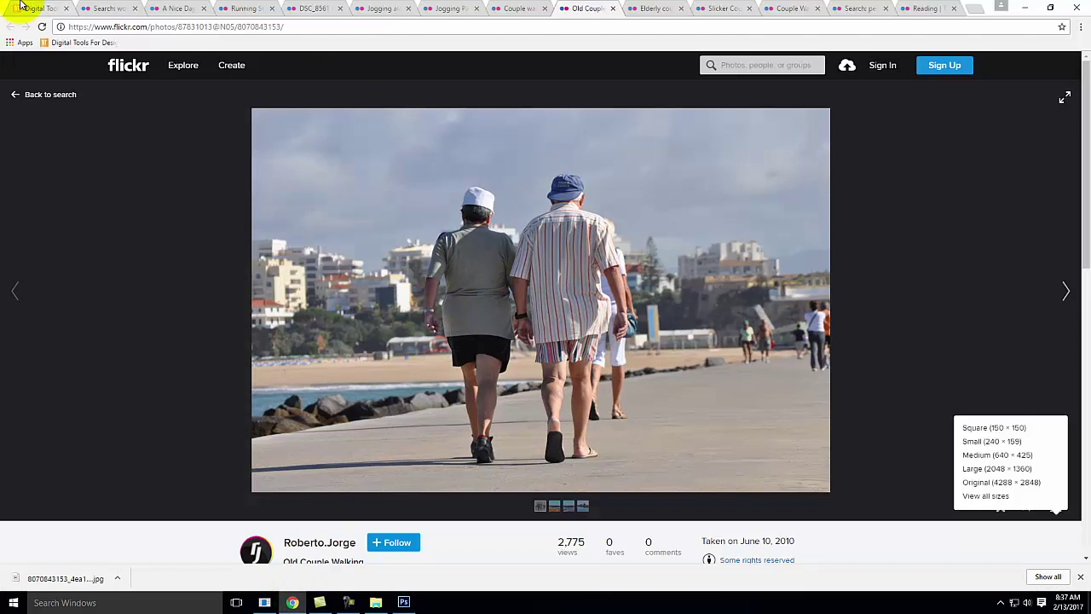
pyautogui.click(25, 8)
# Browse the TUTORIALS > Photoshop submenu, then minimize Chrome to return to Photoshop.
pyautogui.moveTo(587, 182)
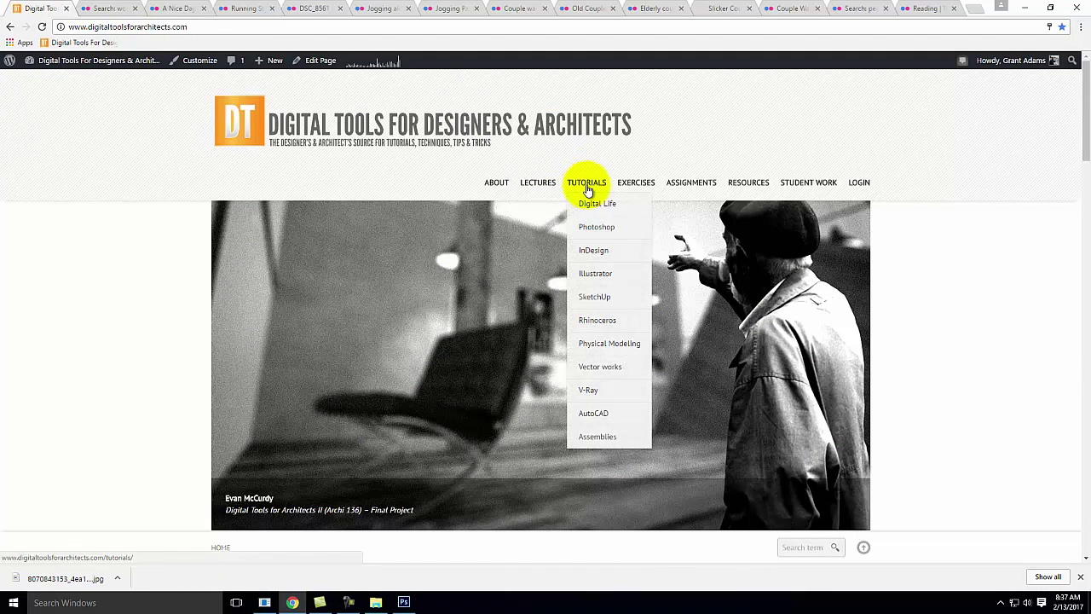
pyautogui.moveTo(596, 227)
pyautogui.scroll(-3, 500, 314)
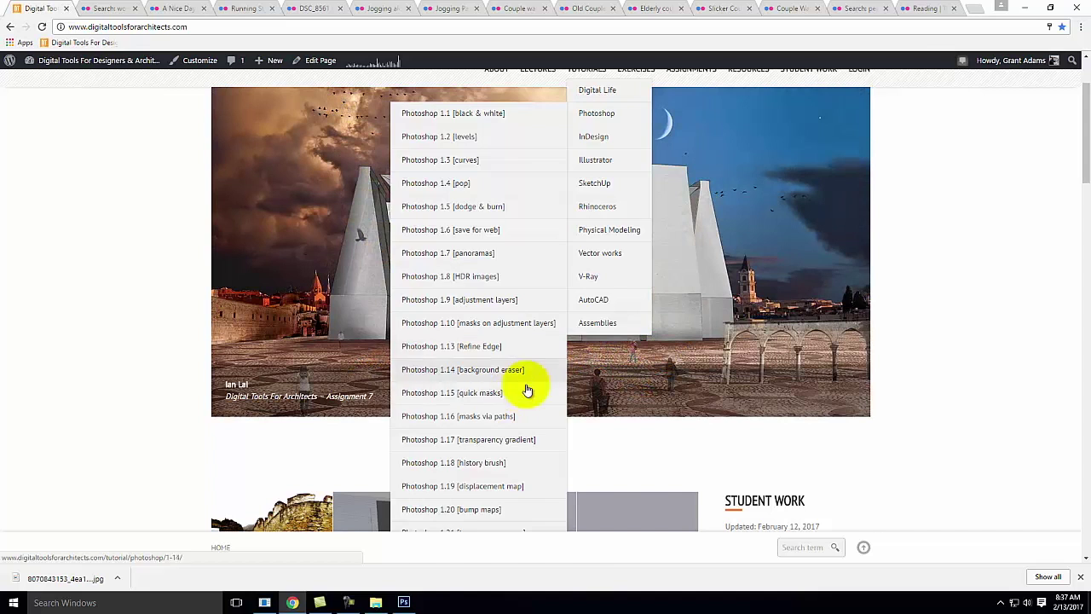
pyautogui.click(1027, 7)
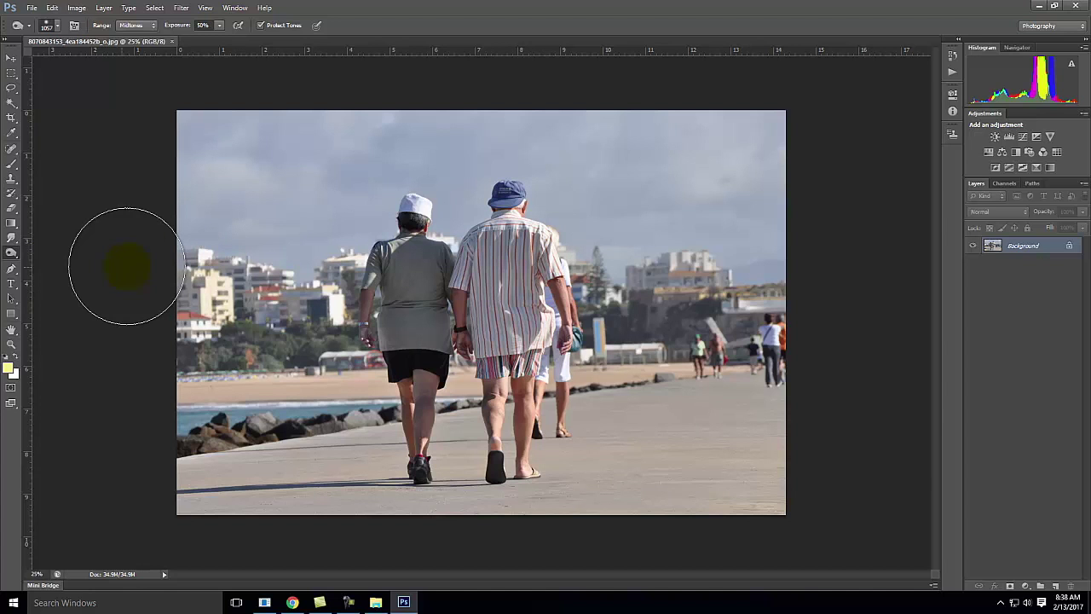
# Fit the photo on screen, start cropping from the left, and set the ratio to Unconstrained.
pyautogui.hotkey('ctrl', '=')
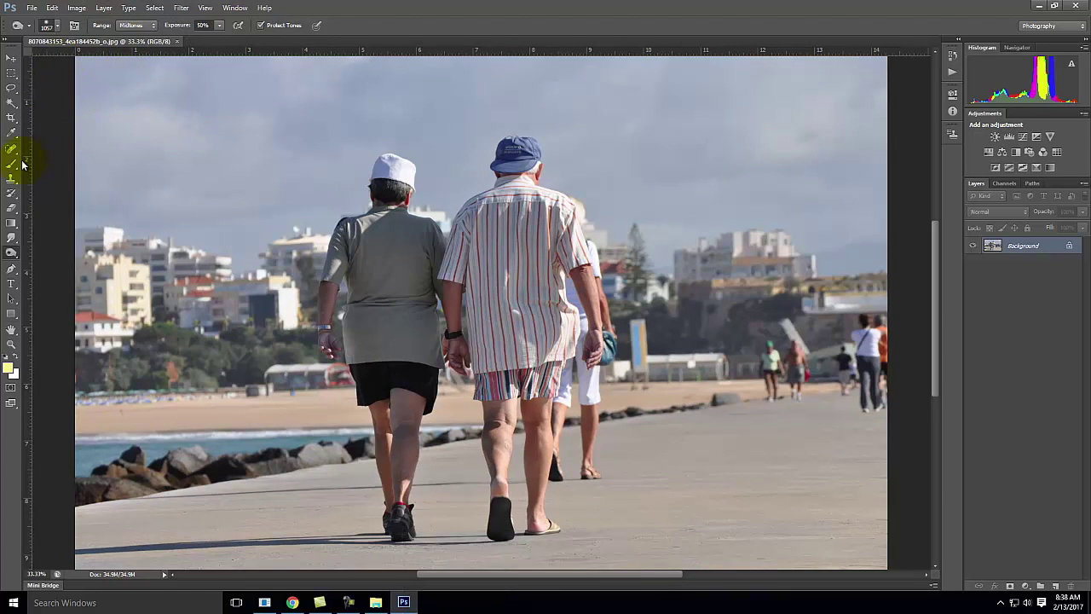
pyautogui.hotkey('ctrl', '0')
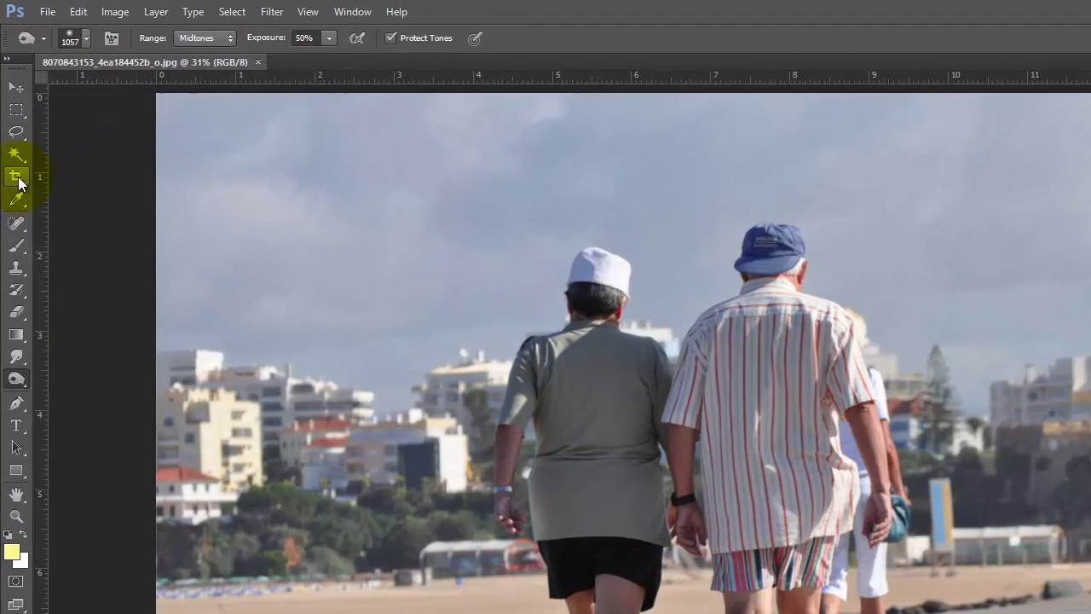
pyautogui.click(11, 117)
pyautogui.moveTo(199, 463); pyautogui.dragTo(314, 468)
pyautogui.click(90, 40)
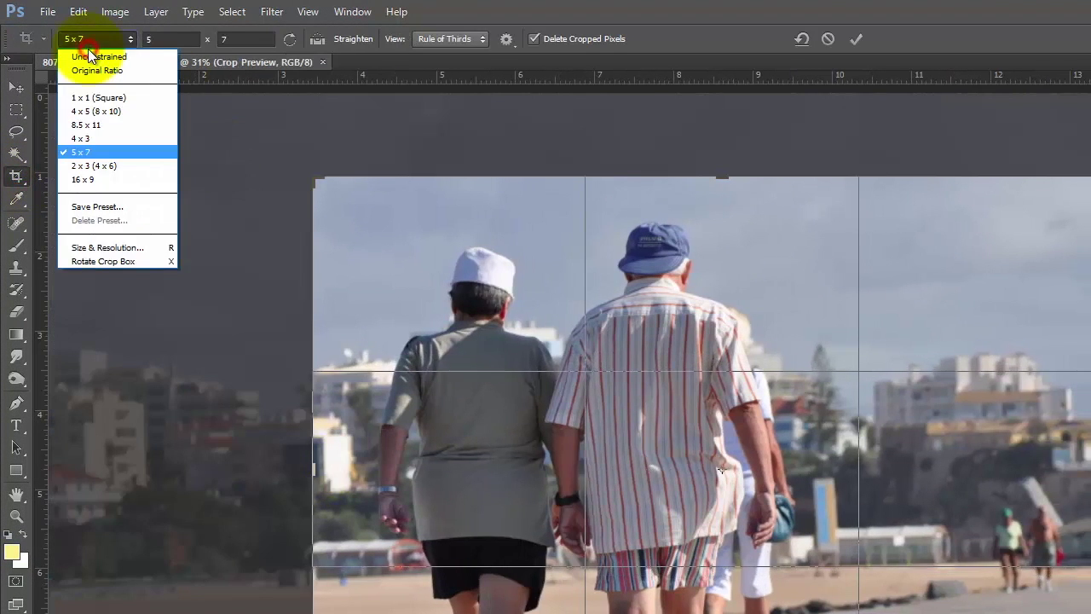
pyautogui.click(92, 62)
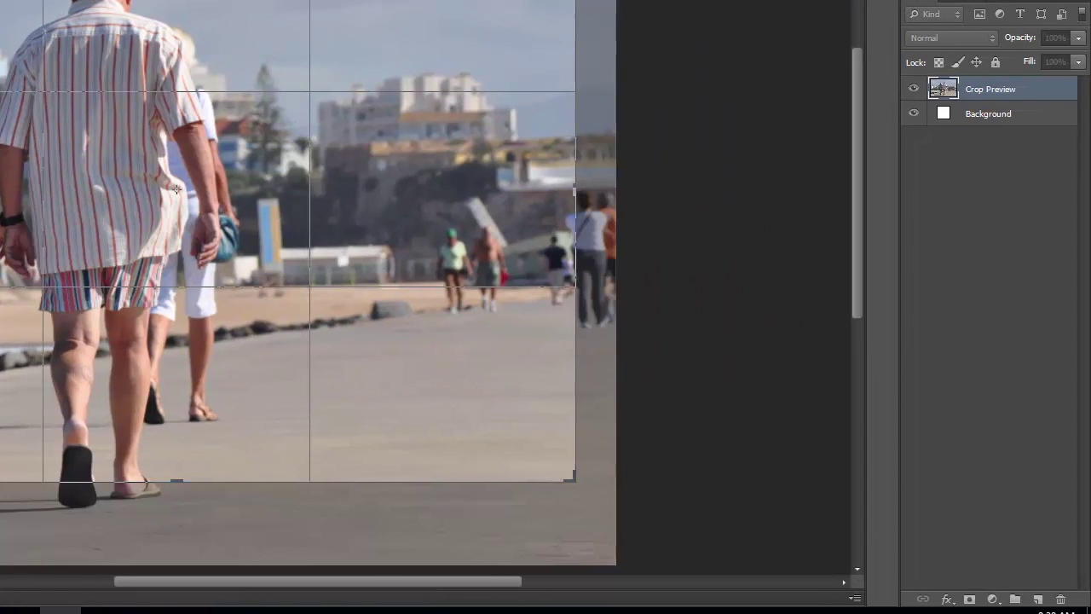
# Adjust the right, bottom and top crop edges around the couple, apply, and fit on screen.
pyautogui.moveTo(570, 232)
pyautogui.mouseDown()
pyautogui.moveTo(570, 196)
pyautogui.moveTo(382, 185)
pyautogui.moveTo(391, 189)
pyautogui.mouseUp()
pyautogui.moveTo(178, 480); pyautogui.dragTo(179, 504)
pyautogui.click(171, 200)
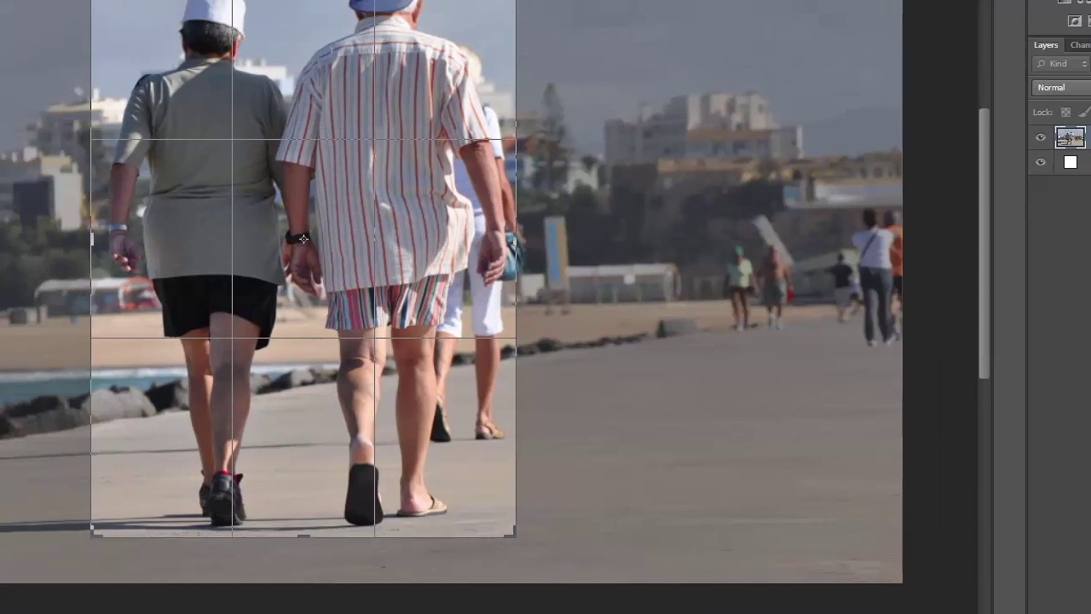
pyautogui.moveTo(555, 34); pyautogui.dragTo(722, 109)
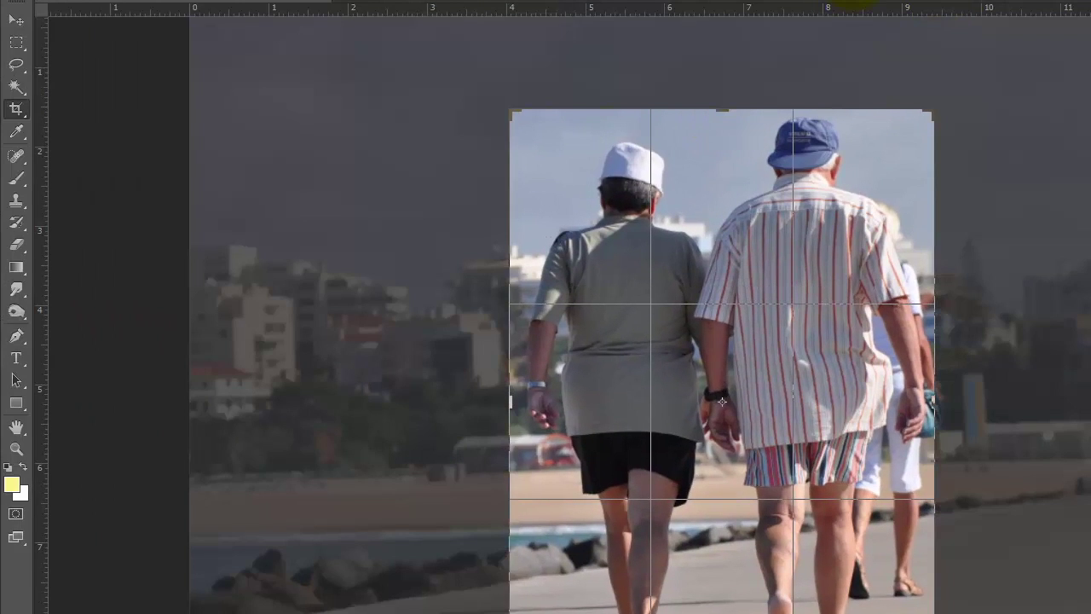
pyautogui.press('Return')
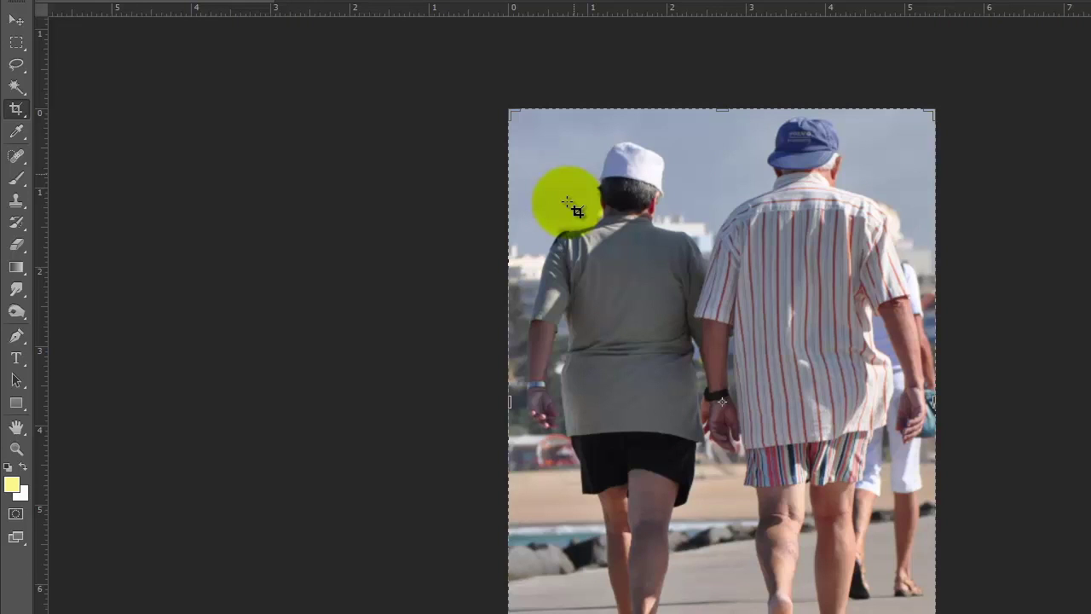
pyautogui.hotkey('ctrl', '0')
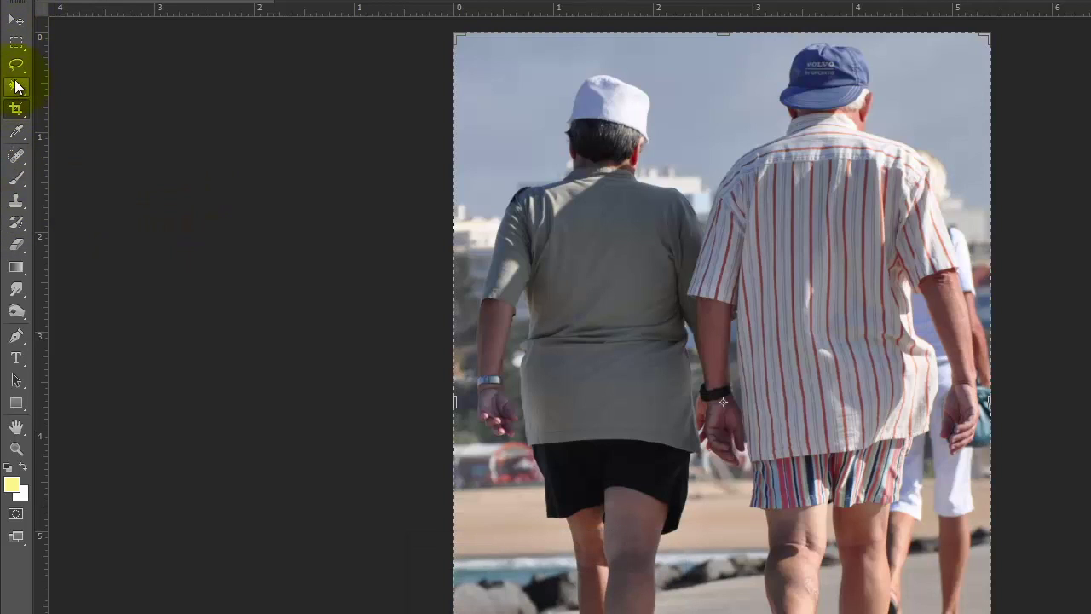
# With the Quick Selection Tool, brush over the upper-left sky beside the white cap.
pyautogui.click(18, 88)
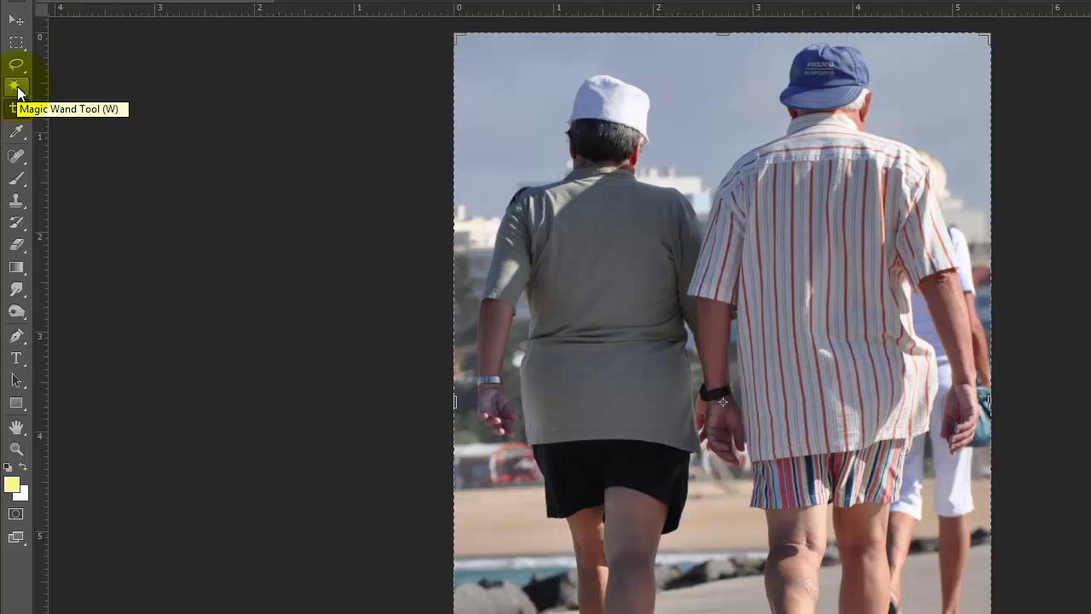
pyautogui.click(18, 88)
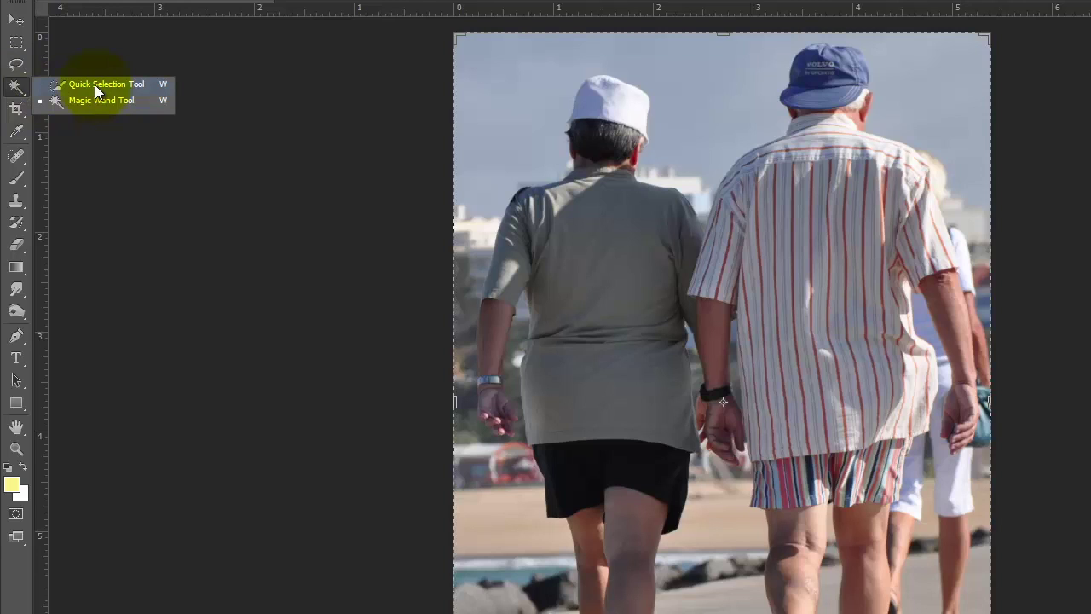
pyautogui.click(94, 85)
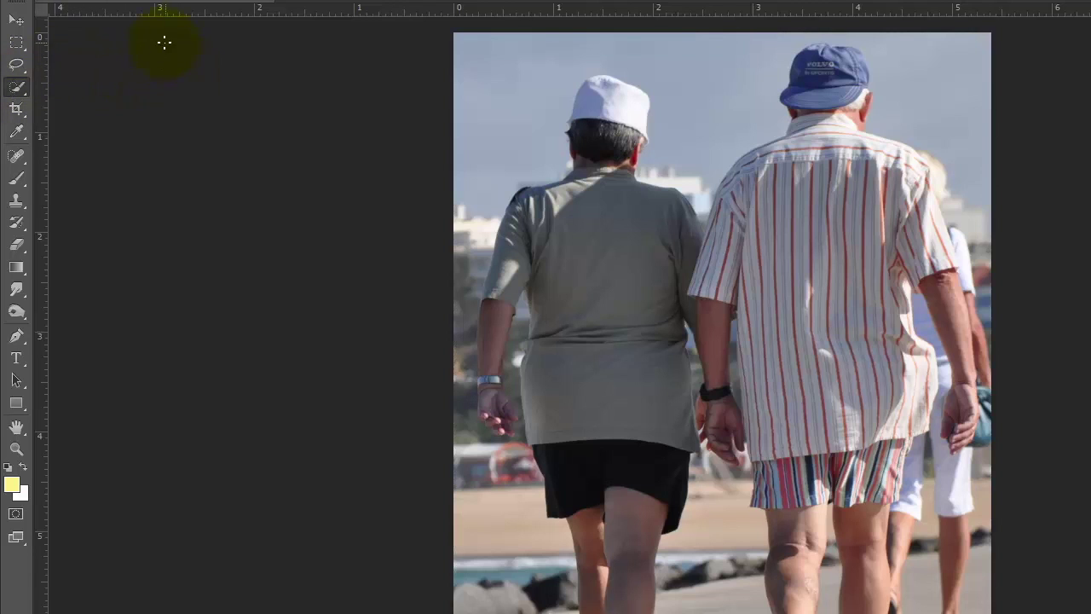
pyautogui.moveTo(494, 149); pyautogui.dragTo(518, 128)
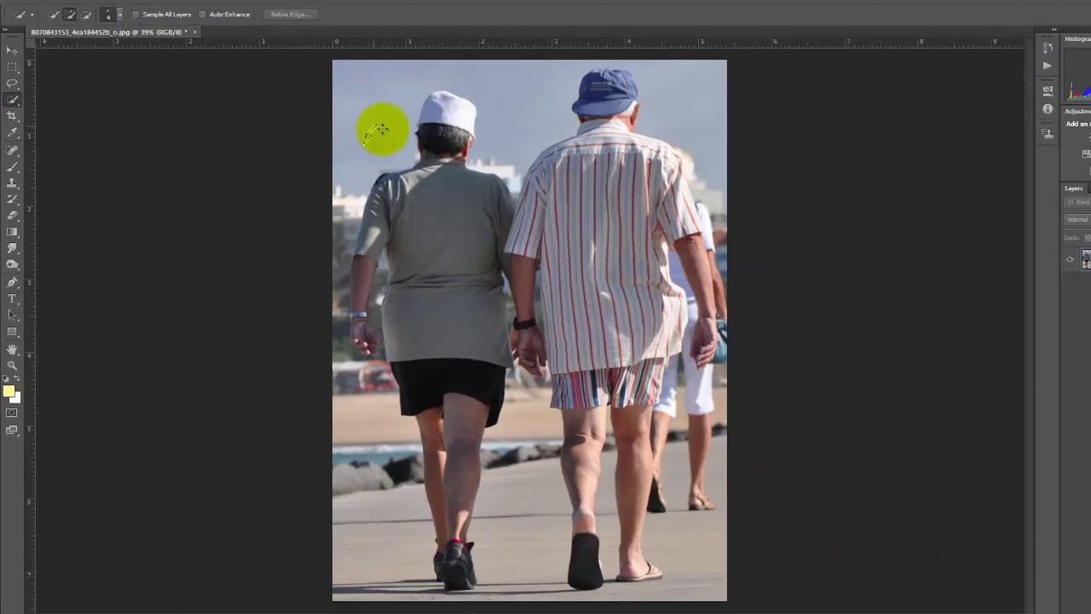
pyautogui.moveTo(379, 129)
pyautogui.mouseDown()
pyautogui.moveTo(362, 150)
pyautogui.moveTo(403, 121)
pyautogui.moveTo(425, 70)
pyautogui.mouseUp()
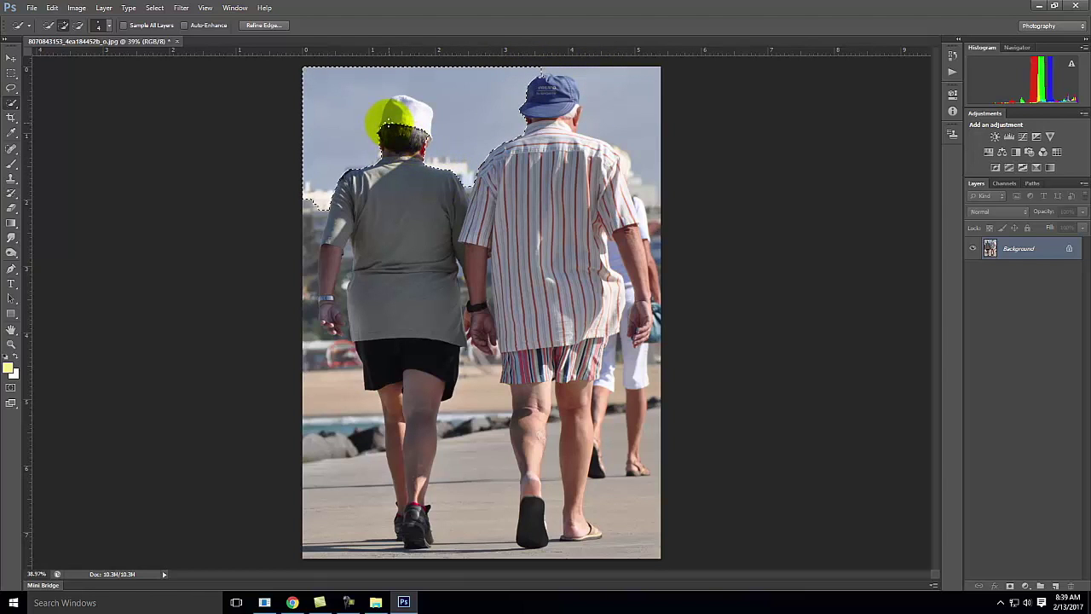
# Zoom in and refine the selection around the blue cap, subtracting the cap with Alt.
pyautogui.press('alt')
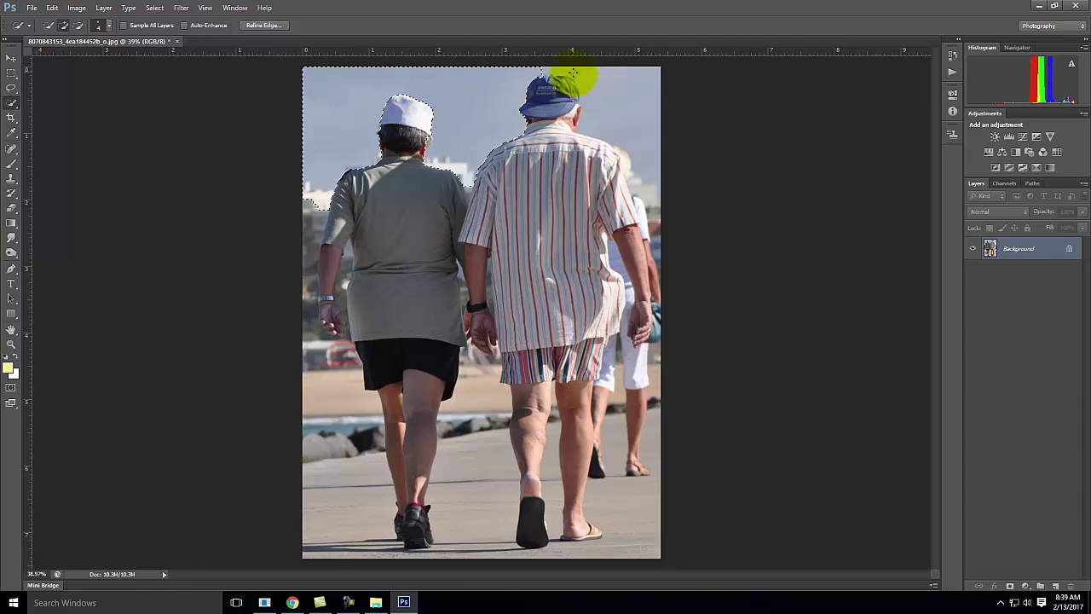
pyautogui.moveTo(573, 73)
pyautogui.mouseDown()
pyautogui.moveTo(608, 81)
pyautogui.moveTo(628, 109)
pyautogui.moveTo(596, 130)
pyautogui.moveTo(568, 88)
pyautogui.moveTo(547, 89)
pyautogui.moveTo(571, 87)
pyautogui.moveTo(573, 98)
pyautogui.moveTo(540, 90)
pyautogui.mouseUp()
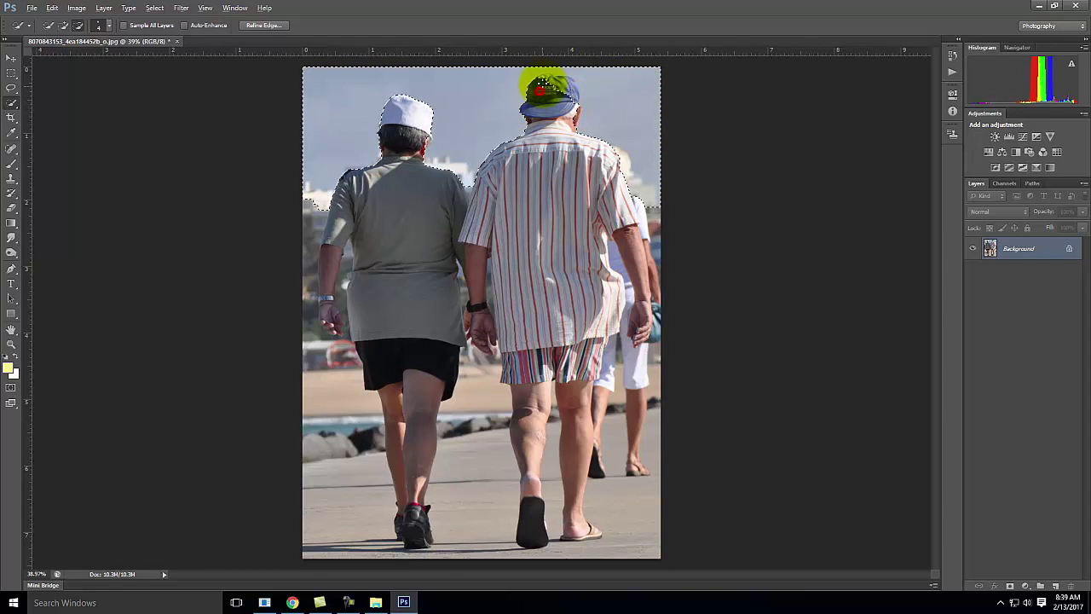
pyautogui.moveTo(573, 87)
pyautogui.mouseDown()
pyautogui.moveTo(570, 119)
pyautogui.moveTo(550, 103)
pyautogui.mouseUp()
pyautogui.hotkey('ctrl', '=')
pyautogui.hotkey('ctrl', '=')
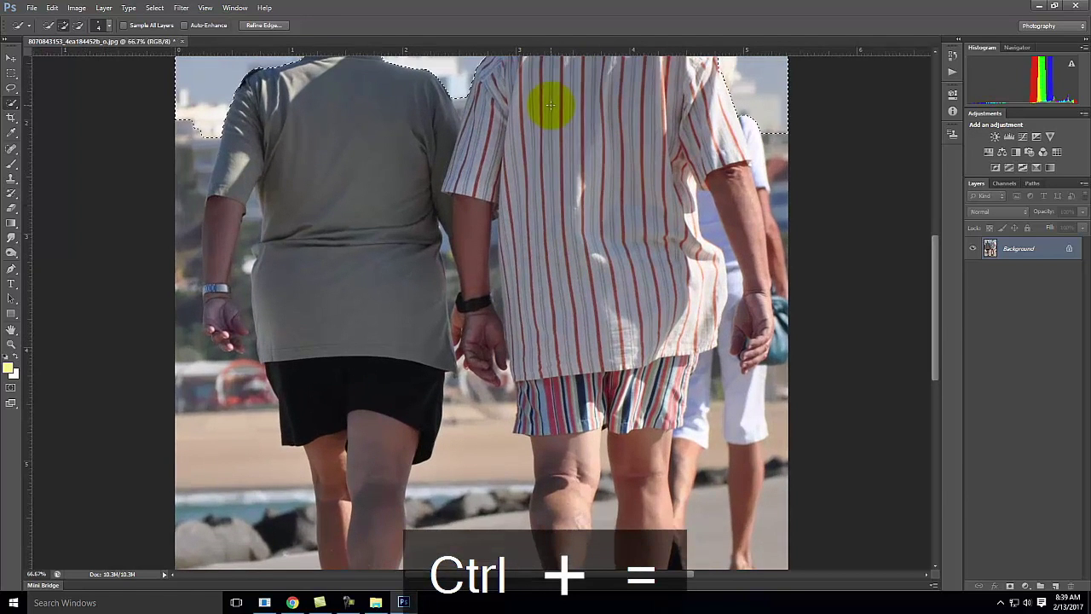
pyautogui.press('space')
pyautogui.moveTo(551, 105); pyautogui.dragTo(546, 380)
pyautogui.moveTo(590, 220)
pyautogui.mouseDown()
pyautogui.moveTo(596, 236)
pyautogui.moveTo(621, 214)
pyautogui.moveTo(596, 185)
pyautogui.moveTo(602, 195)
pyautogui.mouseUp()
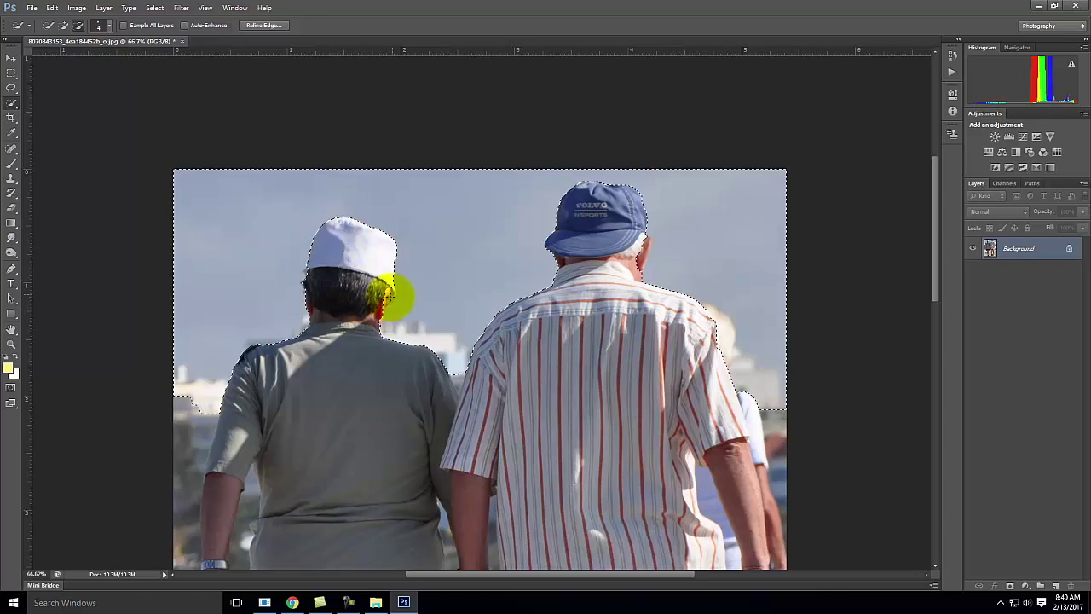
pyautogui.click(389, 283)
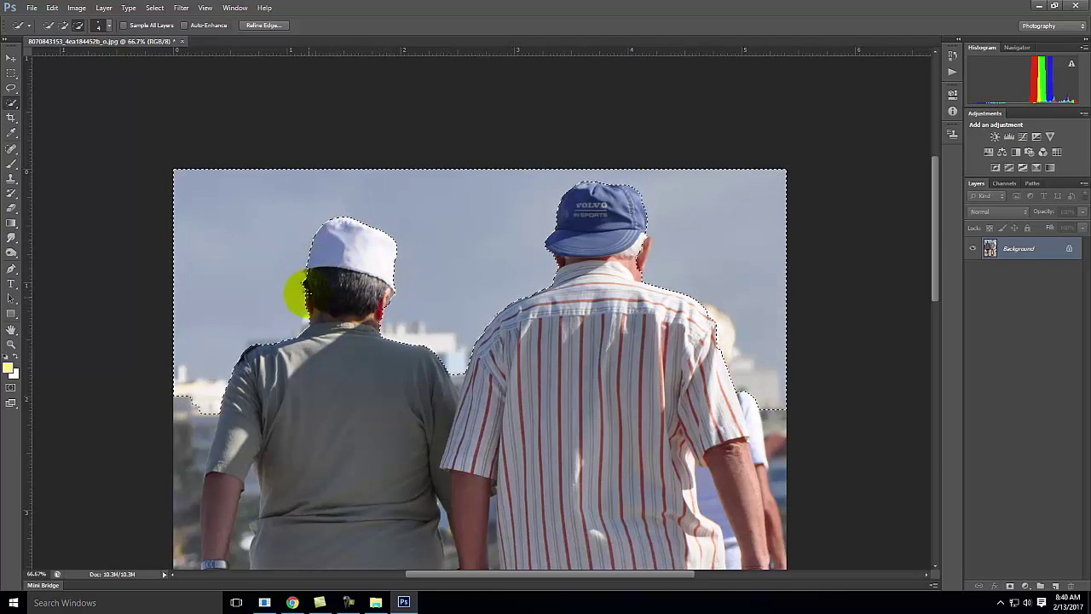
# Pan down and trace the selection along the striped man's shoulder and shirt edge.
pyautogui.press('space')
pyautogui.moveTo(743, 287); pyautogui.dragTo(521, 80)
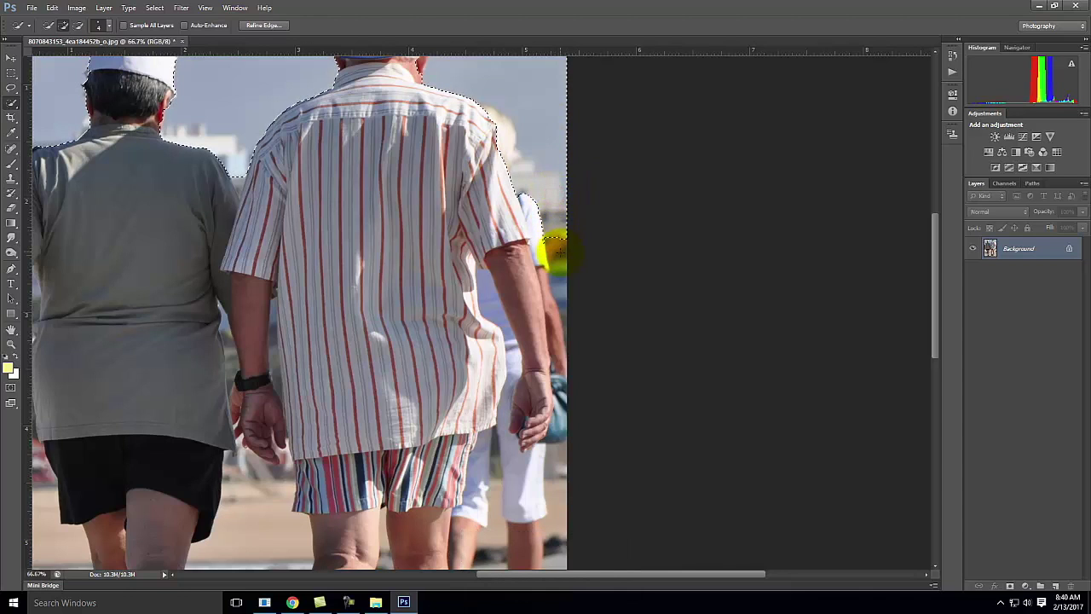
pyautogui.click(522, 186)
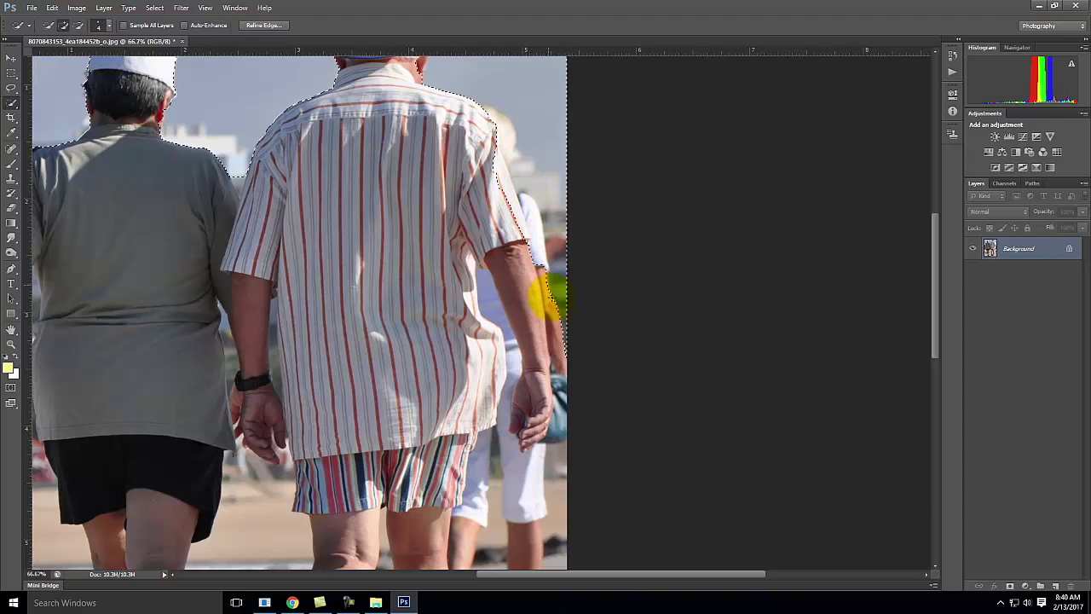
pyautogui.click(484, 147)
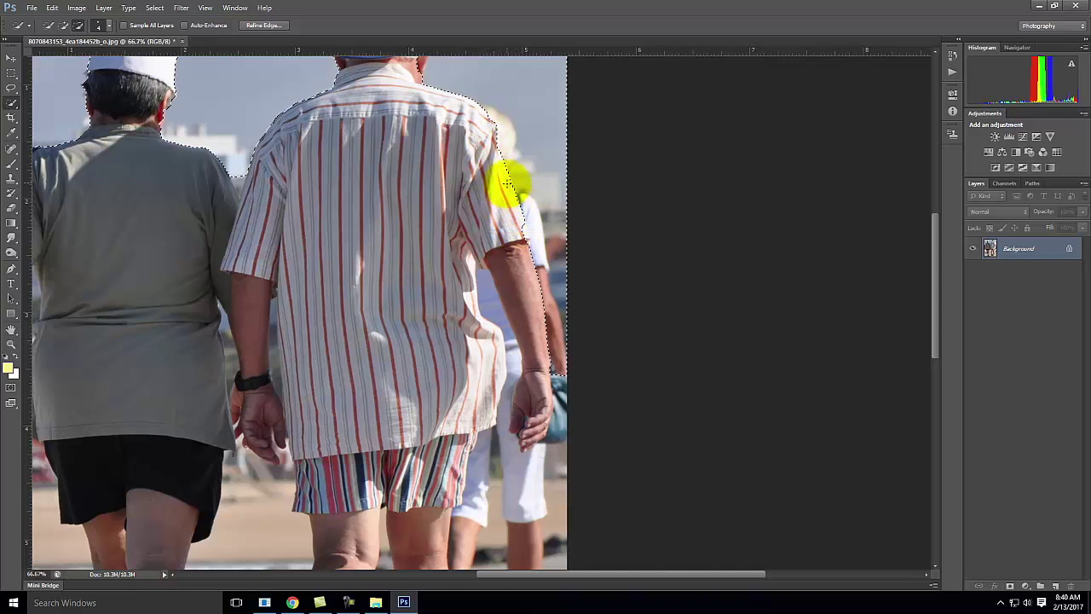
pyautogui.moveTo(509, 182); pyautogui.dragTo(514, 220)
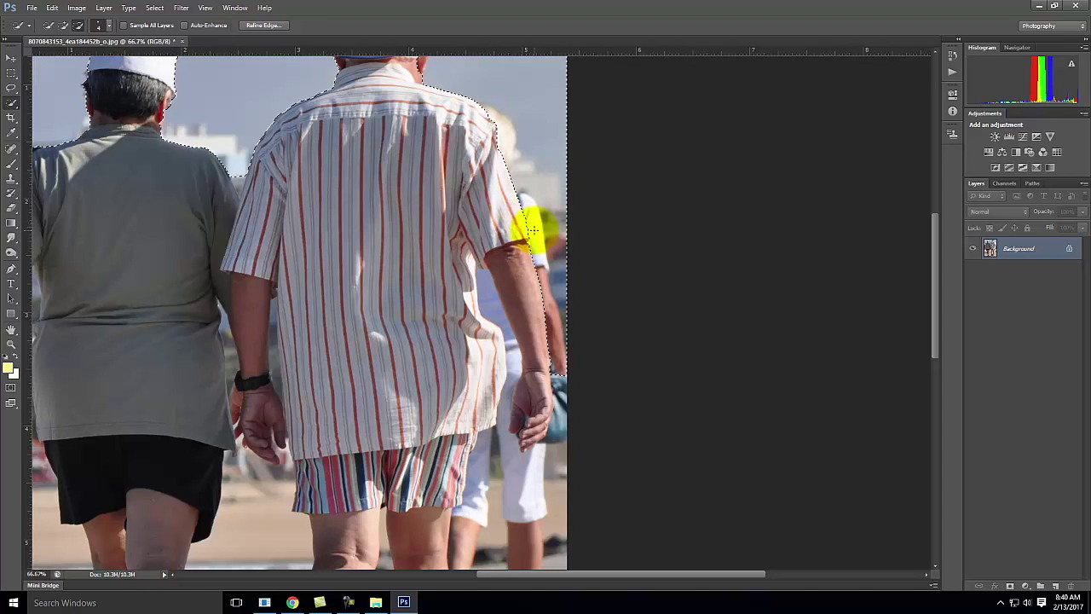
# Extend the selection along the walker's white leg and shorts.
pyautogui.scroll(-5, 534, 256)
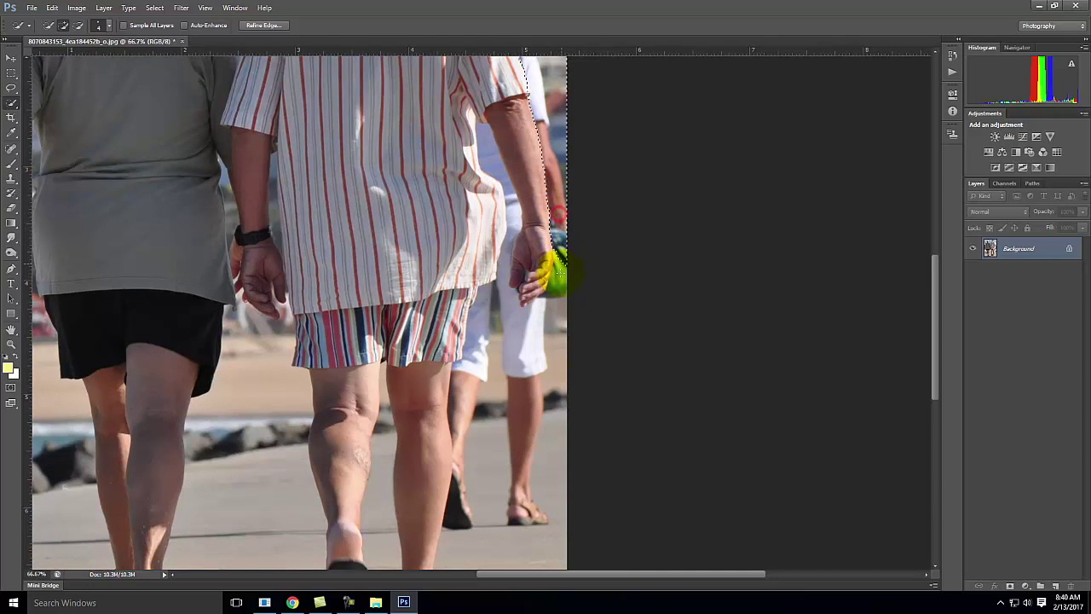
pyautogui.moveTo(546, 395)
pyautogui.mouseDown()
pyautogui.moveTo(537, 496)
pyautogui.moveTo(490, 532)
pyautogui.mouseUp()
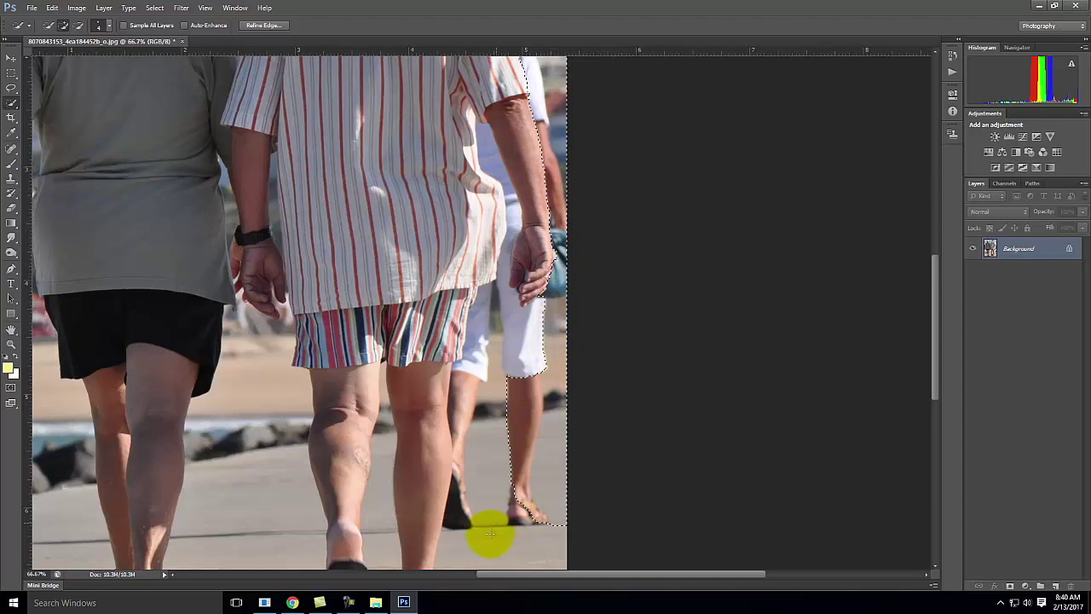
pyautogui.scroll(-4, 536, 385)
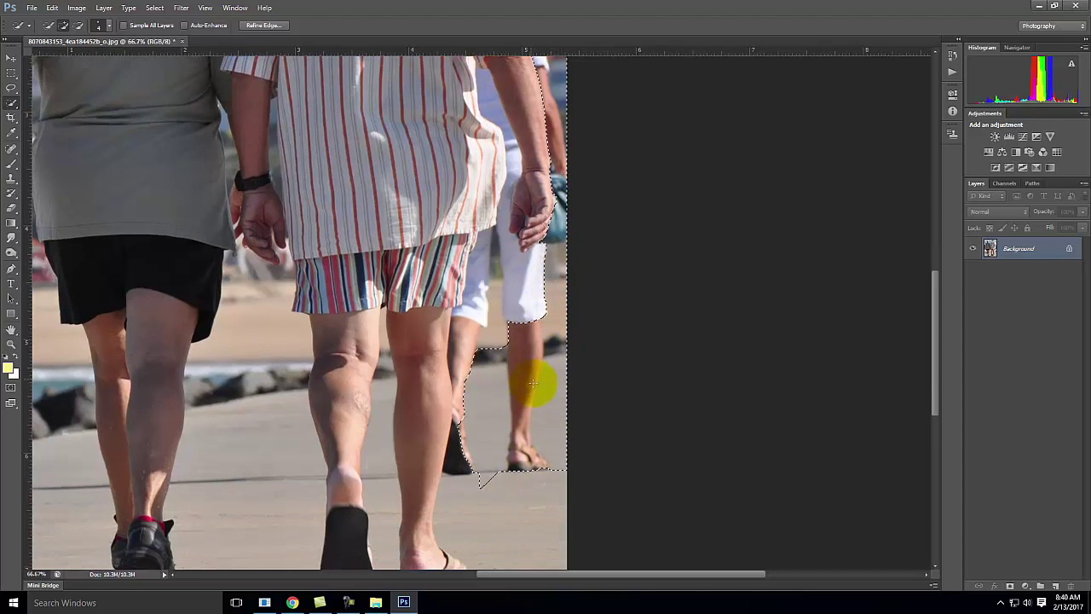
pyautogui.moveTo(513, 317)
pyautogui.mouseDown()
pyautogui.moveTo(487, 289)
pyautogui.moveTo(492, 223)
pyautogui.mouseUp()
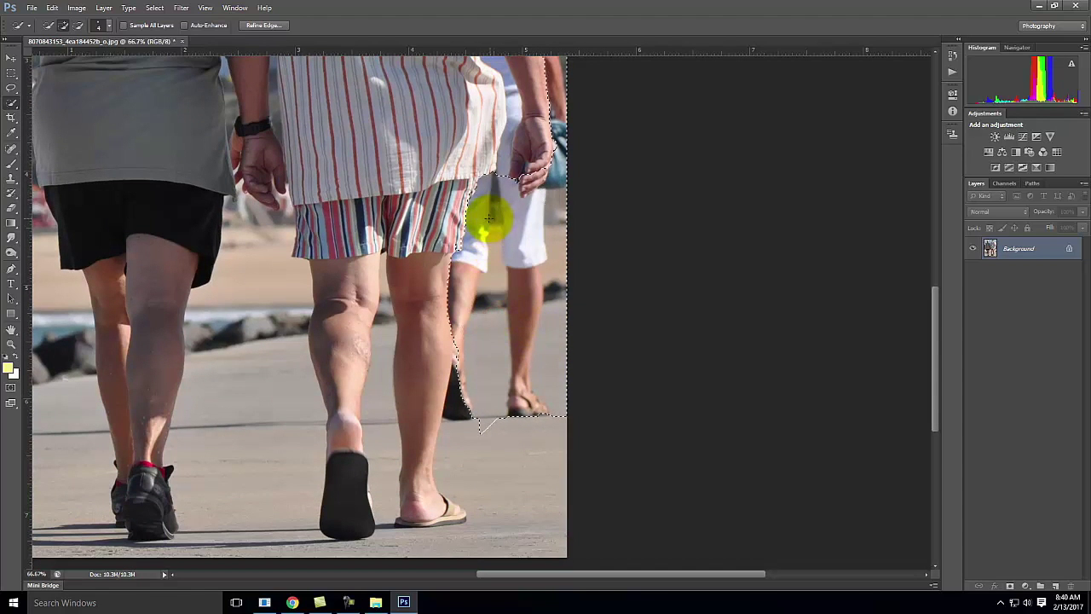
pyautogui.scroll(4, 491, 208)
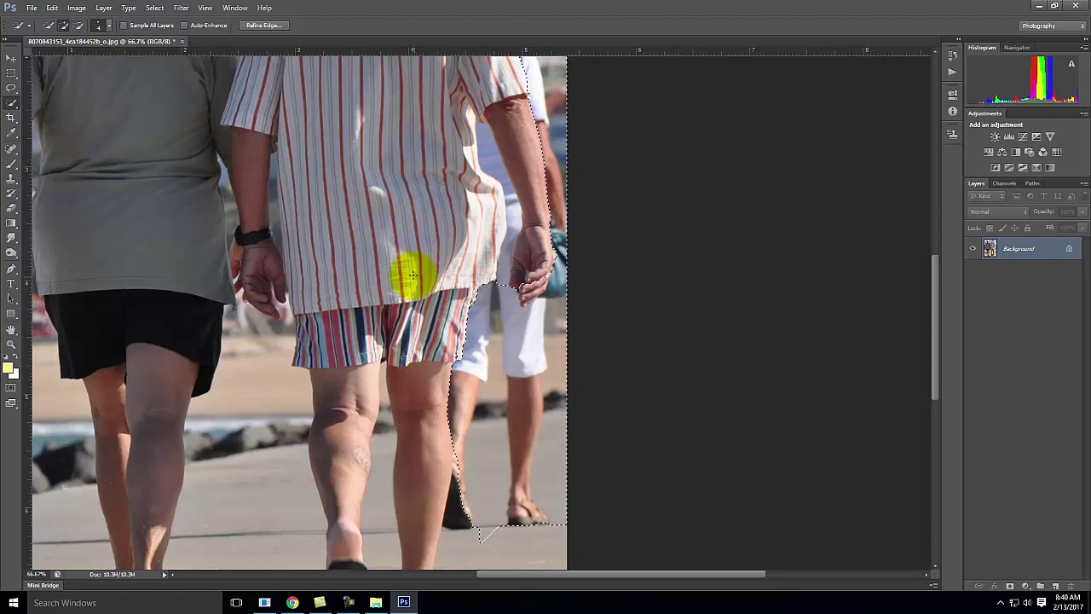
pyautogui.scroll(2, 418, 265)
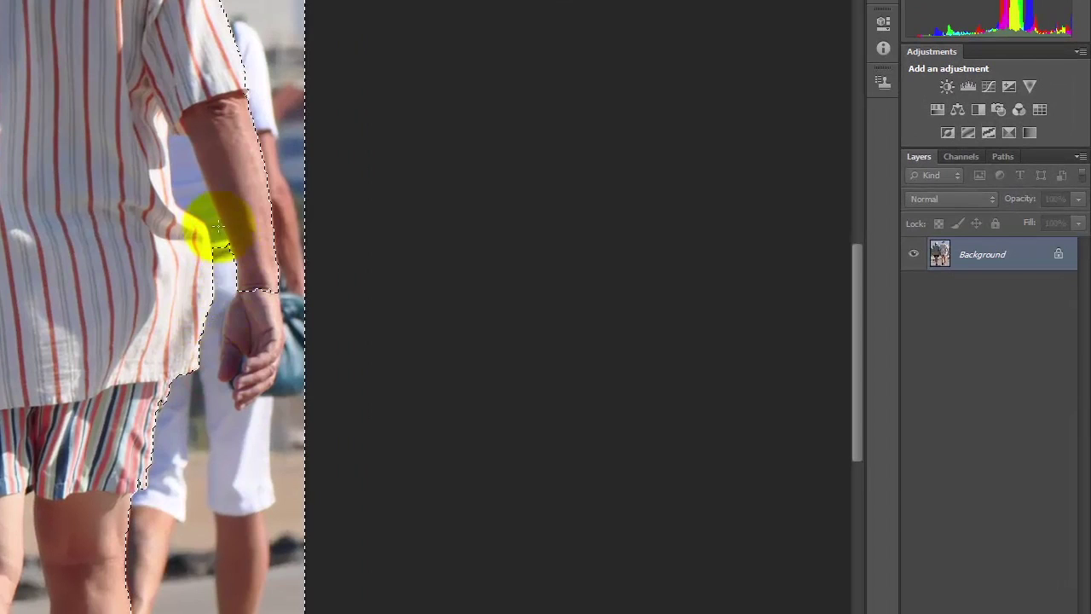
# Snap the selection to the shirt's edge and add the ground around the sandals.
pyautogui.moveTo(218, 226)
pyautogui.mouseDown()
pyautogui.moveTo(183, 195)
pyautogui.moveTo(154, 122)
pyautogui.moveTo(202, 59)
pyautogui.moveTo(248, 195)
pyautogui.moveTo(253, 379)
pyautogui.moveTo(247, 359)
pyautogui.moveTo(277, 350)
pyautogui.mouseUp()
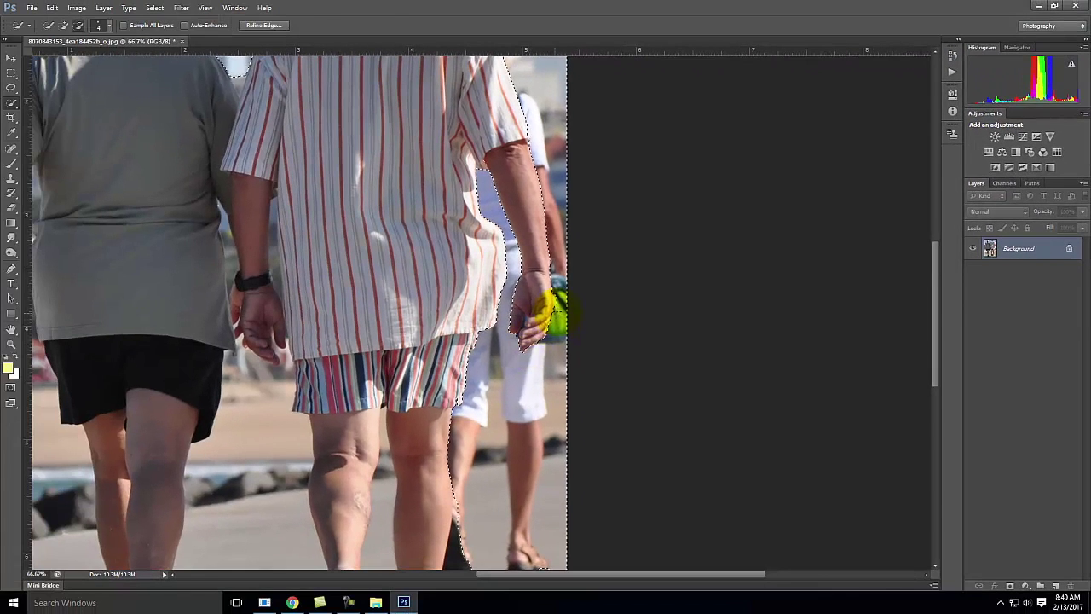
pyautogui.moveTo(550, 315)
pyautogui.mouseDown()
pyautogui.moveTo(512, 324)
pyautogui.moveTo(483, 244)
pyautogui.moveTo(409, 310)
pyautogui.moveTo(418, 281)
pyautogui.mouseUp()
pyautogui.scroll(-3, 483, 243)
pyautogui.scroll(-3, 418, 282)
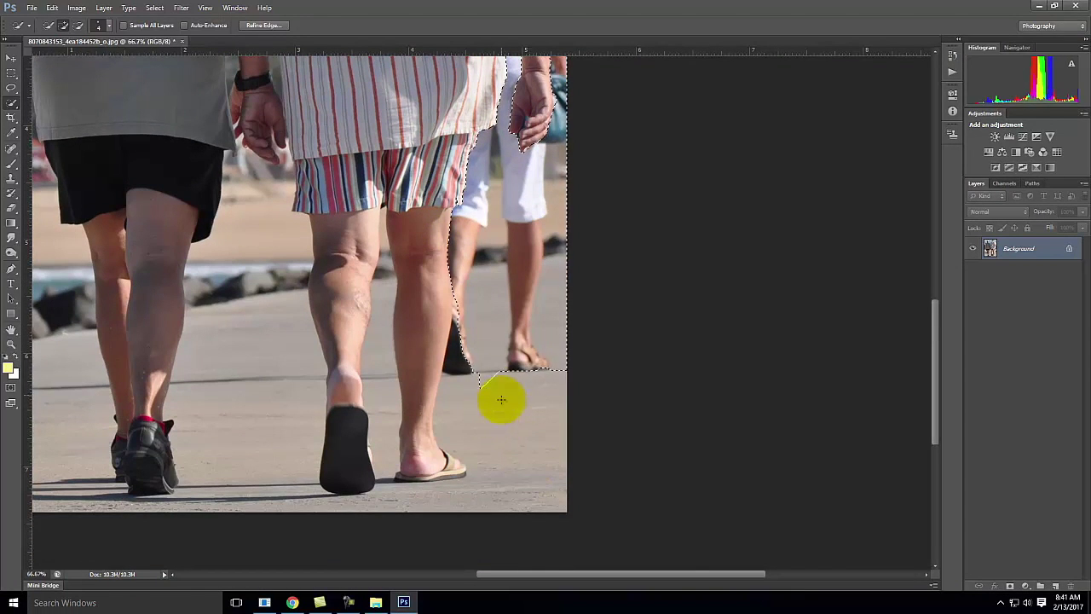
pyautogui.moveTo(391, 490)
pyautogui.mouseDown()
pyautogui.moveTo(383, 216)
pyautogui.moveTo(316, 244)
pyautogui.moveTo(261, 180)
pyautogui.moveTo(244, 515)
pyautogui.mouseUp()
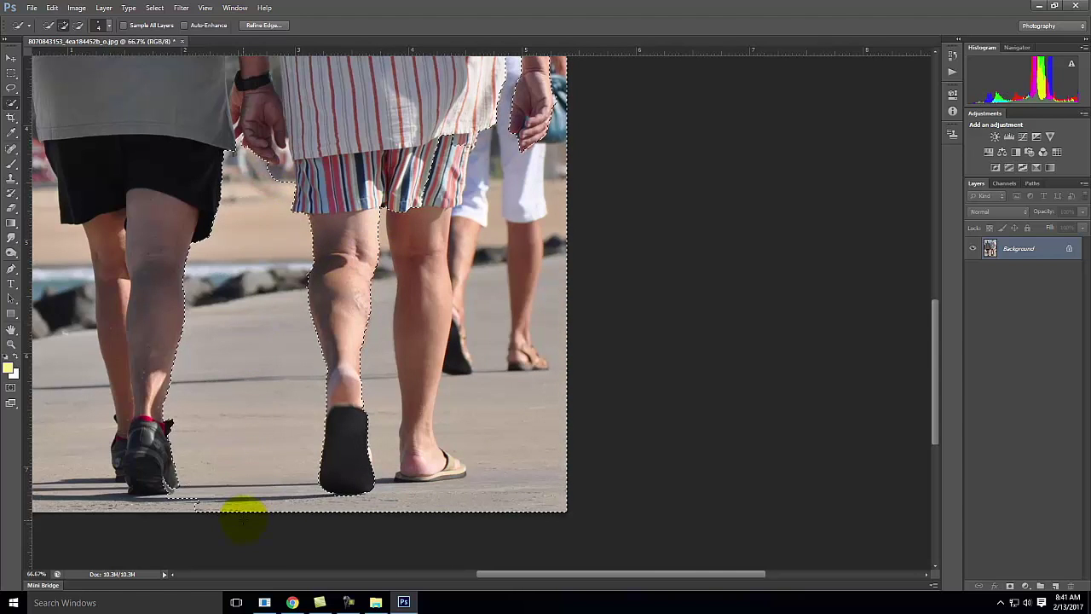
# Extend the background selection beside the left man's leg, arm and shoulder.
pyautogui.moveTo(122, 512)
pyautogui.mouseDown()
pyautogui.moveTo(63, 475)
pyautogui.moveTo(63, 347)
pyautogui.moveTo(75, 310)
pyautogui.moveTo(61, 232)
pyautogui.mouseUp()
pyautogui.press('space')
pyautogui.moveTo(317, 341); pyautogui.dragTo(503, 424)
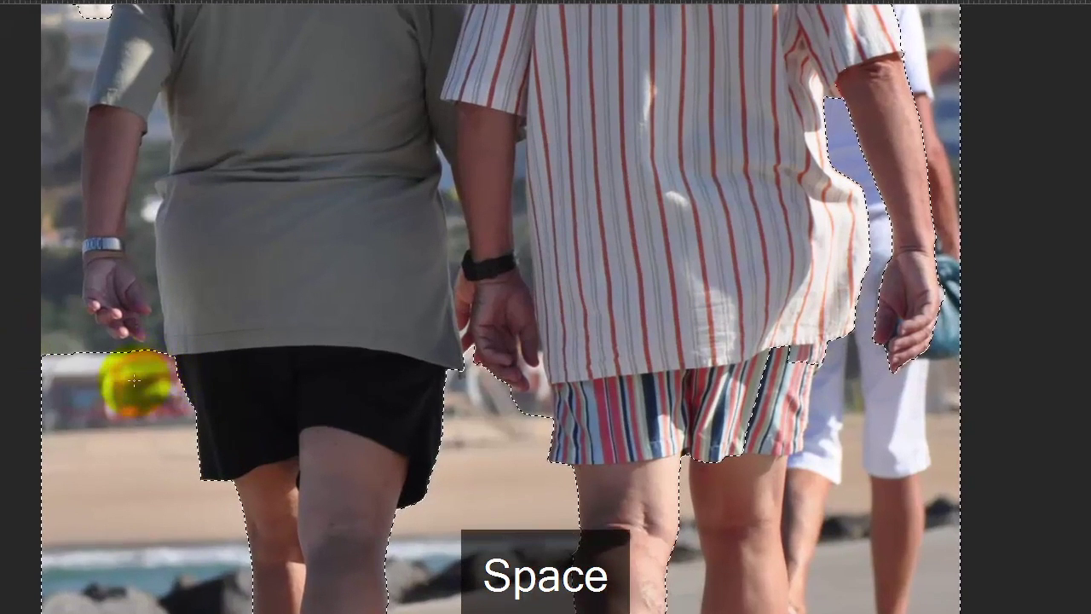
pyautogui.moveTo(134, 383)
pyautogui.mouseDown()
pyautogui.moveTo(38, 337)
pyautogui.moveTo(78, 342)
pyautogui.moveTo(82, 362)
pyautogui.moveTo(63, 330)
pyautogui.moveTo(60, 224)
pyautogui.mouseUp()
pyautogui.moveTo(51, 151)
pyautogui.mouseDown()
pyautogui.moveTo(58, 56)
pyautogui.moveTo(101, 109)
pyautogui.moveTo(148, 100)
pyautogui.moveTo(162, 168)
pyautogui.moveTo(165, 113)
pyautogui.moveTo(151, 78)
pyautogui.moveTo(120, 81)
pyautogui.moveTo(81, 214)
pyautogui.moveTo(116, 317)
pyautogui.mouseUp()
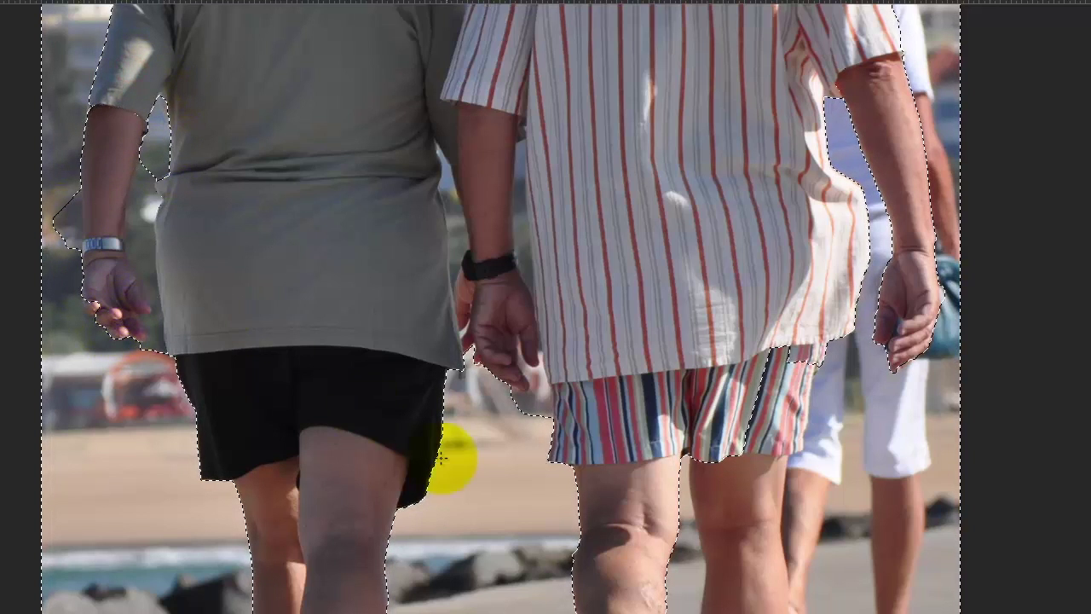
# Zoom to 100% to inspect the selection around the two men.
pyautogui.scroll(3, 449, 452)
pyautogui.scroll(6, 449, 456)
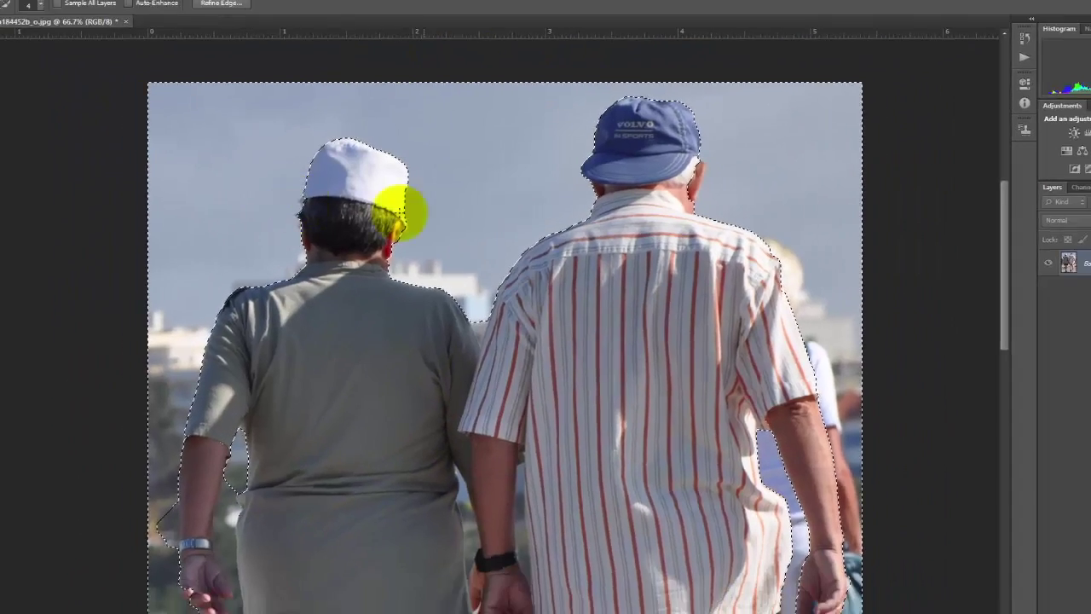
pyautogui.scroll(3, 536, 151)
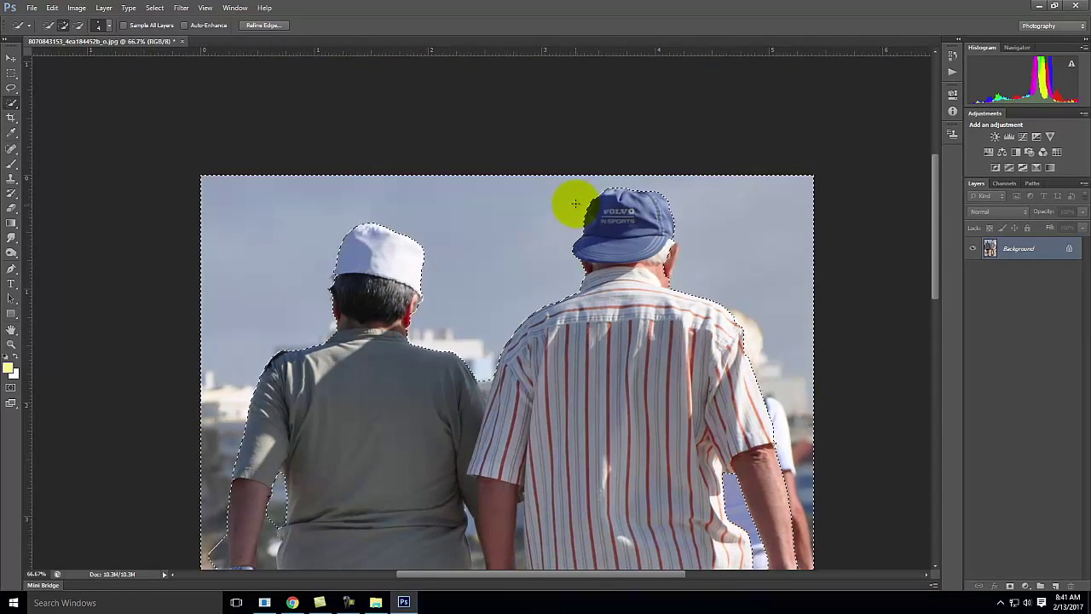
pyautogui.hotkey('ctrl', '=')
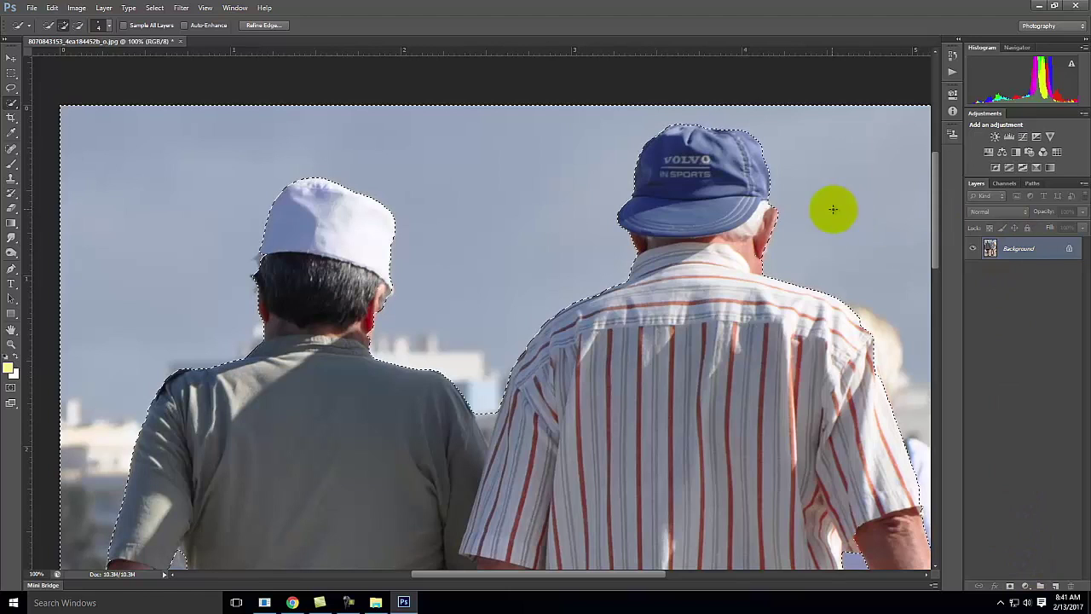
# Convert the Background into an editable Layer 0.
pyautogui.rightClick(1019, 251)
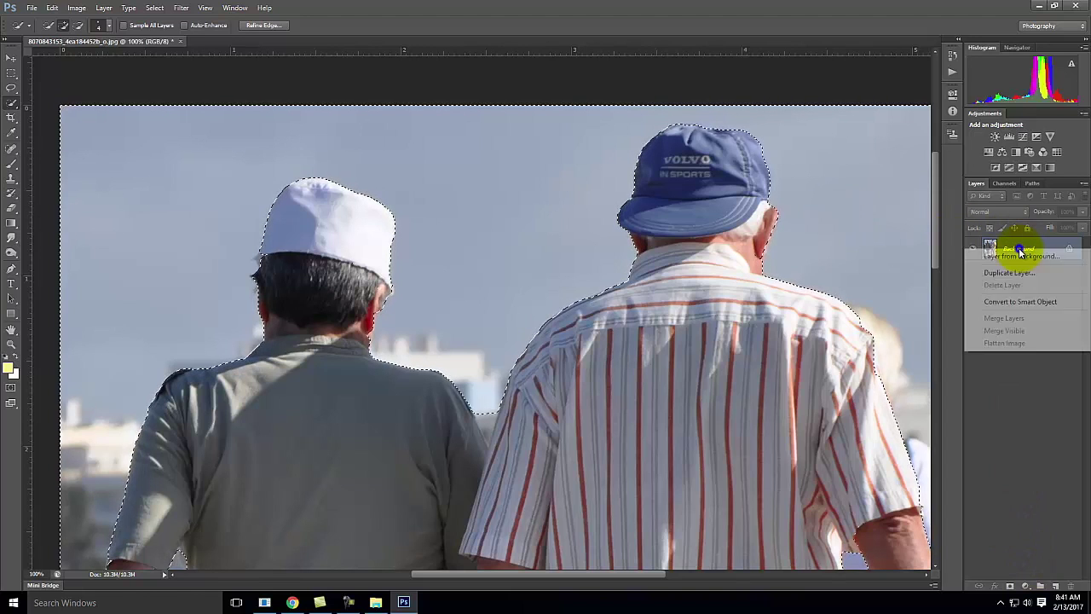
pyautogui.click(1017, 256)
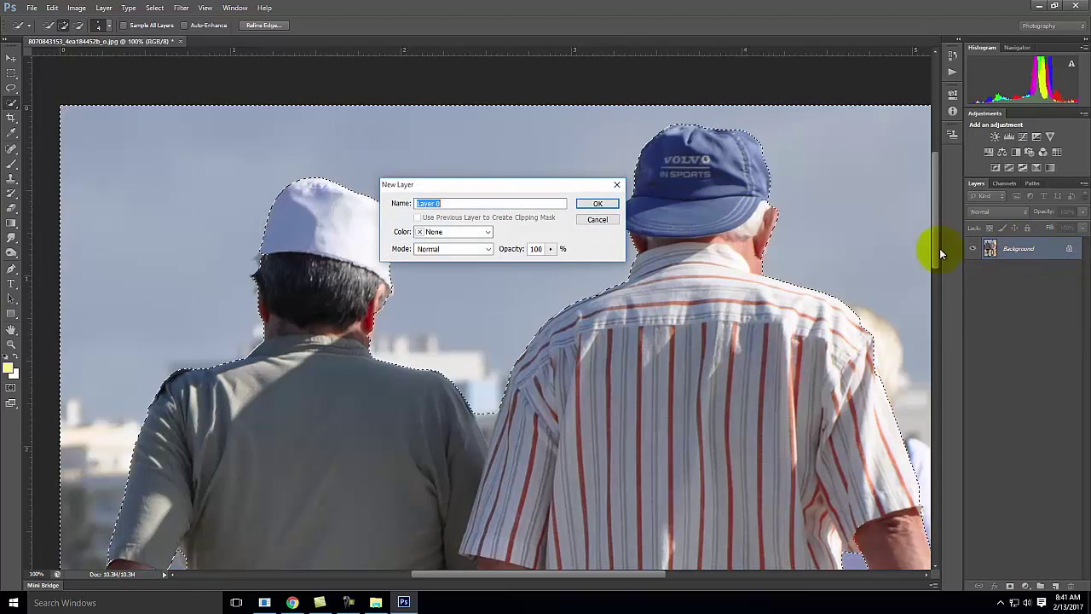
pyautogui.click(595, 206)
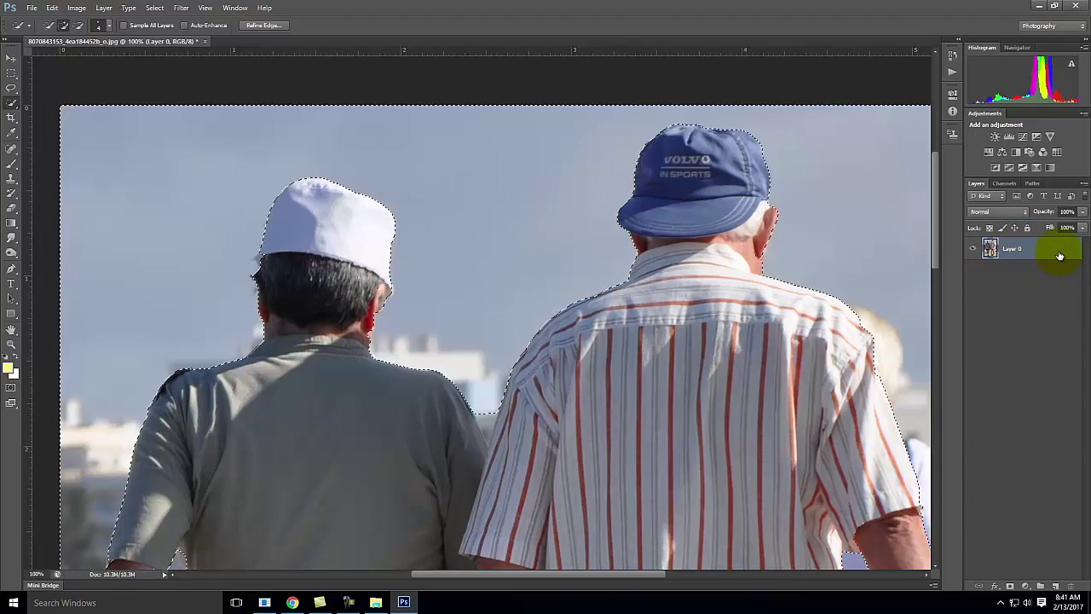
# Invert the selection onto the two men and mask away the sky around them.
pyautogui.click(1010, 587)
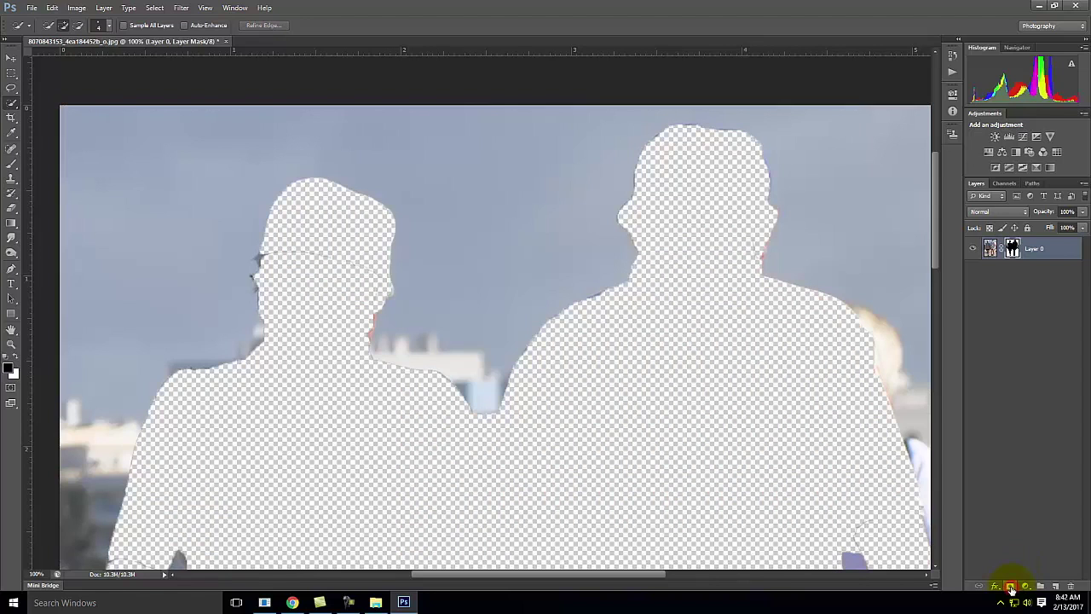
pyautogui.hotkey('ctrl', 'z')
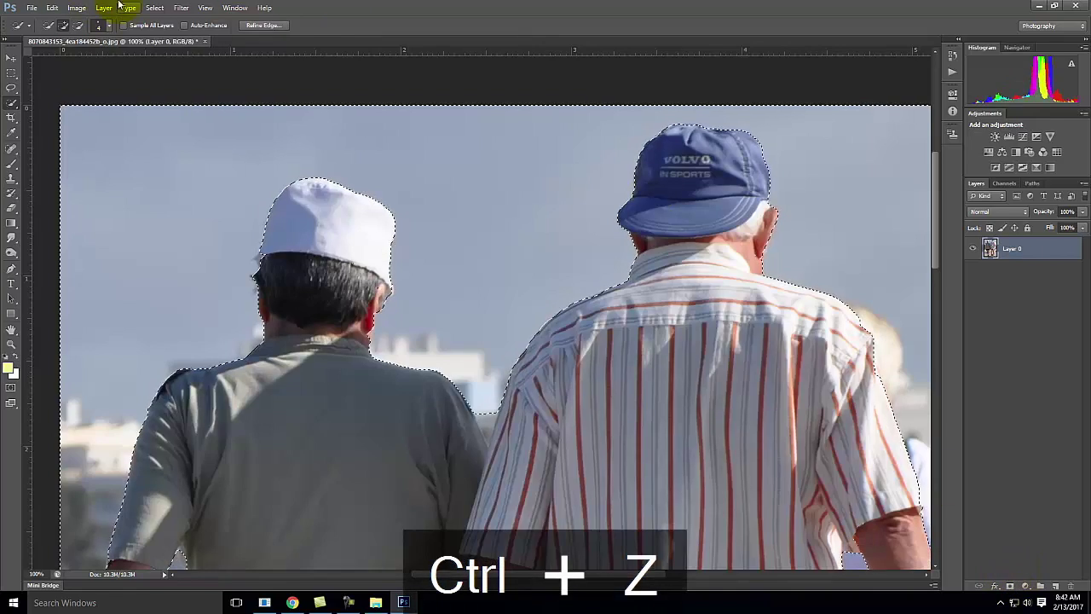
pyautogui.click(154, 9)
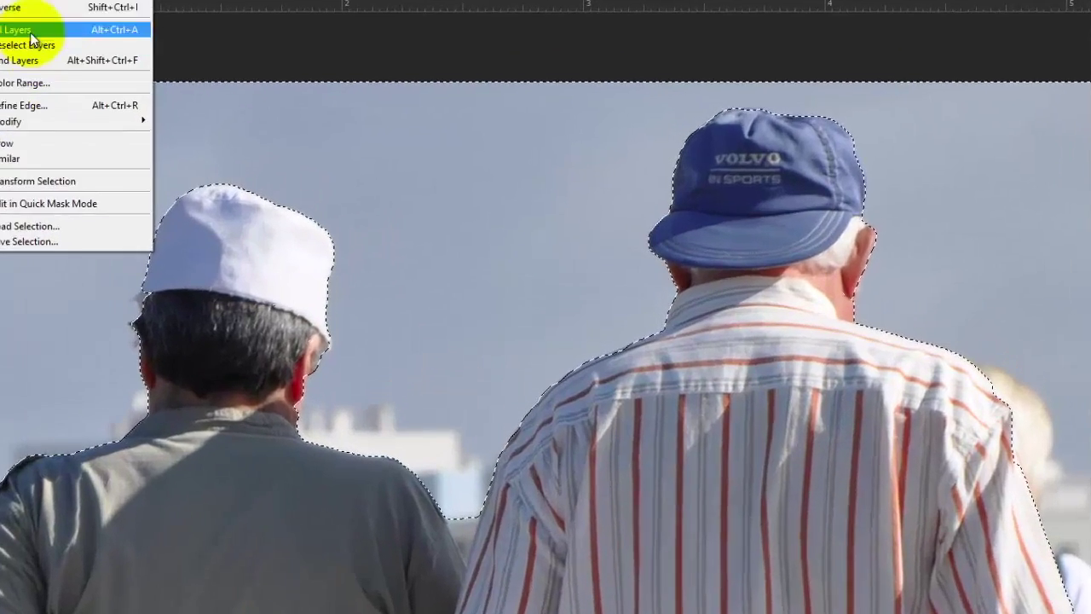
pyautogui.click(30, 32)
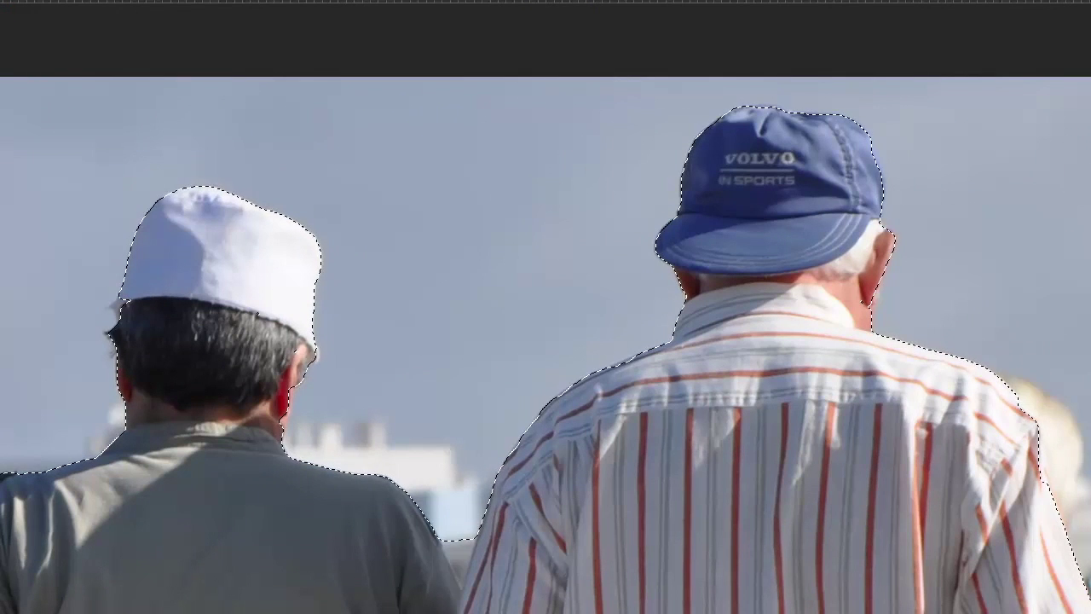
pyautogui.press('Delete')
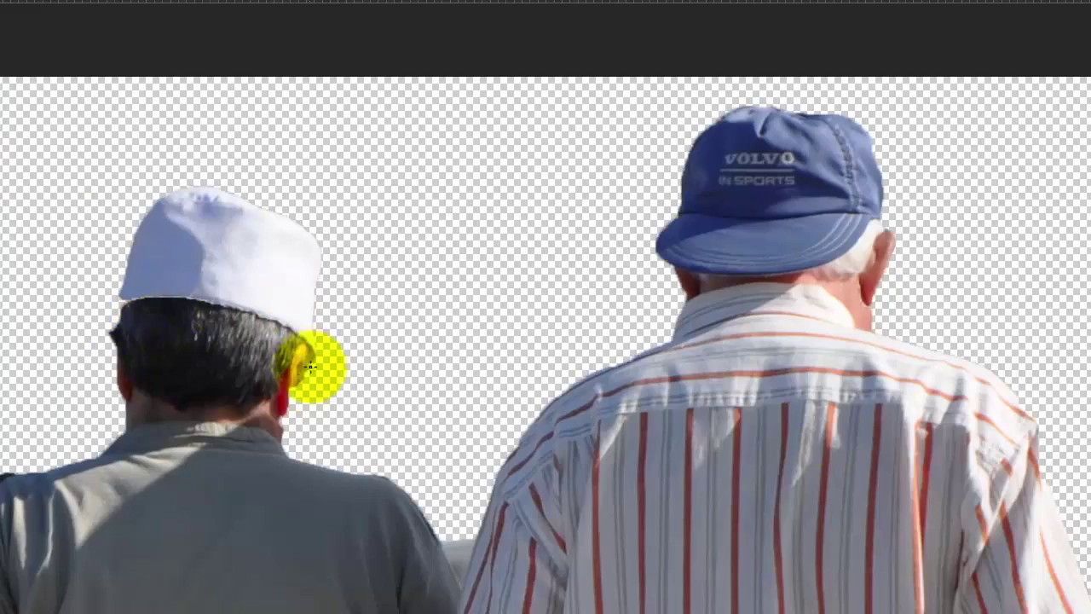
# Zoom in and pan to the left man's hat.
pyautogui.hotkey('ctrl', '=')
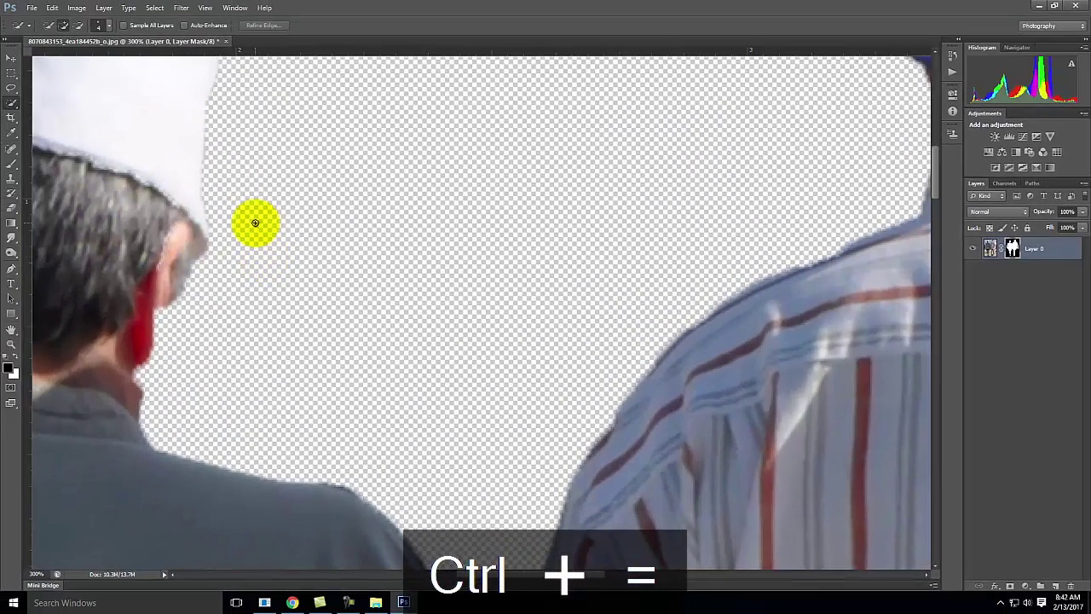
pyautogui.press('space')
pyautogui.moveTo(197, 163); pyautogui.dragTo(685, 285)
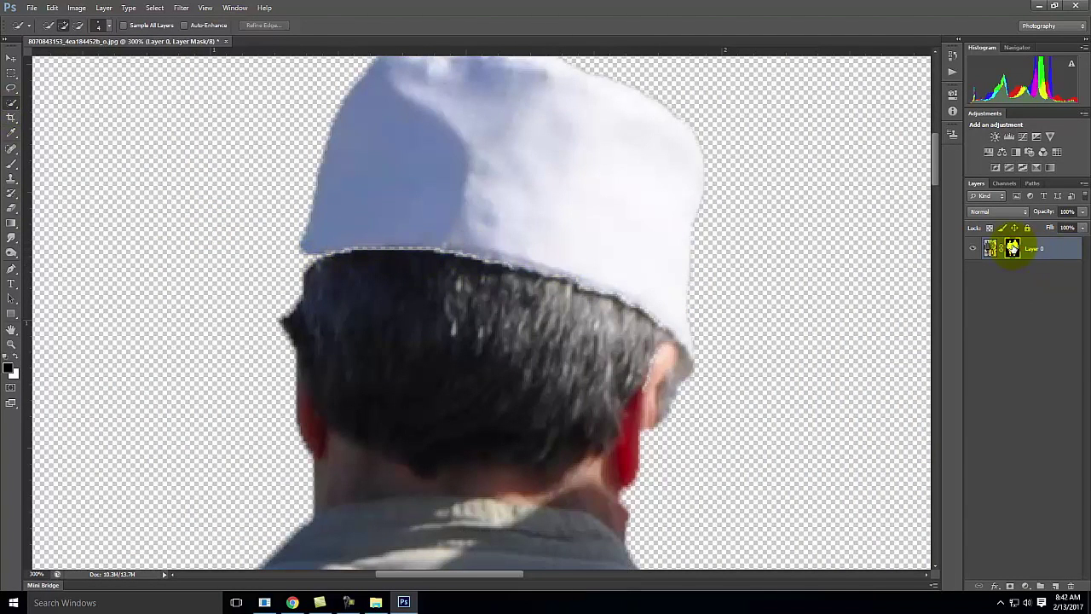
# Paint white on the layer mask with a smaller brush to restore the hat and hair edge.
pyautogui.click(12, 164)
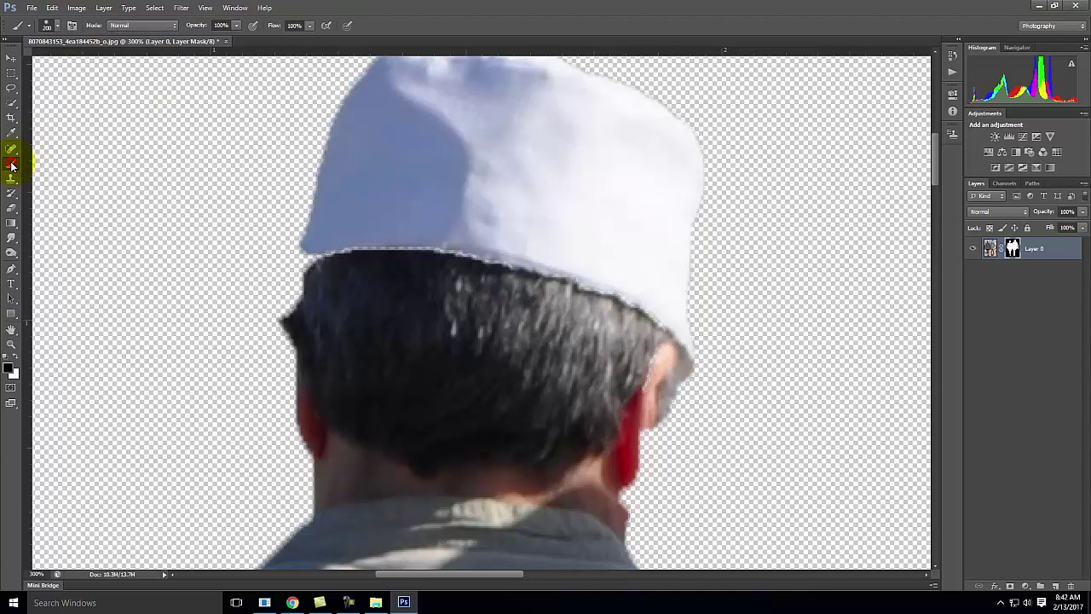
pyautogui.press('d')
pyautogui.press('[')
pyautogui.press('[')
pyautogui.press('[')
pyautogui.press('[')
pyautogui.press('[')
pyautogui.press('[')
pyautogui.press('[')
pyautogui.moveTo(449, 250)
pyautogui.mouseDown()
pyautogui.moveTo(371, 250)
pyautogui.moveTo(364, 271)
pyautogui.moveTo(354, 266)
pyautogui.moveTo(432, 247)
pyautogui.mouseUp()
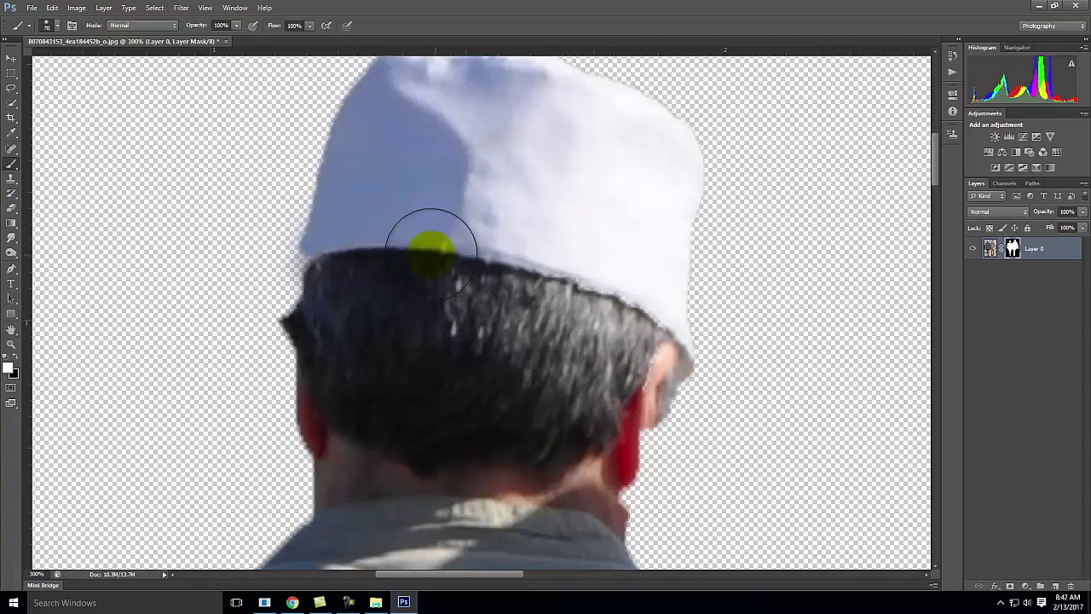
pyautogui.moveTo(431, 252)
pyautogui.mouseDown()
pyautogui.moveTo(451, 239)
pyautogui.moveTo(351, 249)
pyautogui.moveTo(492, 294)
pyautogui.moveTo(512, 275)
pyautogui.mouseUp()
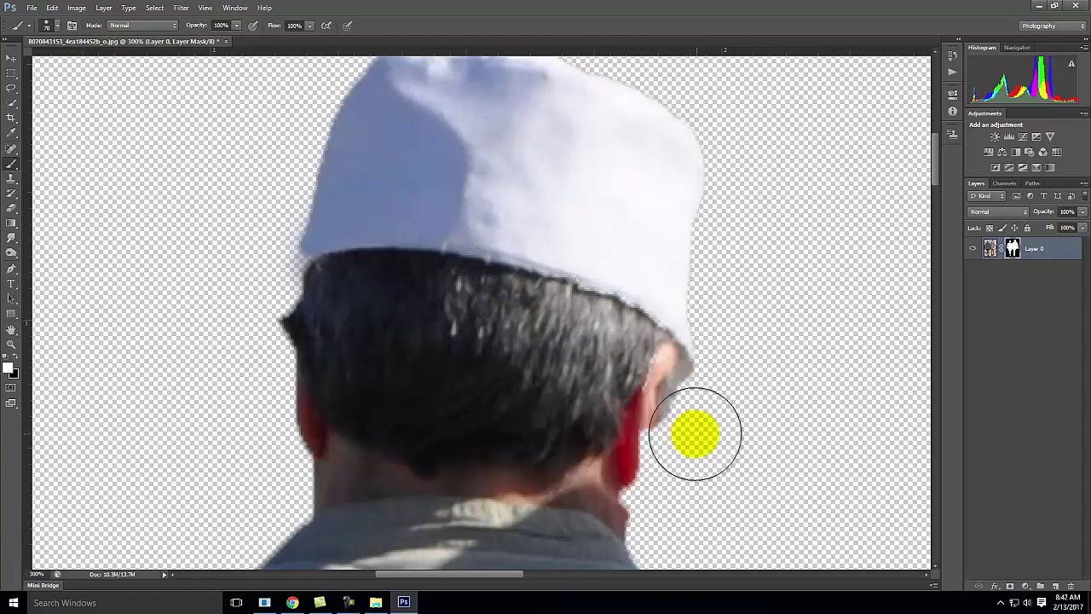
pyautogui.press('[')
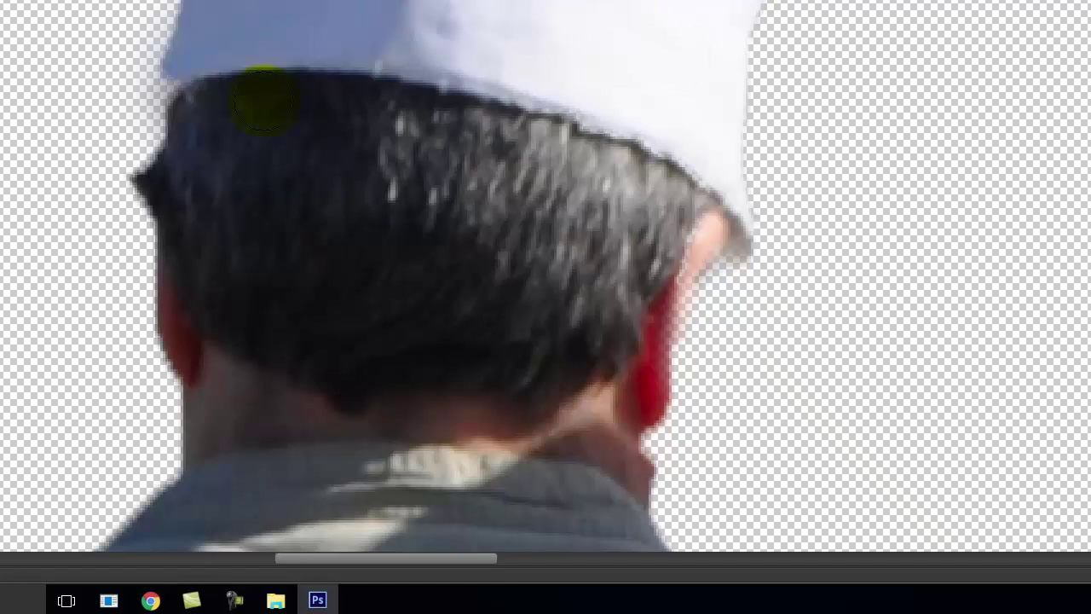
pyautogui.hotkey('ctrl', '0')
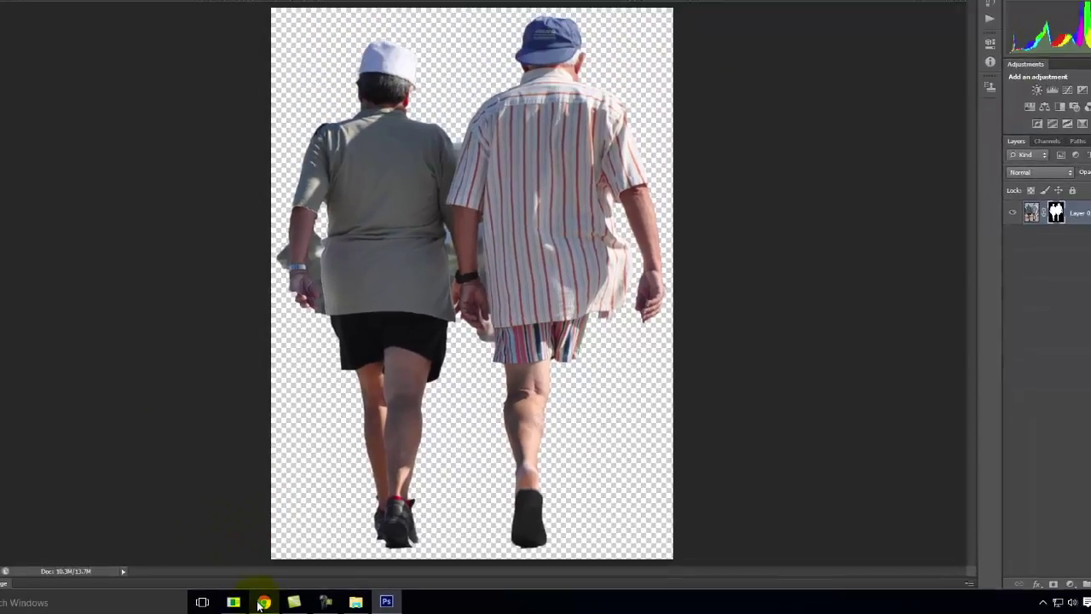
# Compare the Flickr photo tabs and enlarge the woman-walking photo.
pyautogui.click(150, 600)
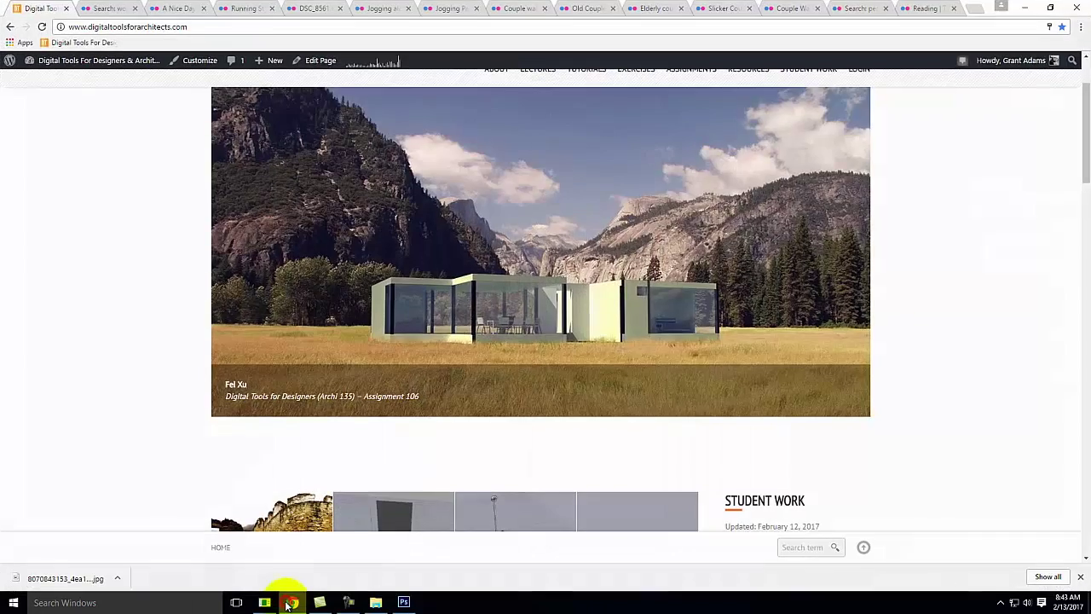
pyautogui.click(451, 7)
pyautogui.click(389, 7)
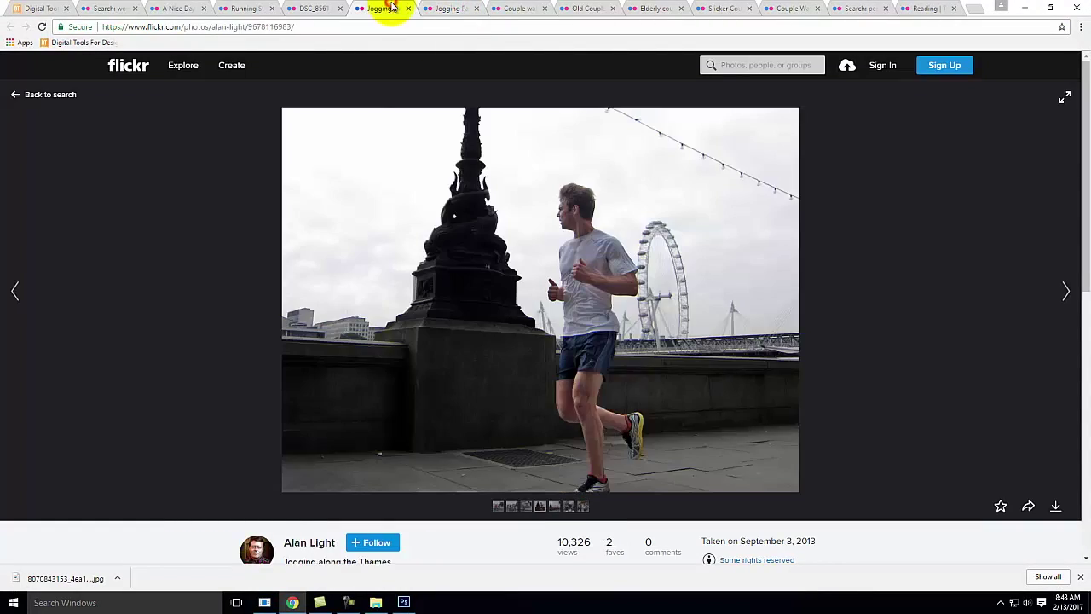
pyautogui.click(314, 7)
pyautogui.click(258, 8)
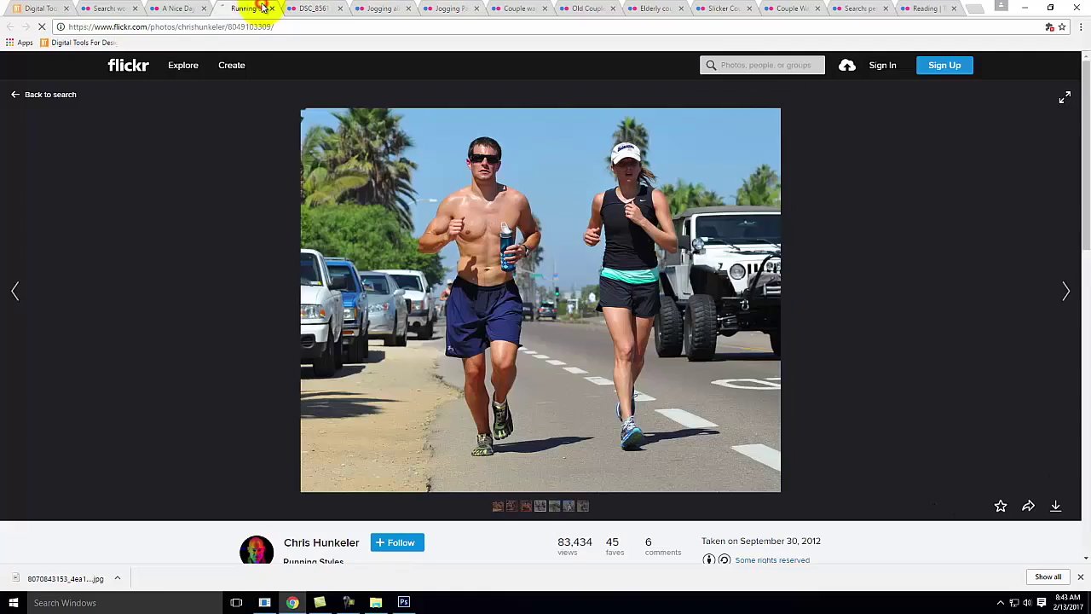
pyautogui.click(314, 8)
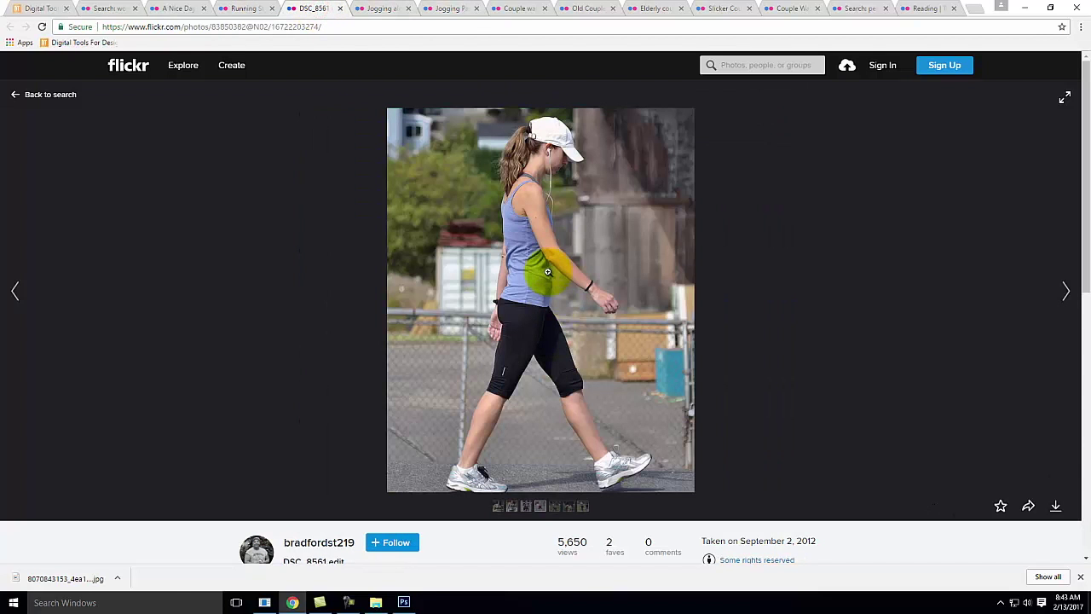
pyautogui.click(493, 164)
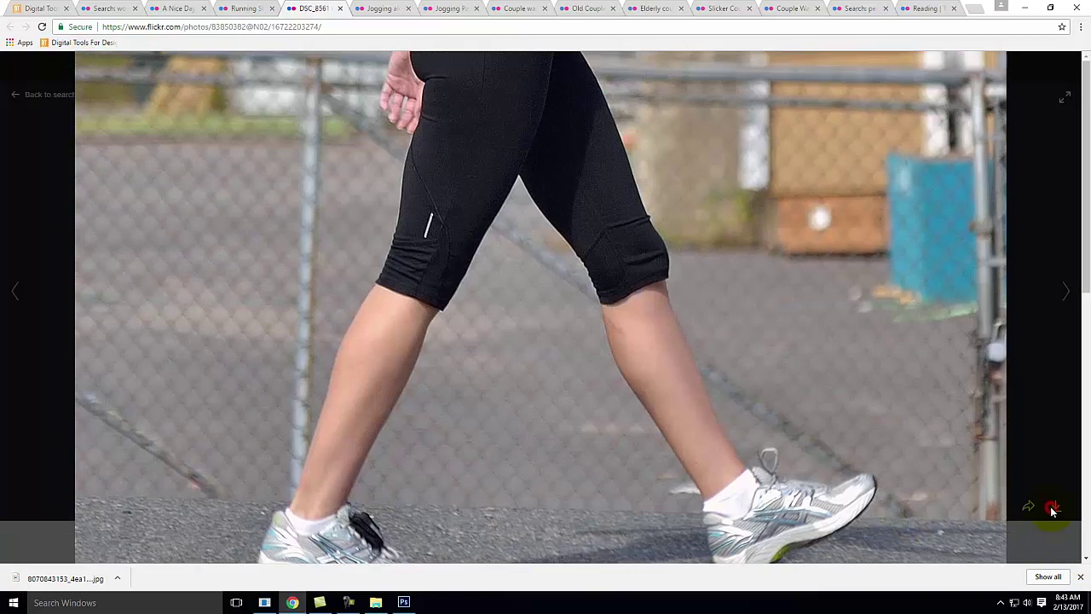
# Download the original 1957 × 2446 photo and show it in its folder.
pyautogui.click(1055, 507)
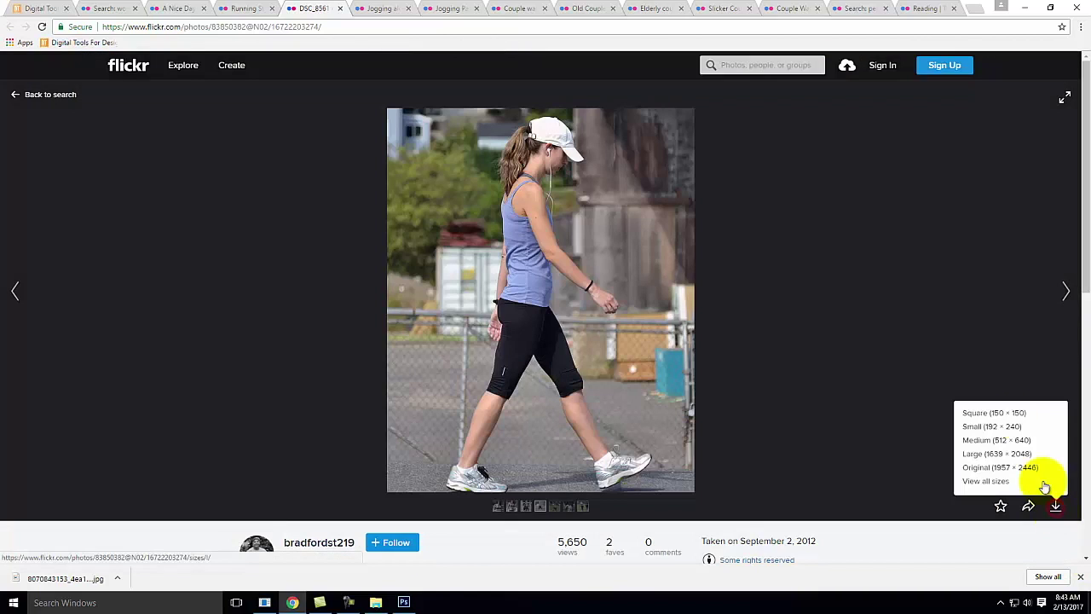
pyautogui.click(1000, 467)
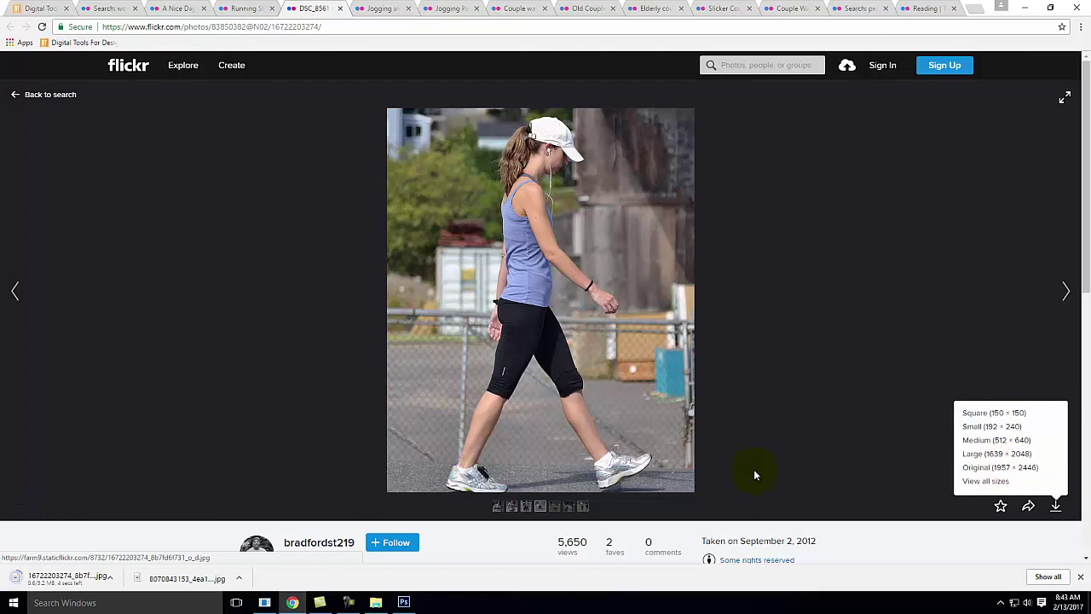
pyautogui.click(118, 578)
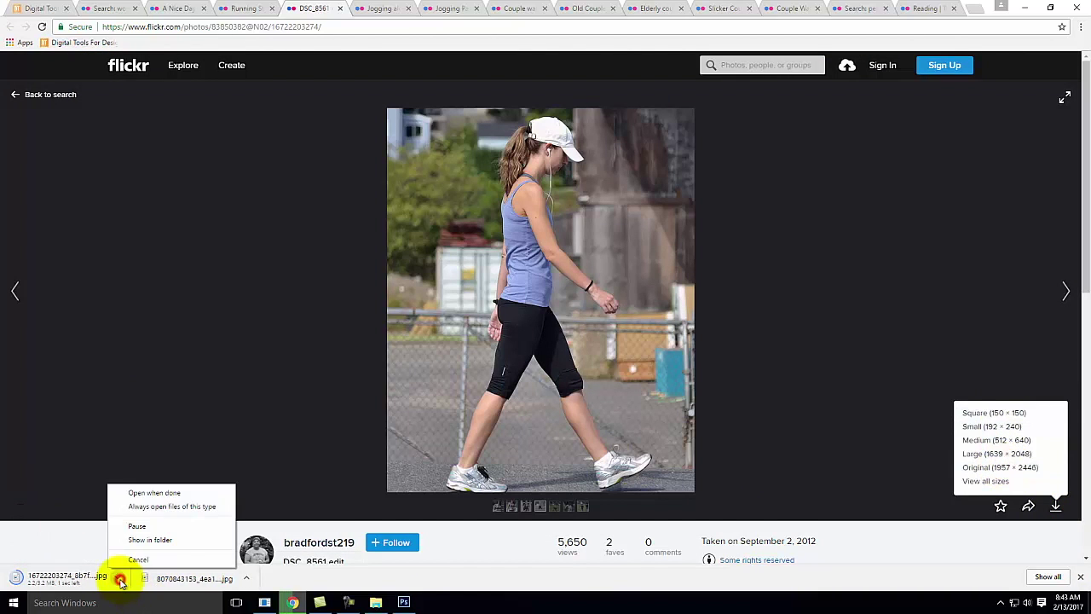
pyautogui.click(153, 543)
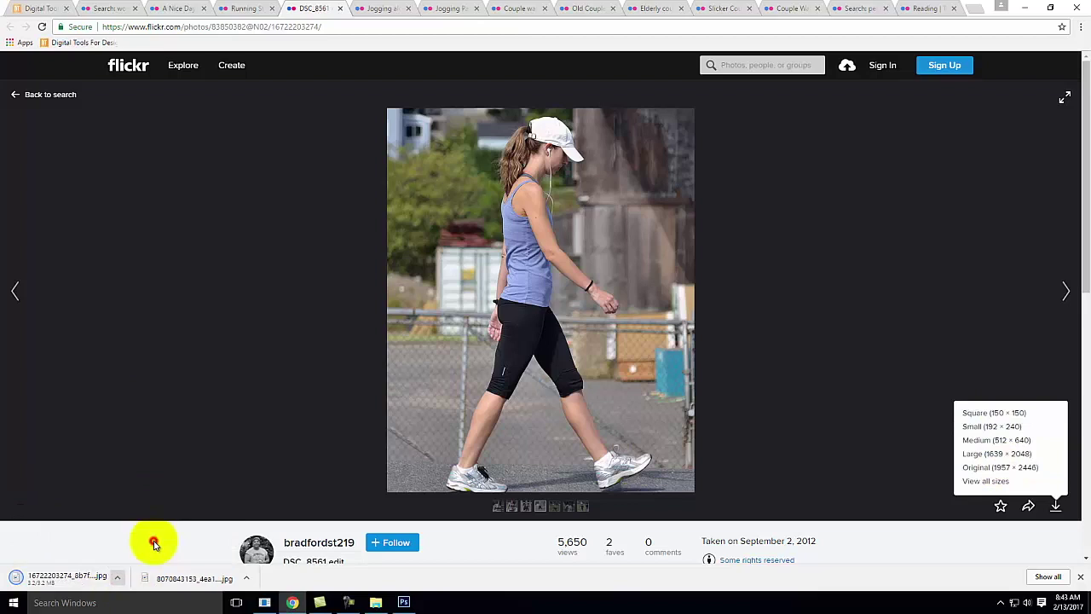
pyautogui.click(118, 578)
pyautogui.click(147, 540)
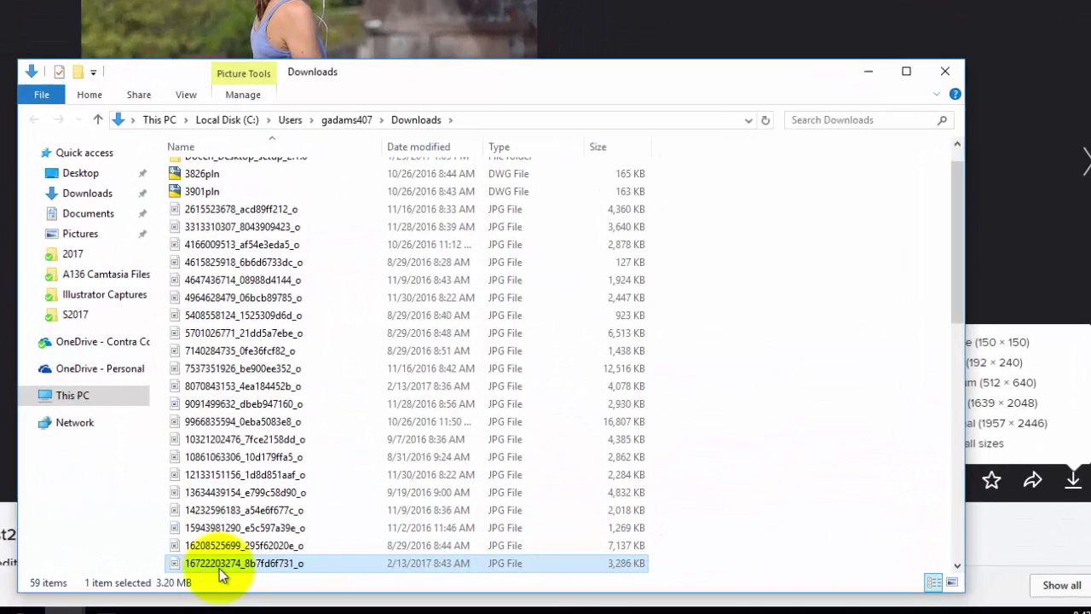
# Copy the downloaded walking-woman JPG into the S2017 folder and bring up Open with for it.
pyautogui.rightClick(482, 563)
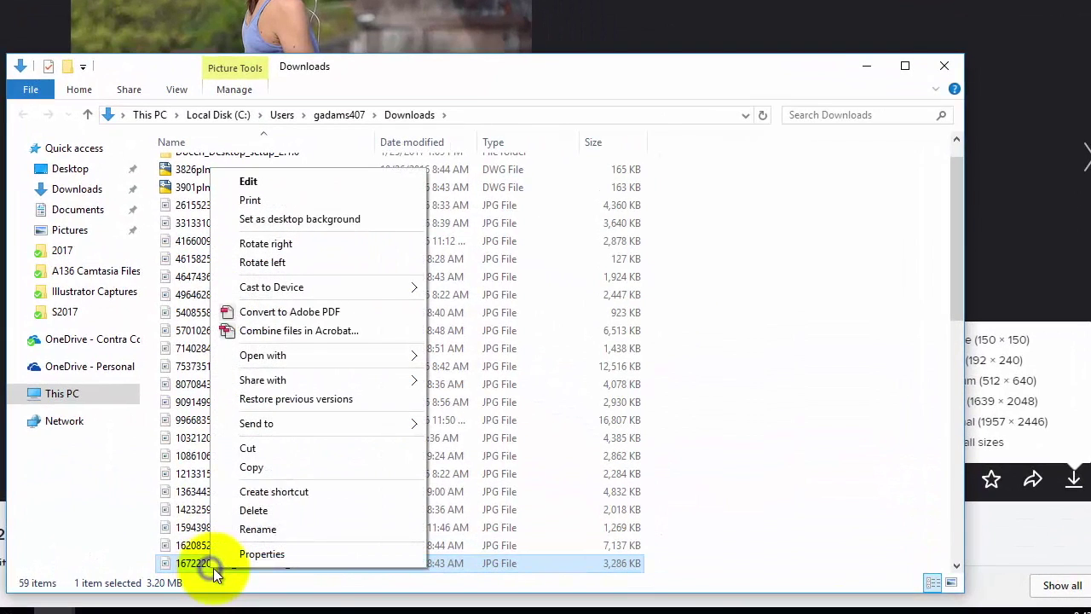
pyautogui.click(277, 468)
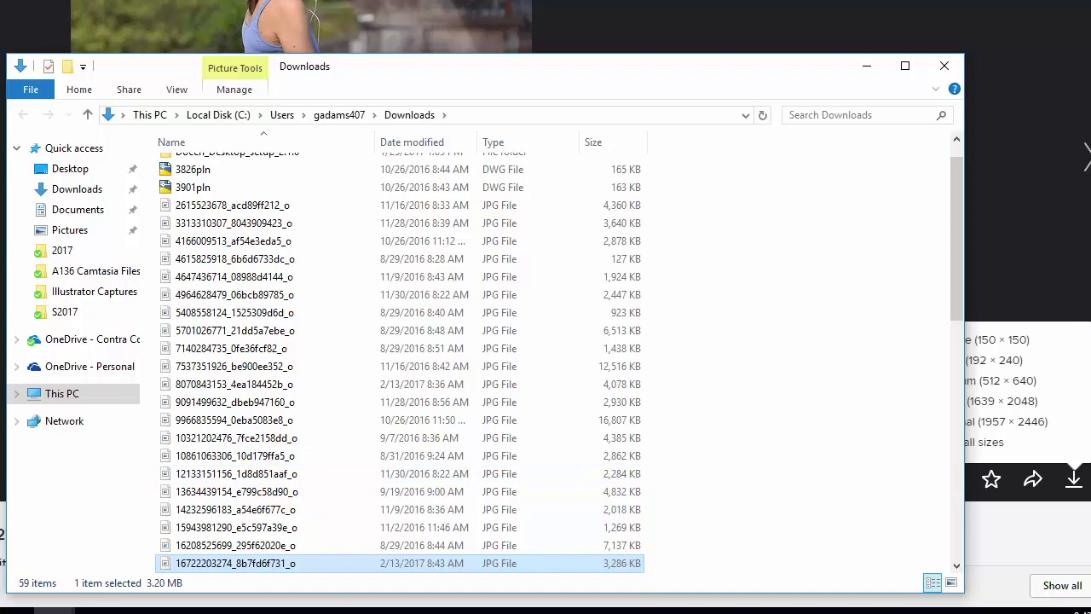
pyautogui.moveTo(55, 612)
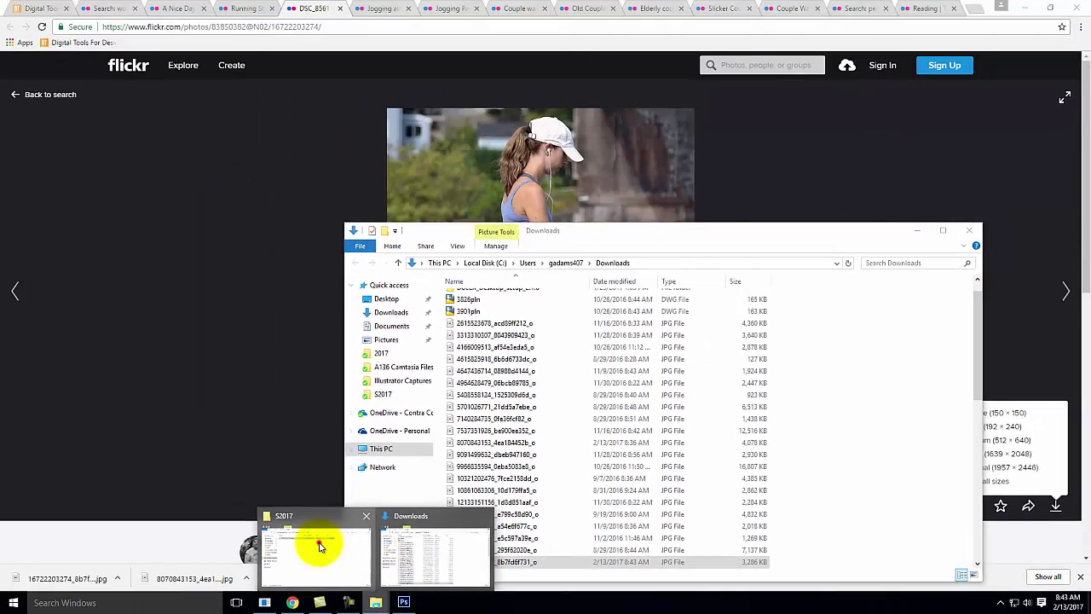
pyautogui.click(320, 546)
pyautogui.rightClick(514, 332)
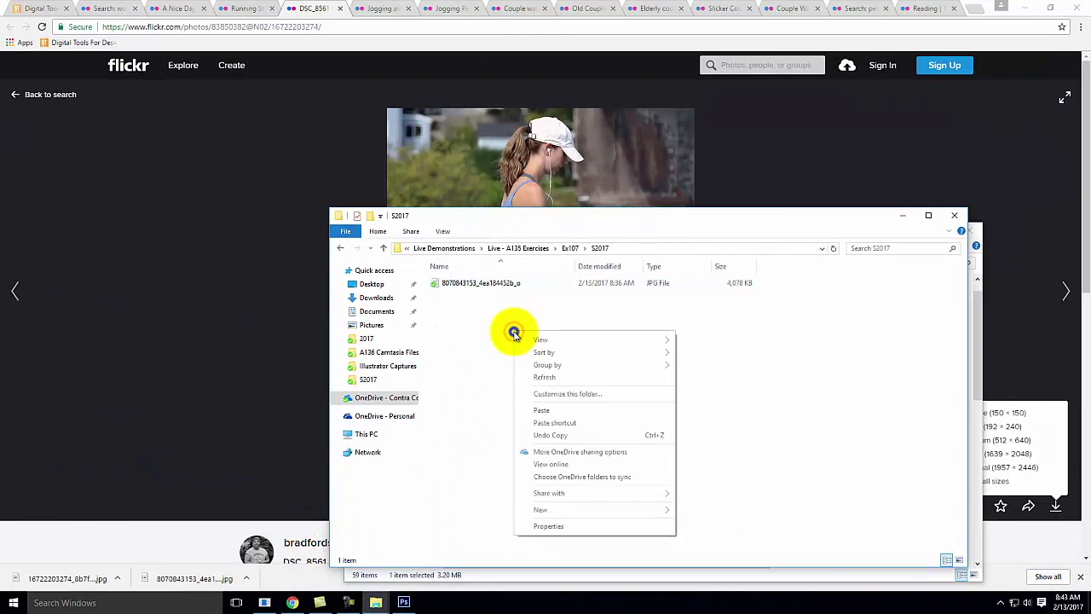
pyautogui.click(542, 411)
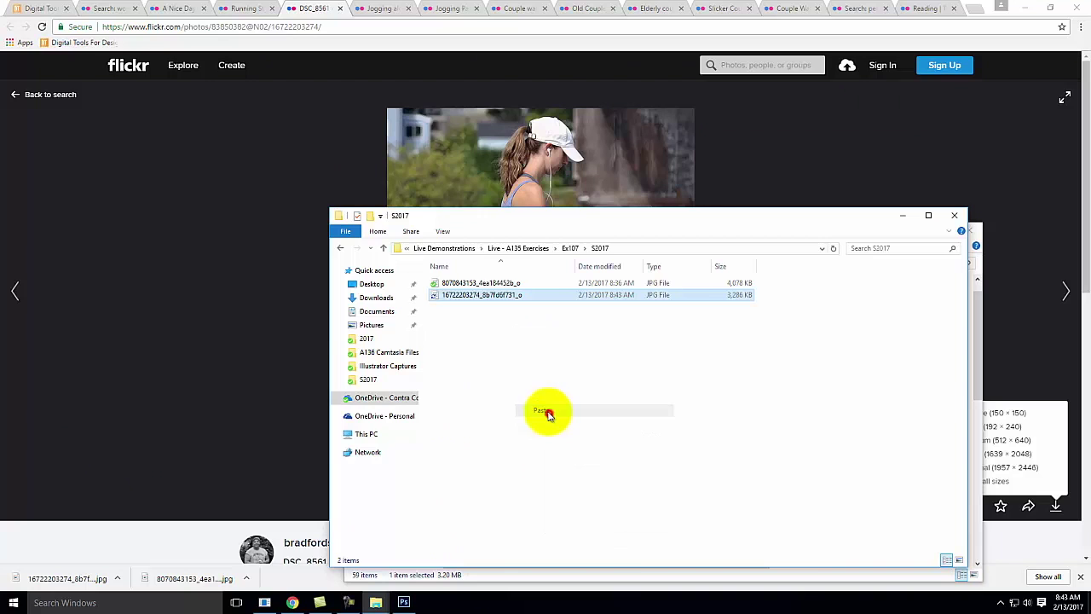
pyautogui.rightClick(482, 298)
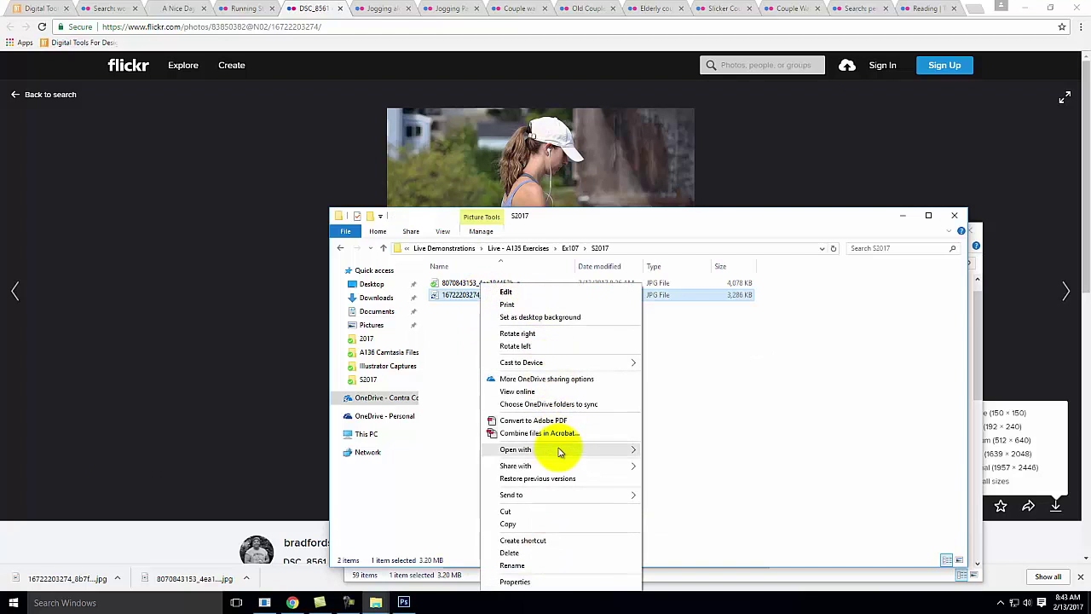
pyautogui.moveTo(559, 449)
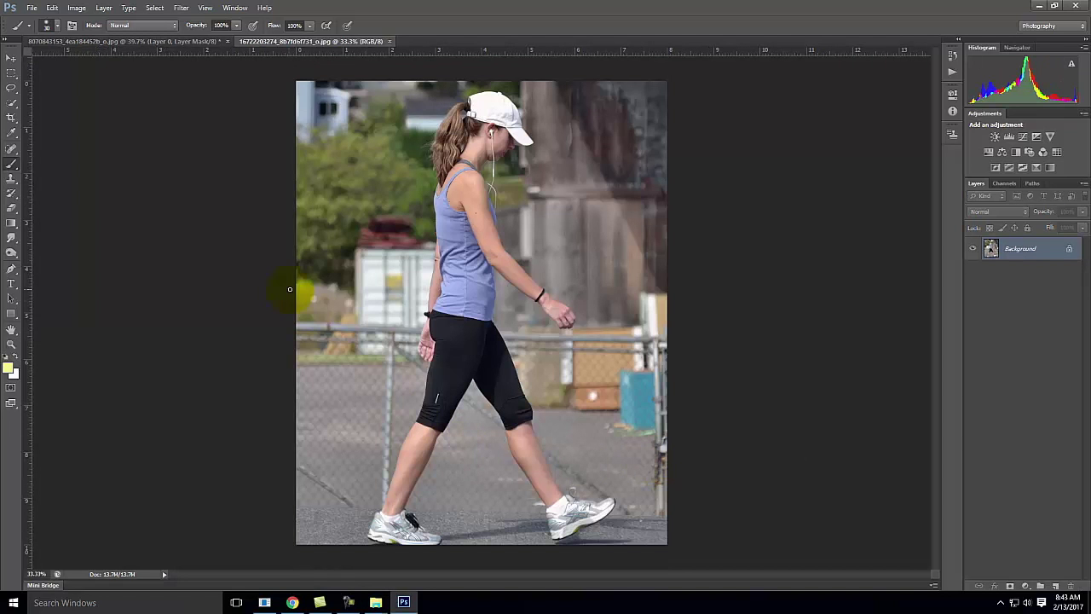
# Crop the walking-woman photo by pulling the left and right edges inward around her.
pyautogui.click(11, 104)
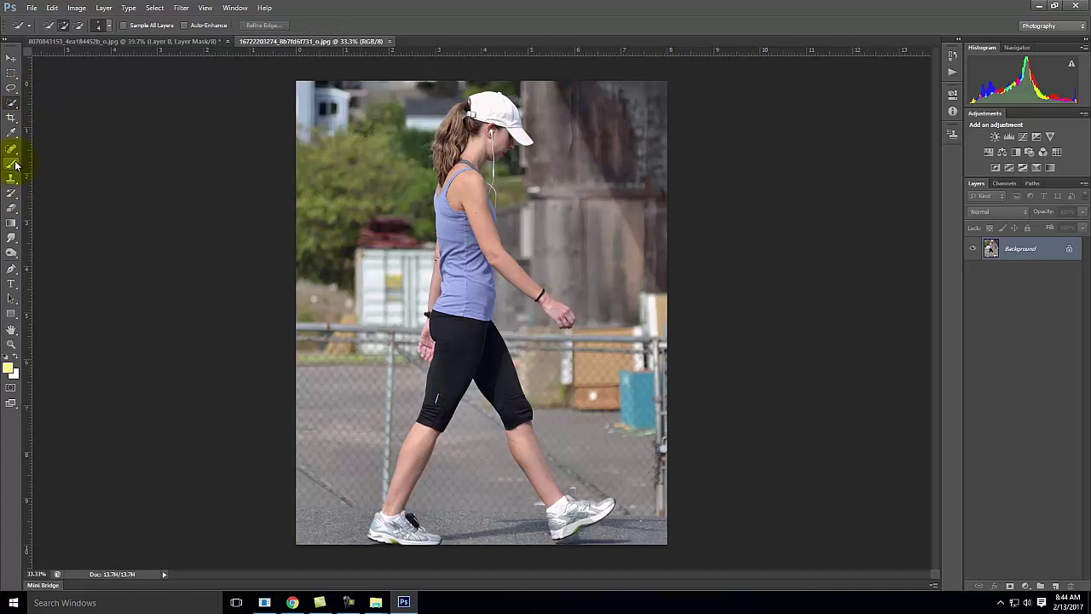
pyautogui.click(10, 117)
pyautogui.moveTo(302, 309); pyautogui.dragTo(329, 312)
pyautogui.moveTo(637, 315); pyautogui.dragTo(612, 316)
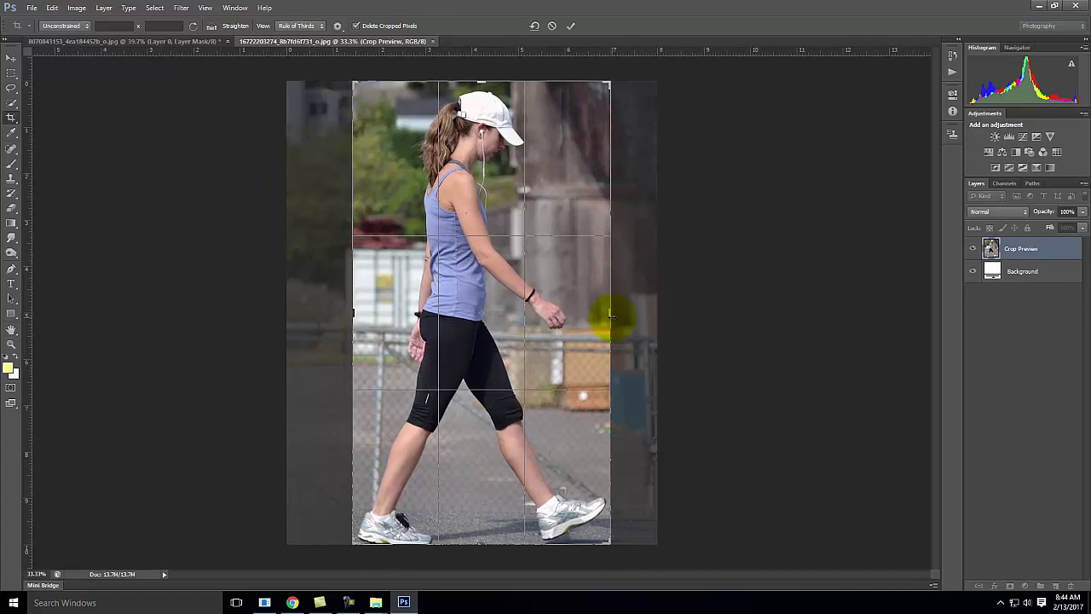
pyautogui.click(571, 27)
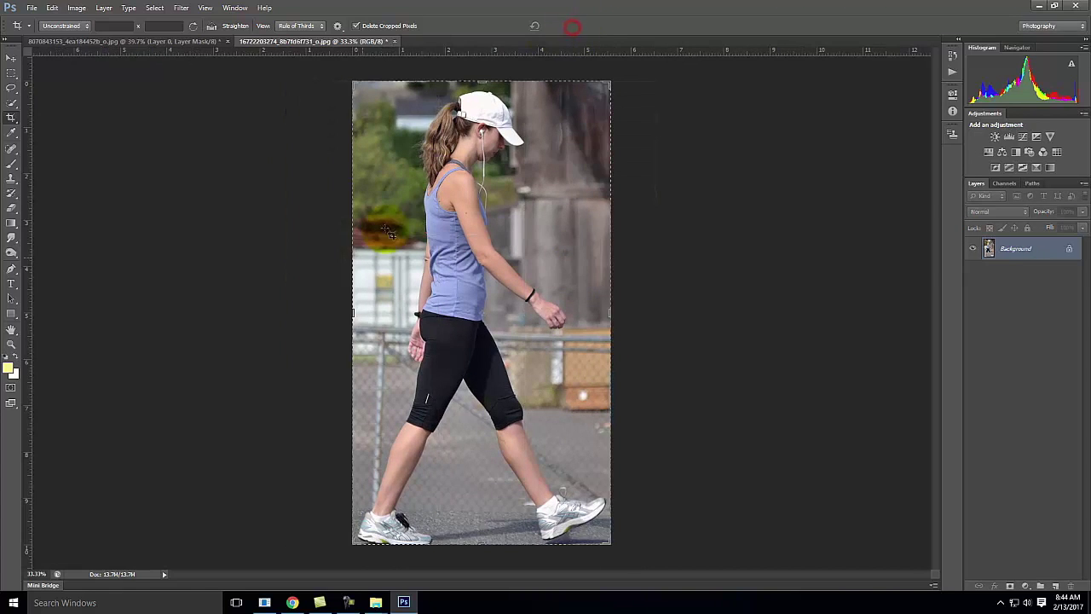
# At 100%, add the background right of and below the woman's cap to the selection.
pyautogui.click(12, 103)
pyautogui.hotkey('ctrl', '=')
pyautogui.hotkey('ctrl', '=')
pyautogui.hotkey('ctrl', '=')
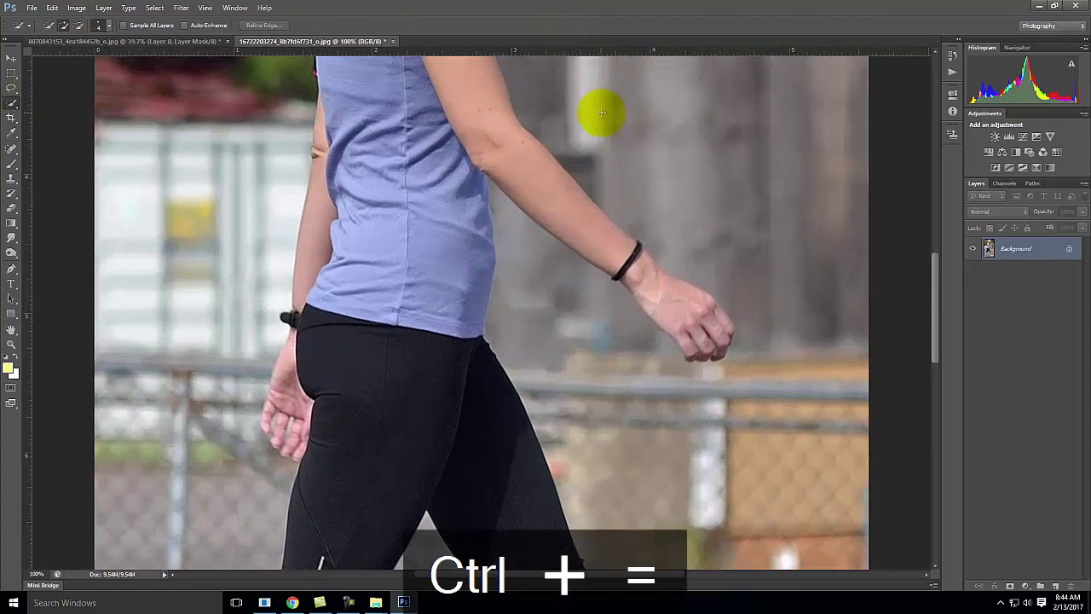
pyautogui.press('space')
pyautogui.moveTo(536, 110); pyautogui.dragTo(531, 452)
pyautogui.moveTo(596, 283); pyautogui.dragTo(609, 436)
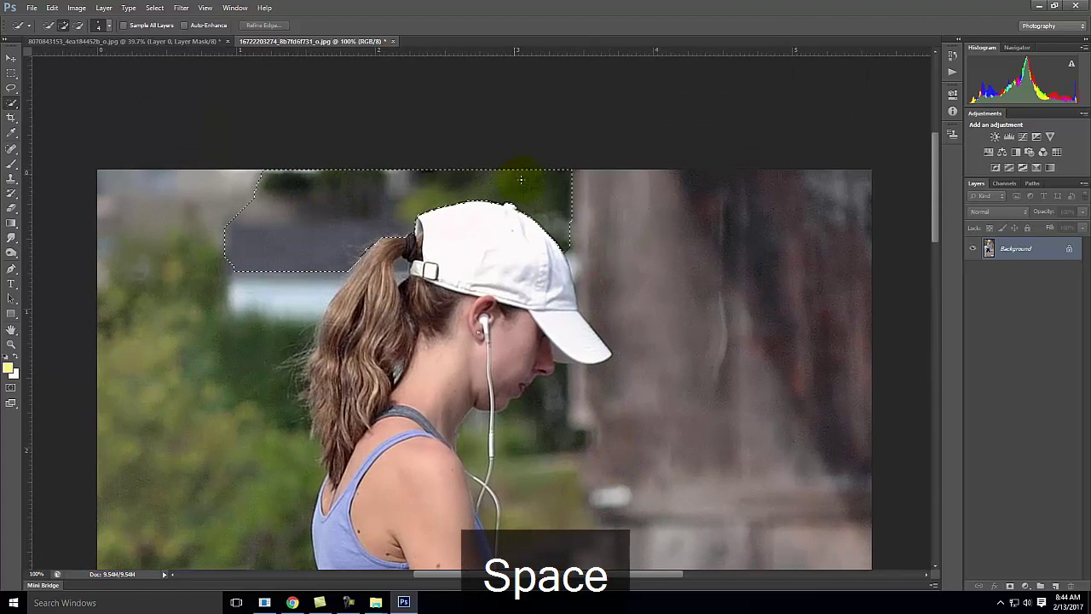
pyautogui.moveTo(668, 264)
pyautogui.mouseDown()
pyautogui.moveTo(753, 309)
pyautogui.moveTo(833, 377)
pyautogui.mouseUp()
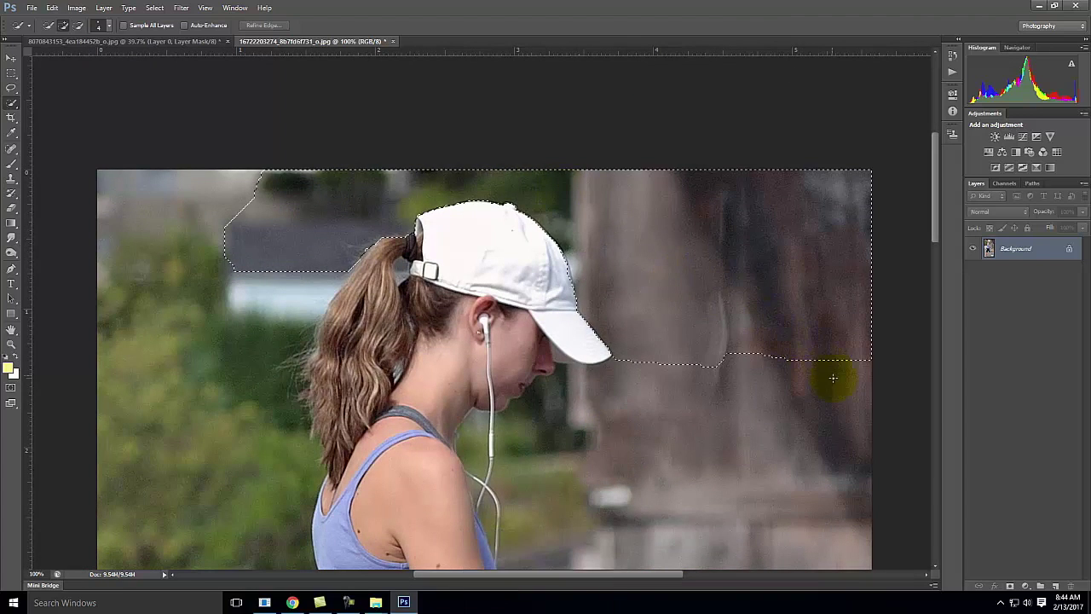
pyautogui.moveTo(730, 441); pyautogui.dragTo(691, 454)
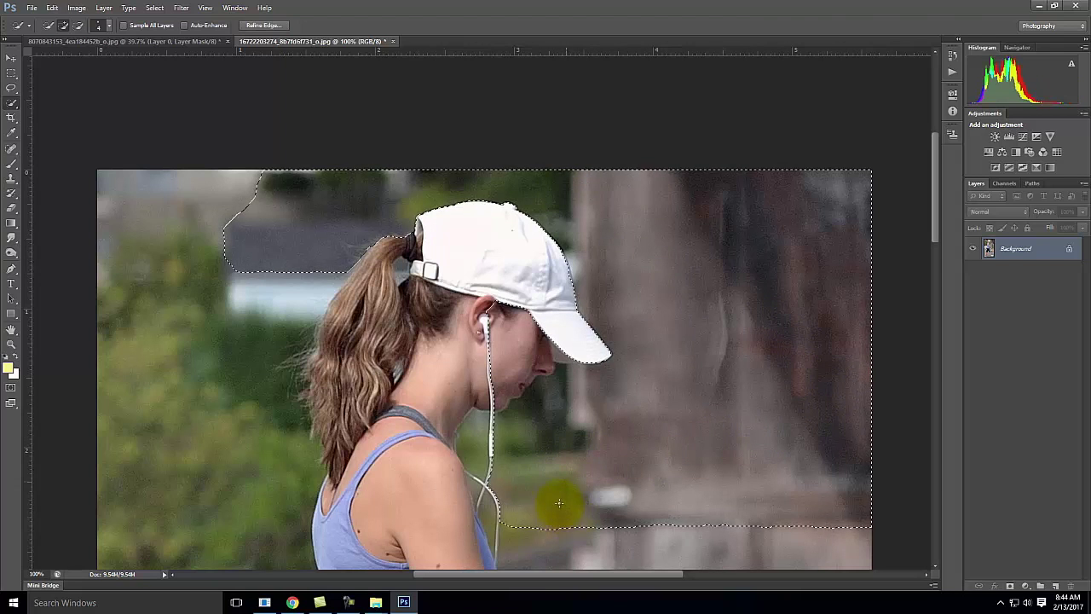
# Push the selection edge out along the neck and arm, removing the block beside the arm.
pyautogui.scroll(-3, 560, 244)
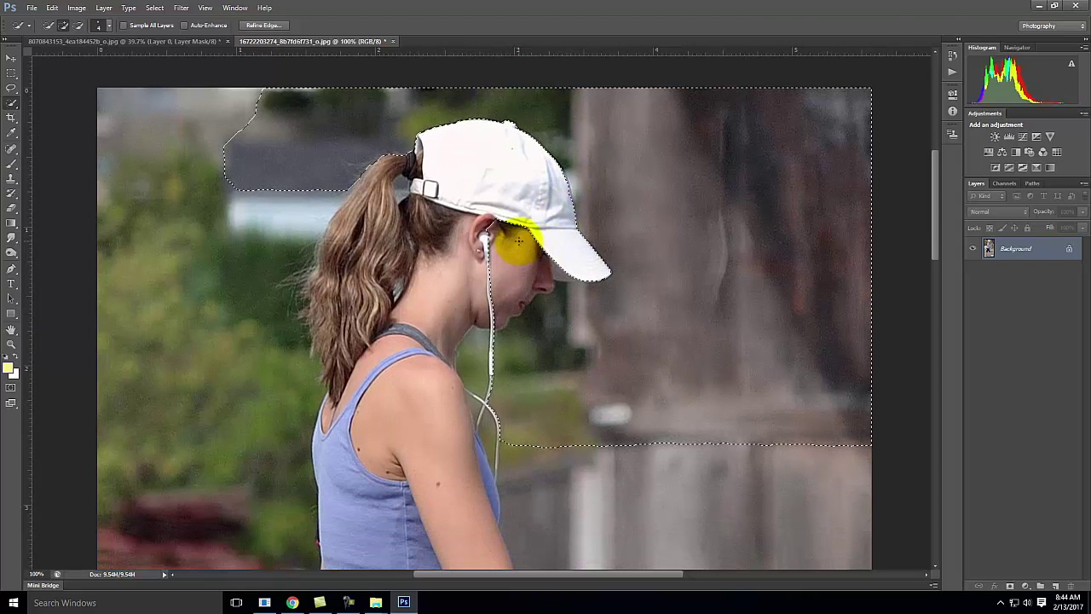
pyautogui.click(526, 197)
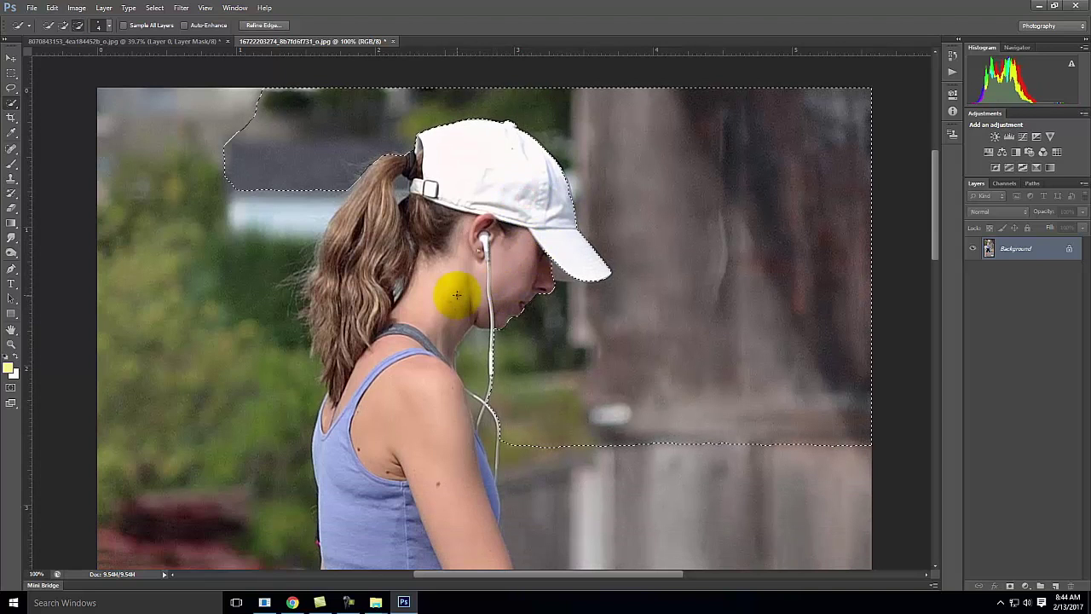
pyautogui.click(473, 351)
pyautogui.click(472, 368)
pyautogui.click(473, 401)
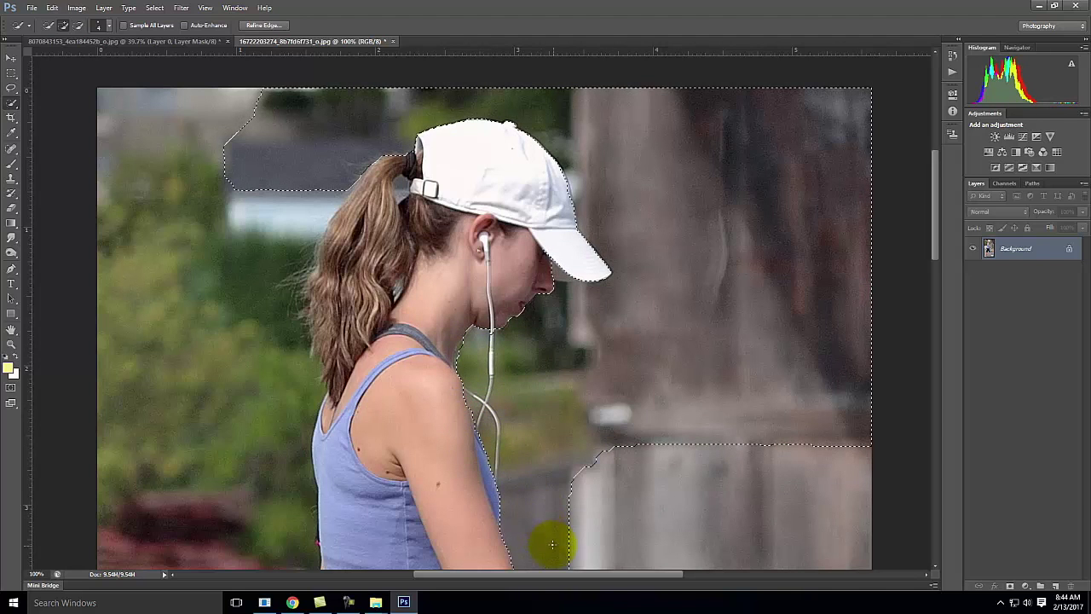
pyautogui.keyDown('alt'); pyautogui.click(785, 457); pyautogui.keyUp('alt')
# At 300%, refine the selection along the shoulder and the earphone cord crossing.
pyautogui.scroll(2, 512, 358)
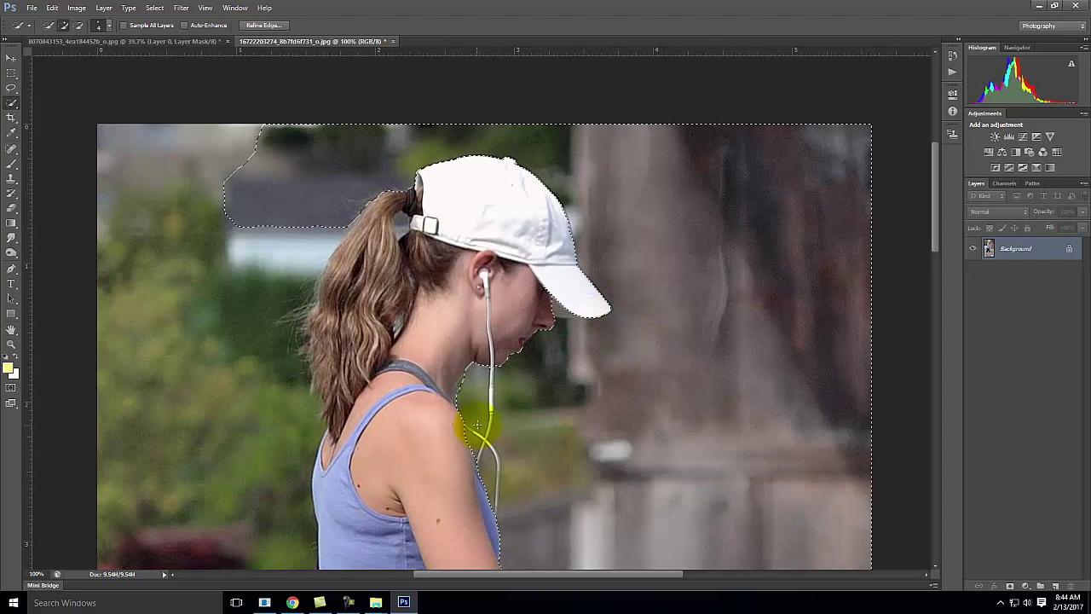
pyautogui.hotkey('ctrl', '=')
pyautogui.hotkey('ctrl', '=')
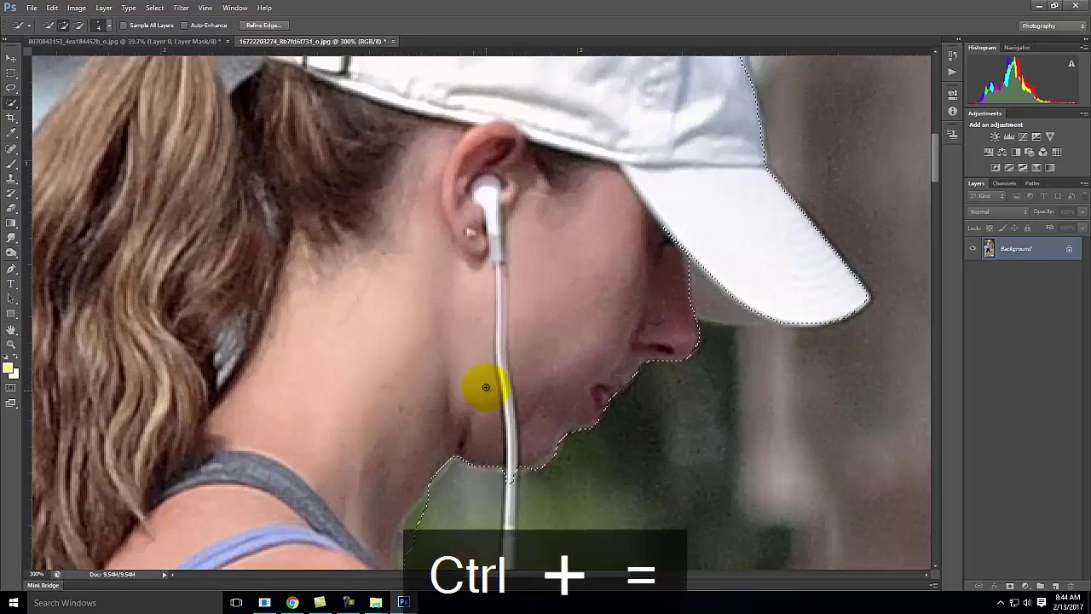
pyautogui.moveTo(485, 387); pyautogui.dragTo(451, 42)
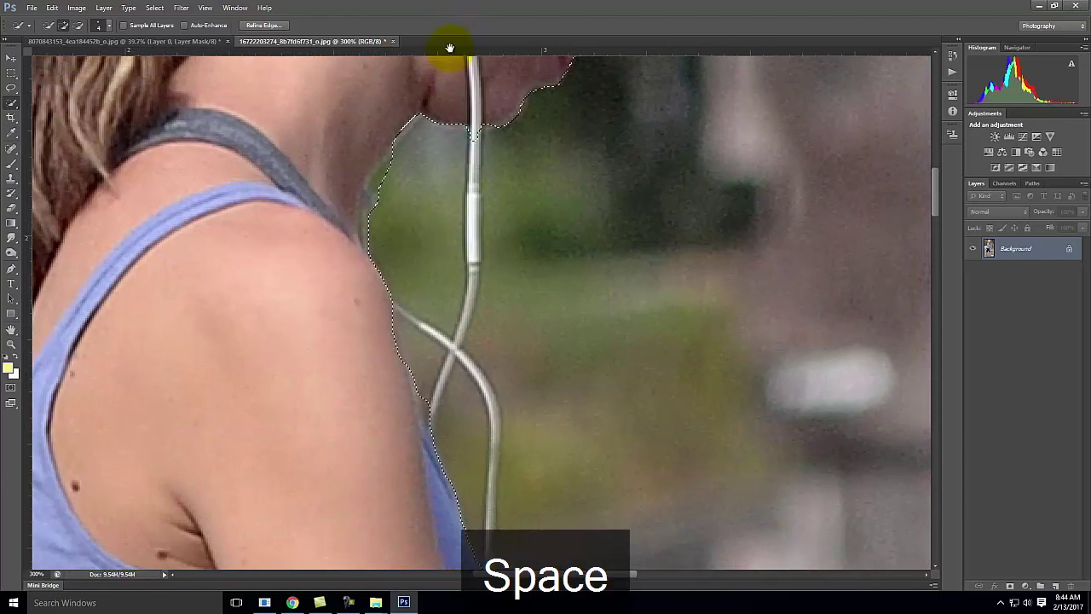
pyautogui.moveTo(472, 125); pyautogui.dragTo(472, 229)
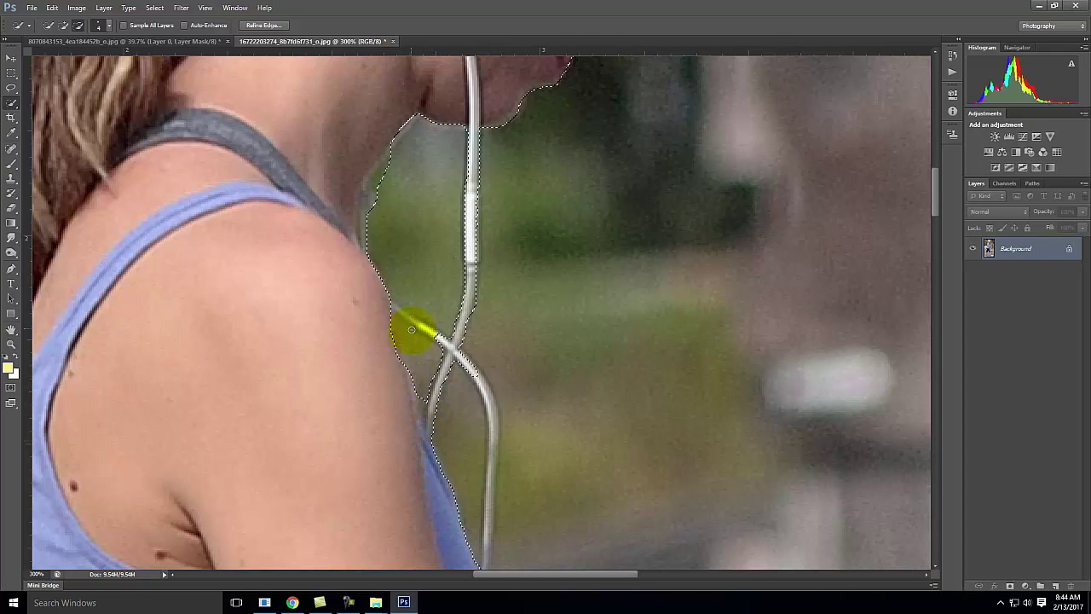
pyautogui.moveTo(385, 304); pyautogui.dragTo(393, 312)
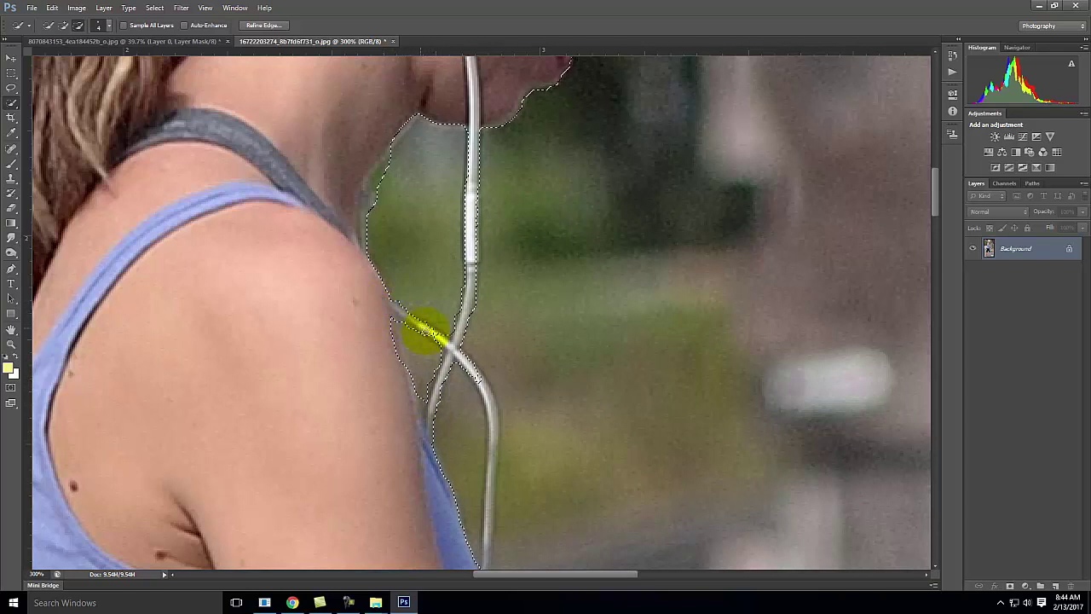
pyautogui.moveTo(470, 373); pyautogui.dragTo(473, 373)
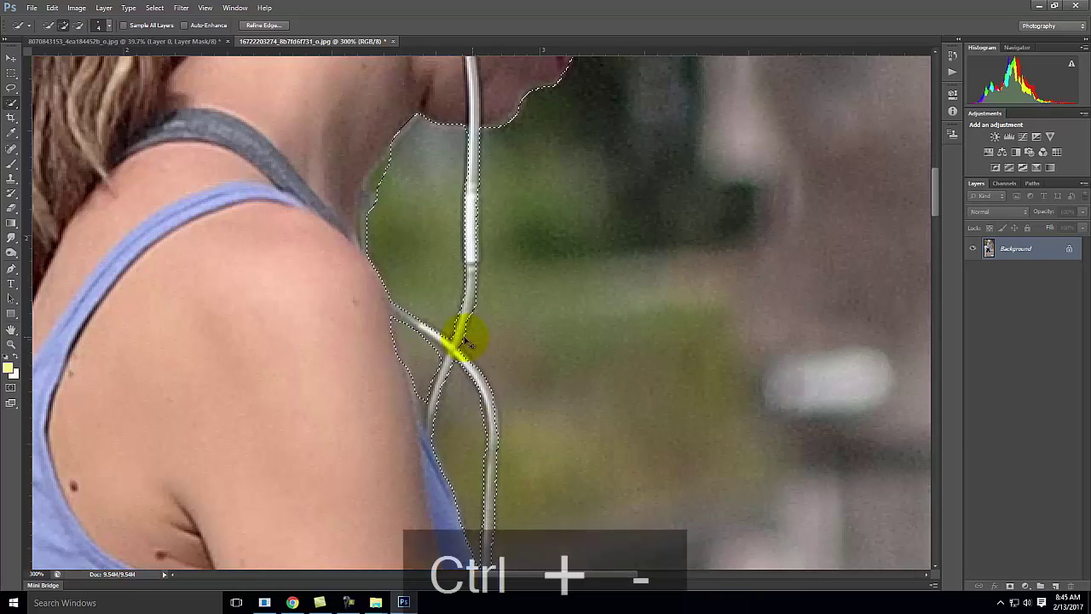
pyautogui.hotkey('ctrl', '-')
pyautogui.hotkey('ctrl', '-')
# Fit the selection edge along the woman's wrist and add the area below her hand.
pyautogui.press('space')
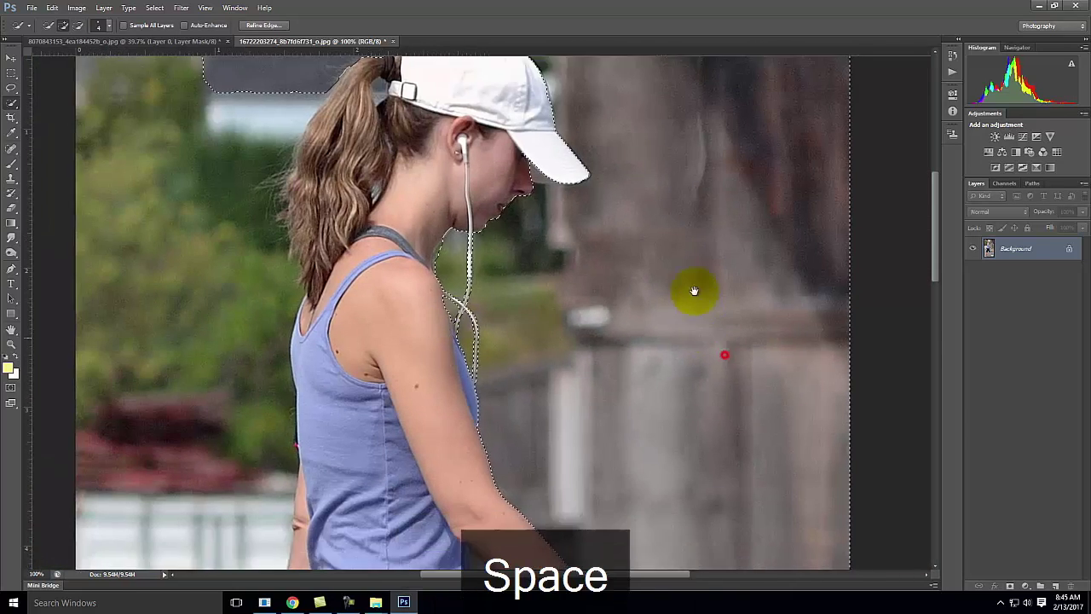
pyautogui.moveTo(694, 292); pyautogui.dragTo(570, 93)
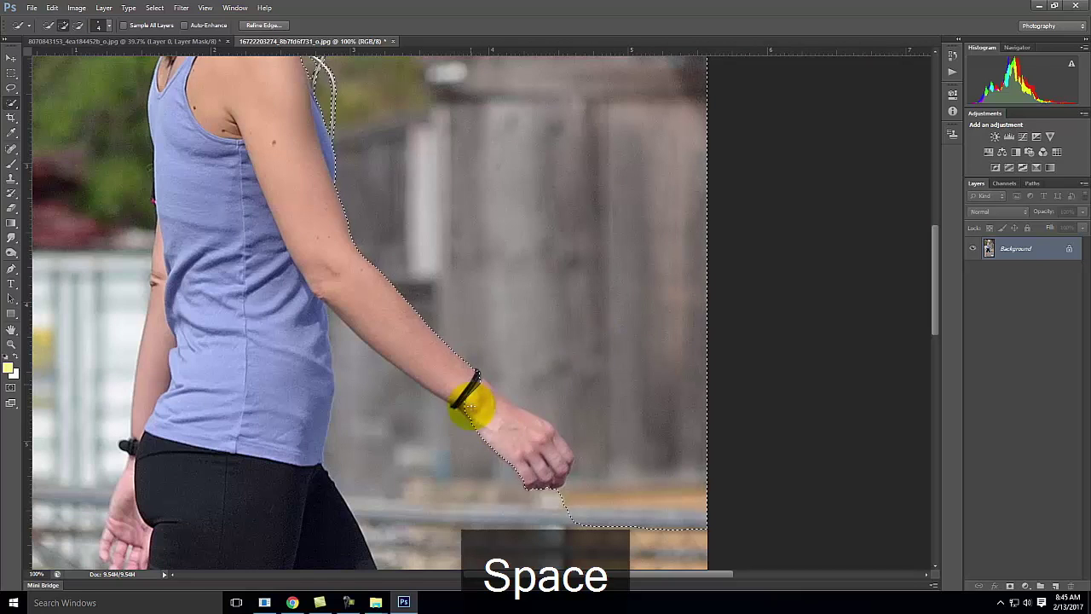
pyautogui.moveTo(451, 366); pyautogui.dragTo(559, 457)
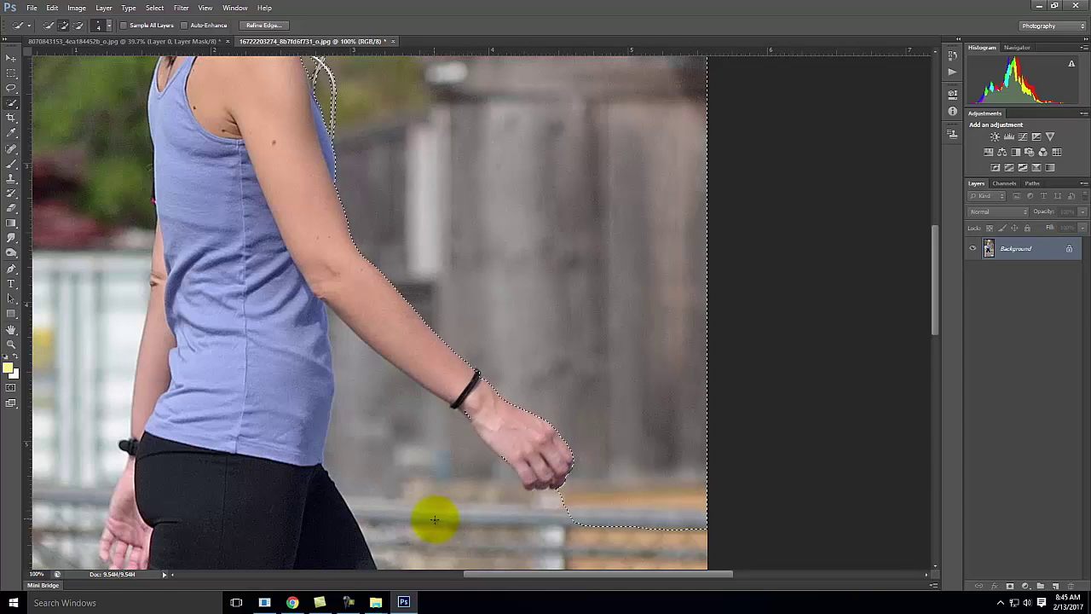
pyautogui.moveTo(468, 511)
pyautogui.mouseDown()
pyautogui.moveTo(378, 402)
pyautogui.moveTo(342, 341)
pyautogui.moveTo(341, 317)
pyautogui.moveTo(349, 322)
pyautogui.moveTo(329, 314)
pyautogui.mouseUp()
# Extend the selection along the leg edge, around the knee and down the calf.
pyautogui.press('space')
pyautogui.moveTo(677, 398)
pyautogui.mouseDown()
pyautogui.moveTo(563, 184)
pyautogui.moveTo(555, 137)
pyautogui.moveTo(447, 322)
pyautogui.moveTo(500, 457)
pyautogui.moveTo(513, 537)
pyautogui.moveTo(227, 271)
pyautogui.moveTo(237, 227)
pyautogui.moveTo(218, 198)
pyautogui.moveTo(190, 218)
pyautogui.moveTo(267, 415)
pyautogui.mouseUp()
pyautogui.moveTo(260, 358)
pyautogui.mouseDown()
pyautogui.moveTo(268, 370)
pyautogui.moveTo(280, 255)
pyautogui.moveTo(331, 339)
pyautogui.moveTo(331, 458)
pyautogui.moveTo(305, 561)
pyautogui.moveTo(366, 495)
pyautogui.moveTo(409, 146)
pyautogui.mouseUp()
pyautogui.press('space')
pyautogui.click(303, 119)
pyautogui.moveTo(298, 119)
pyautogui.mouseDown()
pyautogui.moveTo(310, 175)
pyautogui.moveTo(350, 190)
pyautogui.mouseUp()
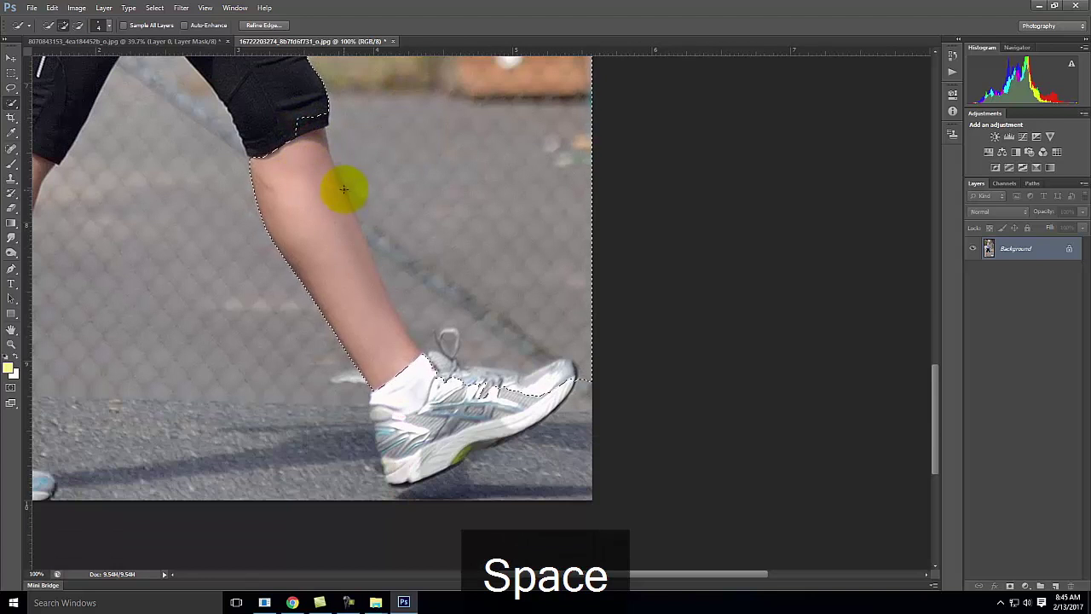
pyautogui.moveTo(301, 136)
pyautogui.mouseDown()
pyautogui.moveTo(328, 241)
pyautogui.moveTo(294, 113)
pyautogui.moveTo(328, 222)
pyautogui.moveTo(423, 412)
pyautogui.moveTo(448, 398)
pyautogui.moveTo(451, 372)
pyautogui.moveTo(436, 348)
pyautogui.moveTo(488, 380)
pyautogui.moveTo(545, 384)
pyautogui.moveTo(572, 369)
pyautogui.moveTo(437, 346)
pyautogui.mouseUp()
# Zoom in and trace the selection along the shoe top and sole.
pyautogui.hotkey('ctrl', '=')
pyautogui.hotkey('ctrl', '=')
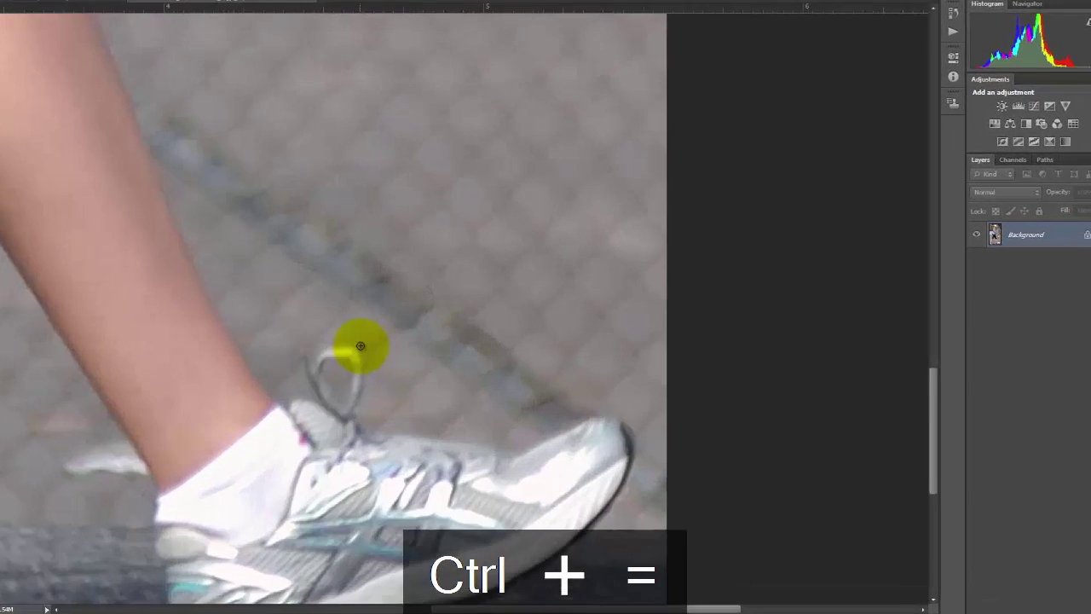
pyautogui.press('space')
pyautogui.moveTo(137, 302)
pyautogui.mouseDown()
pyautogui.moveTo(134, 388)
pyautogui.moveTo(150, 353)
pyautogui.moveTo(129, 400)
pyautogui.moveTo(168, 292)
pyautogui.moveTo(158, 268)
pyautogui.moveTo(86, 259)
pyautogui.moveTo(147, 277)
pyautogui.moveTo(87, 252)
pyautogui.moveTo(155, 336)
pyautogui.moveTo(231, 386)
pyautogui.moveTo(130, 236)
pyautogui.moveTo(102, 239)
pyautogui.moveTo(176, 295)
pyautogui.moveTo(195, 383)
pyautogui.mouseUp()
pyautogui.press('space')
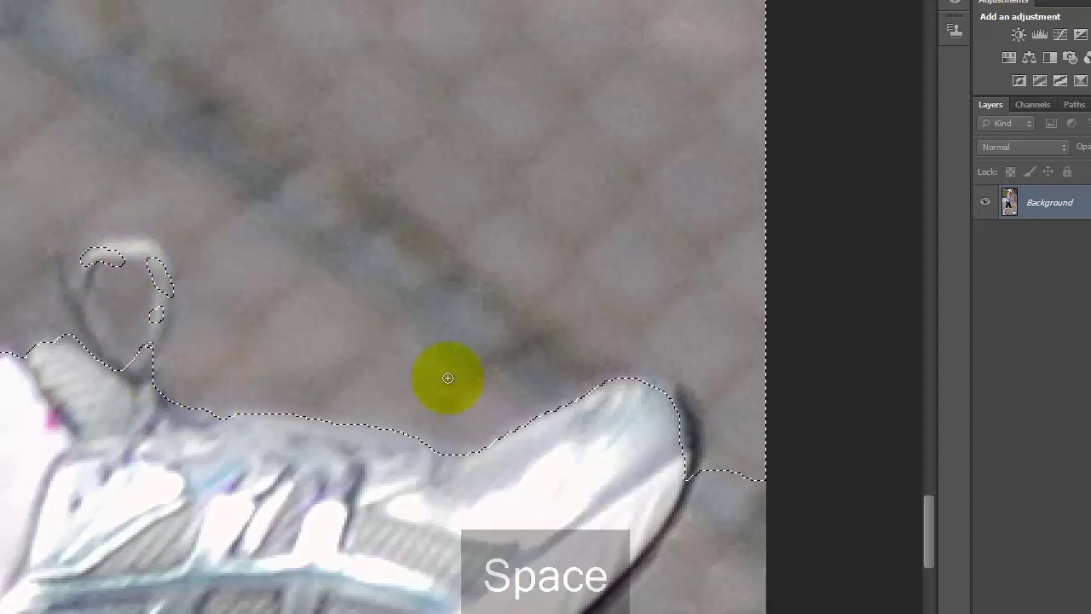
pyautogui.moveTo(432, 336); pyautogui.dragTo(398, 75)
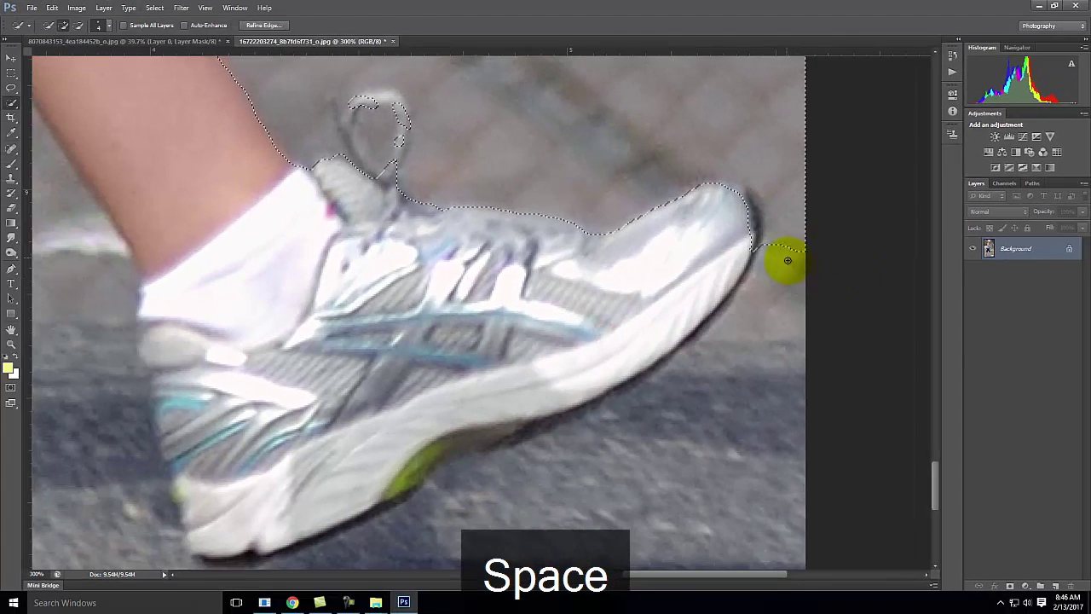
pyautogui.moveTo(787, 260)
pyautogui.mouseDown()
pyautogui.moveTo(752, 397)
pyautogui.moveTo(705, 455)
pyautogui.moveTo(644, 491)
pyautogui.moveTo(596, 507)
pyautogui.moveTo(620, 363)
pyautogui.moveTo(574, 357)
pyautogui.moveTo(517, 407)
pyautogui.moveTo(486, 415)
pyautogui.moveTo(513, 395)
pyautogui.moveTo(551, 407)
pyautogui.moveTo(383, 474)
pyautogui.mouseUp()
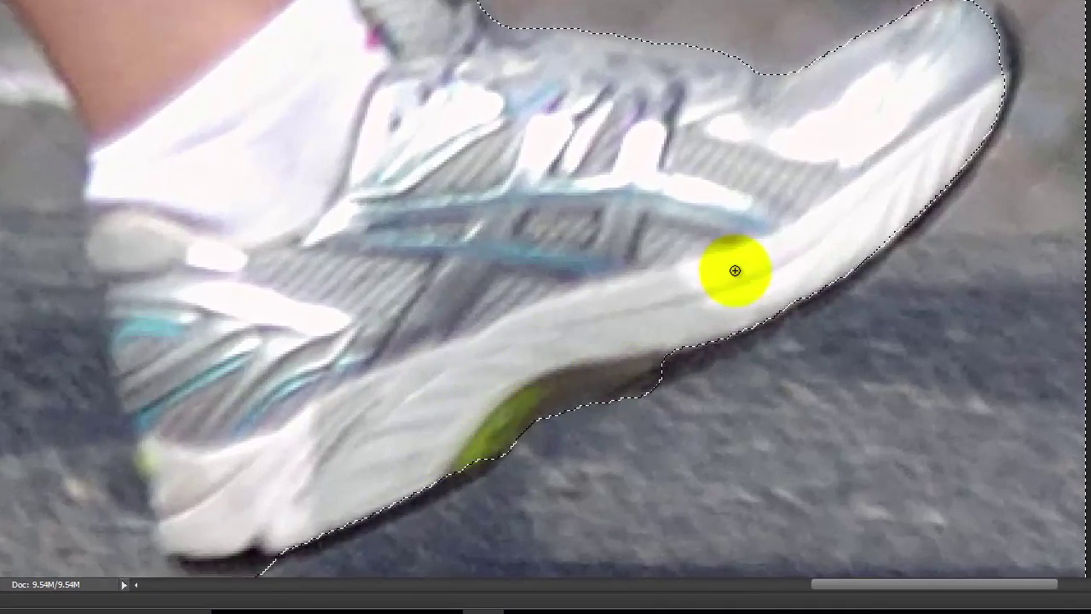
pyautogui.hotkey('ctrl', '-')
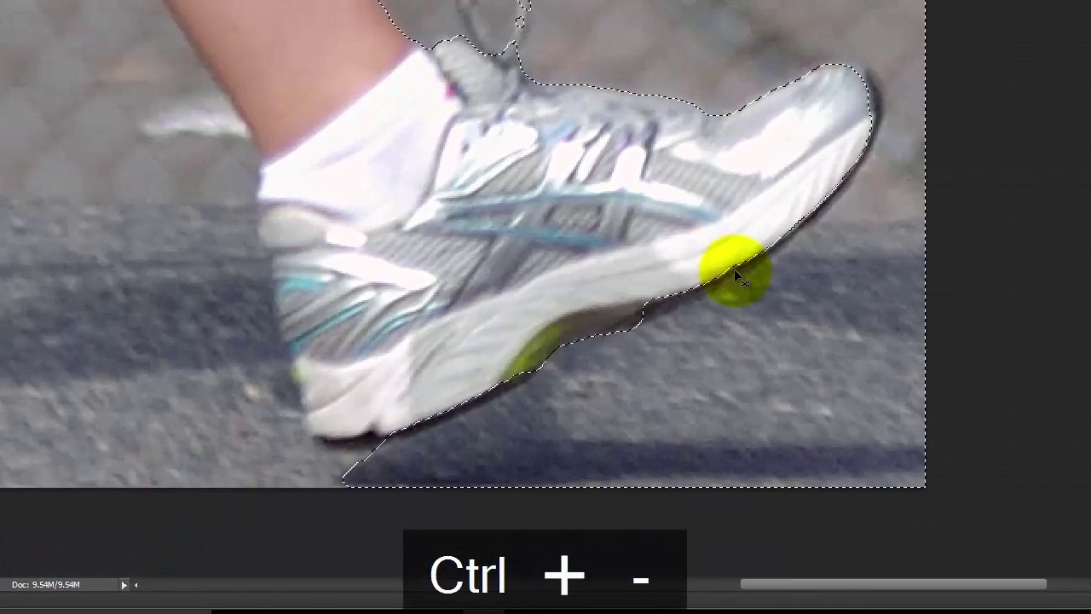
pyautogui.hotkey('ctrl', '-')
pyautogui.hotkey('ctrl', '-')
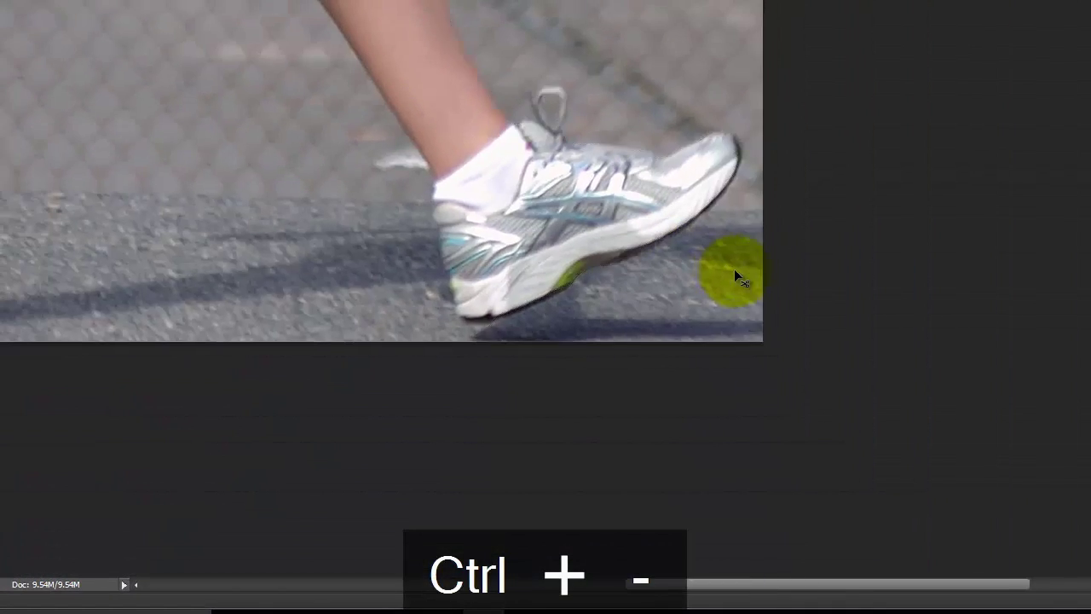
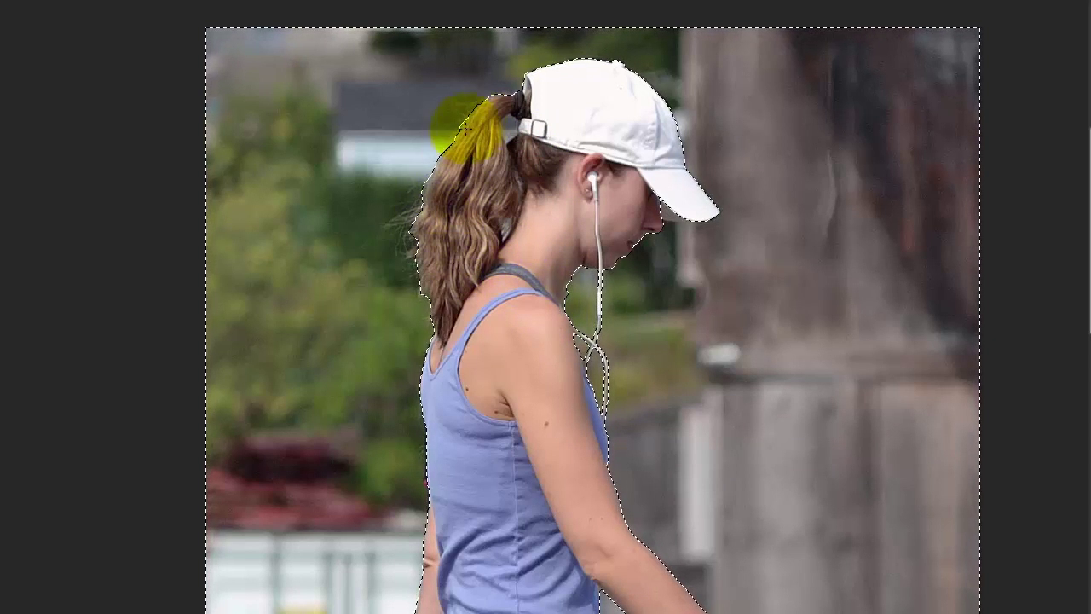
# Zoom in on the capped head, brush Quick Selection along the hair beside the neck, then return to 100%.
pyautogui.hotkey('ctrl', '=')
pyautogui.hotkey('ctrl', '=')
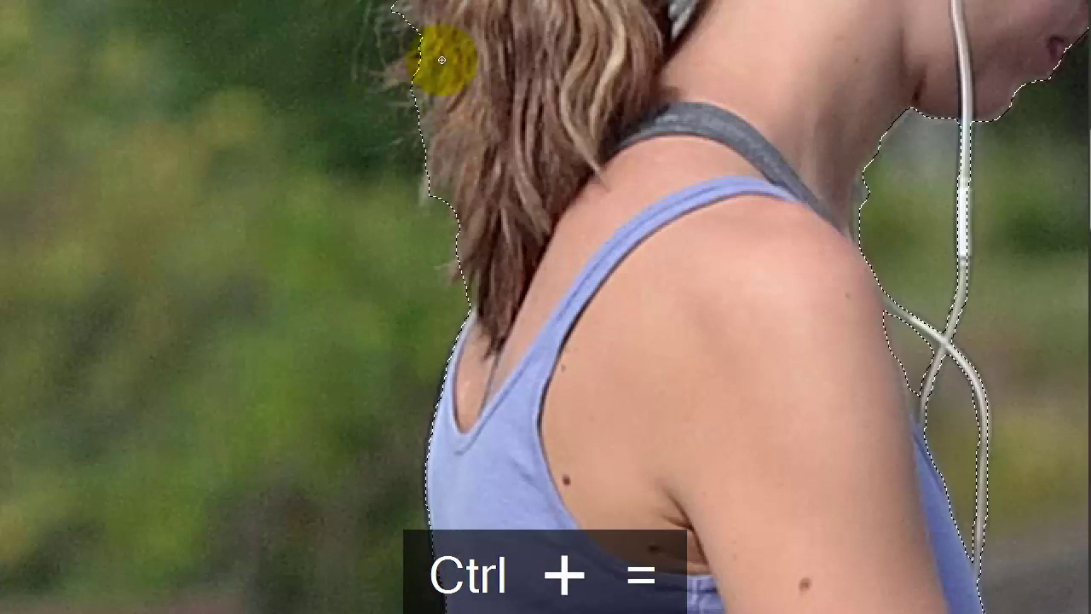
pyautogui.moveTo(572, 48)
pyautogui.mouseDown()
pyautogui.moveTo(184, 464)
pyautogui.moveTo(349, 134)
pyautogui.moveTo(308, 86)
pyautogui.moveTo(341, 292)
pyautogui.mouseUp()
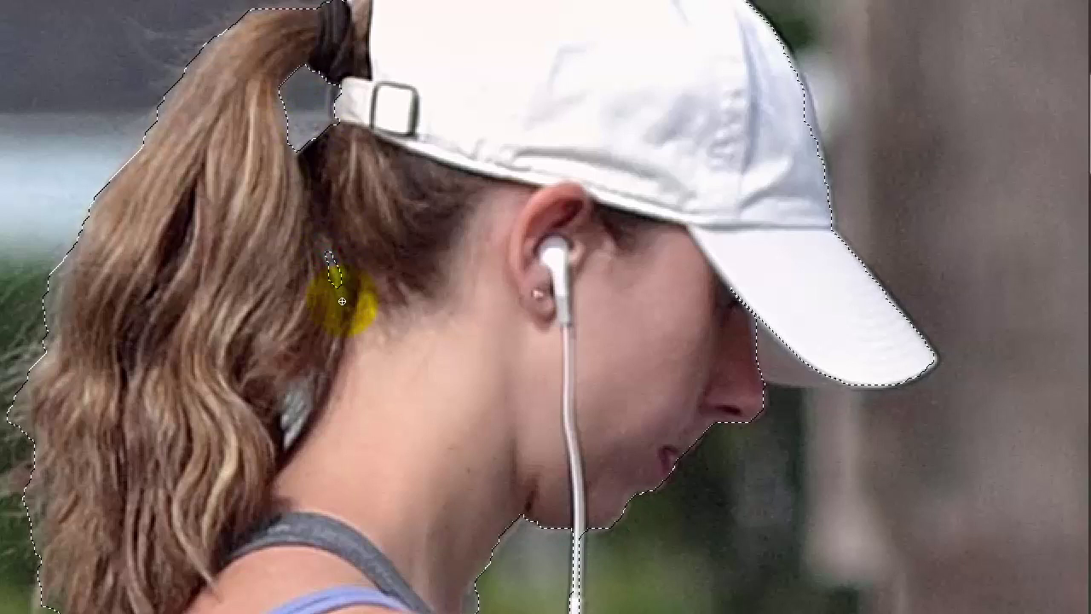
pyautogui.moveTo(303, 402)
pyautogui.mouseDown()
pyautogui.moveTo(278, 421)
pyautogui.moveTo(302, 407)
pyautogui.mouseUp()
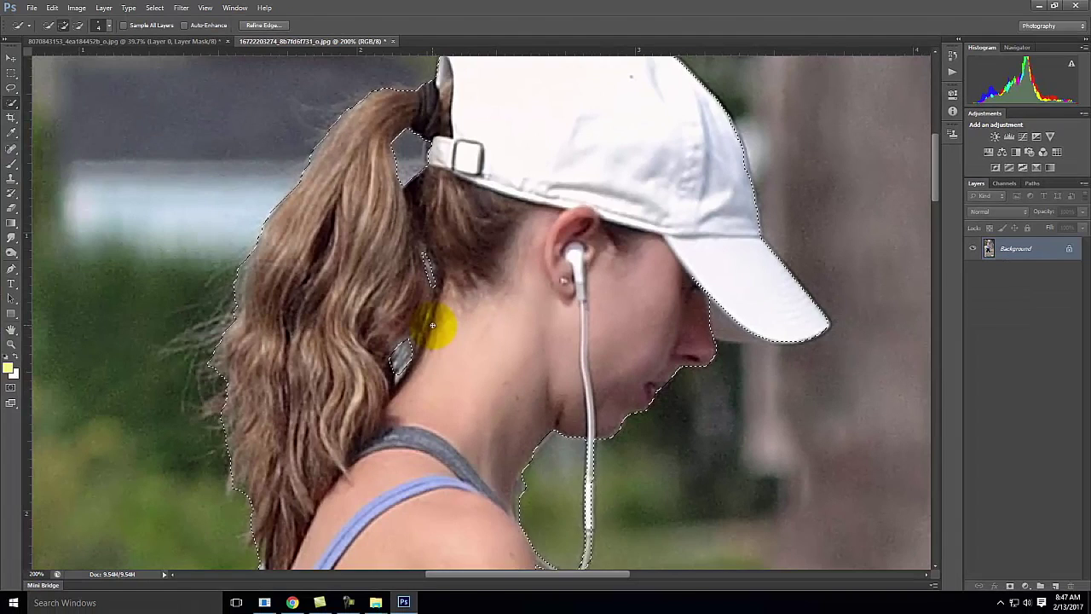
pyautogui.hotkey('ctrl', '-')
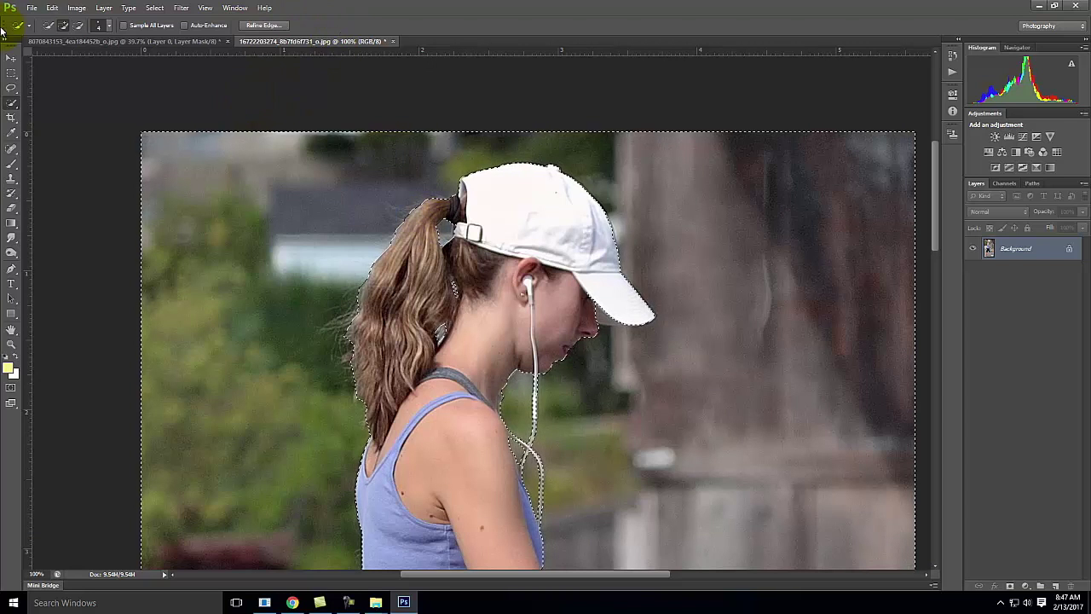
# Open Refine Edge and set Smooth 3, Feather 0.3 px and Radius 1 px.
pyautogui.click(264, 26)
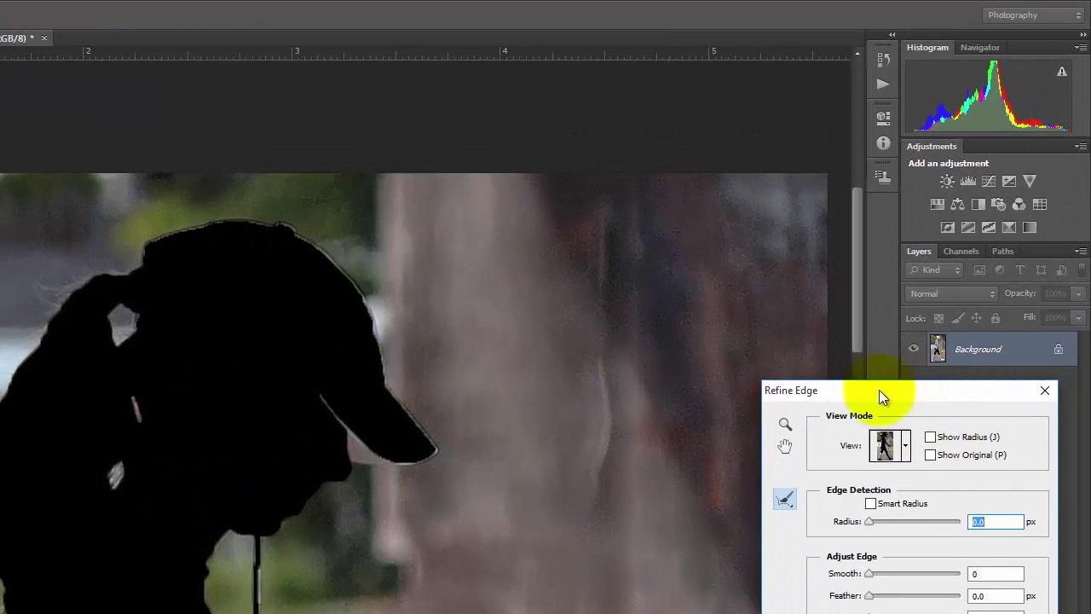
pyautogui.moveTo(879, 390); pyautogui.dragTo(602, 127)
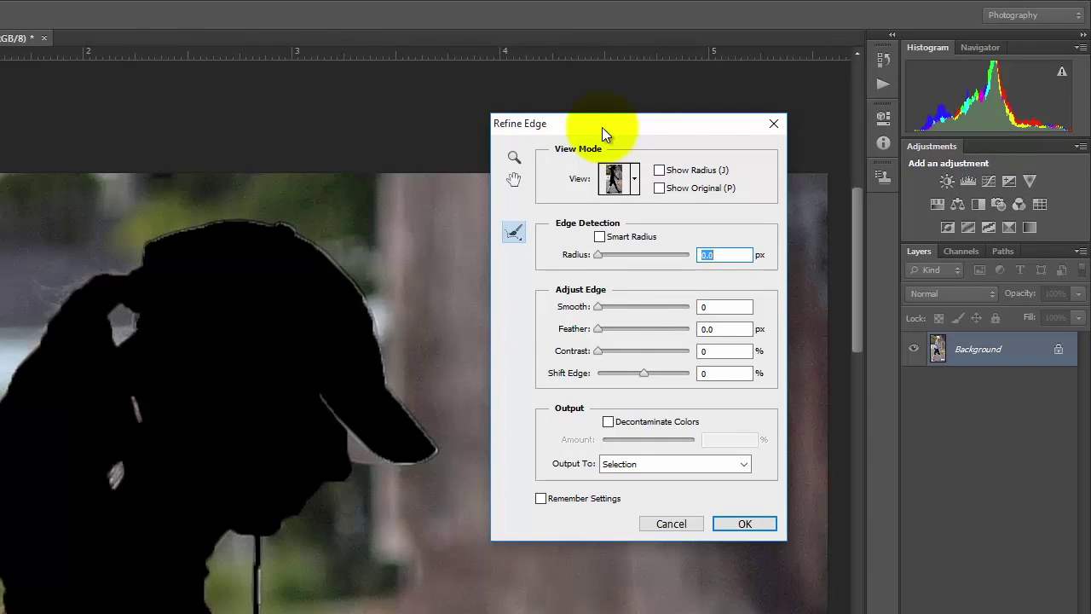
pyautogui.click(716, 307)
pyautogui.write('3')
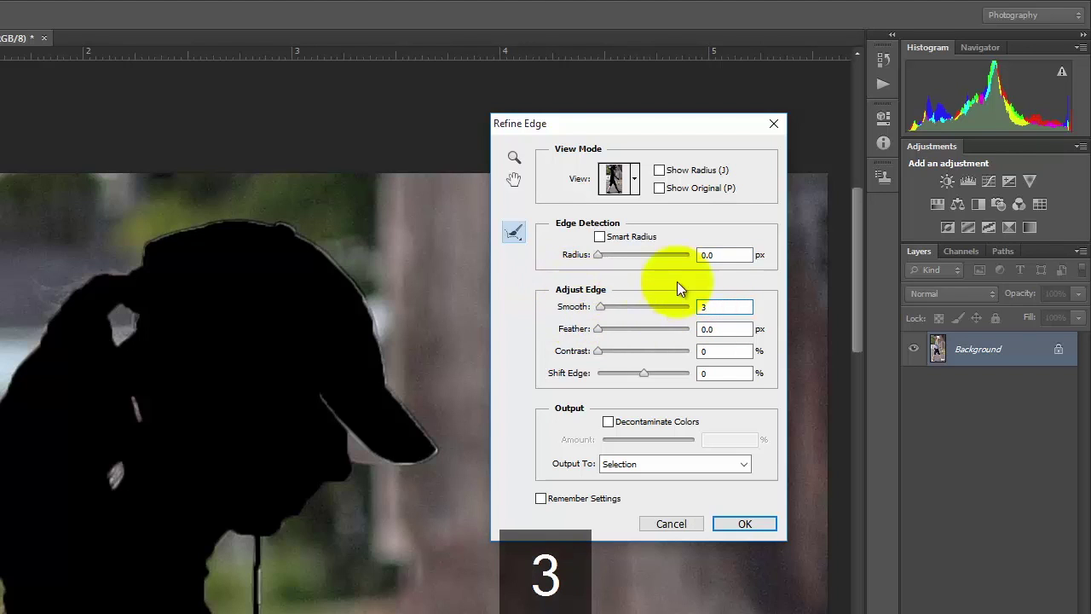
pyautogui.click(712, 330)
pyautogui.press('Delete')
pyautogui.write('3')
pyautogui.click(721, 254)
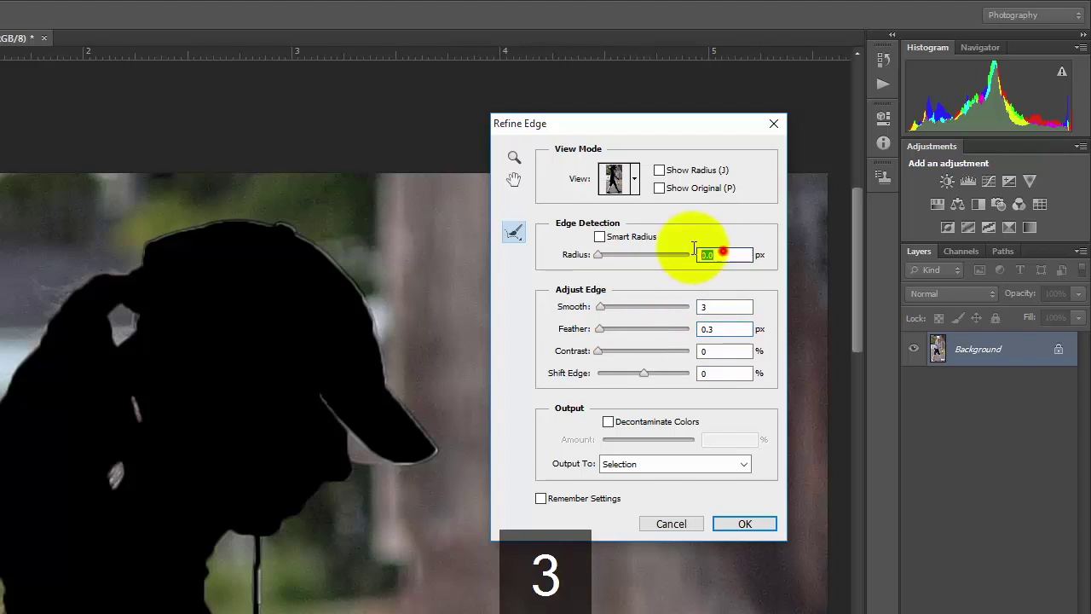
pyautogui.write('1')
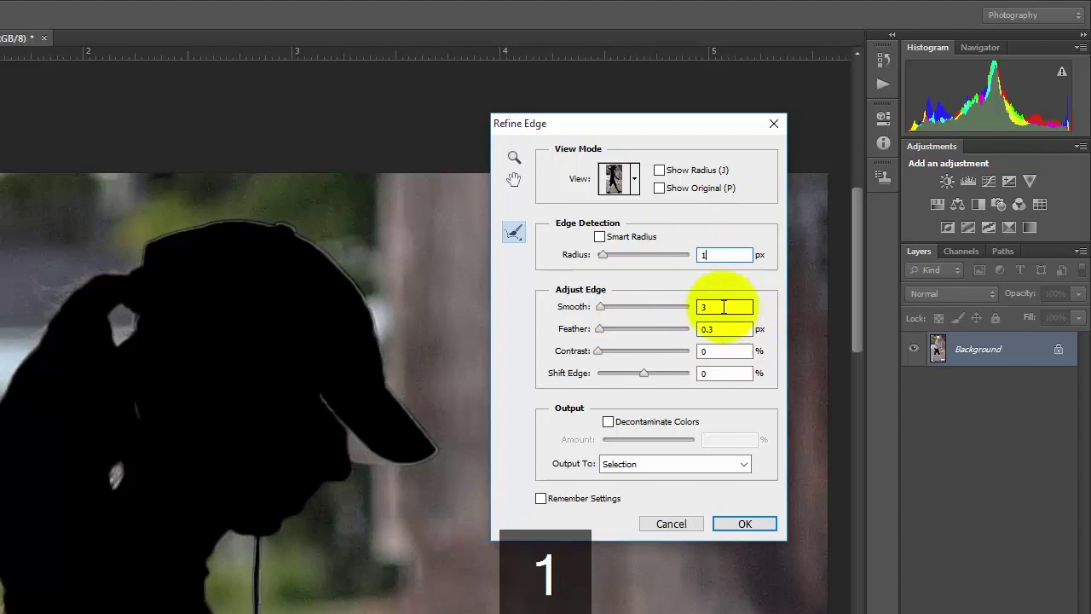
pyautogui.click(721, 305)
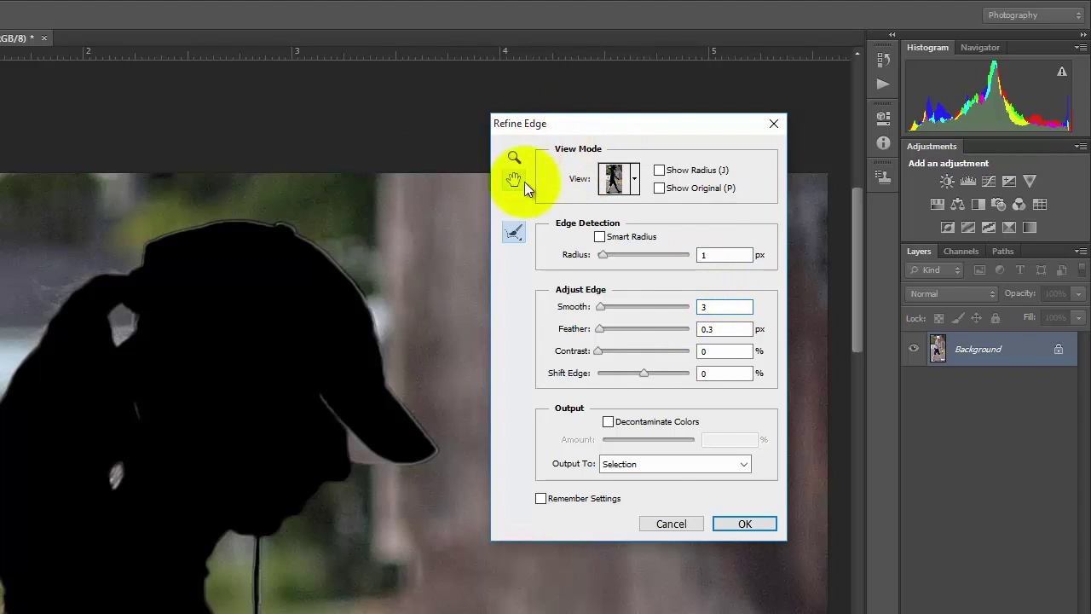
pyautogui.click(635, 179)
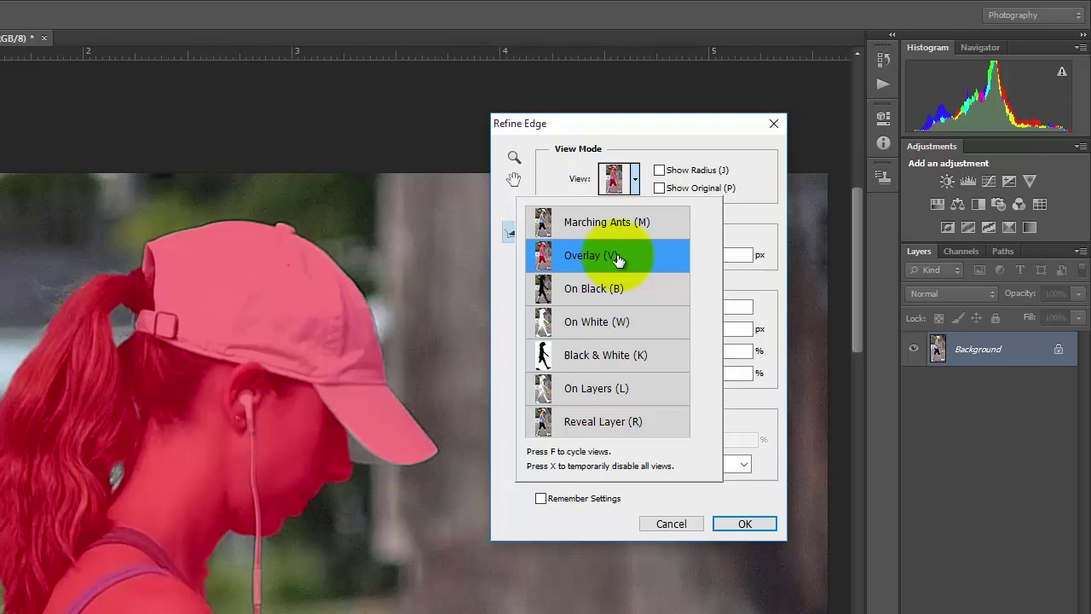
# Preview the cutout On Black, On White and Black & White, then settle on Overlay view.
pyautogui.click(631, 288)
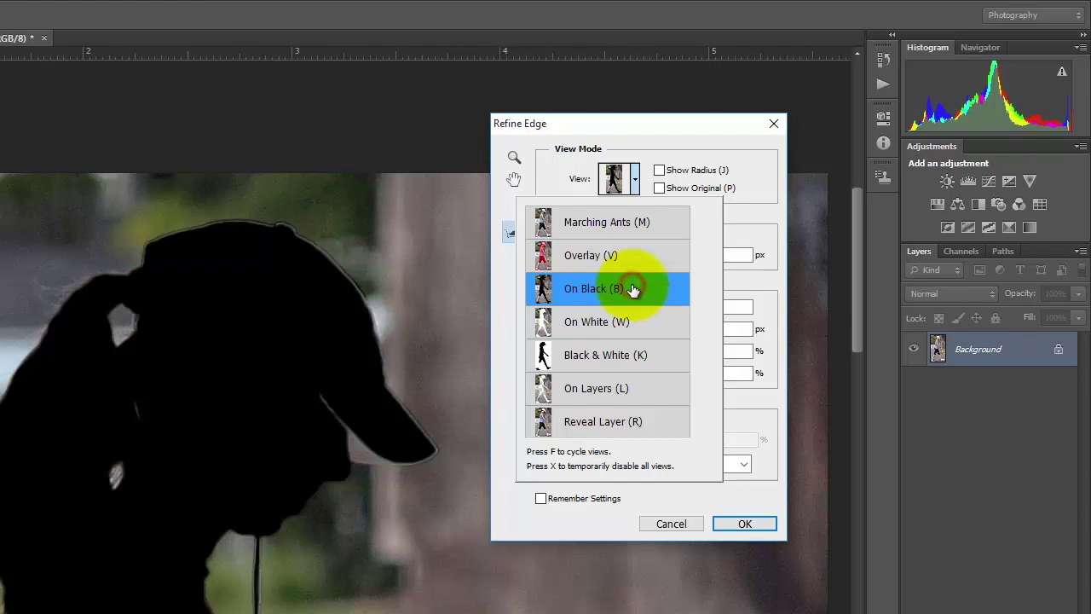
pyautogui.click(626, 321)
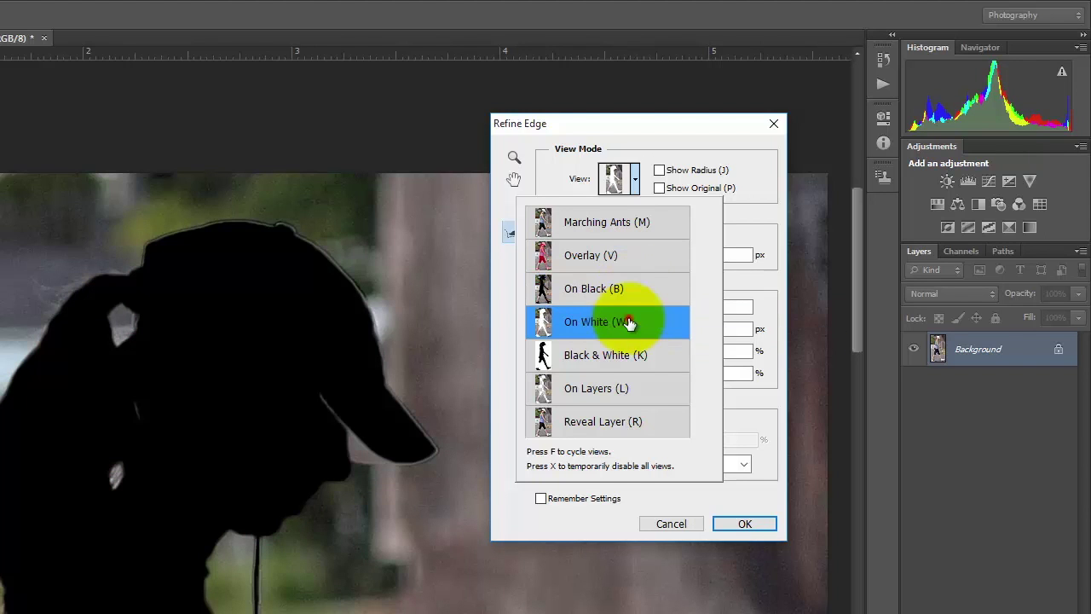
pyautogui.click(629, 357)
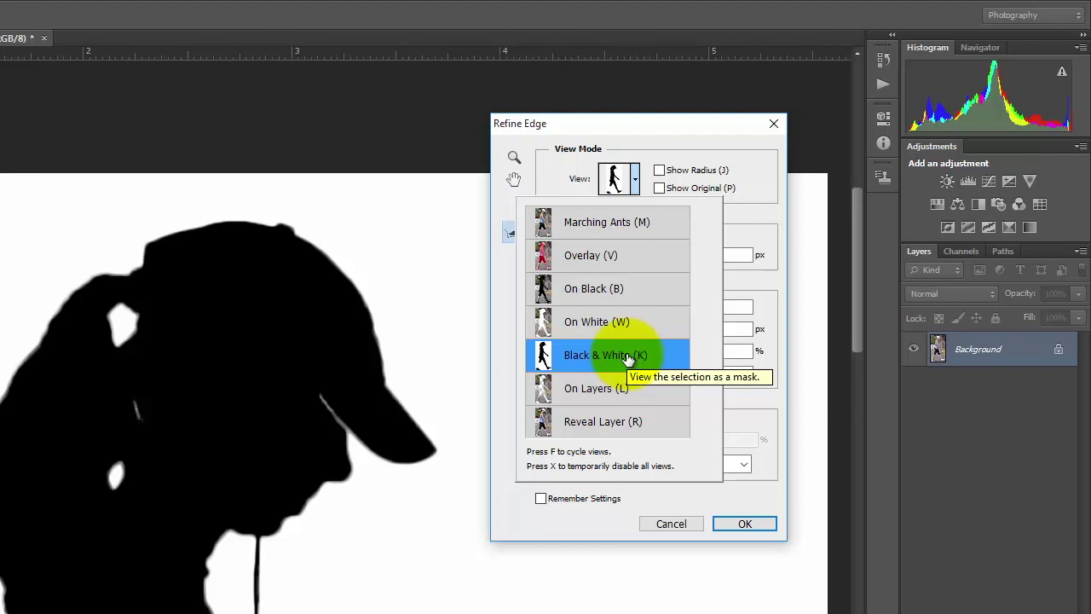
pyautogui.click(625, 261)
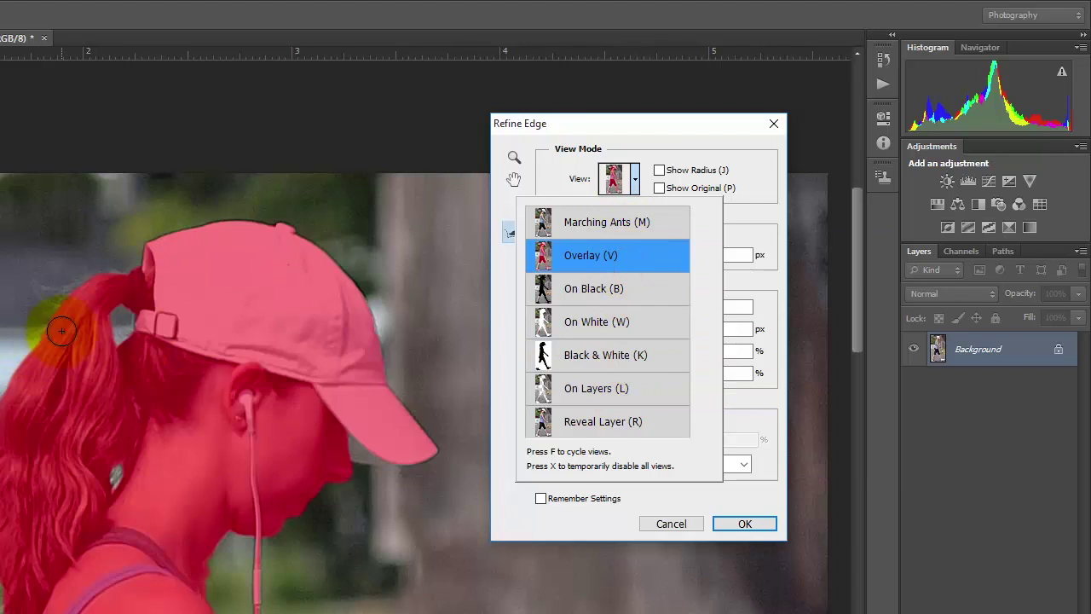
pyautogui.hotkey('ctrl', '=')
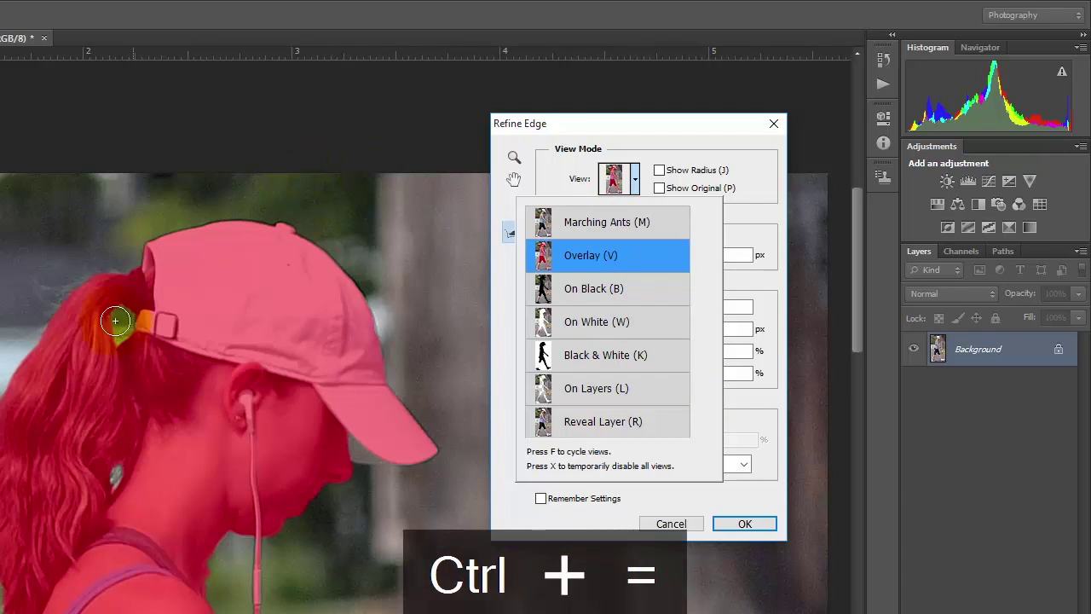
pyautogui.click(705, 146)
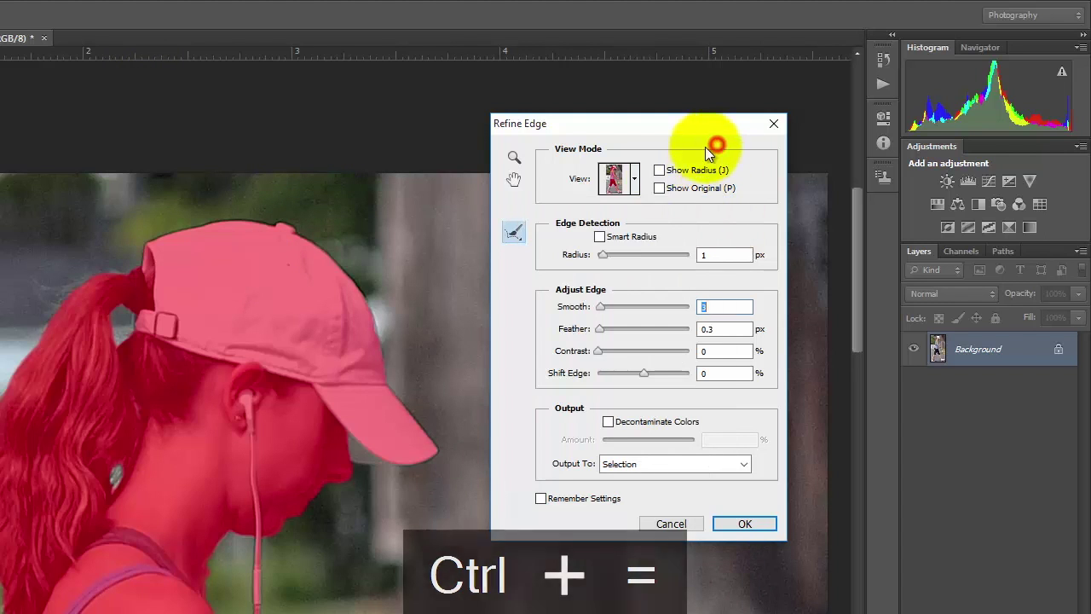
# Brush Refine Radius along the hair wisps, the ponytail's upper edge and loop, and near the ear.
pyautogui.hotkey('ctrl', '=')
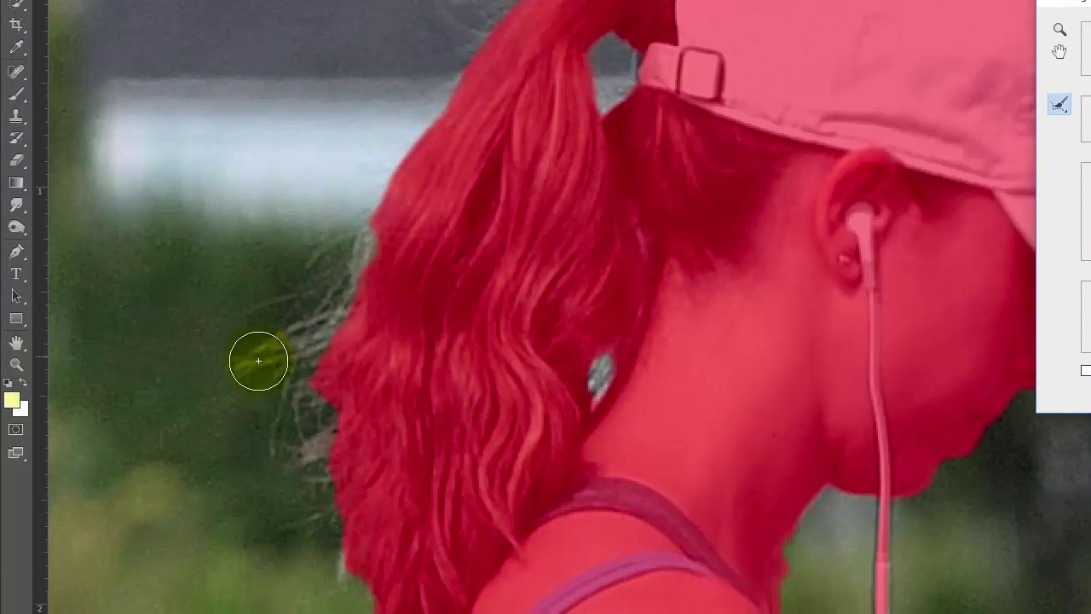
pyautogui.moveTo(258, 361)
pyautogui.mouseDown()
pyautogui.moveTo(357, 304)
pyautogui.moveTo(283, 340)
pyautogui.moveTo(254, 372)
pyautogui.moveTo(317, 360)
pyautogui.moveTo(266, 412)
pyautogui.moveTo(328, 395)
pyautogui.moveTo(271, 451)
pyautogui.mouseUp()
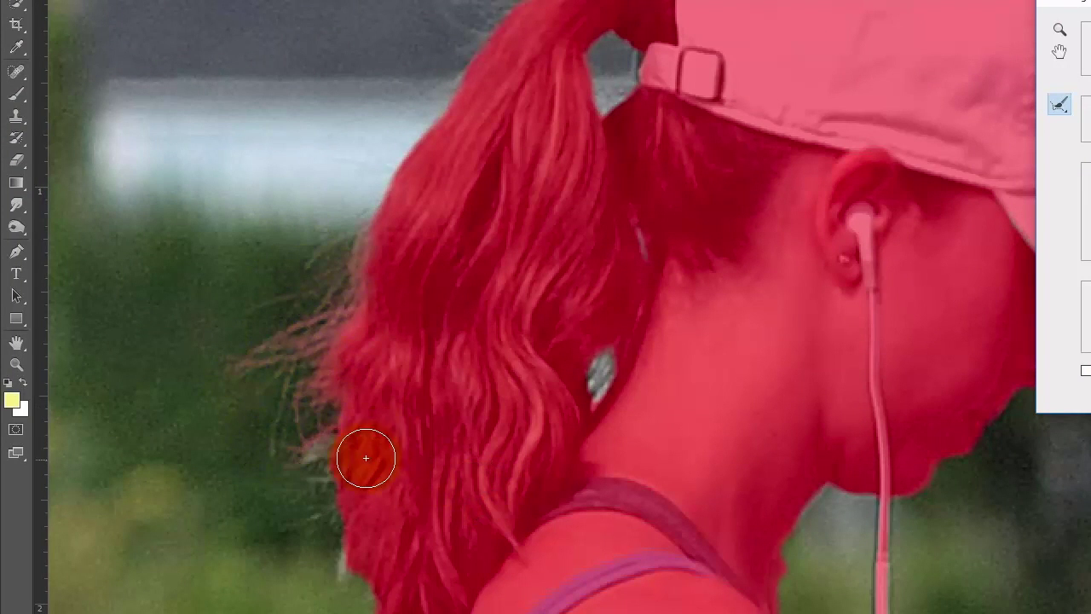
pyautogui.press('space')
pyautogui.moveTo(392, 446)
pyautogui.mouseDown()
pyautogui.moveTo(440, 317)
pyautogui.moveTo(335, 333)
pyautogui.moveTo(335, 360)
pyautogui.moveTo(349, 321)
pyautogui.moveTo(324, 325)
pyautogui.moveTo(383, 364)
pyautogui.moveTo(395, 409)
pyautogui.moveTo(382, 396)
pyautogui.moveTo(384, 410)
pyautogui.moveTo(346, 411)
pyautogui.moveTo(383, 404)
pyautogui.moveTo(376, 458)
pyautogui.moveTo(441, 490)
pyautogui.moveTo(438, 508)
pyautogui.moveTo(407, 484)
pyautogui.moveTo(425, 539)
pyautogui.moveTo(412, 520)
pyautogui.moveTo(456, 432)
pyautogui.mouseUp()
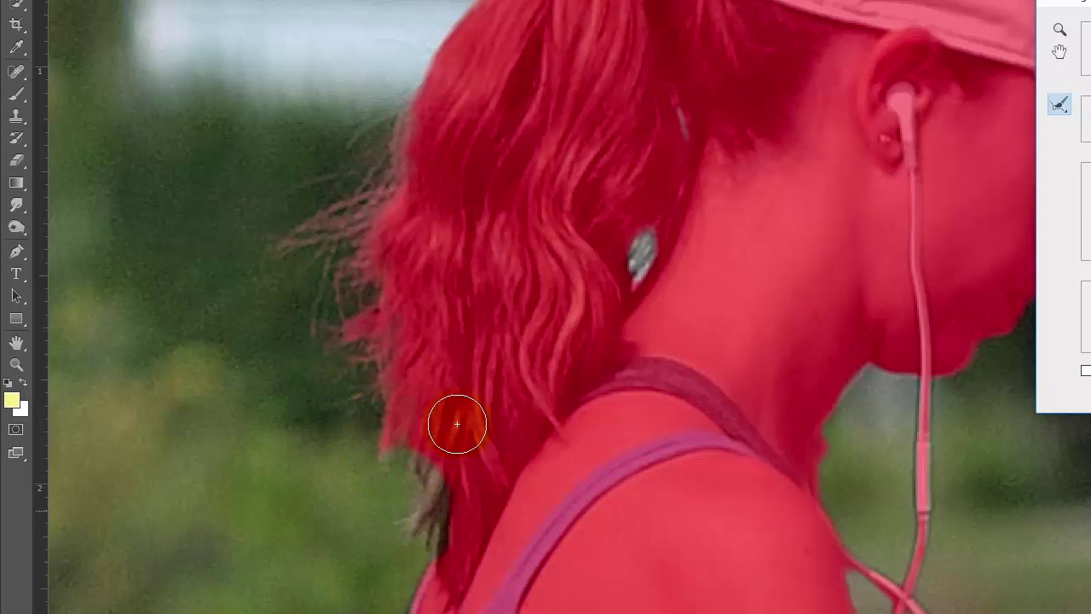
pyautogui.press('space')
pyautogui.moveTo(466, 206); pyautogui.dragTo(438, 358)
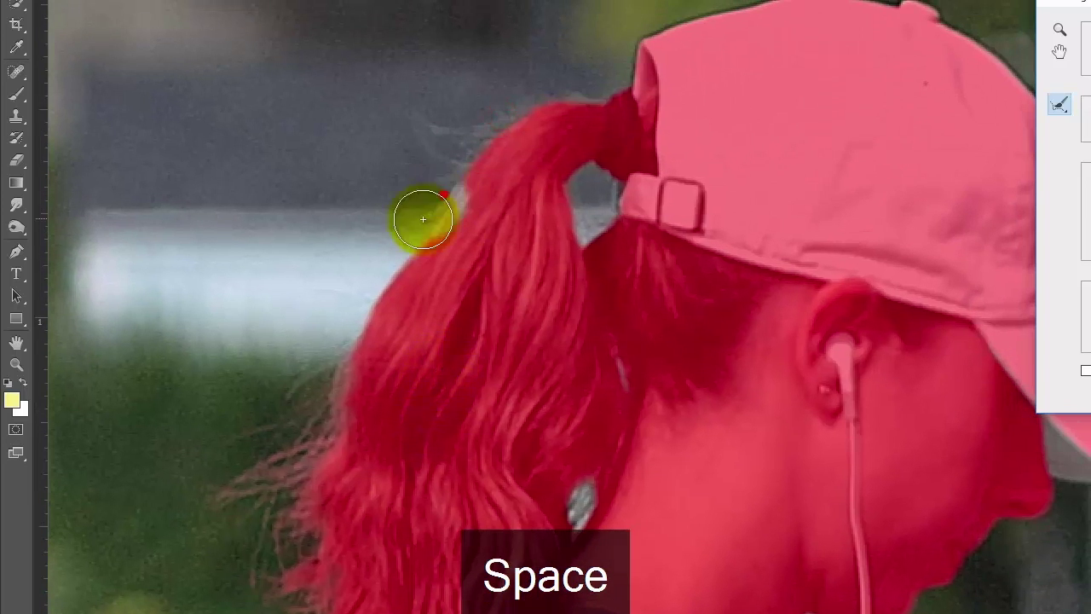
pyautogui.moveTo(450, 175)
pyautogui.mouseDown()
pyautogui.moveTo(505, 162)
pyautogui.moveTo(490, 138)
pyautogui.moveTo(427, 128)
pyautogui.moveTo(466, 144)
pyautogui.moveTo(540, 100)
pyautogui.moveTo(484, 160)
pyautogui.moveTo(505, 199)
pyautogui.moveTo(494, 185)
pyautogui.moveTo(549, 101)
pyautogui.moveTo(581, 105)
pyautogui.moveTo(577, 94)
pyautogui.moveTo(535, 125)
pyautogui.moveTo(536, 176)
pyautogui.moveTo(567, 217)
pyautogui.moveTo(571, 178)
pyautogui.moveTo(556, 174)
pyautogui.moveTo(551, 219)
pyautogui.moveTo(566, 247)
pyautogui.moveTo(542, 306)
pyautogui.mouseUp()
pyautogui.moveTo(602, 351); pyautogui.dragTo(600, 401)
pyautogui.moveTo(595, 439)
pyautogui.mouseDown()
pyautogui.moveTo(560, 520)
pyautogui.moveTo(593, 451)
pyautogui.mouseUp()
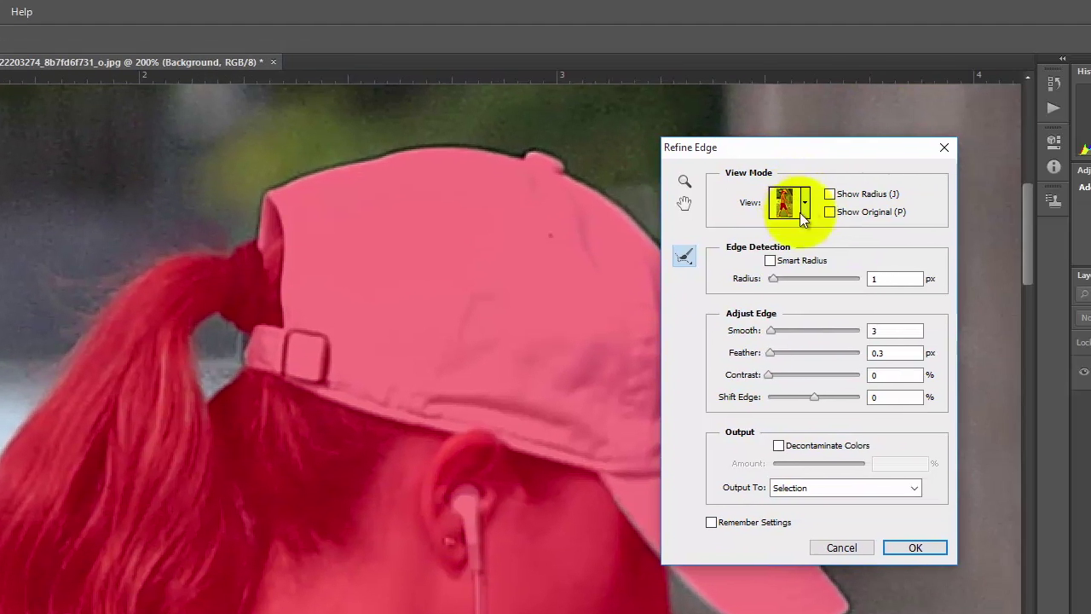
pyautogui.click(802, 202)
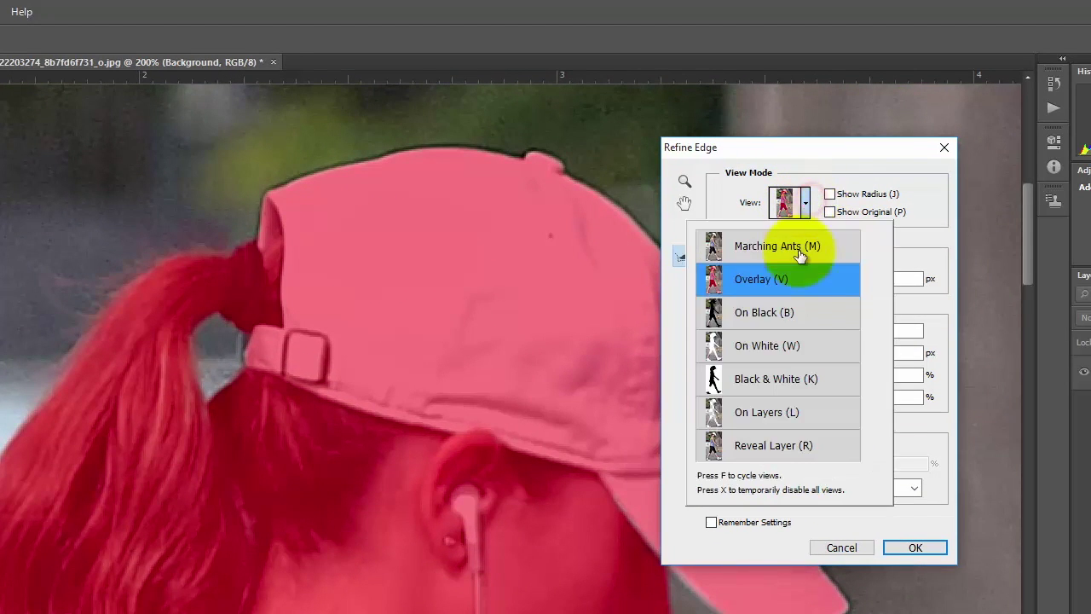
pyautogui.click(792, 313)
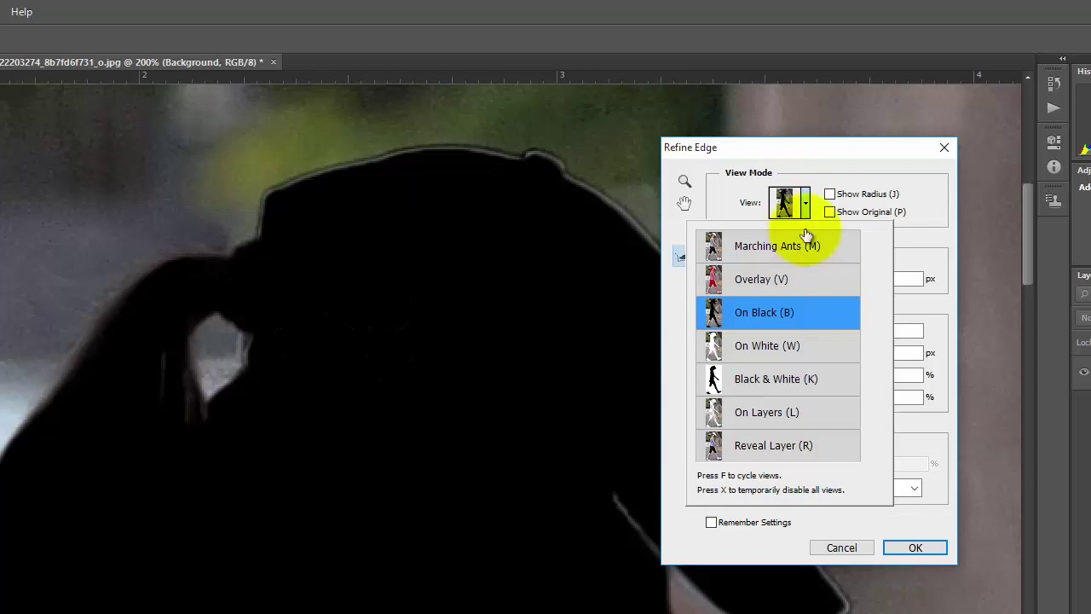
pyautogui.click(767, 256)
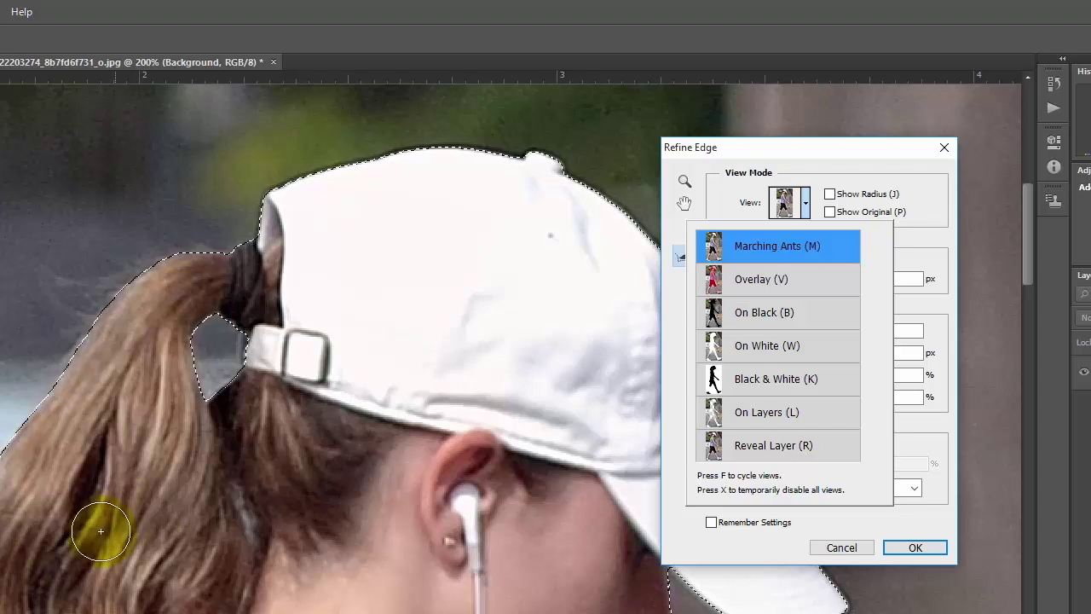
pyautogui.click(784, 279)
pyautogui.press('space')
# Refine the edge along the earphone cord with a smaller Refine Radius brush.
pyautogui.moveTo(383, 524)
pyautogui.mouseDown()
pyautogui.moveTo(182, 66)
pyautogui.moveTo(259, 349)
pyautogui.moveTo(247, 233)
pyautogui.moveTo(257, 256)
pyautogui.mouseUp()
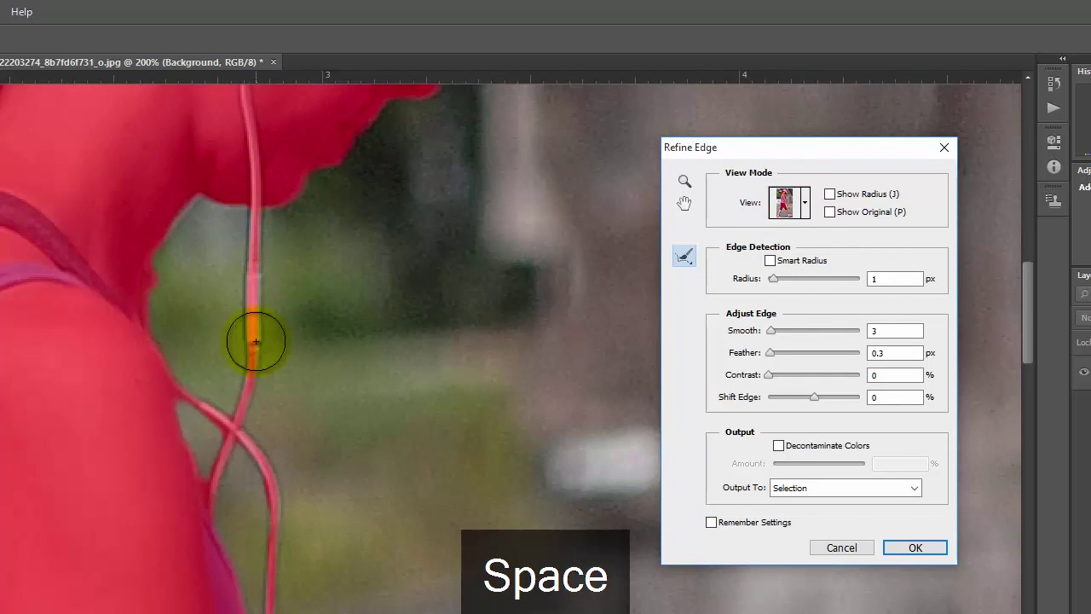
pyautogui.moveTo(244, 420); pyautogui.dragTo(255, 385)
pyautogui.press('[')
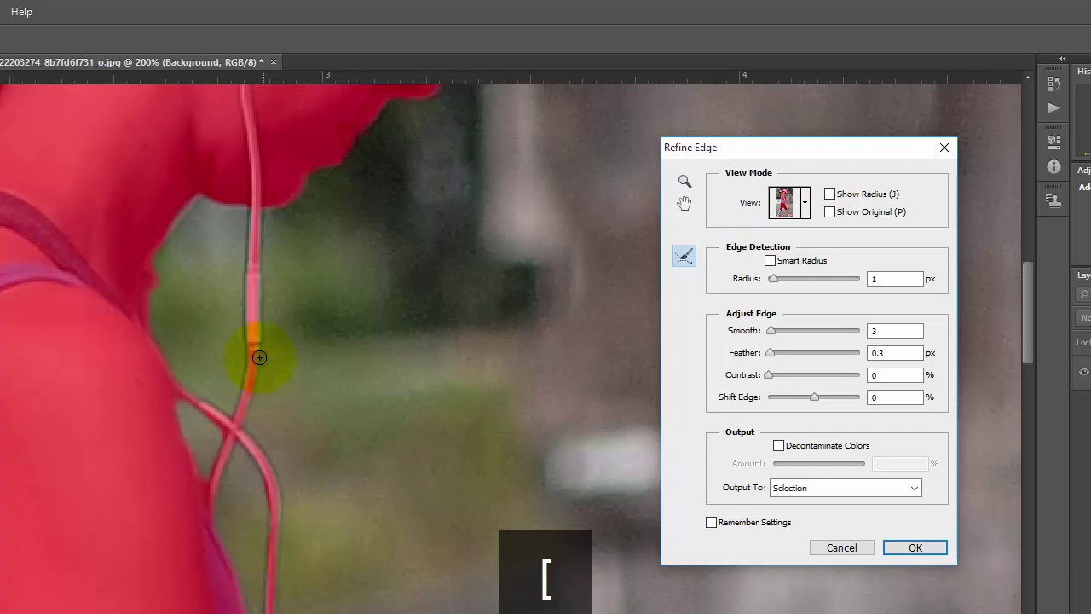
pyautogui.hotkey('ctrl', '=')
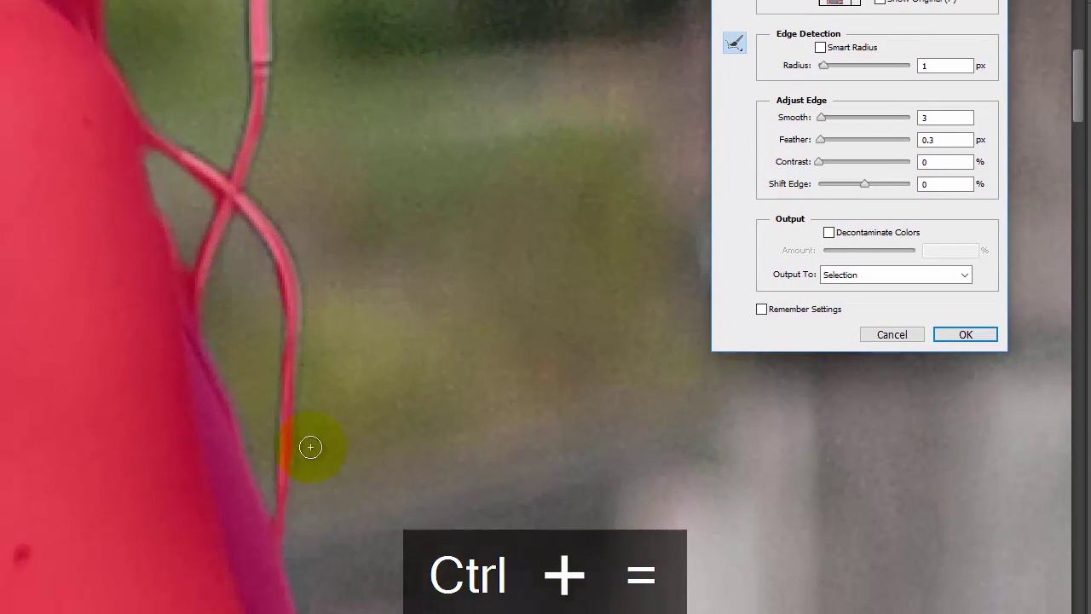
pyautogui.moveTo(285, 546)
pyautogui.mouseDown()
pyautogui.moveTo(298, 443)
pyautogui.moveTo(298, 474)
pyautogui.mouseUp()
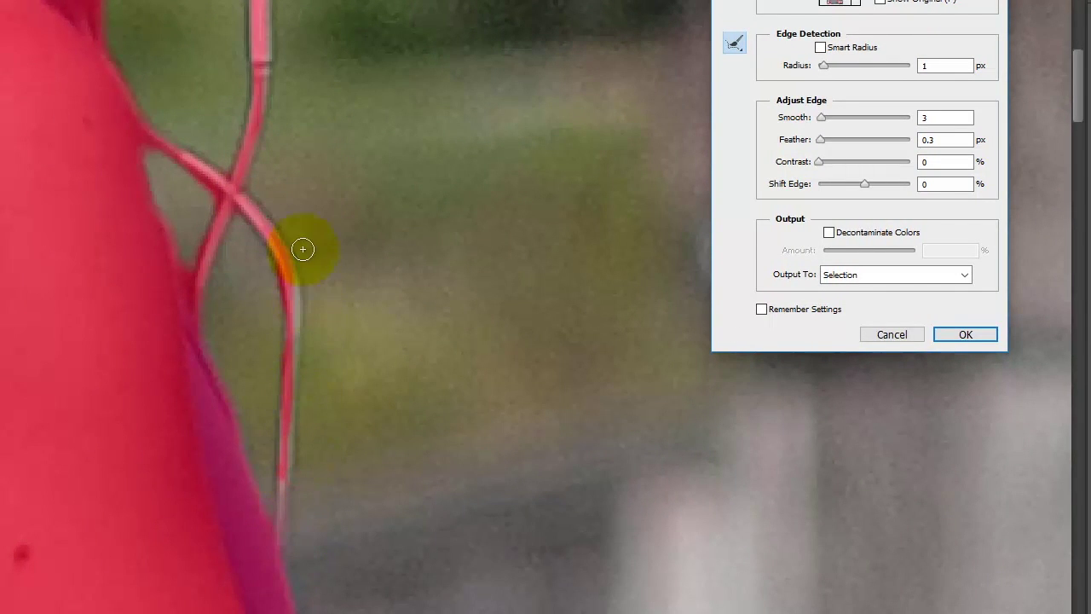
pyautogui.moveTo(252, 188); pyautogui.dragTo(214, 160)
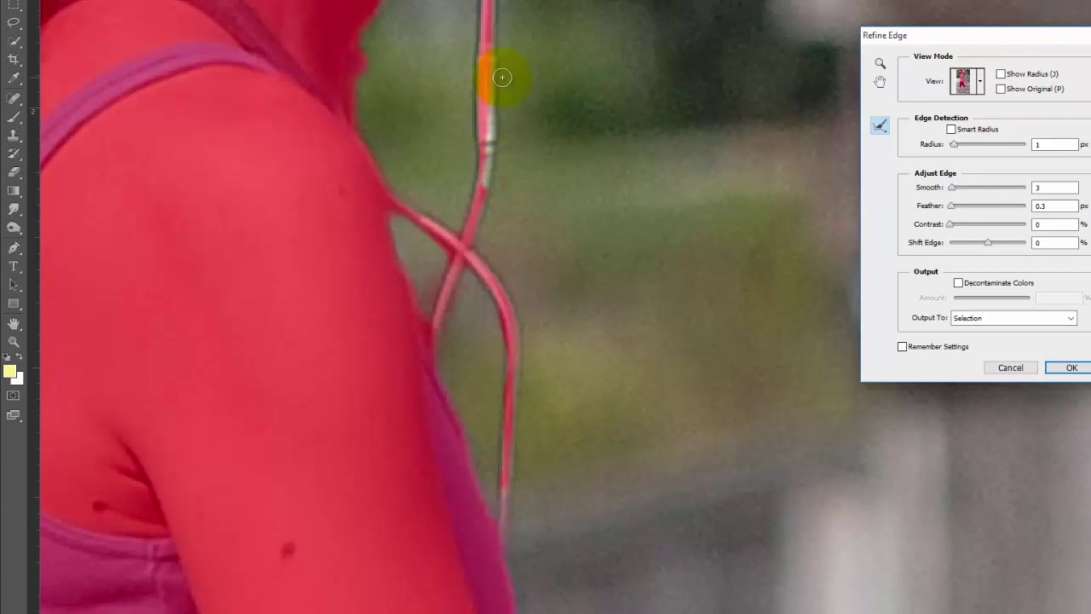
# Refine the edges around the shoe's ankle loop and beside the ankle with a larger brush.
pyautogui.moveTo(592, 59); pyautogui.dragTo(591, 344)
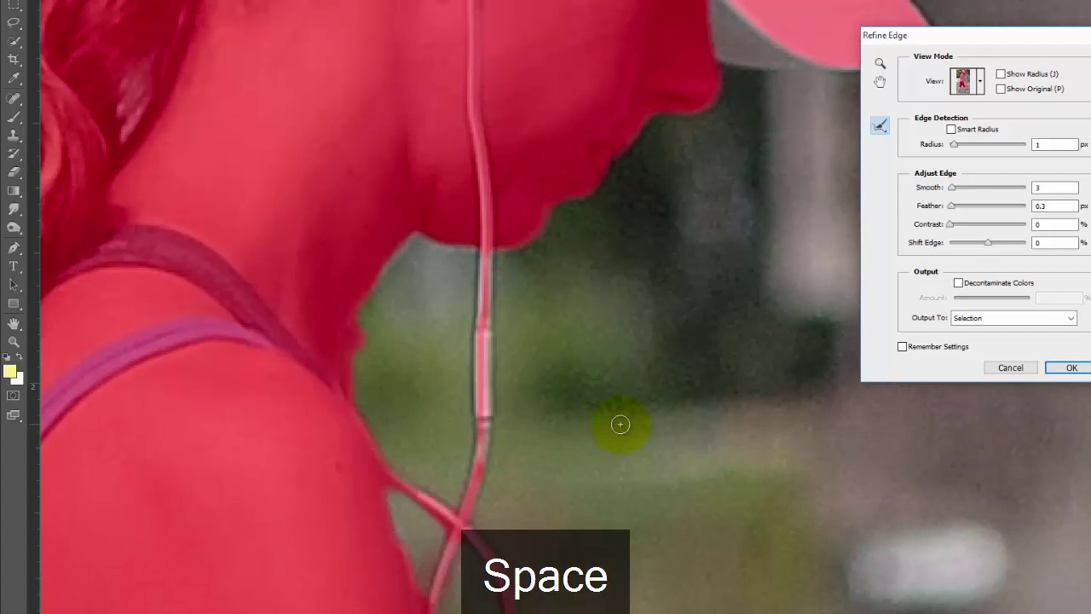
pyautogui.moveTo(617, 420); pyautogui.dragTo(599, 165)
pyautogui.moveTo(674, 477); pyautogui.dragTo(648, 282)
pyautogui.moveTo(714, 568); pyautogui.dragTo(541, 132)
pyautogui.moveTo(597, 220); pyautogui.dragTo(350, 195)
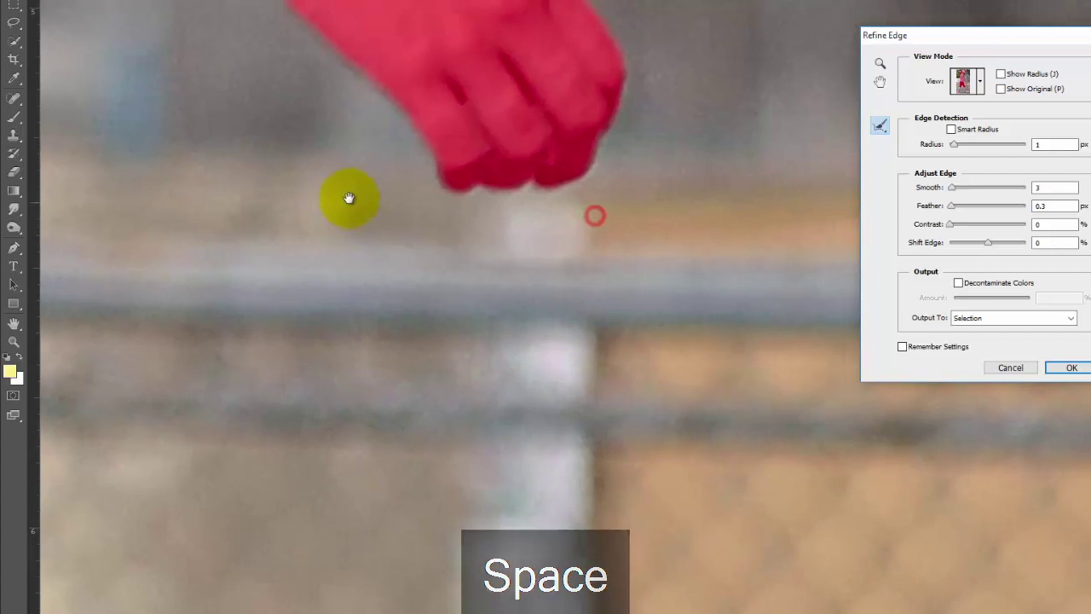
pyautogui.moveTo(475, 263); pyautogui.dragTo(236, 195)
pyautogui.moveTo(433, 475); pyautogui.dragTo(414, 150)
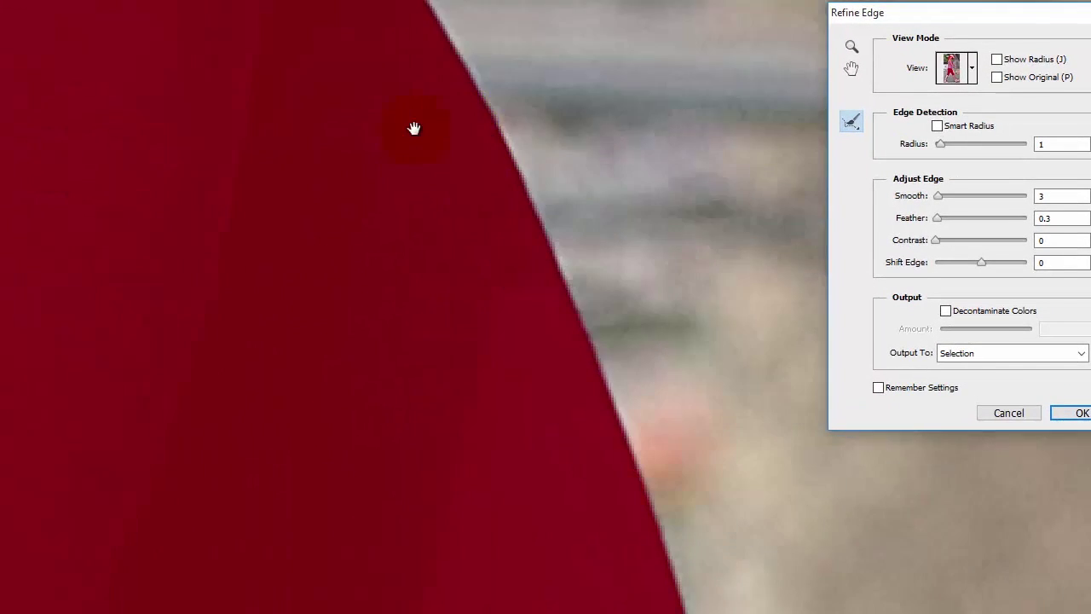
pyautogui.moveTo(585, 531); pyautogui.dragTo(248, 89)
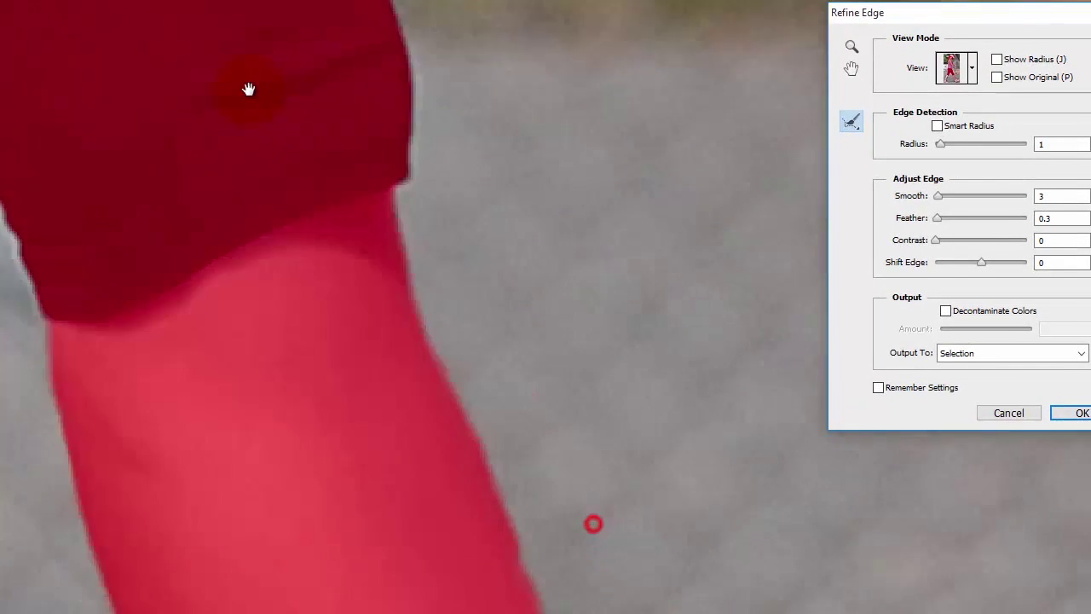
pyautogui.moveTo(333, 321); pyautogui.dragTo(324, 202)
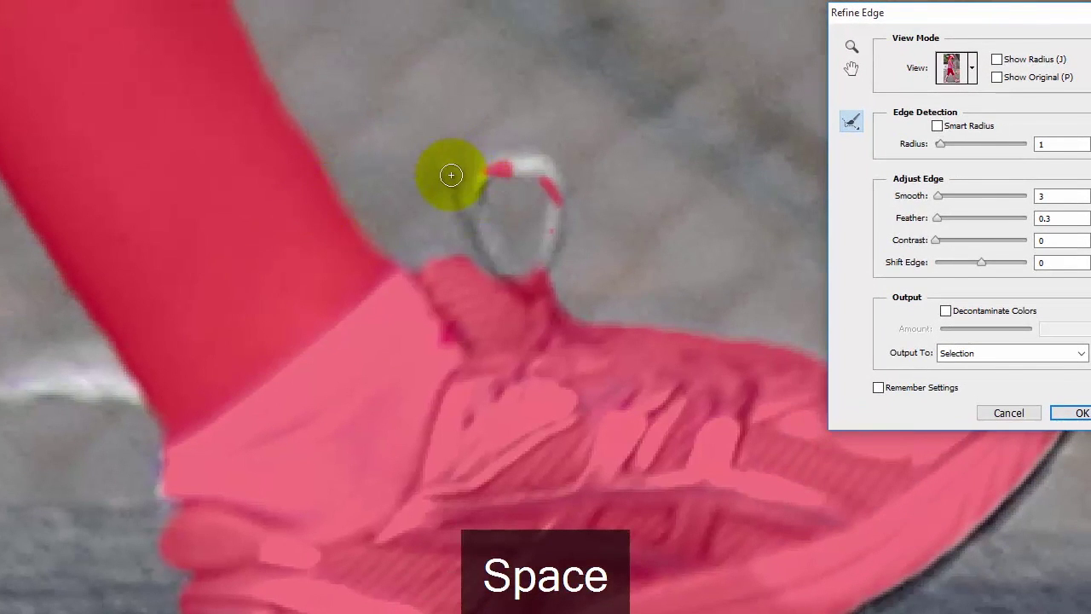
pyautogui.press(']')
pyautogui.moveTo(451, 175)
pyautogui.mouseDown()
pyautogui.moveTo(469, 236)
pyautogui.moveTo(470, 195)
pyautogui.moveTo(555, 176)
pyautogui.moveTo(535, 283)
pyautogui.moveTo(613, 275)
pyautogui.moveTo(487, 159)
pyautogui.moveTo(505, 346)
pyautogui.mouseUp()
pyautogui.press('space')
pyautogui.moveTo(512, 268)
pyautogui.mouseDown()
pyautogui.moveTo(555, 267)
pyautogui.moveTo(319, 272)
pyautogui.moveTo(551, 278)
pyautogui.moveTo(341, 171)
pyautogui.moveTo(190, 127)
pyautogui.mouseUp()
pyautogui.moveTo(491, 239)
pyautogui.mouseDown()
pyautogui.moveTo(530, 280)
pyautogui.moveTo(565, 361)
pyautogui.moveTo(631, 407)
pyautogui.moveTo(678, 412)
pyautogui.mouseUp()
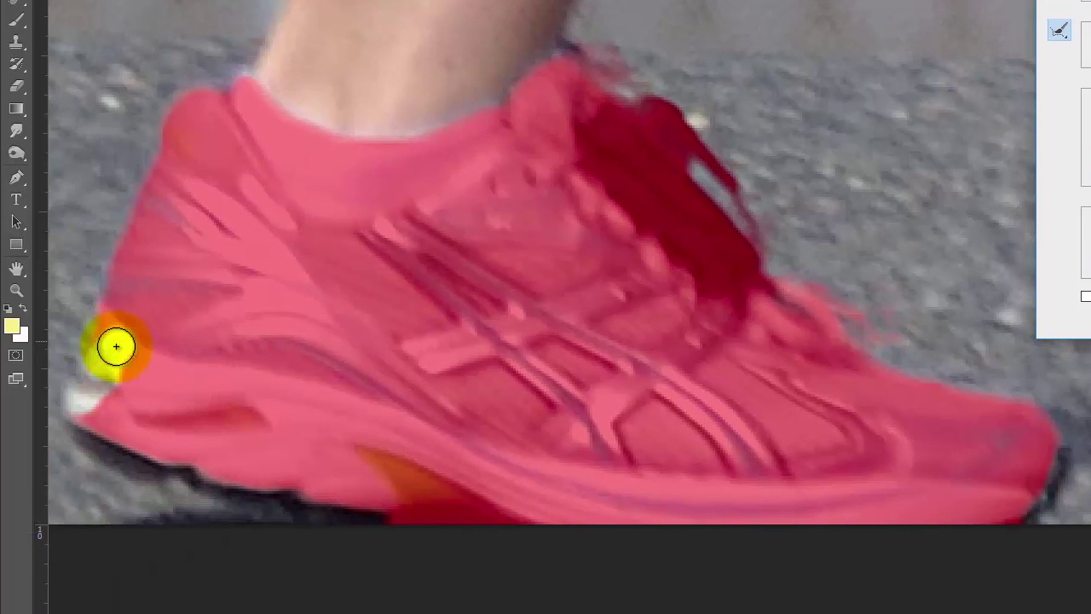
# Refine the edges in the gaps between the fingers.
pyautogui.press('space')
pyautogui.moveTo(207, 222); pyautogui.dragTo(599, 316)
pyautogui.moveTo(256, 382)
pyautogui.mouseDown()
pyautogui.moveTo(288, 379)
pyautogui.moveTo(307, 365)
pyautogui.moveTo(329, 261)
pyautogui.moveTo(341, 279)
pyautogui.moveTo(367, 290)
pyautogui.mouseUp()
pyautogui.moveTo(324, 451)
pyautogui.mouseDown()
pyautogui.moveTo(370, 401)
pyautogui.moveTo(400, 321)
pyautogui.mouseUp()
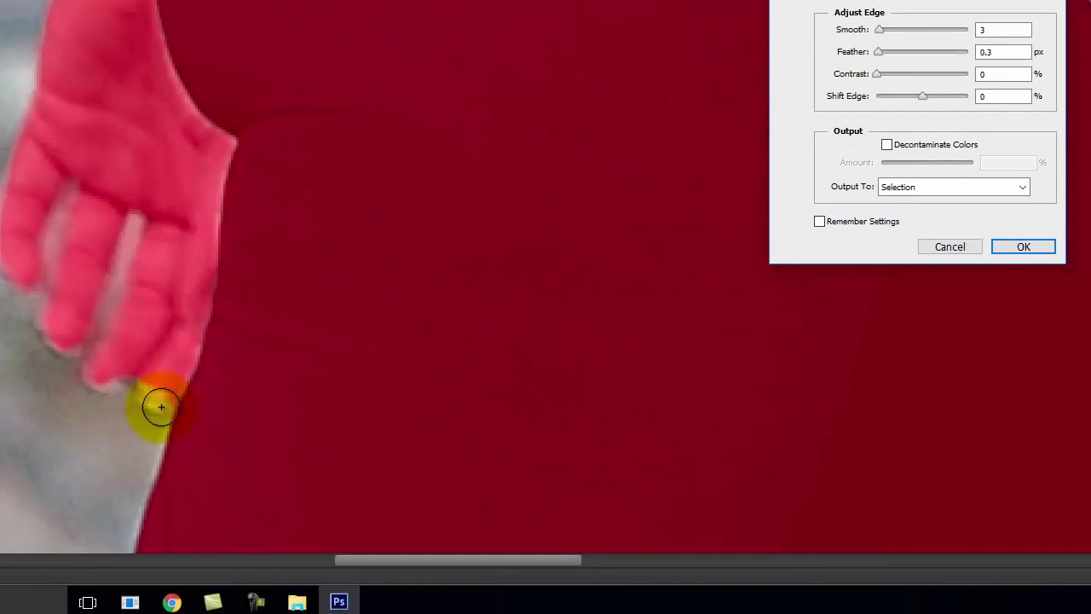
pyautogui.press('space')
pyautogui.moveTo(207, 221); pyautogui.dragTo(302, 253)
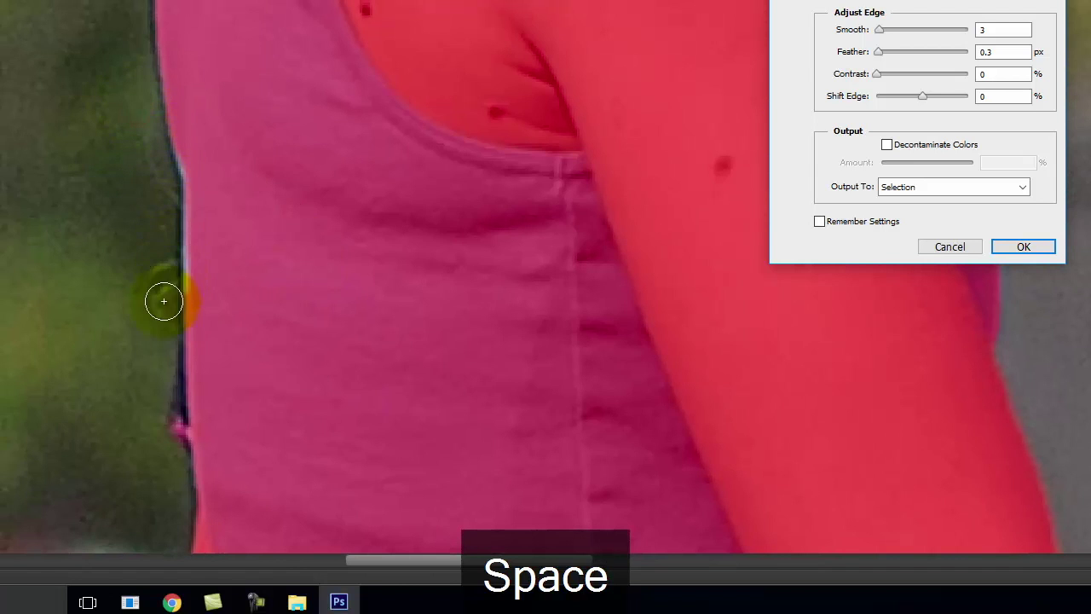
pyautogui.moveTo(287, 93); pyautogui.dragTo(282, 385)
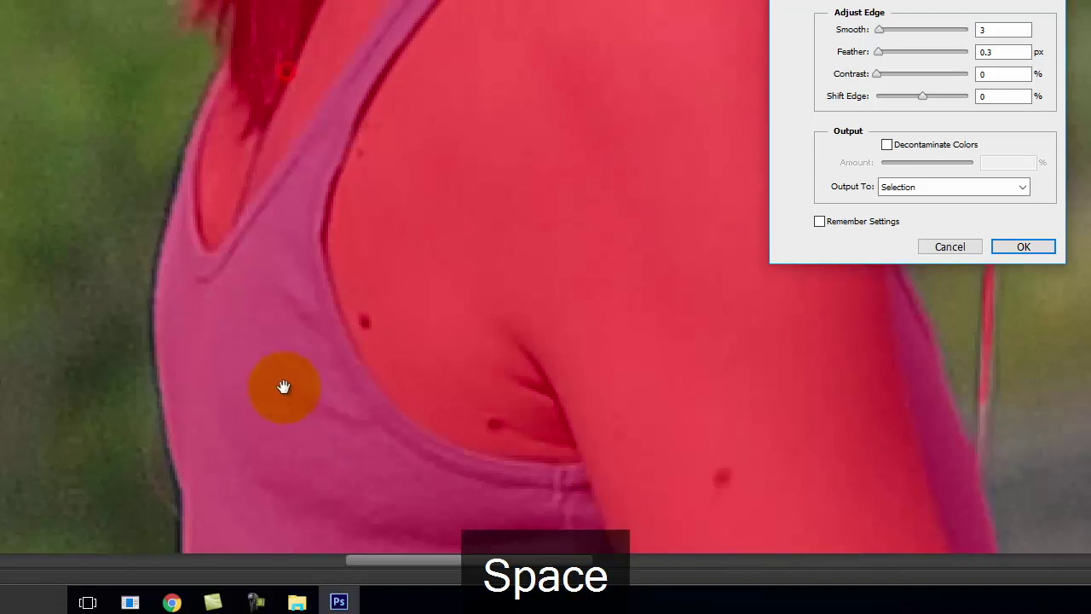
pyautogui.moveTo(302, 165); pyautogui.dragTo(147, 542)
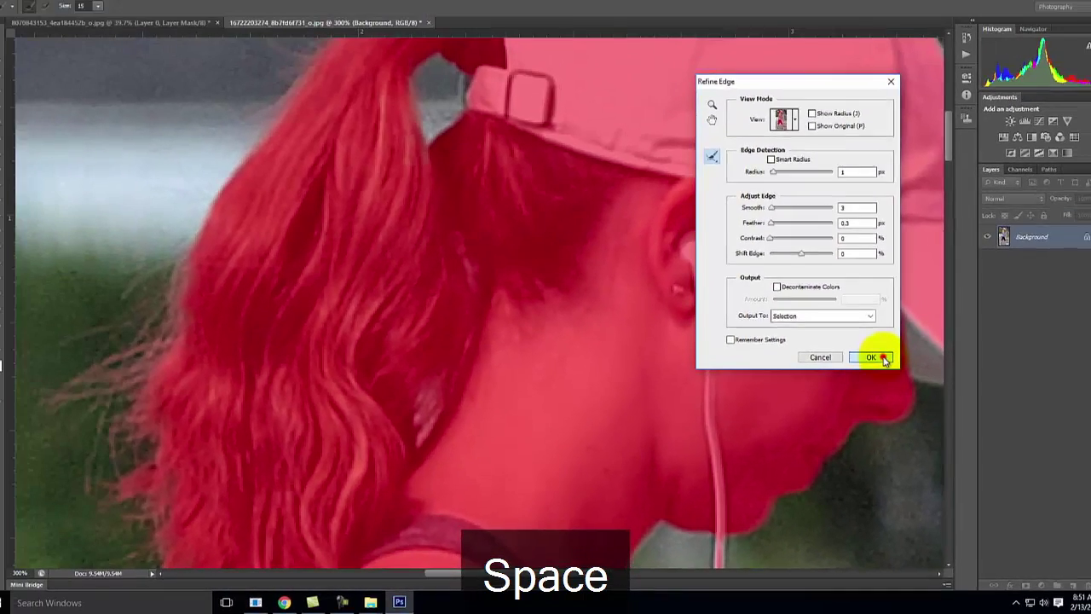
# Accept the refined edges, zoom to 100%, and invert the selection to just the woman.
pyautogui.click(953, 306)
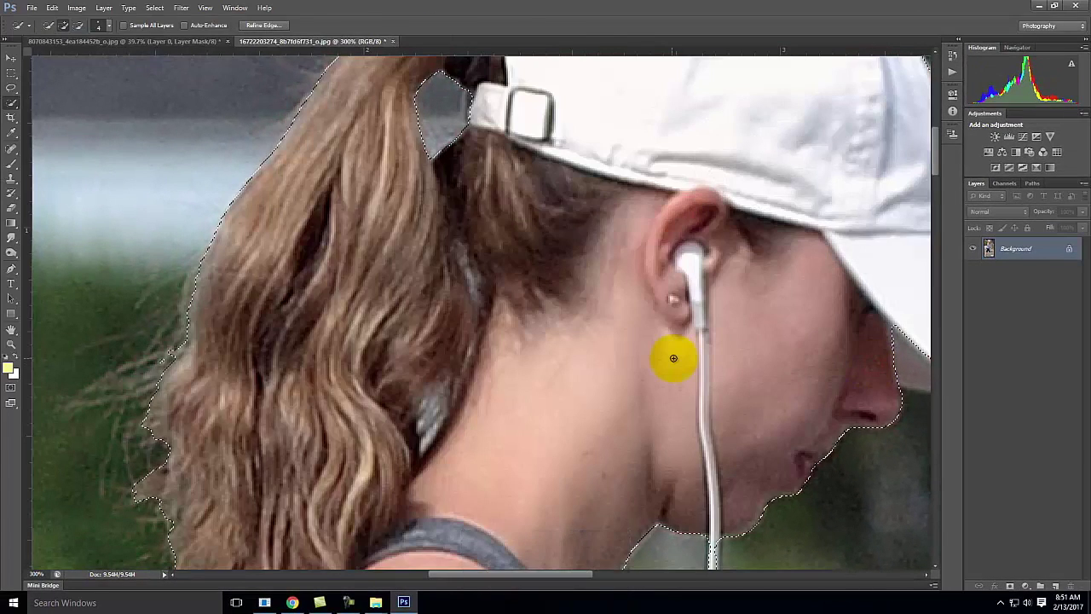
pyautogui.hotkey('ctrl', '-')
pyautogui.hotkey('ctrl', '-')
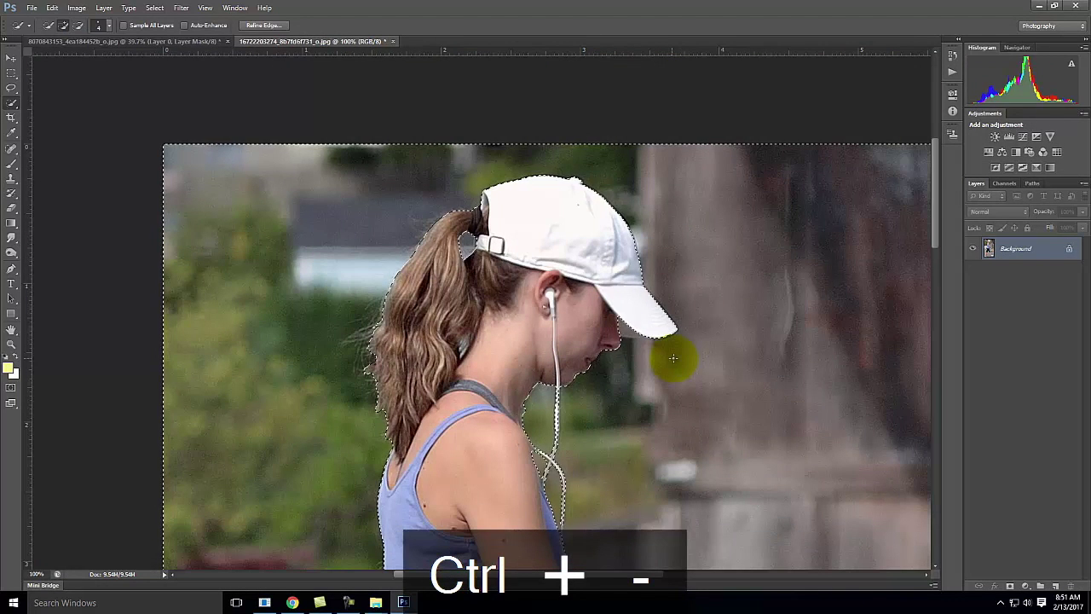
pyautogui.click(158, 8)
pyautogui.click(164, 54)
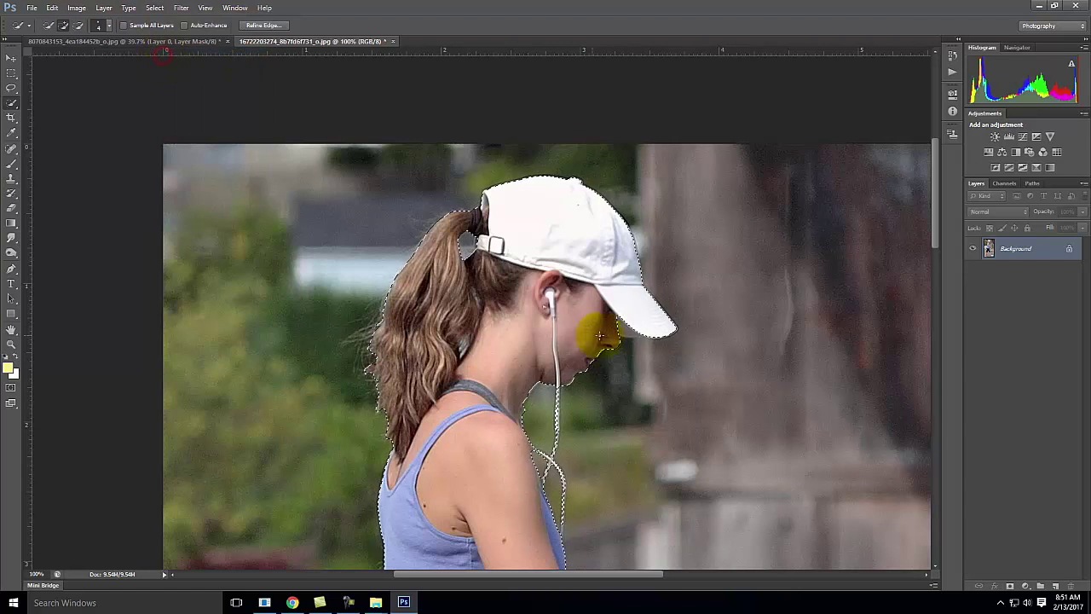
# Convert the Background into Layer 0 and add a layer mask from the selection.
pyautogui.rightClick(1030, 248)
pyautogui.click(1024, 255)
pyautogui.click(599, 203)
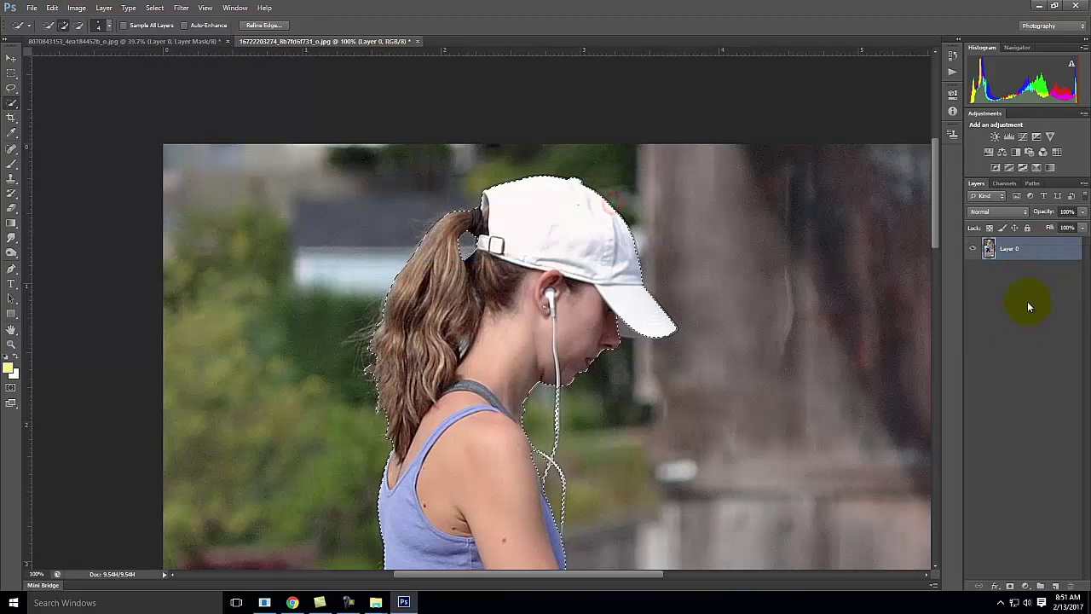
pyautogui.click(1010, 587)
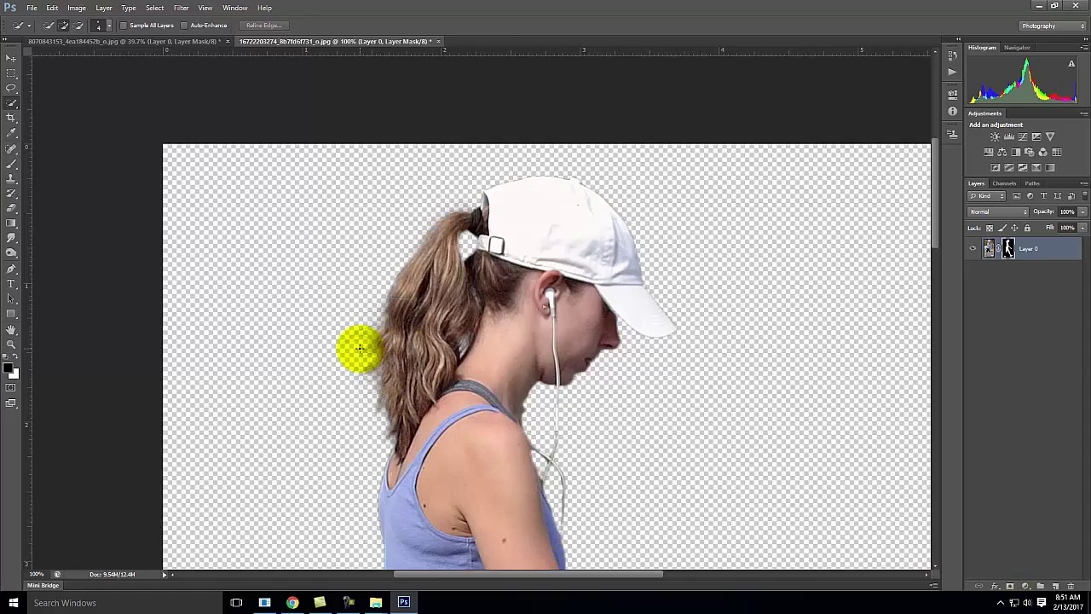
# Zoom and pan over the hair, cap, neck, hand and hip to inspect the mask edges.
pyautogui.hotkey('ctrl', '-')
pyautogui.hotkey('ctrl', '=')
pyautogui.hotkey('ctrl', '=')
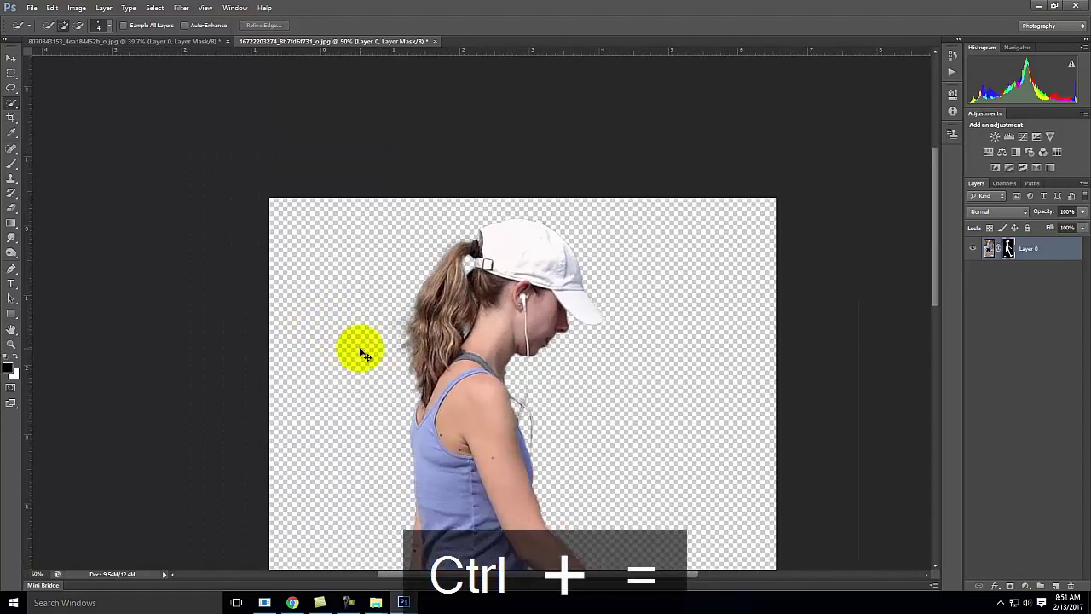
pyautogui.hotkey('ctrl', '=')
pyautogui.press('space')
pyautogui.moveTo(315, 336); pyautogui.dragTo(478, 254)
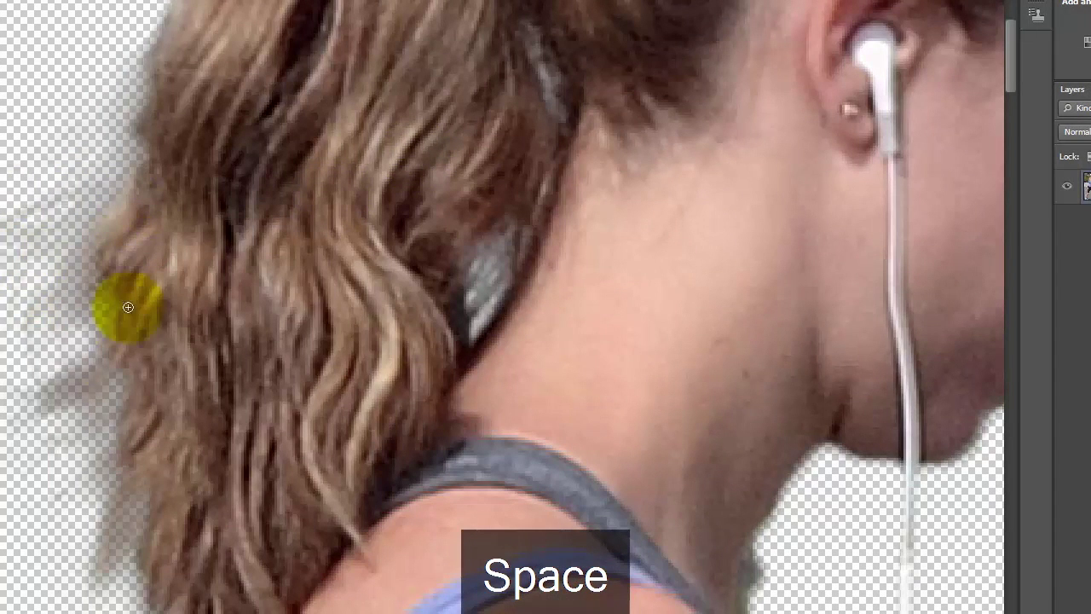
pyautogui.moveTo(207, 134); pyautogui.dragTo(145, 480)
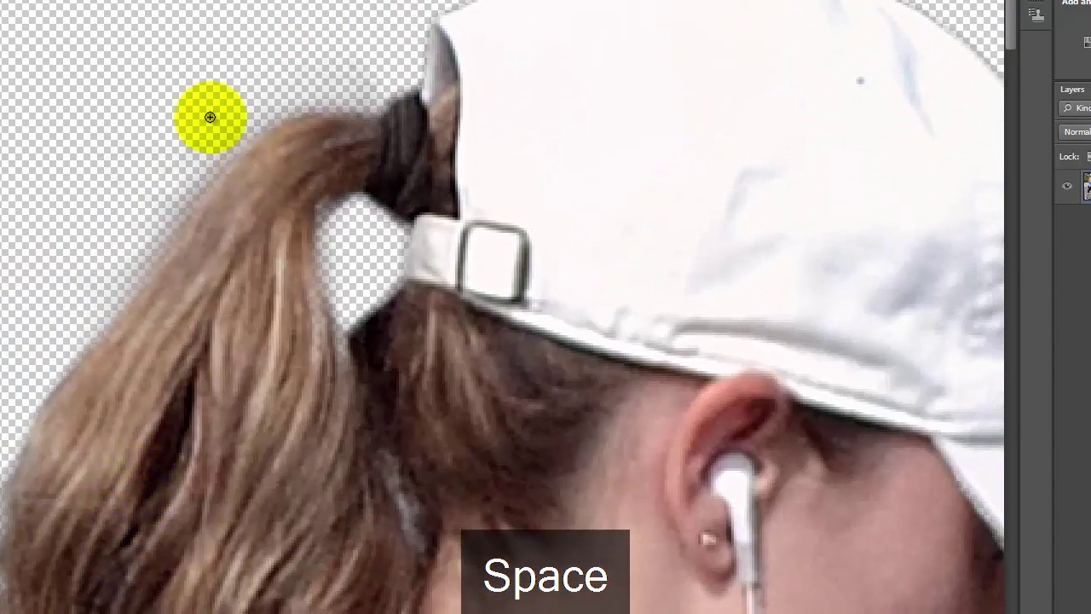
pyautogui.moveTo(341, 312); pyautogui.dragTo(4, 103)
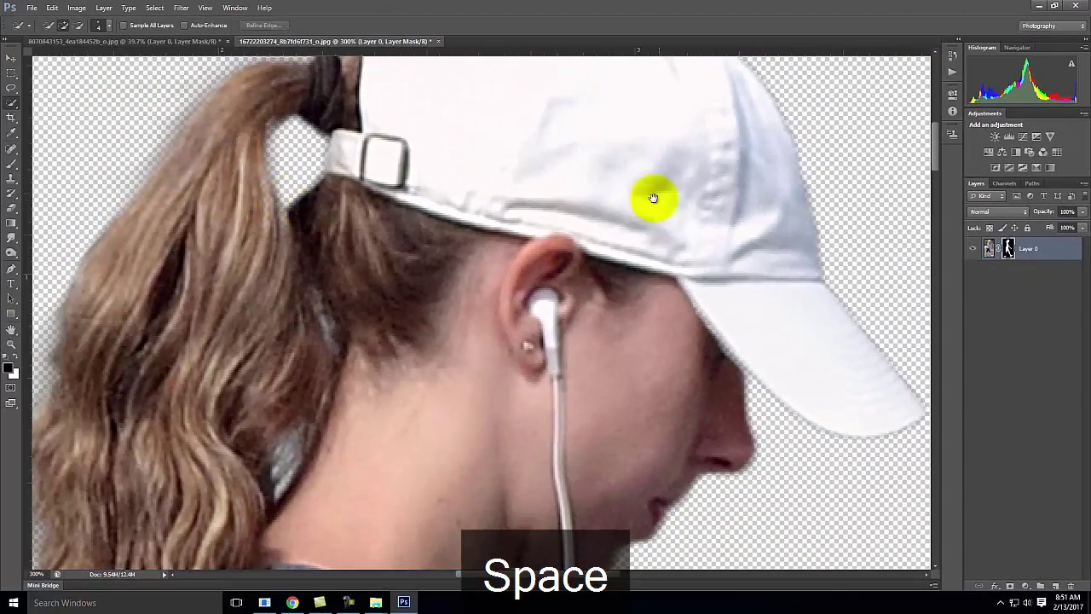
pyautogui.moveTo(653, 197); pyautogui.dragTo(444, 252)
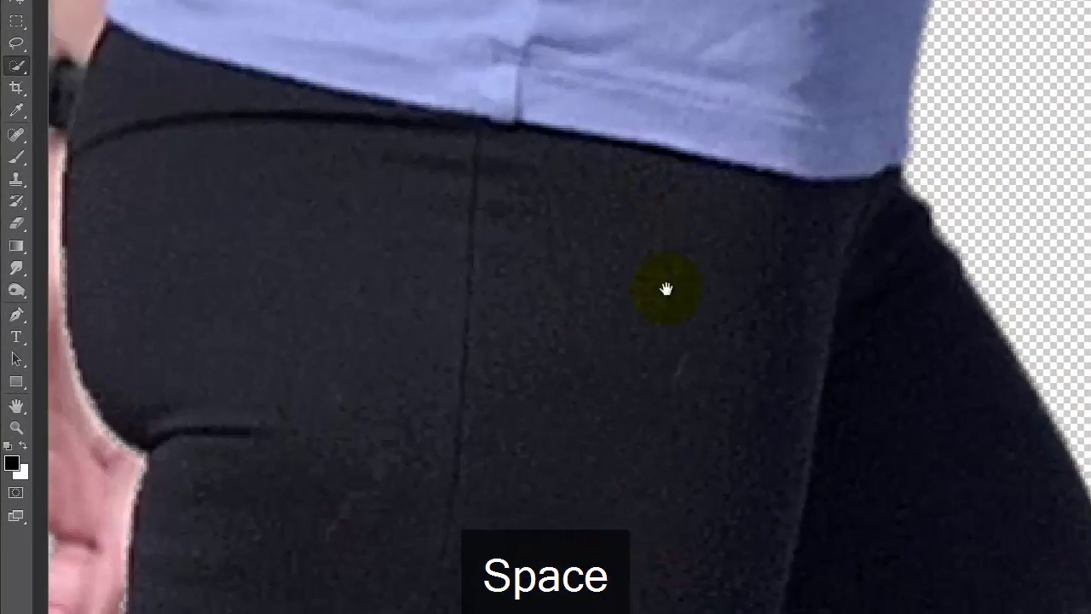
pyautogui.moveTo(666, 289); pyautogui.dragTo(701, 146)
pyautogui.moveTo(626, 205); pyautogui.dragTo(828, 349)
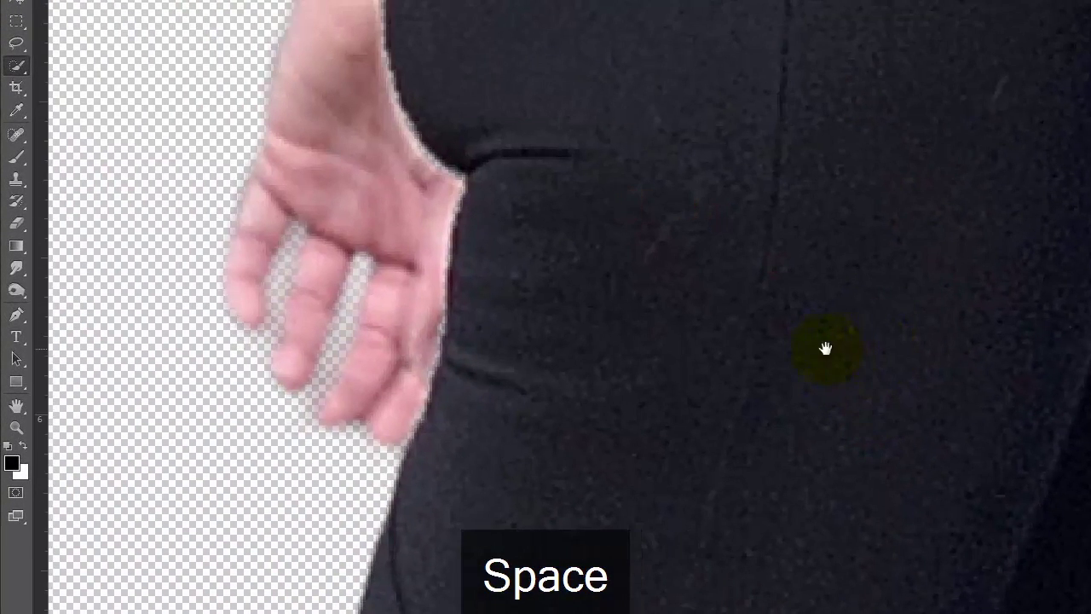
pyautogui.moveTo(615, 349); pyautogui.dragTo(668, 494)
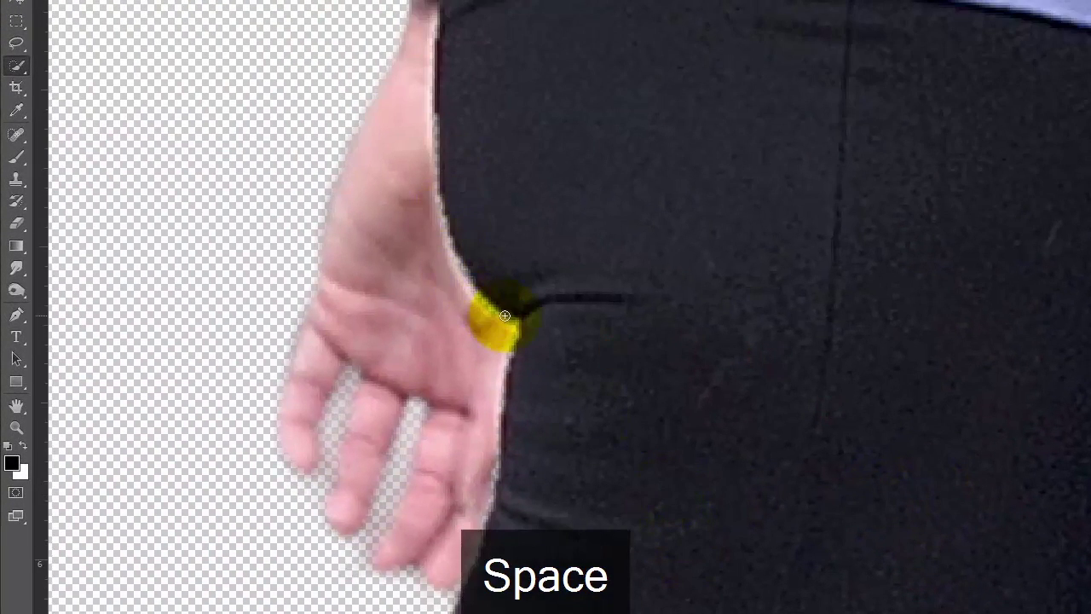
pyautogui.moveTo(490, 93); pyautogui.dragTo(497, 205)
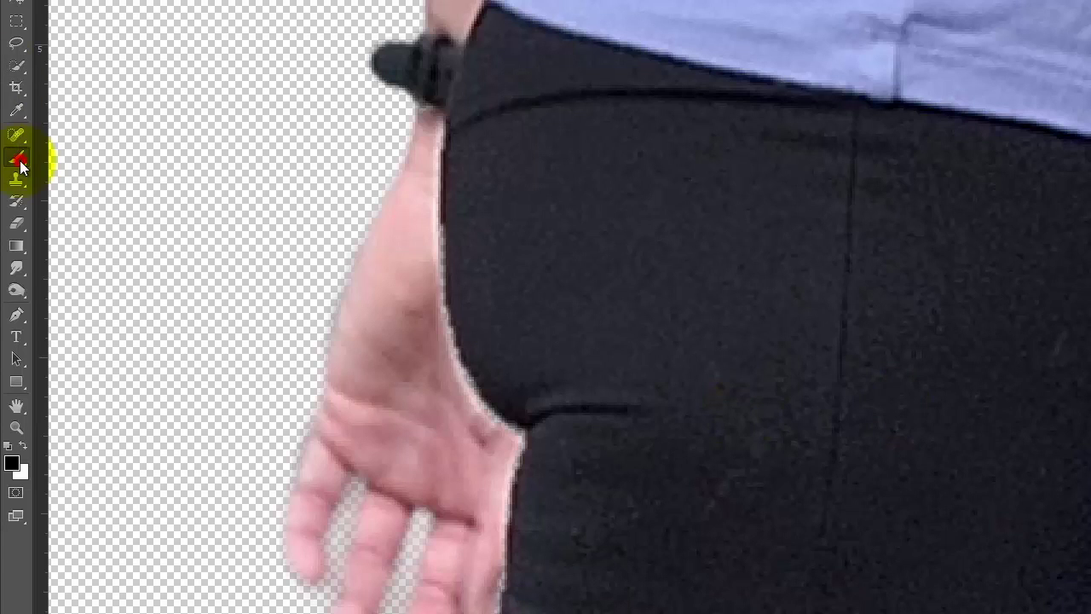
# Paint the mask white along the trousers' left edge, then zoom out to 66.7%.
pyautogui.press('d')
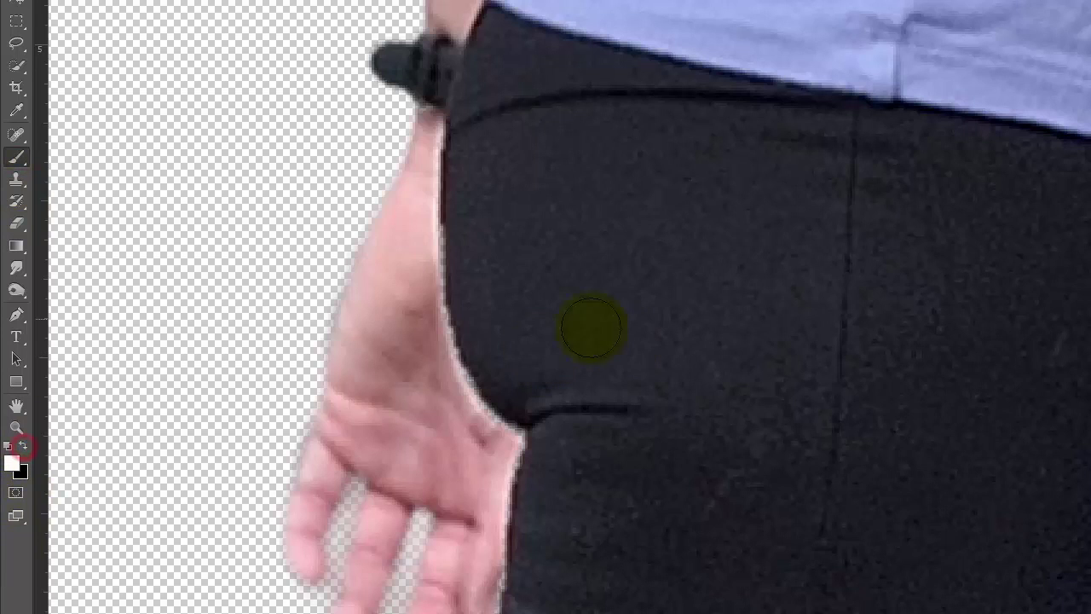
pyautogui.moveTo(438, 214)
pyautogui.mouseDown()
pyautogui.moveTo(448, 295)
pyautogui.moveTo(472, 352)
pyautogui.moveTo(492, 395)
pyautogui.moveTo(542, 443)
pyautogui.moveTo(517, 481)
pyautogui.moveTo(520, 513)
pyautogui.mouseUp()
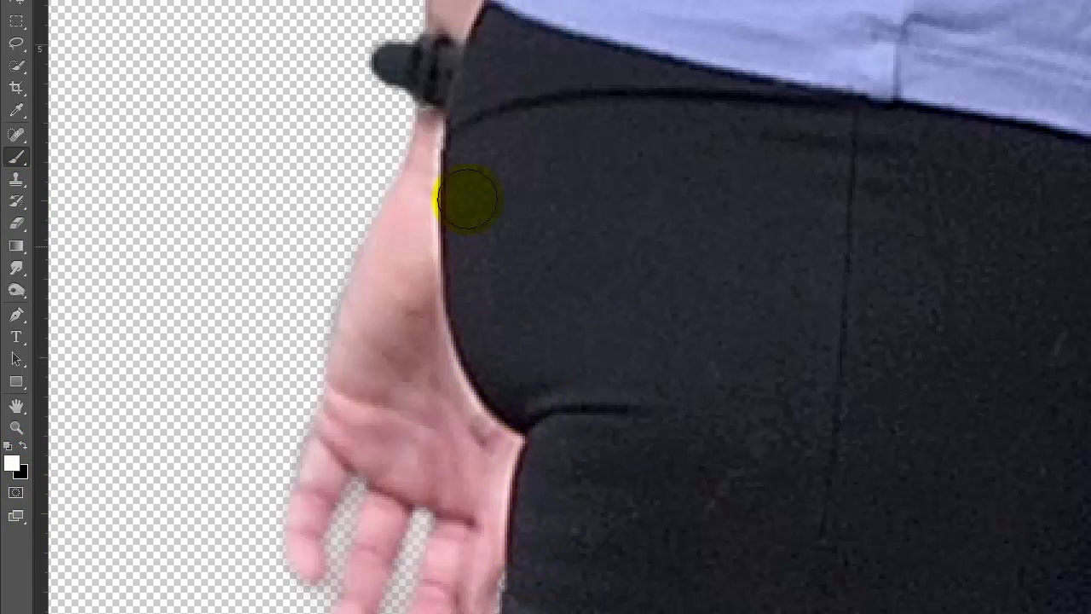
pyautogui.press('space')
pyautogui.moveTo(463, 175); pyautogui.dragTo(555, 436)
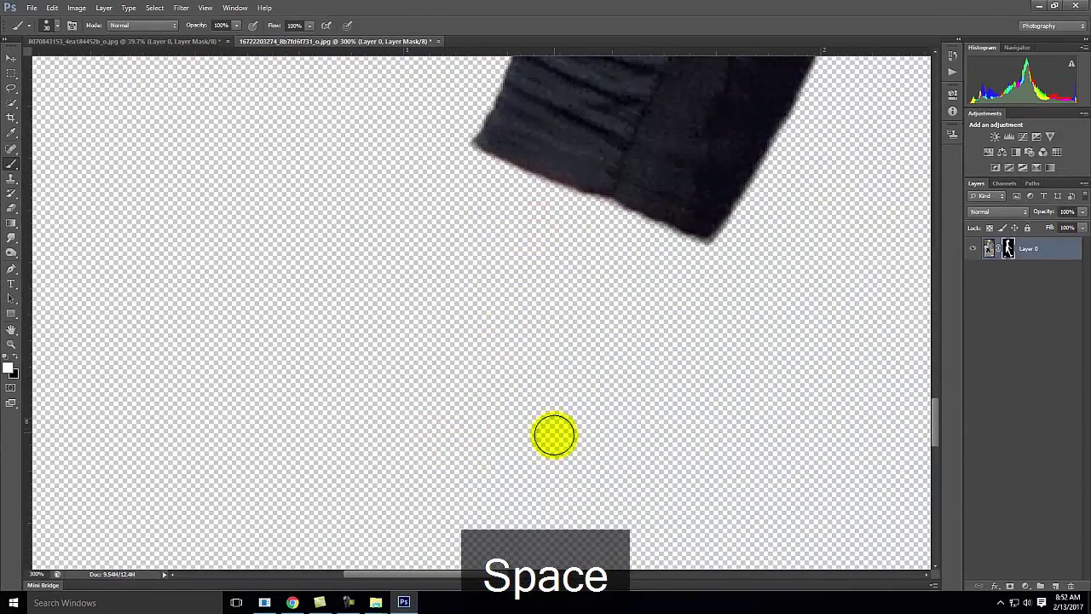
pyautogui.hotkey('ctrl', '-')
pyautogui.hotkey('ctrl', '-')
pyautogui.hotkey('ctrl', '-')
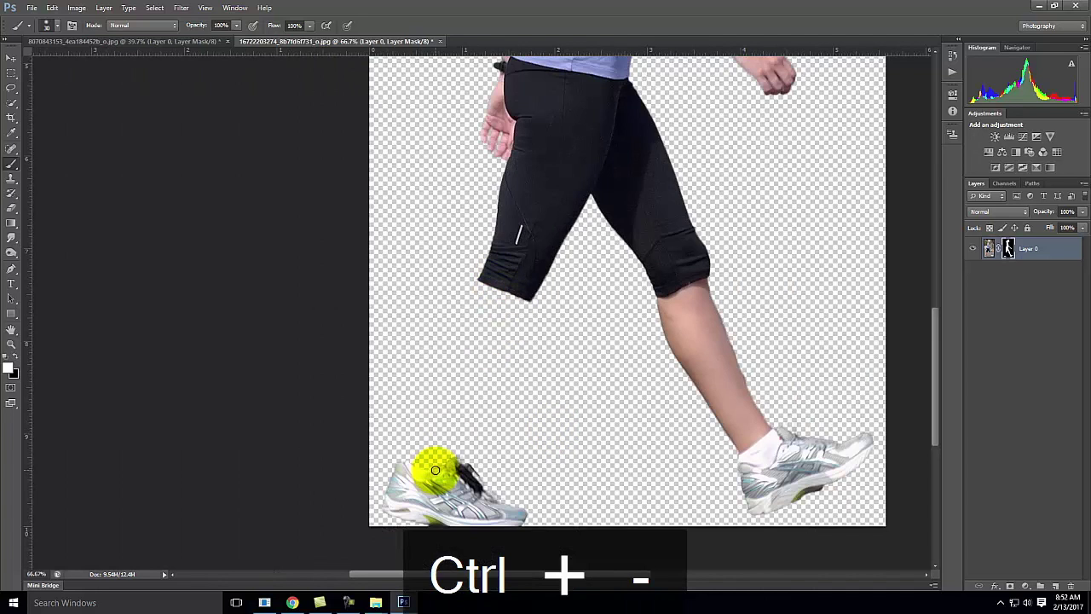
# With a larger brush and adjusted hardness, paint back the lower left leg from heel to knee.
pyautogui.press(']')
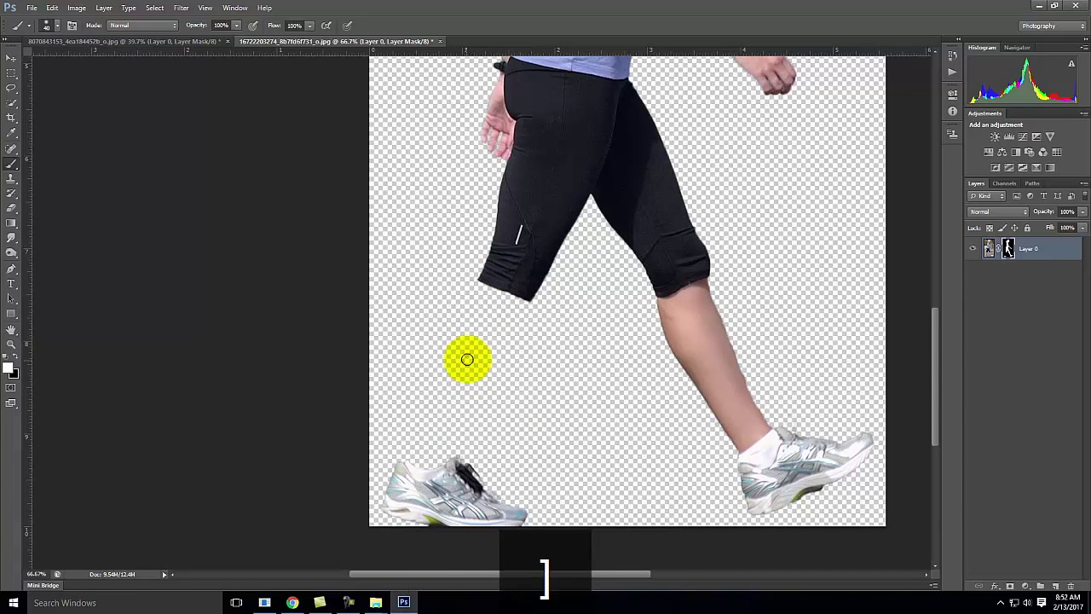
pyautogui.moveTo(503, 287); pyautogui.dragTo(437, 442)
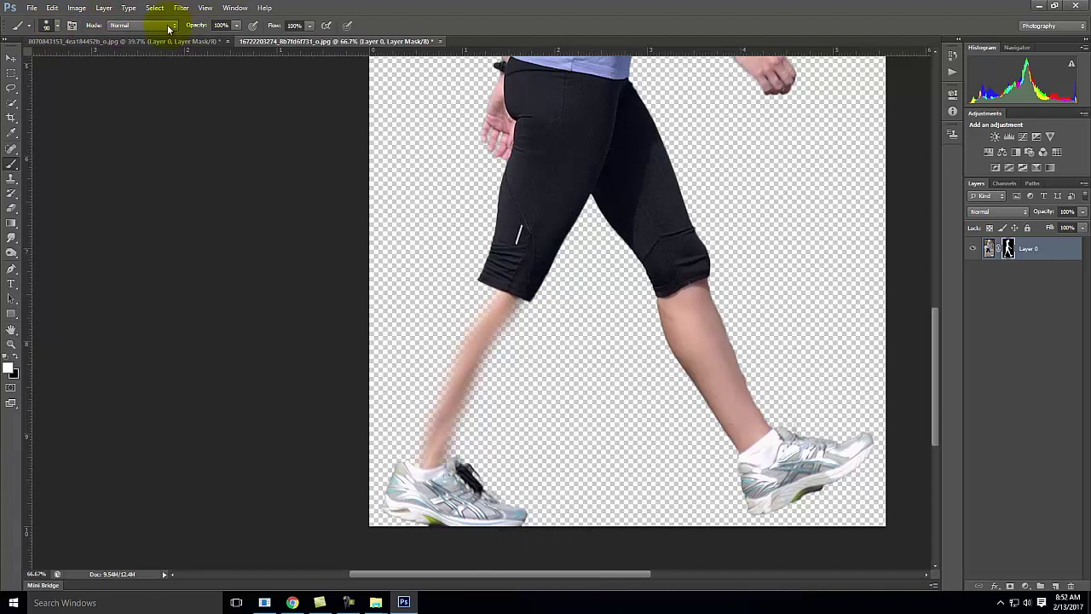
pyautogui.click(57, 26)
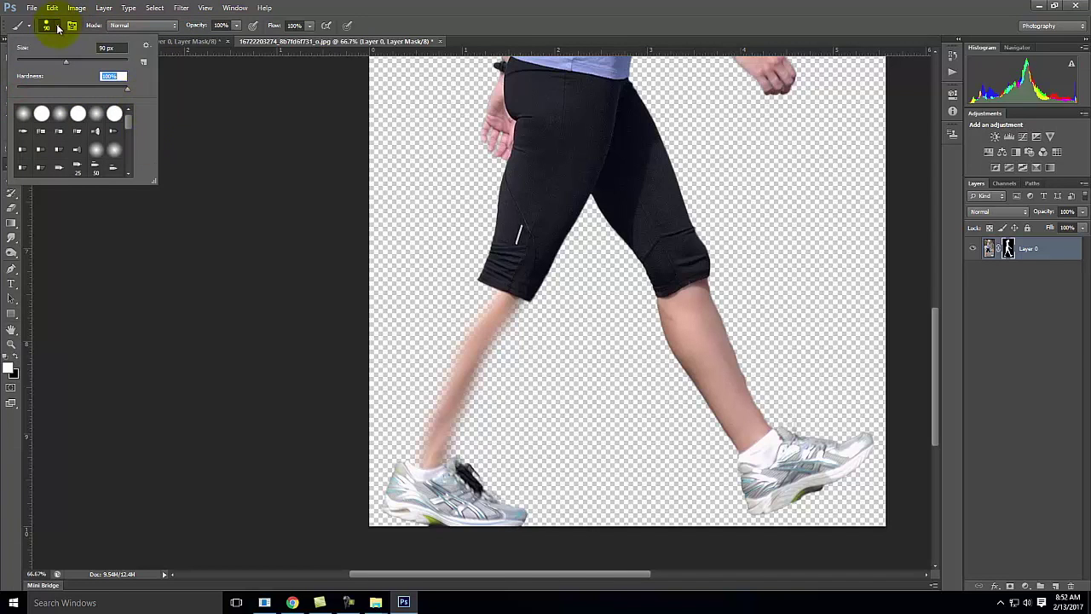
pyautogui.click(57, 25)
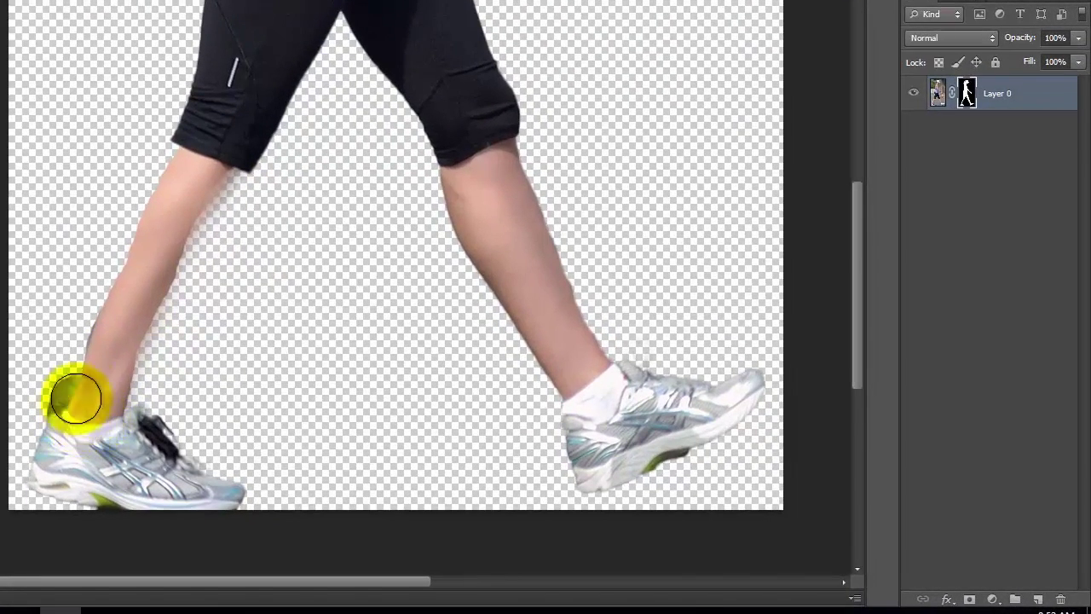
pyautogui.moveTo(75, 399)
pyautogui.mouseDown()
pyautogui.moveTo(165, 176)
pyautogui.moveTo(203, 160)
pyautogui.moveTo(148, 316)
pyautogui.moveTo(244, 166)
pyautogui.moveTo(114, 401)
pyautogui.moveTo(231, 176)
pyautogui.moveTo(185, 133)
pyautogui.moveTo(163, 162)
pyautogui.moveTo(97, 256)
pyautogui.moveTo(69, 409)
pyautogui.mouseUp()
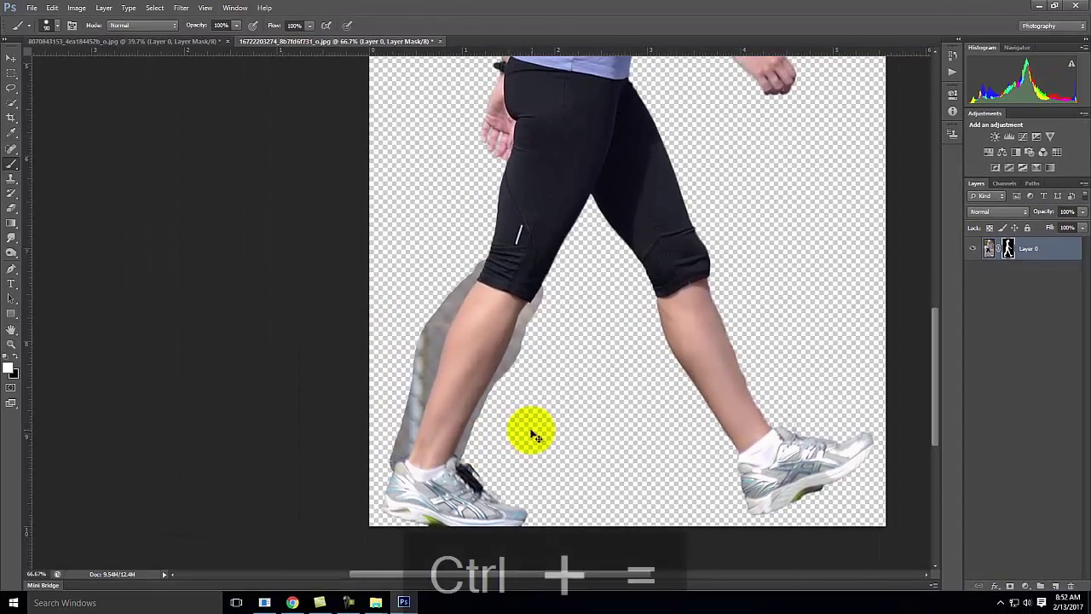
pyautogui.hotkey('ctrl', '=')
pyautogui.hotkey('ctrl', '=')
pyautogui.press('space')
# Quick-select the grey fringe beside the leg, extending it up to the shorts and beside the shoe.
pyautogui.moveTo(559, 345); pyautogui.dragTo(465, 98)
pyautogui.click(12, 104)
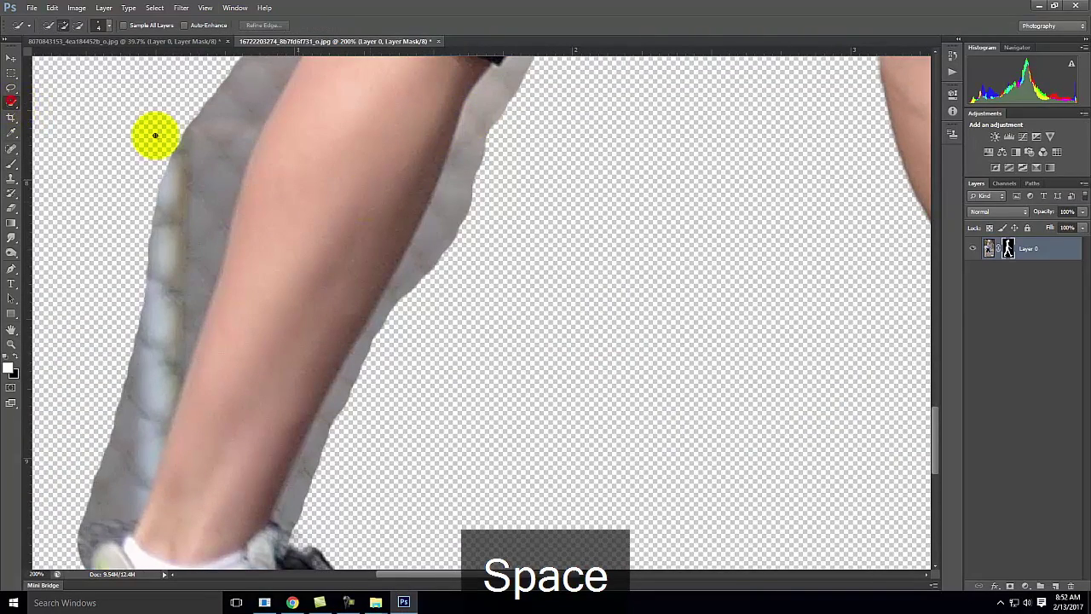
pyautogui.moveTo(540, 139); pyautogui.dragTo(529, 212)
pyautogui.moveTo(482, 175)
pyautogui.mouseDown()
pyautogui.moveTo(439, 315)
pyautogui.moveTo(329, 498)
pyautogui.mouseUp()
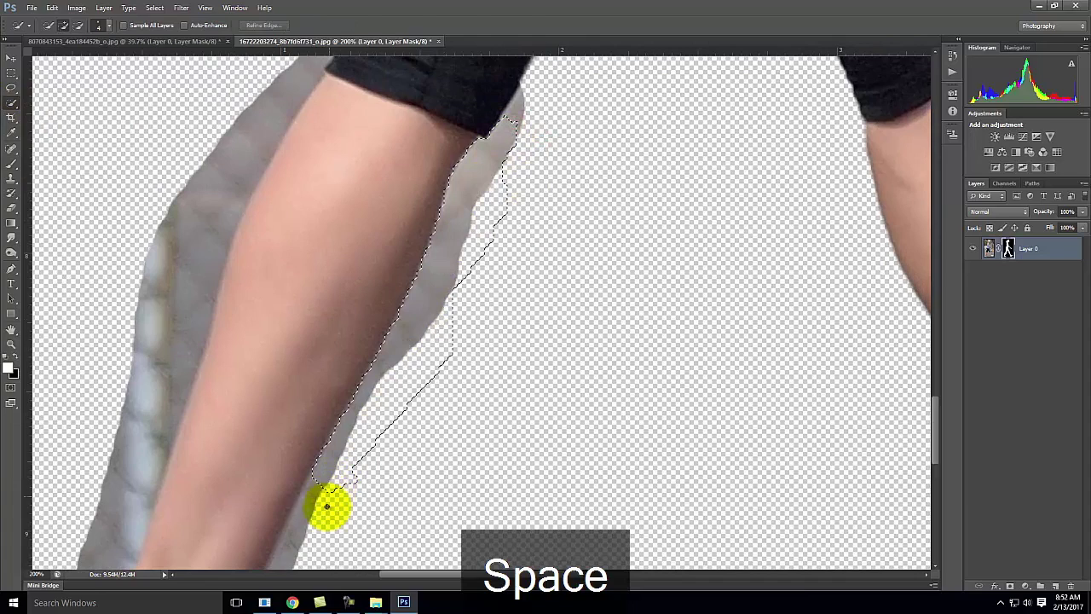
pyautogui.click(497, 141)
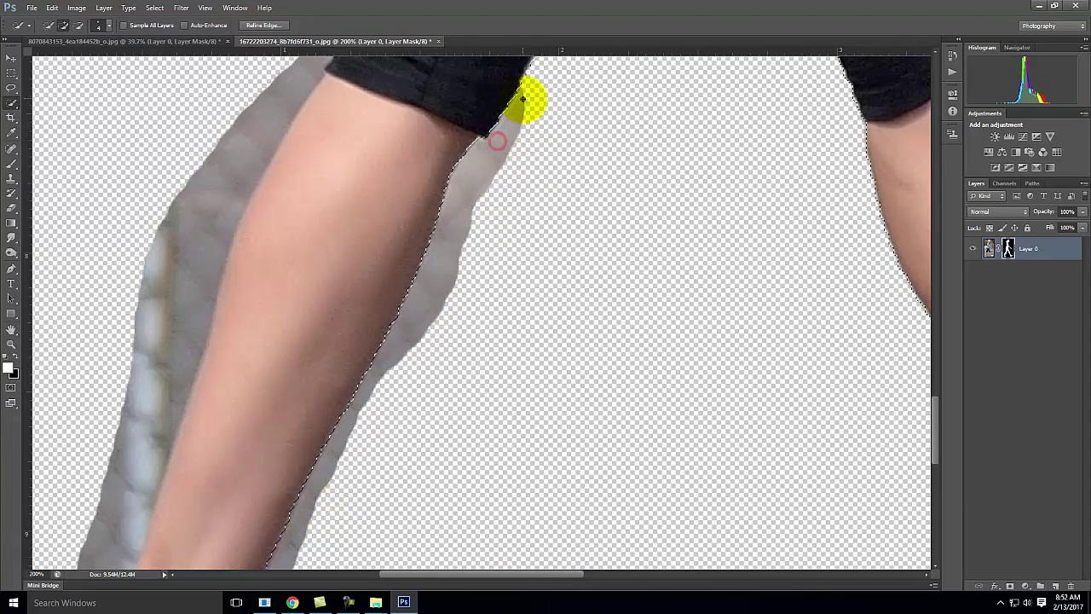
pyautogui.scroll(-5, 572, 185)
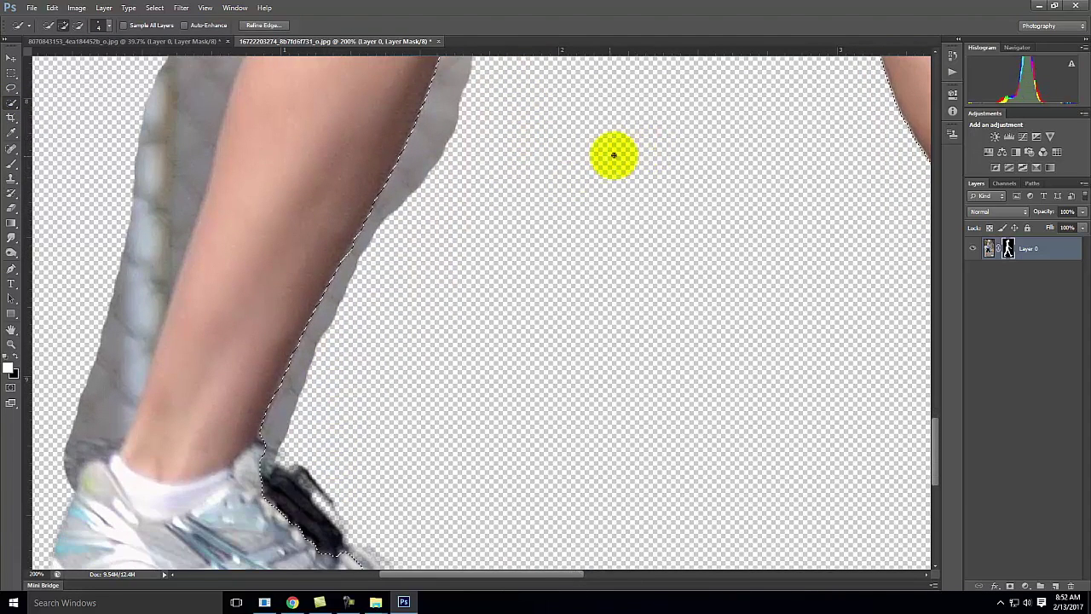
pyautogui.scroll(2, 359, 385)
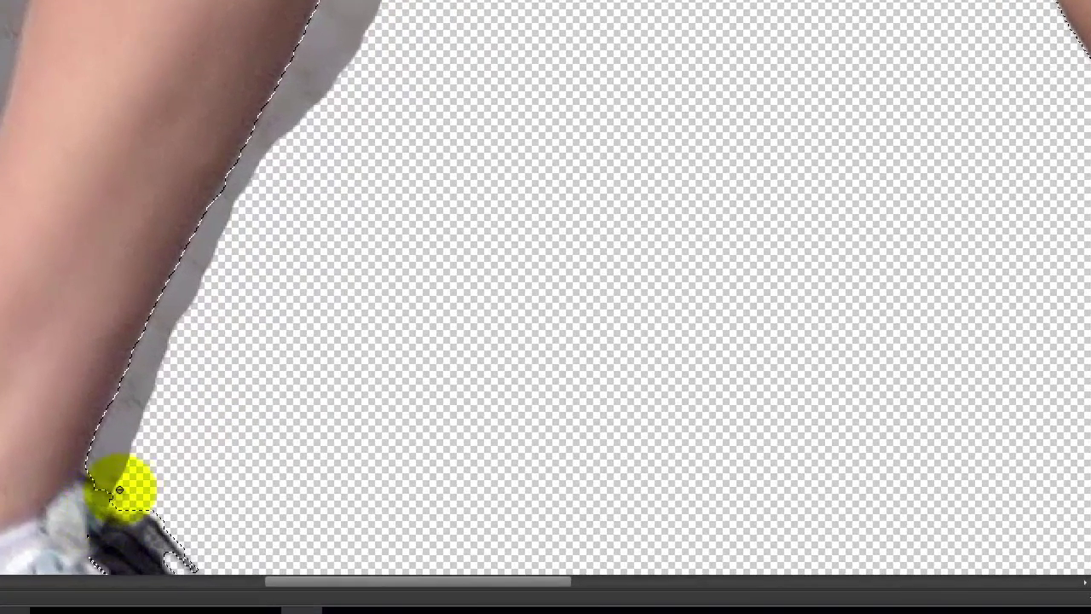
pyautogui.moveTo(120, 490)
pyautogui.mouseDown()
pyautogui.moveTo(418, 511)
pyautogui.moveTo(418, 597)
pyautogui.mouseUp()
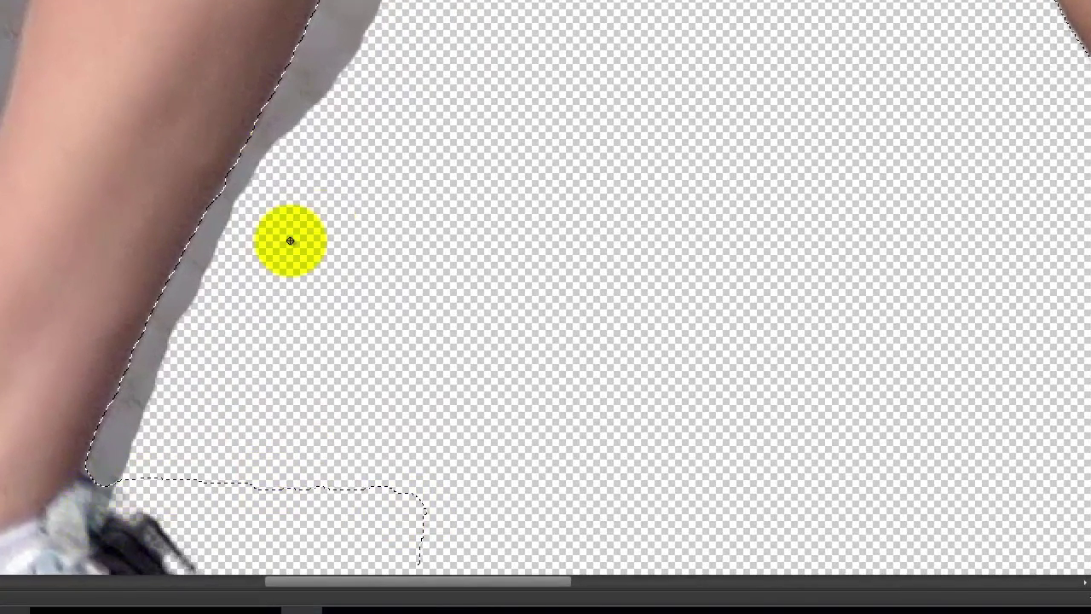
# Paint out the grey fringe along the shin in the mask, then clear the selection.
pyautogui.hotkey('ctrl', '-')
pyautogui.hotkey('ctrl', '-')
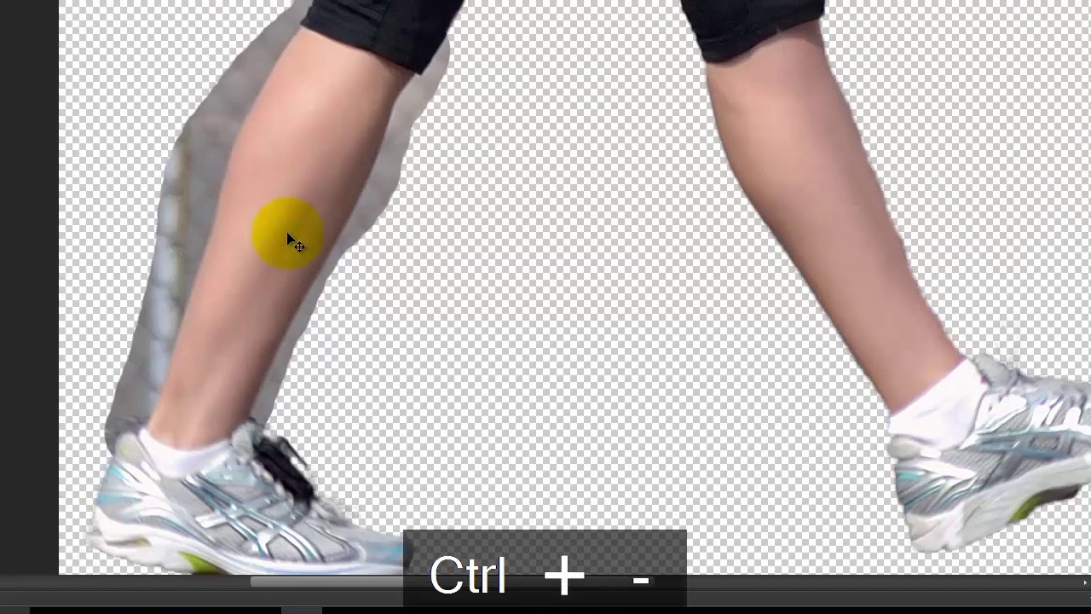
pyautogui.hotkey('ctrl', '-')
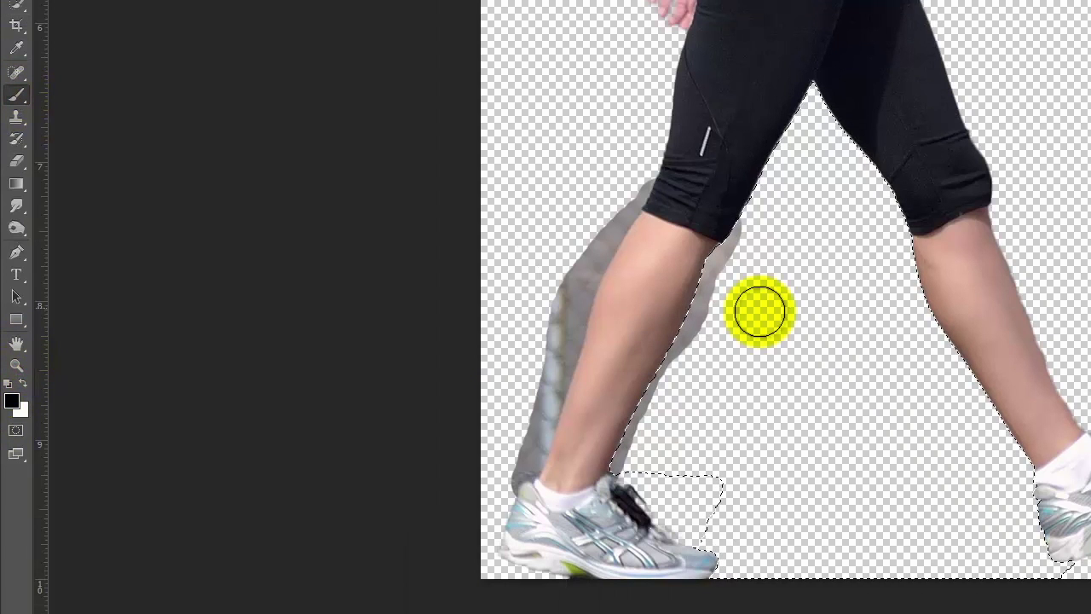
pyautogui.moveTo(726, 263)
pyautogui.mouseDown()
pyautogui.moveTo(699, 316)
pyautogui.moveTo(744, 210)
pyautogui.moveTo(625, 464)
pyautogui.moveTo(647, 398)
pyautogui.moveTo(628, 458)
pyautogui.mouseUp()
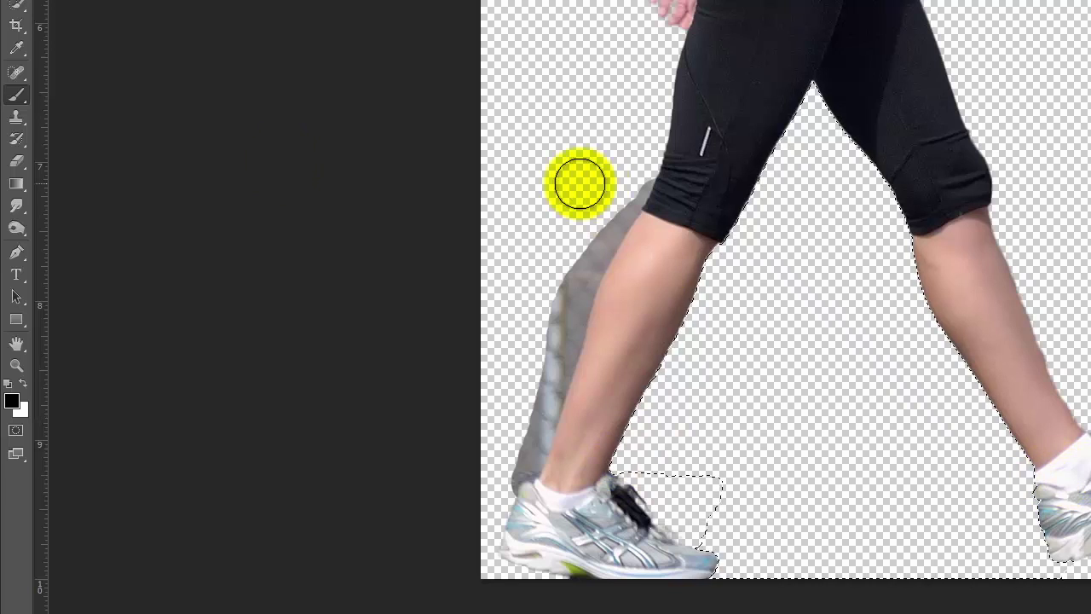
pyautogui.click(17, 7)
pyautogui.moveTo(575, 316)
pyautogui.mouseDown()
pyautogui.moveTo(611, 292)
pyautogui.moveTo(595, 264)
pyautogui.moveTo(569, 305)
pyautogui.moveTo(519, 448)
pyautogui.moveTo(569, 282)
pyautogui.moveTo(653, 200)
pyautogui.mouseUp()
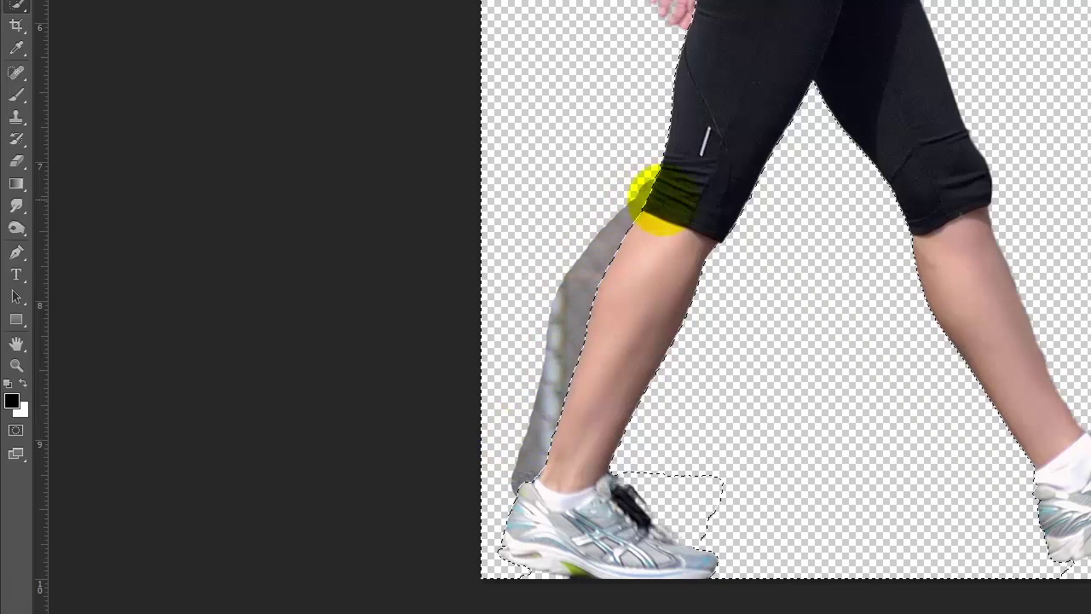
pyautogui.click(17, 97)
pyautogui.moveTo(648, 196)
pyautogui.mouseDown()
pyautogui.moveTo(633, 233)
pyautogui.moveTo(580, 276)
pyautogui.moveTo(546, 435)
pyautogui.moveTo(514, 487)
pyautogui.mouseUp()
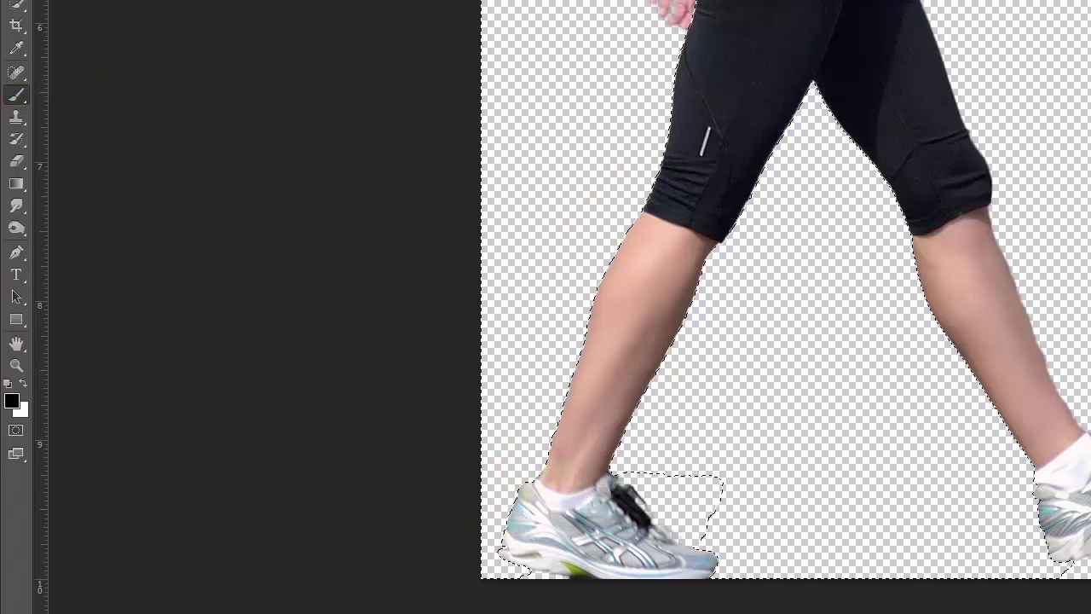
pyautogui.click(529, 141)
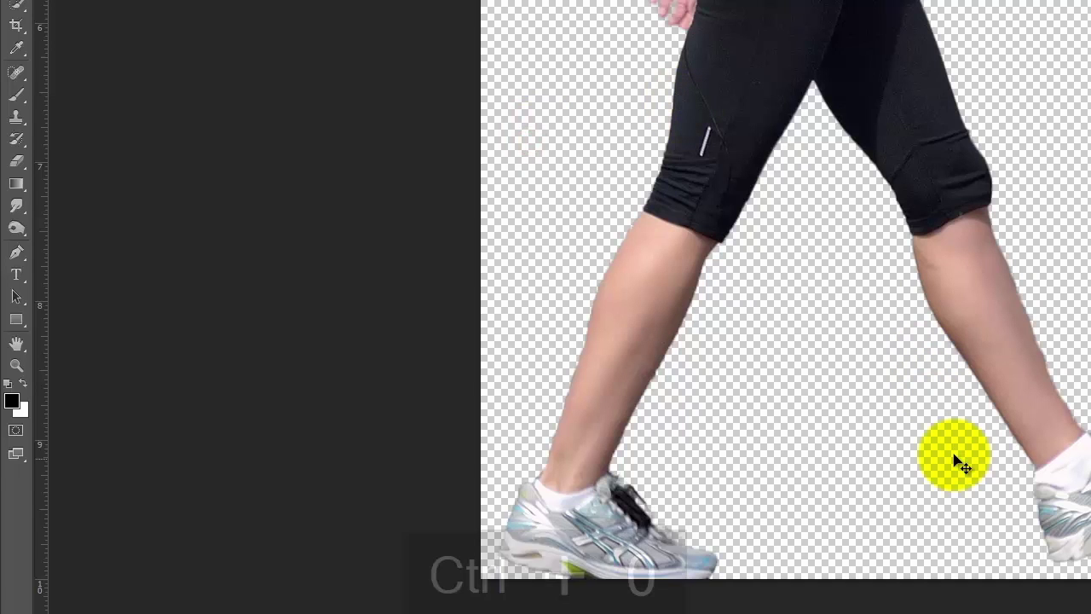
# Fit the whole walking woman cutout on screen with Ctrl+0 and bring up the File menu.
pyautogui.hotkey('ctrl', '0')
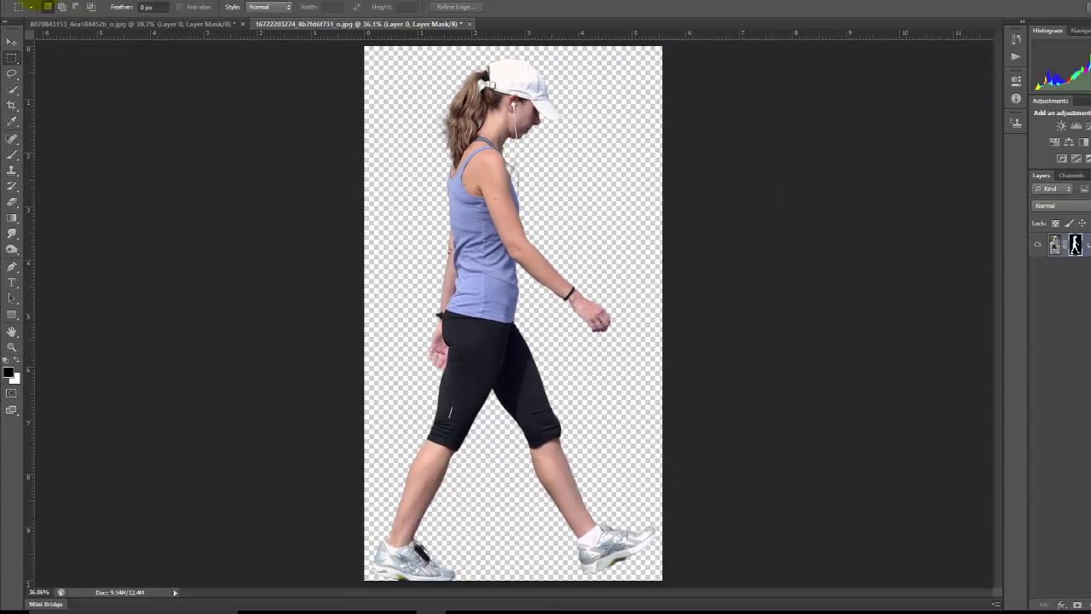
pyautogui.click(32, 7)
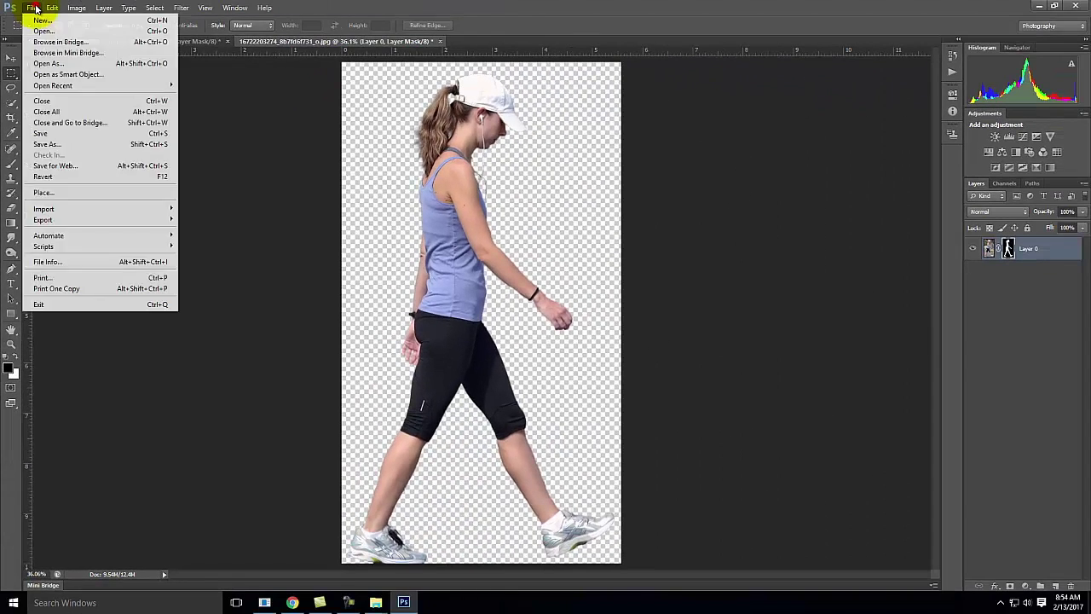
# Open Save for Web and choose the PNG-24 preset for transparency.
pyautogui.click(73, 166)
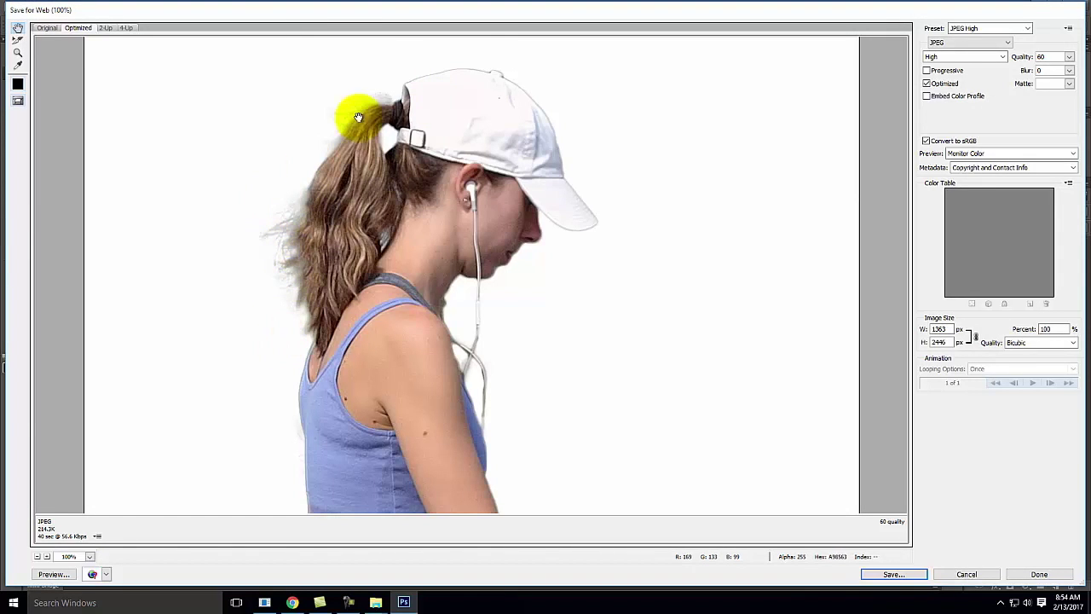
pyautogui.click(980, 28)
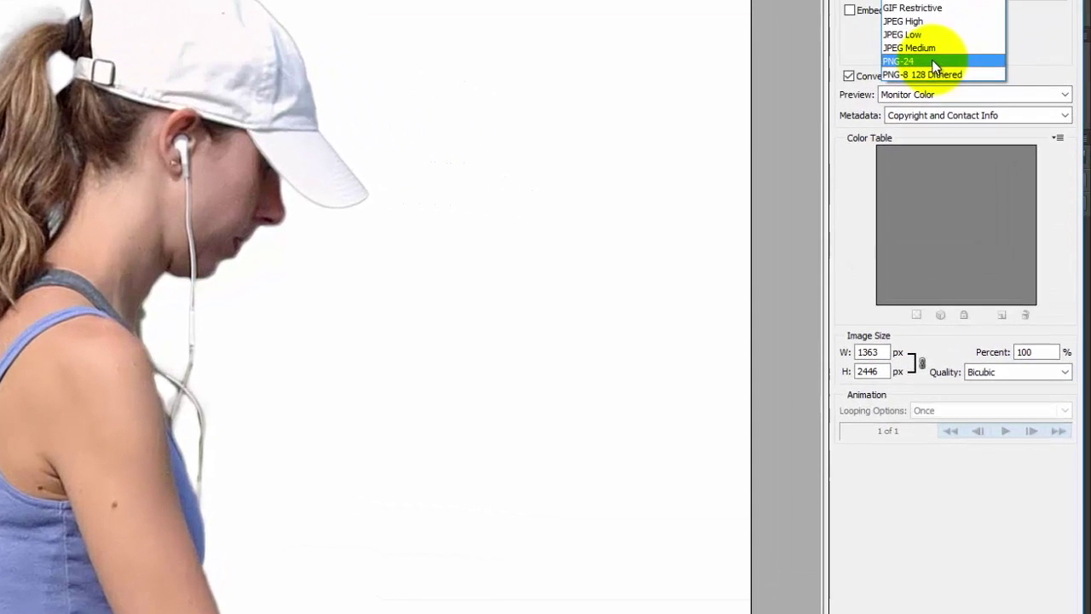
pyautogui.click(933, 61)
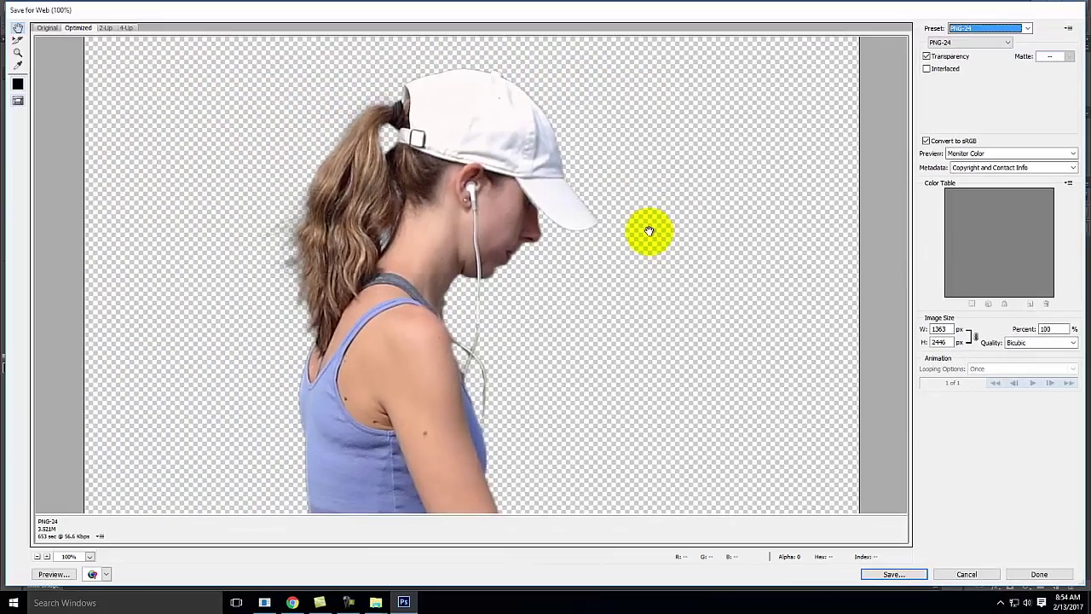
pyautogui.scroll(-10, 413, 208)
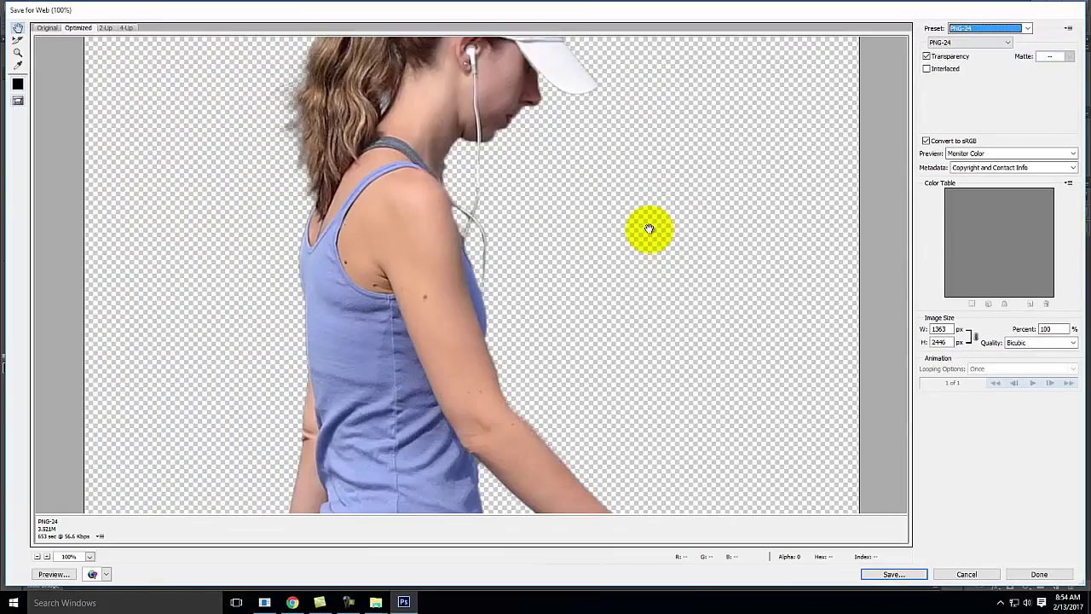
pyautogui.scroll(-10, 649, 229)
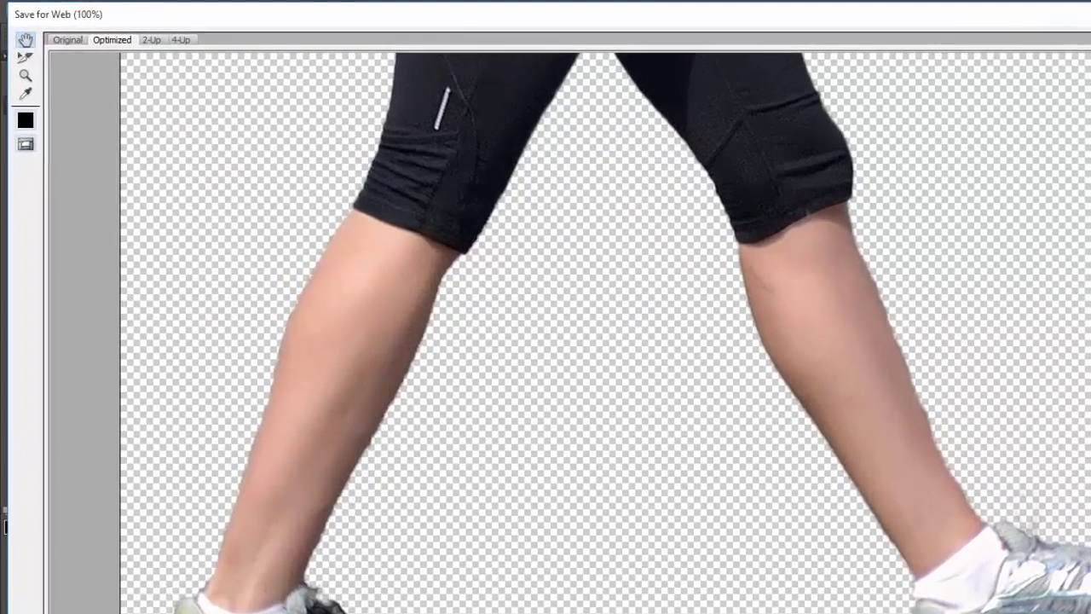
# Save the PNG as Woman_Walking_color in the S2017 folder.
pyautogui.press('Return')
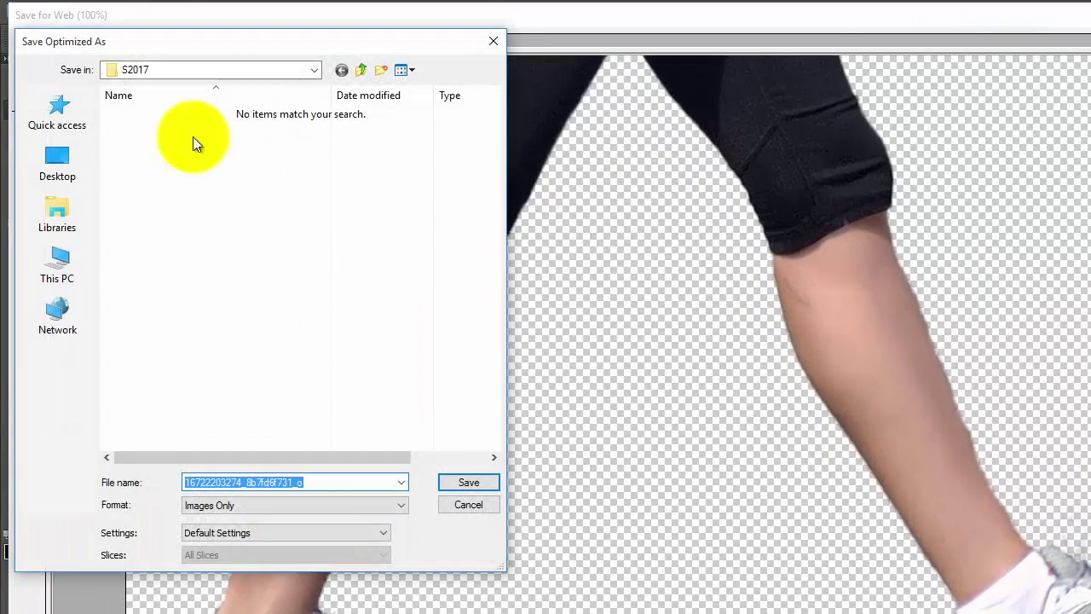
pyautogui.click(170, 72)
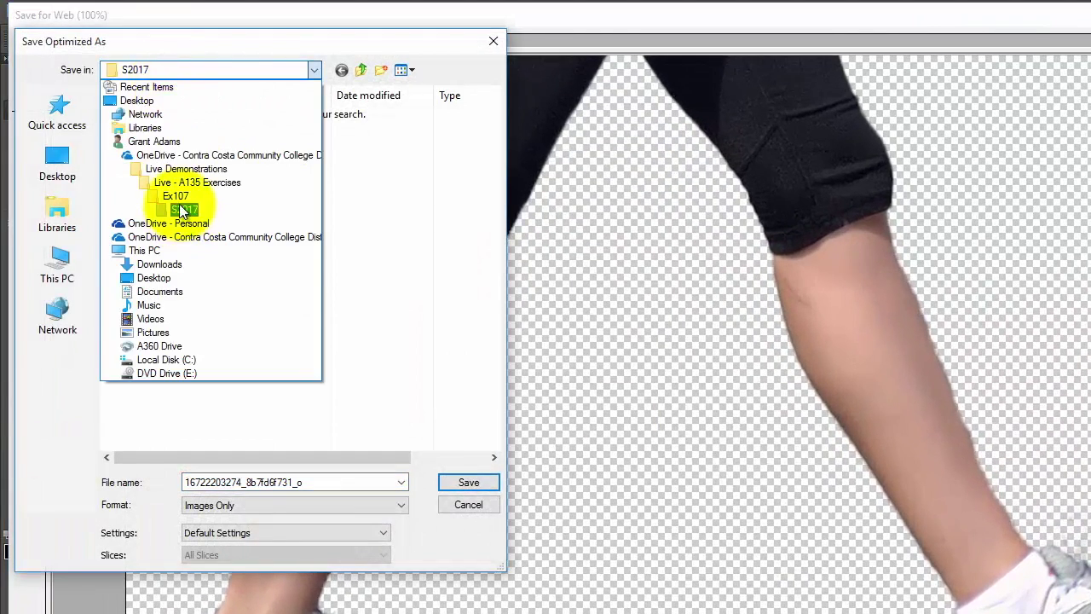
pyautogui.click(183, 209)
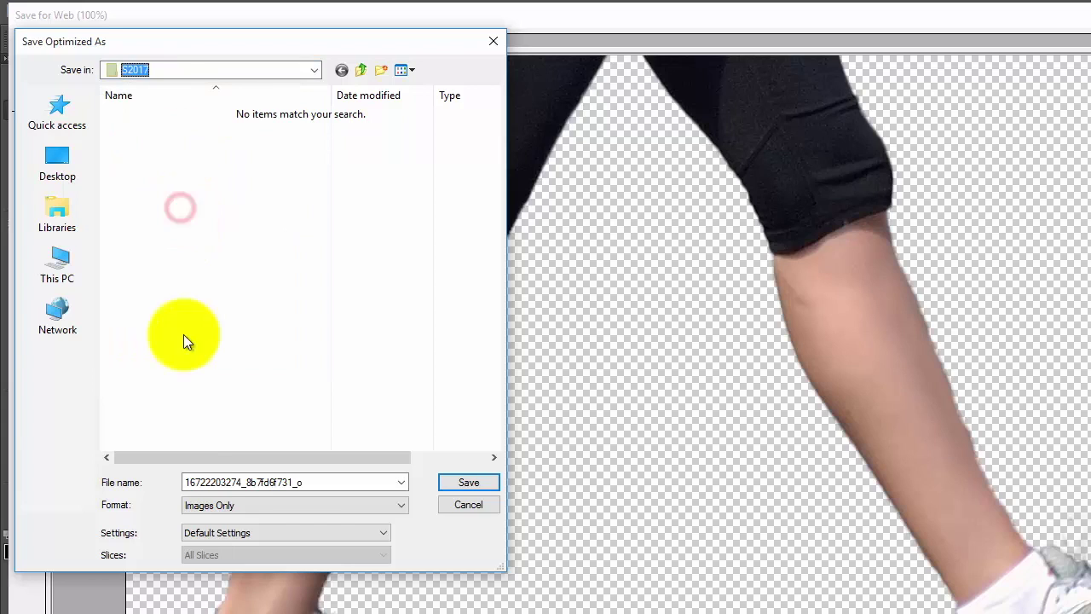
pyautogui.doubleClick(243, 482)
pyautogui.write('Woman_Walking_color')
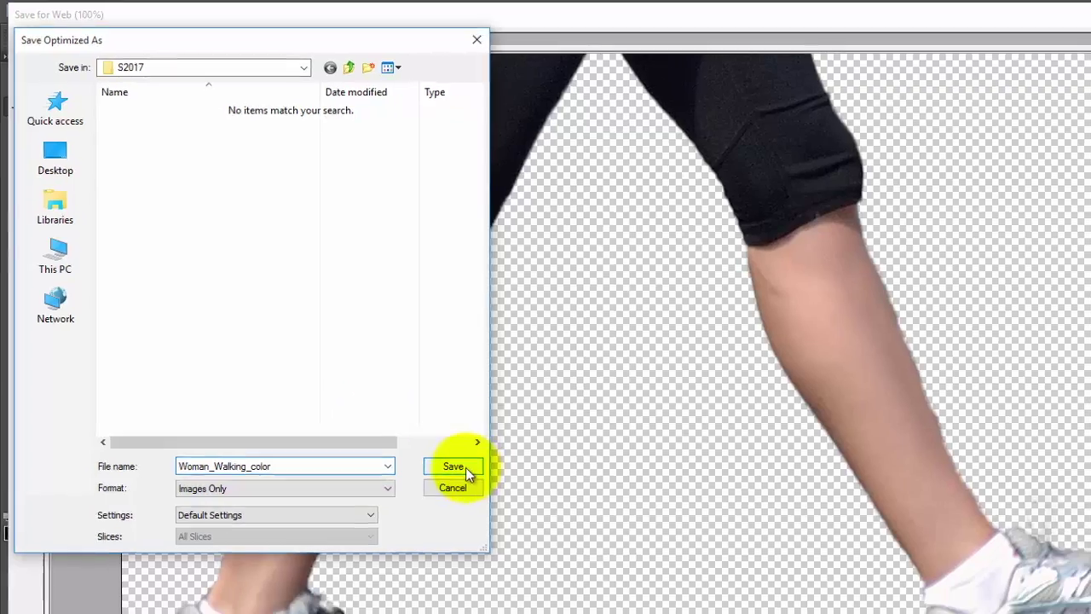
pyautogui.click(469, 482)
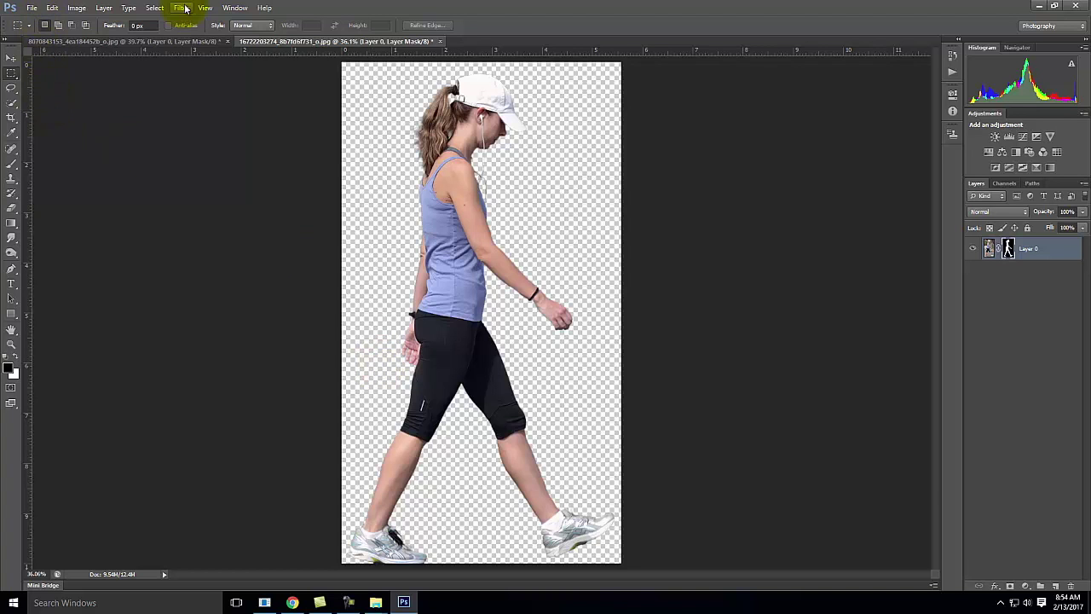
# Add a monochrome Channel Mixer layer using the Black & White Infrared (RGB) preset, then bring up Save for Web.
pyautogui.click(103, 7)
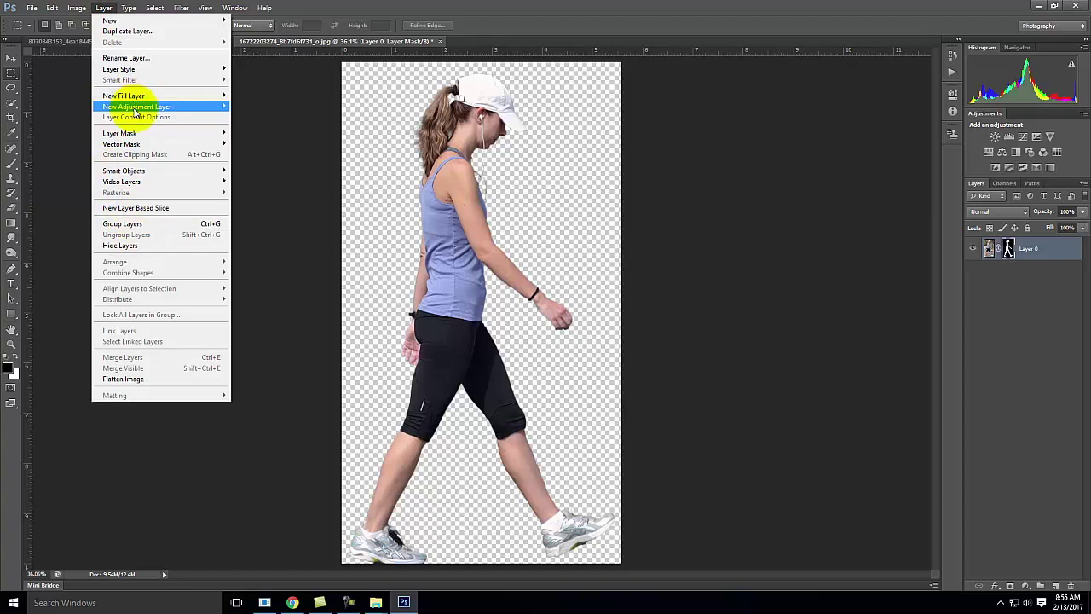
pyautogui.moveTo(136, 105)
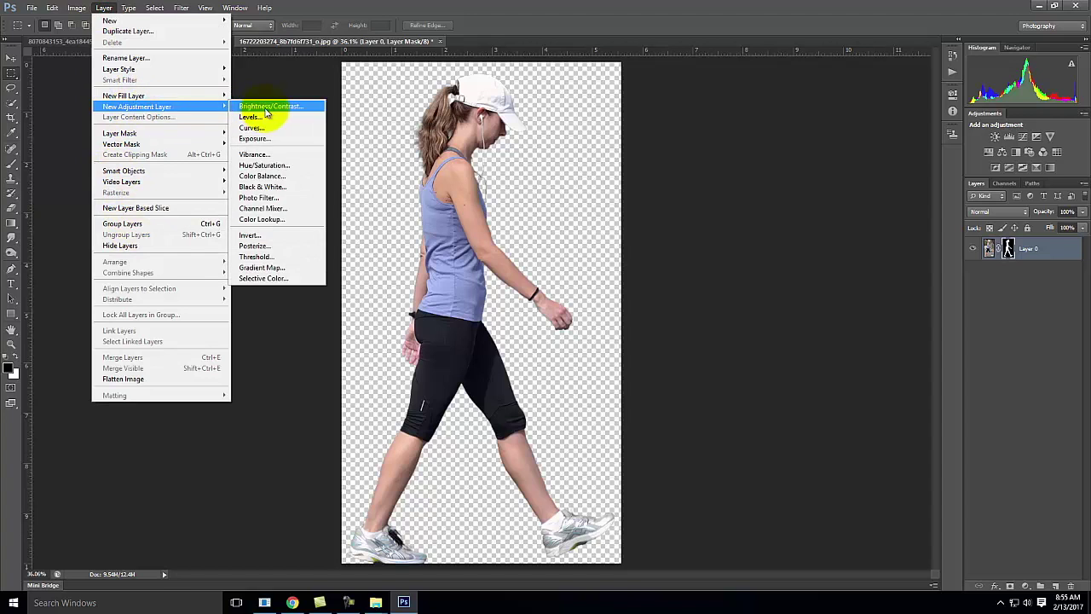
pyautogui.click(264, 208)
pyautogui.click(596, 204)
pyautogui.click(826, 156)
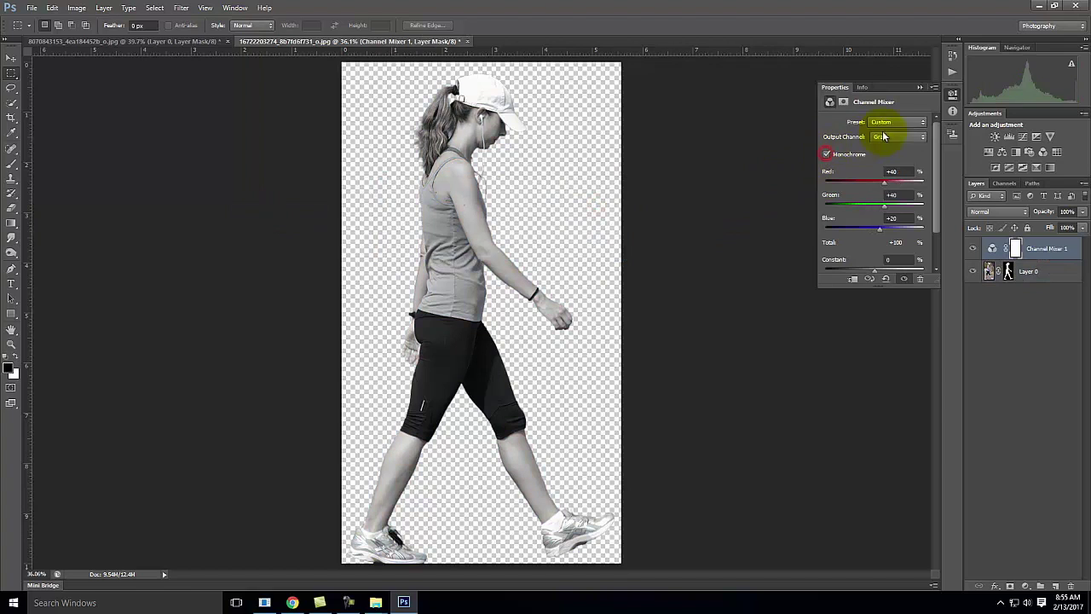
pyautogui.click(894, 124)
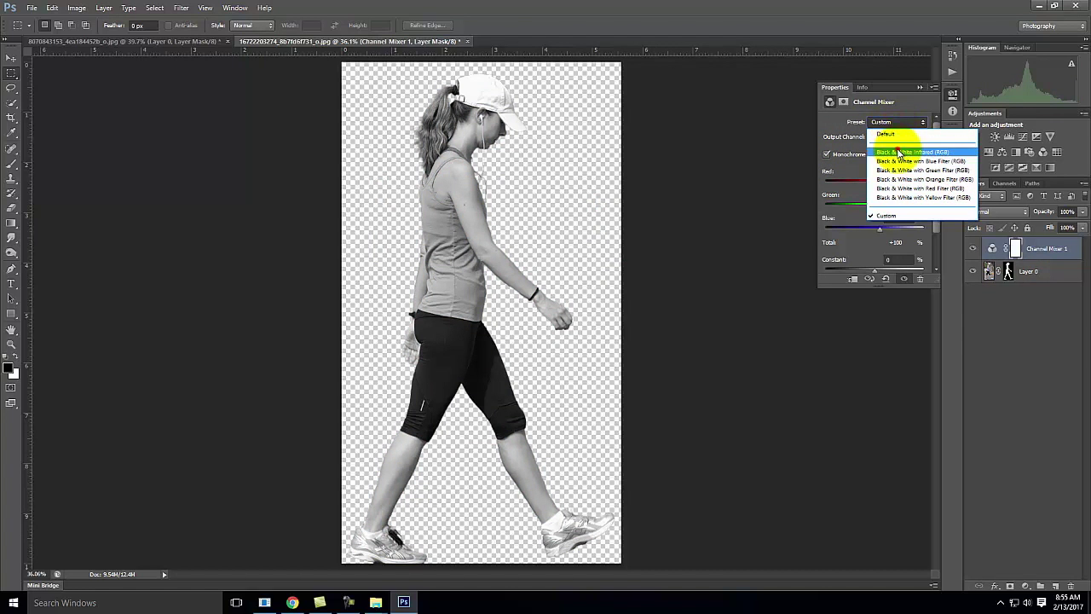
pyautogui.click(900, 153)
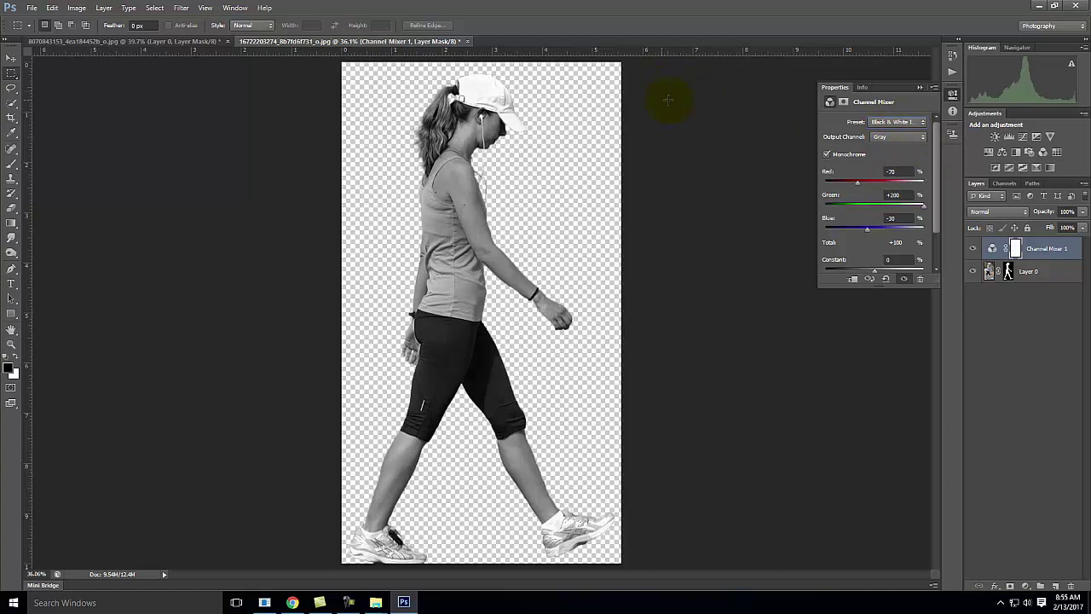
pyautogui.click(31, 7)
pyautogui.click(50, 166)
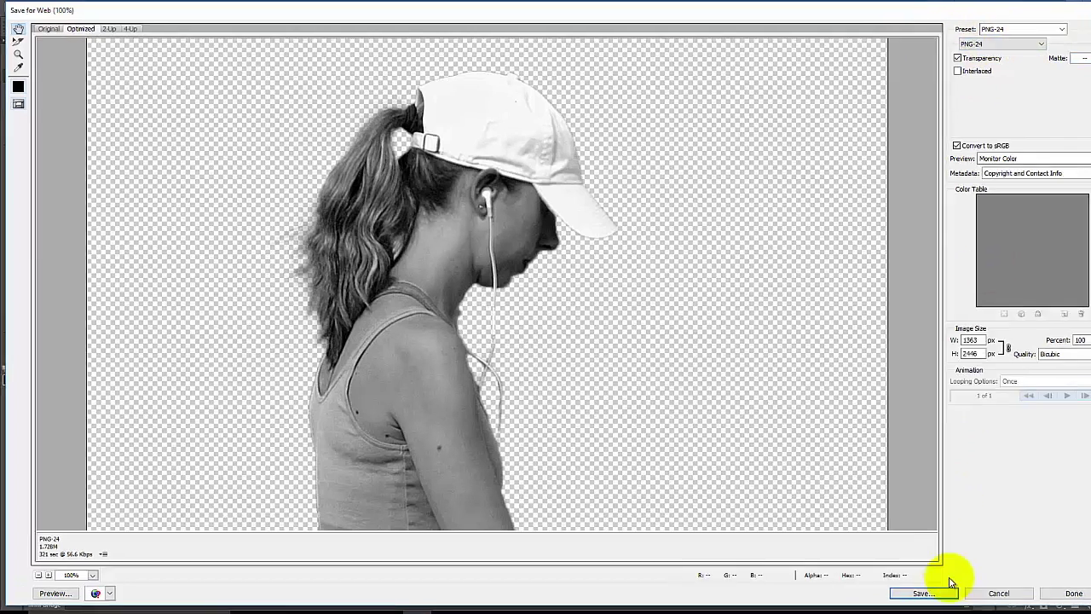
# Save the black-and-white export as Woman_Walking_bw.png in the S2017 folder.
pyautogui.click(894, 574)
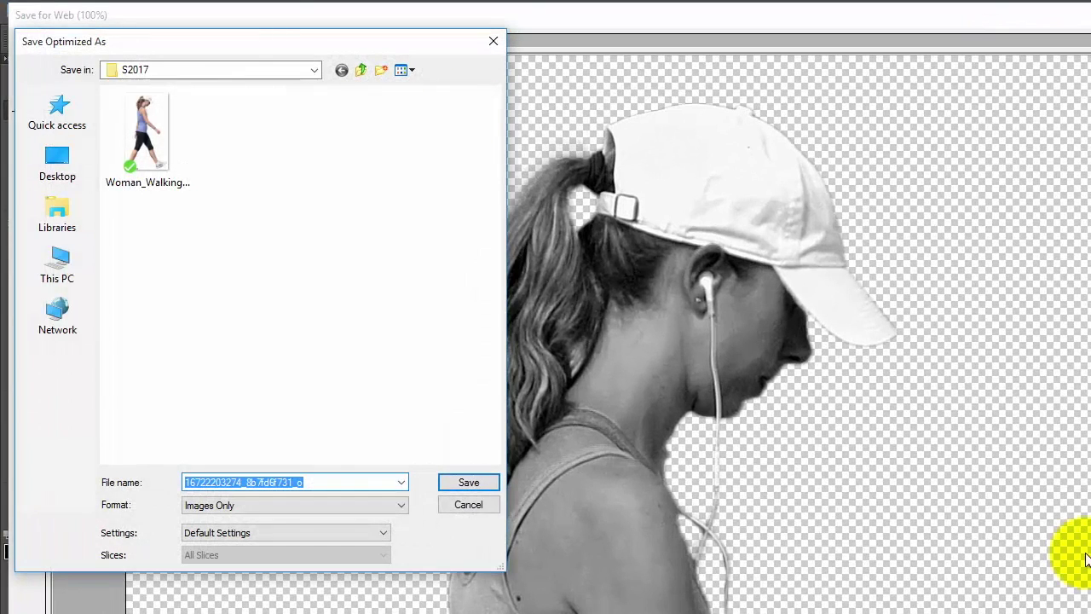
pyautogui.click(119, 170)
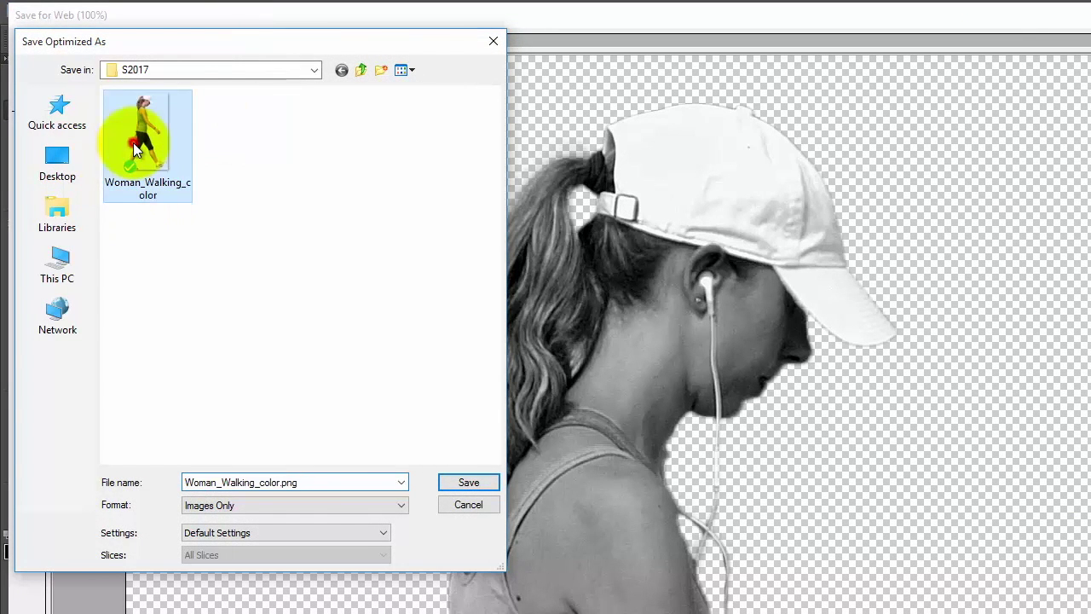
pyautogui.click(270, 482)
pyautogui.click(274, 481)
pyautogui.press('Right')
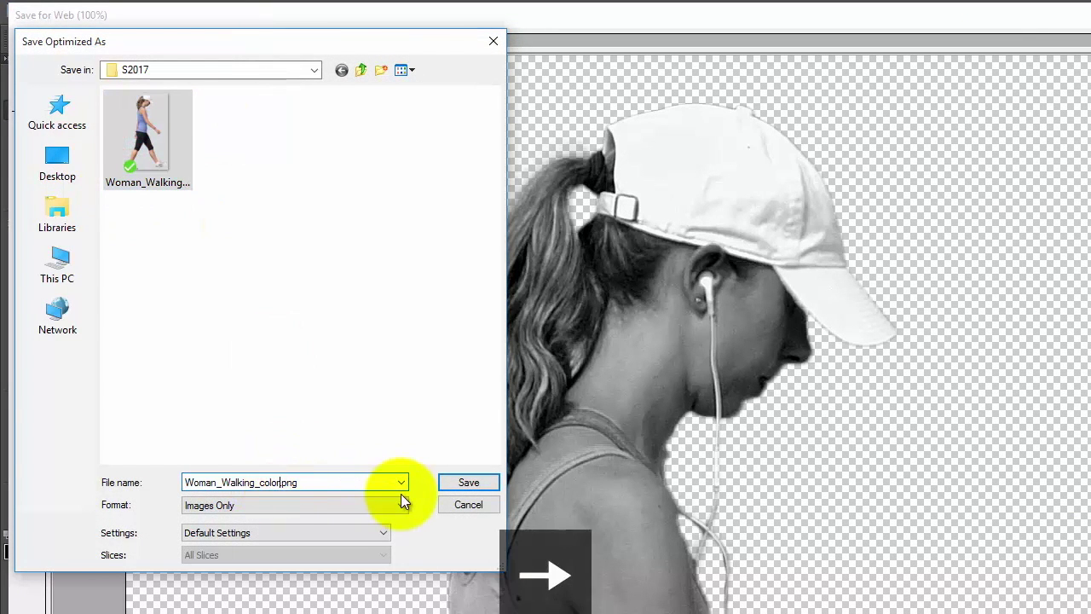
pyautogui.press('BackSpace')
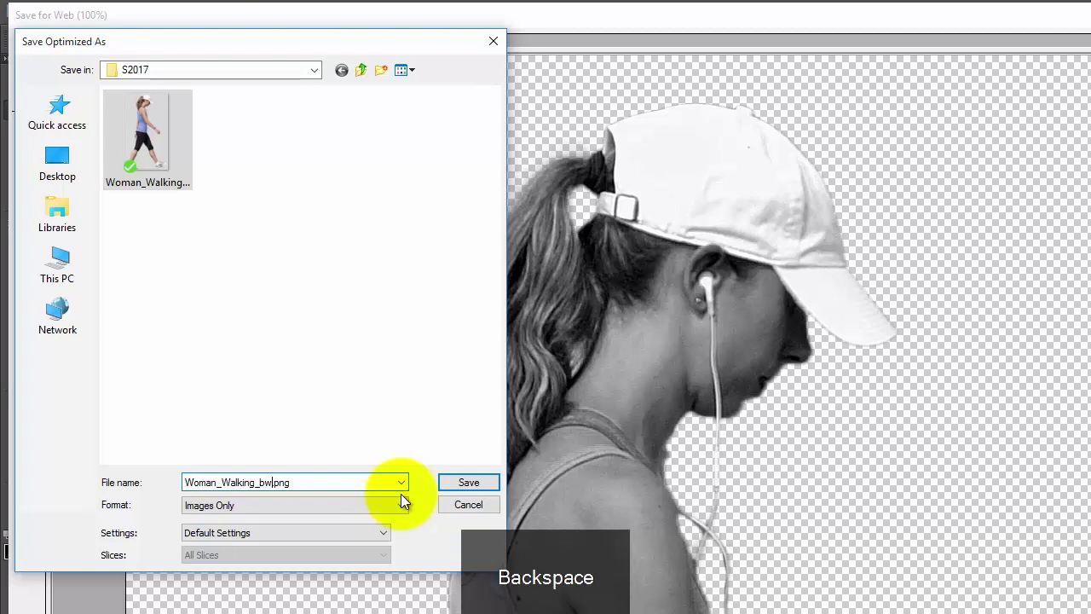
pyautogui.write('bw')
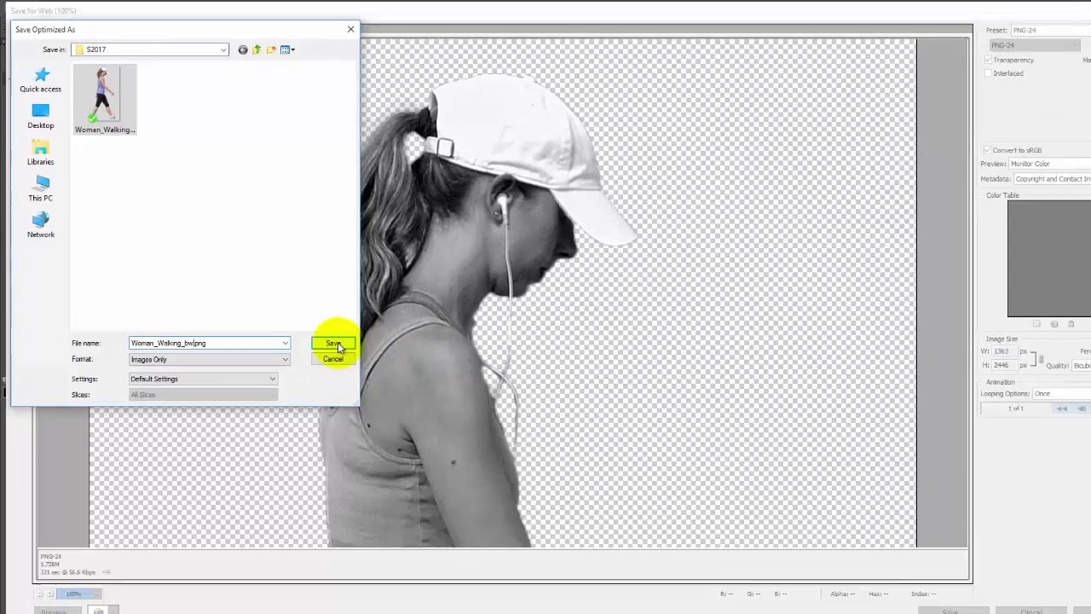
pyautogui.click(334, 343)
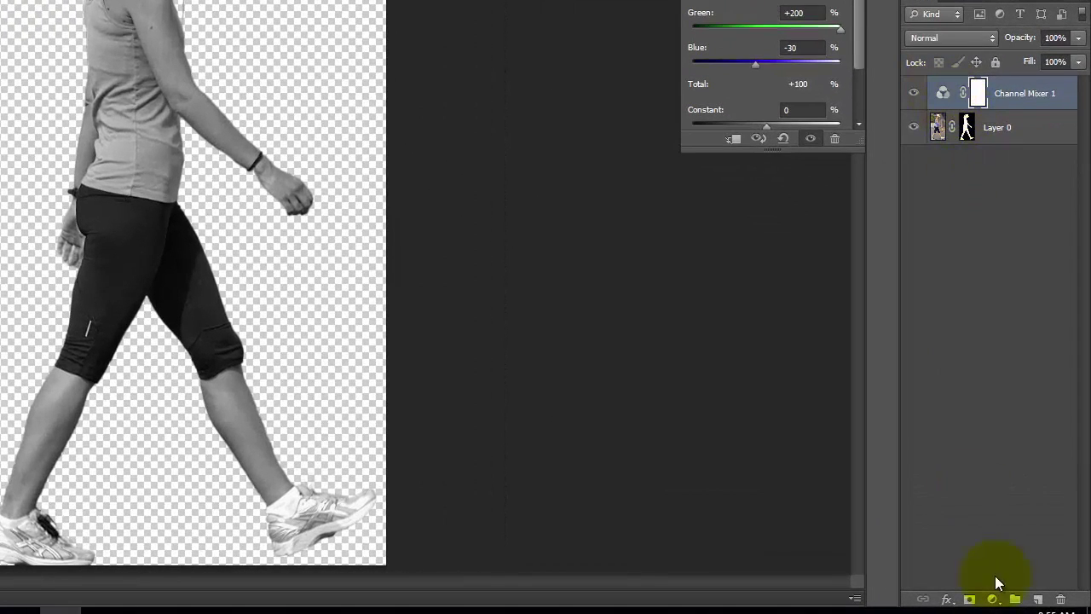
# Hide Channel Mixer 1 and Layer 0, and add a new empty Layer 1 on top.
pyautogui.moveTo(917, 98); pyautogui.dragTo(915, 139)
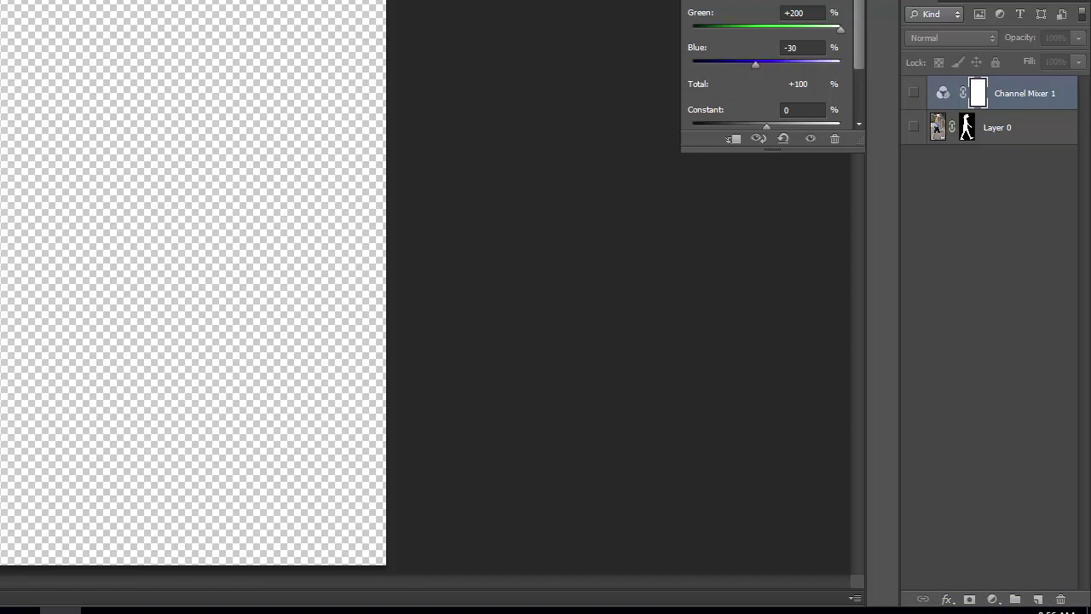
pyautogui.click(1042, 599)
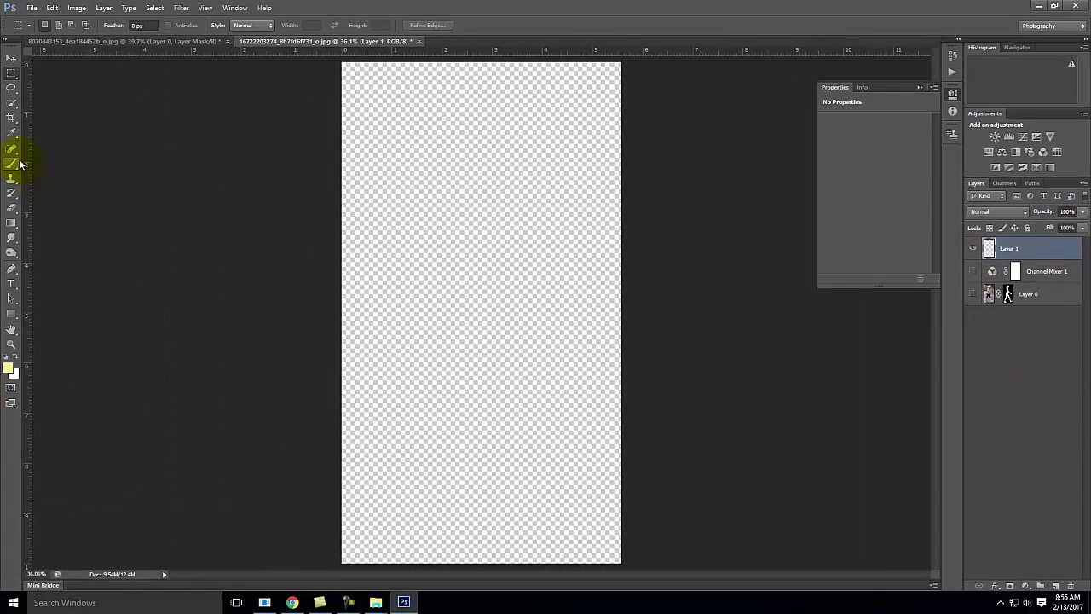
# Choose the Brush tool and set the foreground colour to dark grey CMYK 0/0/0/75.
pyautogui.click(12, 165)
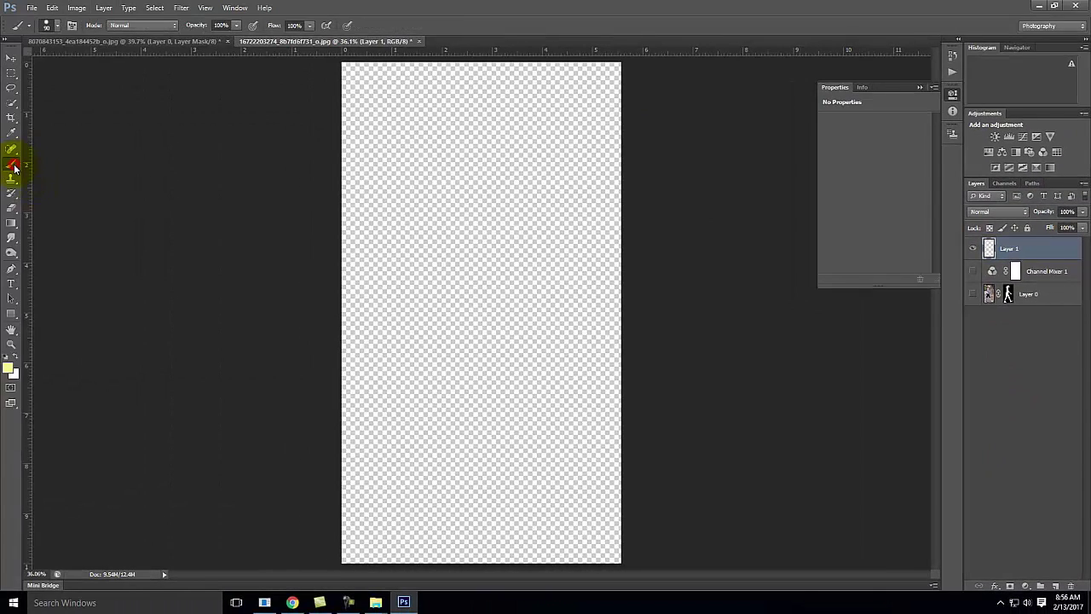
pyautogui.click(8, 369)
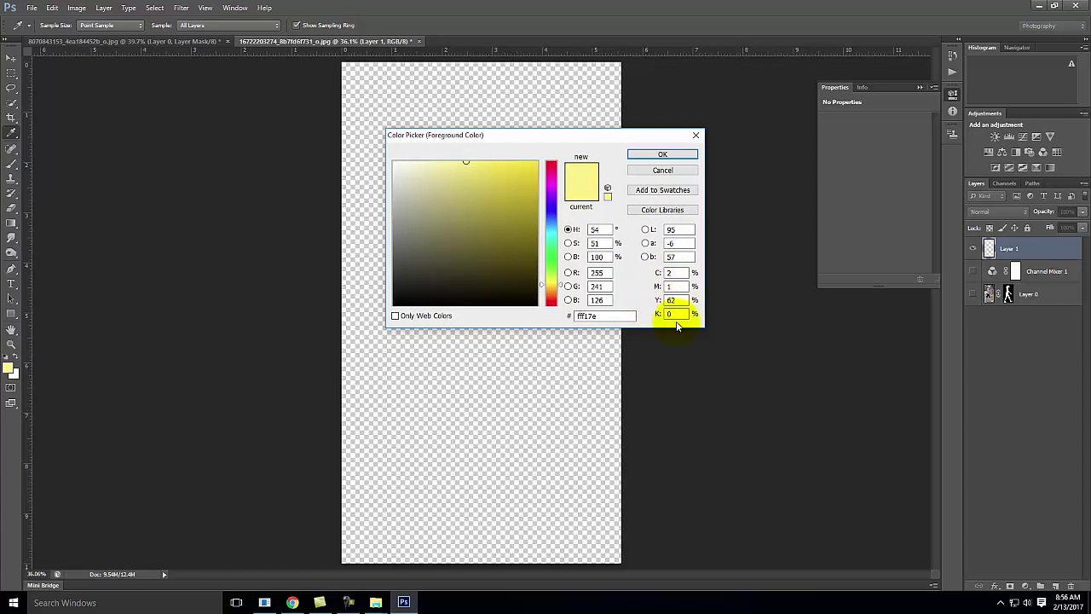
pyautogui.click(673, 271)
pyautogui.write('0')
pyautogui.press('Tab')
pyautogui.write('0')
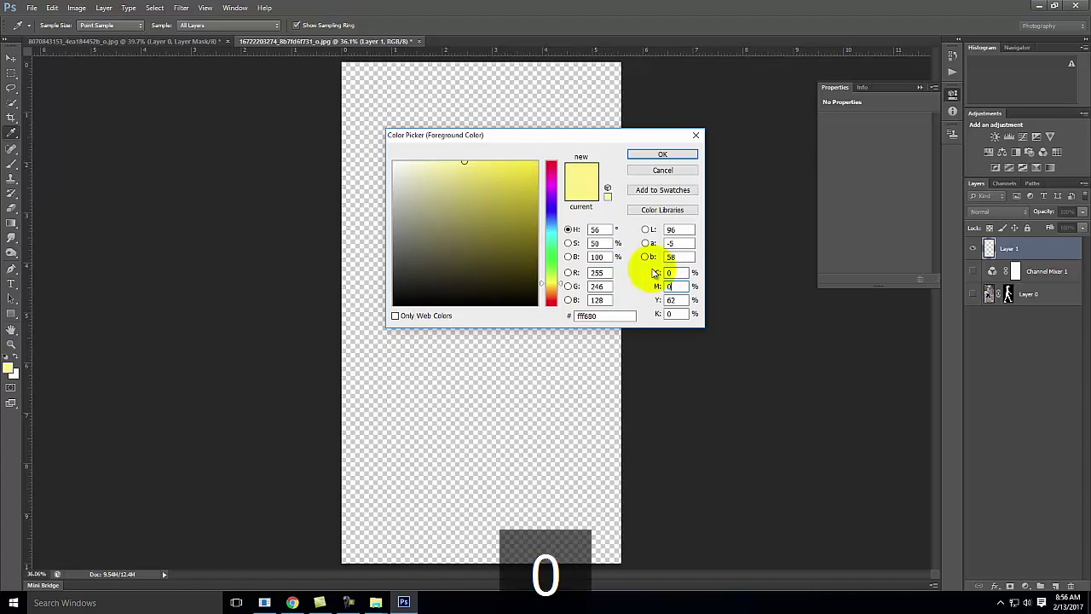
pyautogui.press('Tab')
pyautogui.write('0')
pyautogui.press('Tab')
pyautogui.write('75')
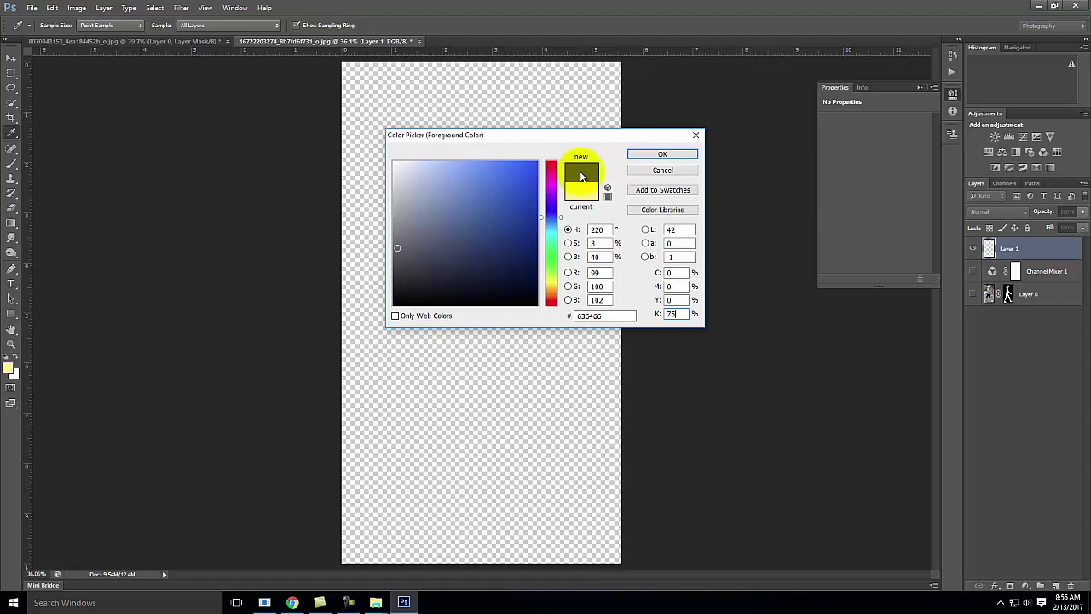
pyautogui.click(663, 156)
pyautogui.press('b')
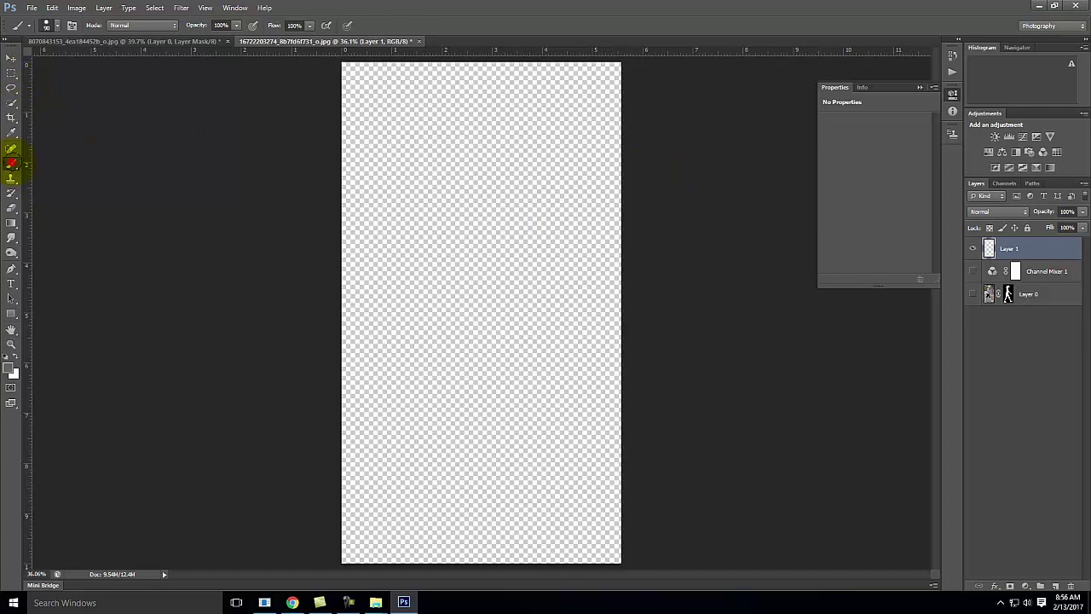
# Enlarge the brush and paint Layer 1 solid grey across the whole canvas.
pyautogui.moveTo(434, 105)
pyautogui.mouseDown()
pyautogui.moveTo(282, 132)
pyautogui.moveTo(380, 178)
pyautogui.moveTo(539, 196)
pyautogui.moveTo(478, 202)
pyautogui.mouseUp()
pyautogui.press(']')
pyautogui.press(']')
pyautogui.press(']')
pyautogui.press(']')
pyautogui.press(']')
pyautogui.press(']')
pyautogui.press(']')
pyautogui.press(']')
pyautogui.press(']')
pyautogui.press(']')
pyautogui.press(']')
pyautogui.press(']')
pyautogui.press(']')
pyautogui.press(']')
pyautogui.press(']')
pyautogui.moveTo(588, 281)
pyautogui.mouseDown()
pyautogui.moveTo(267, 254)
pyautogui.moveTo(548, 142)
pyautogui.moveTo(624, 95)
pyautogui.moveTo(743, 292)
pyautogui.moveTo(325, 398)
pyautogui.moveTo(355, 448)
pyautogui.moveTo(767, 472)
pyautogui.moveTo(333, 488)
pyautogui.moveTo(775, 509)
pyautogui.moveTo(798, 490)
pyautogui.moveTo(572, 98)
pyautogui.moveTo(250, 189)
pyautogui.moveTo(478, 492)
pyautogui.mouseUp()
pyautogui.click(987, 250)
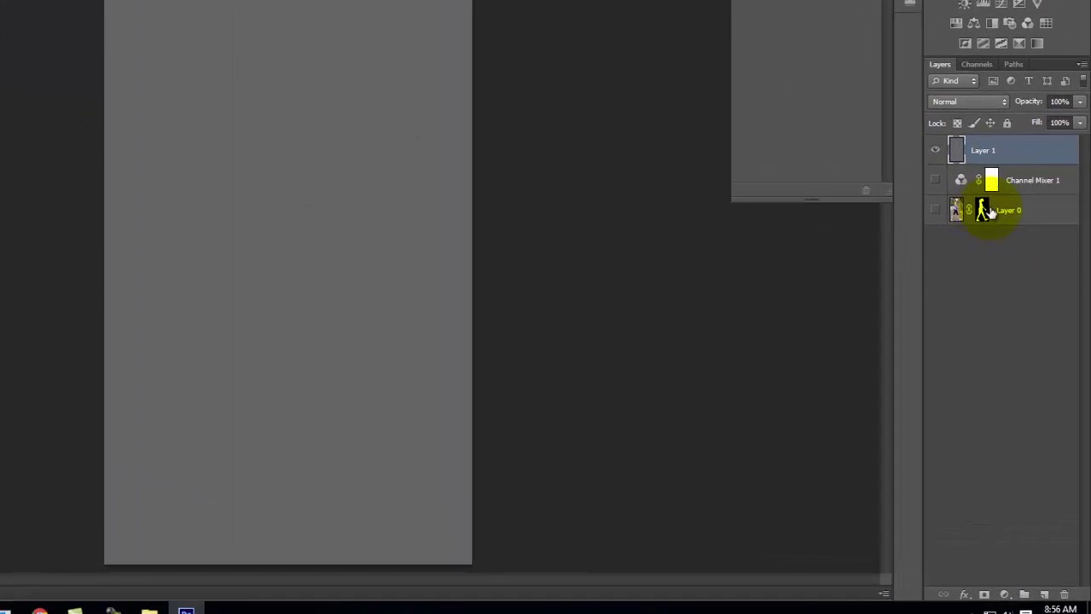
# Copy Layer 0's mask onto the grey Layer 1 to form the silhouette, then bring up Save for Web.
pyautogui.click(967, 163)
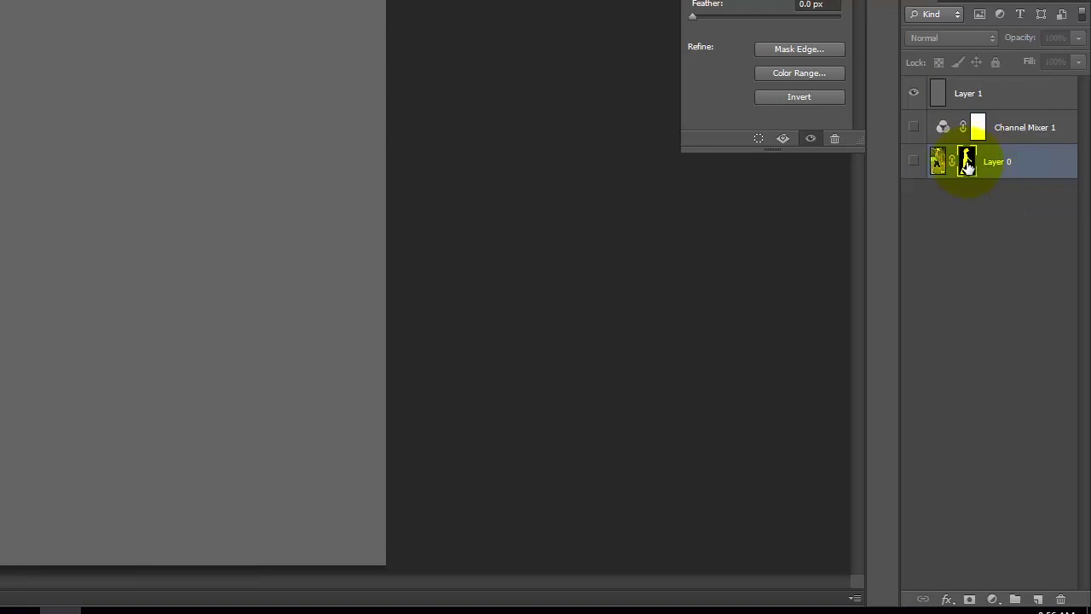
pyautogui.moveTo(967, 166); pyautogui.dragTo(974, 97)
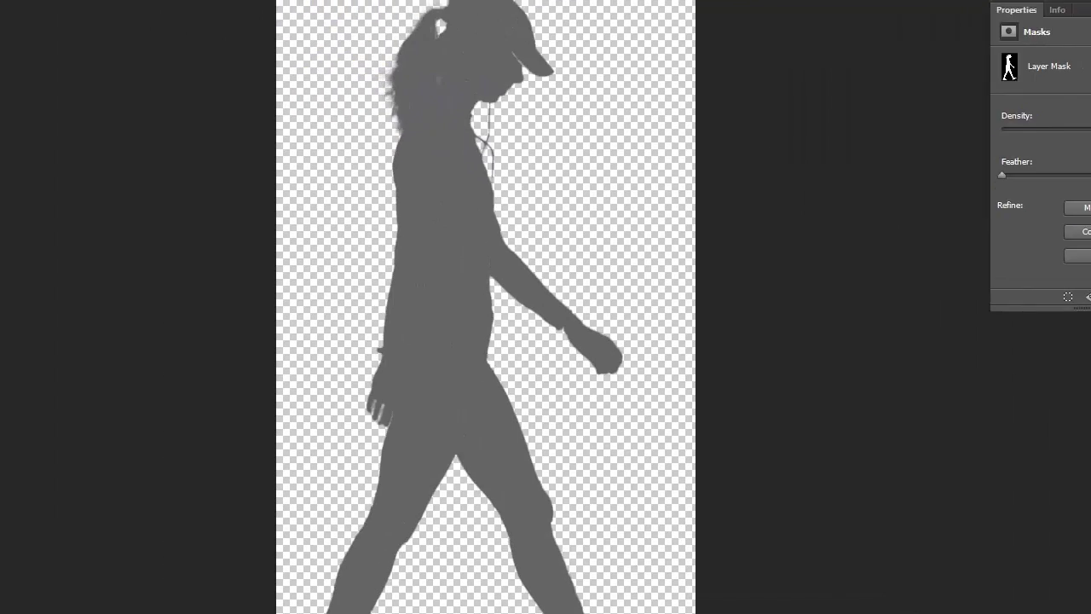
pyautogui.click(47, 11)
pyautogui.click(68, 248)
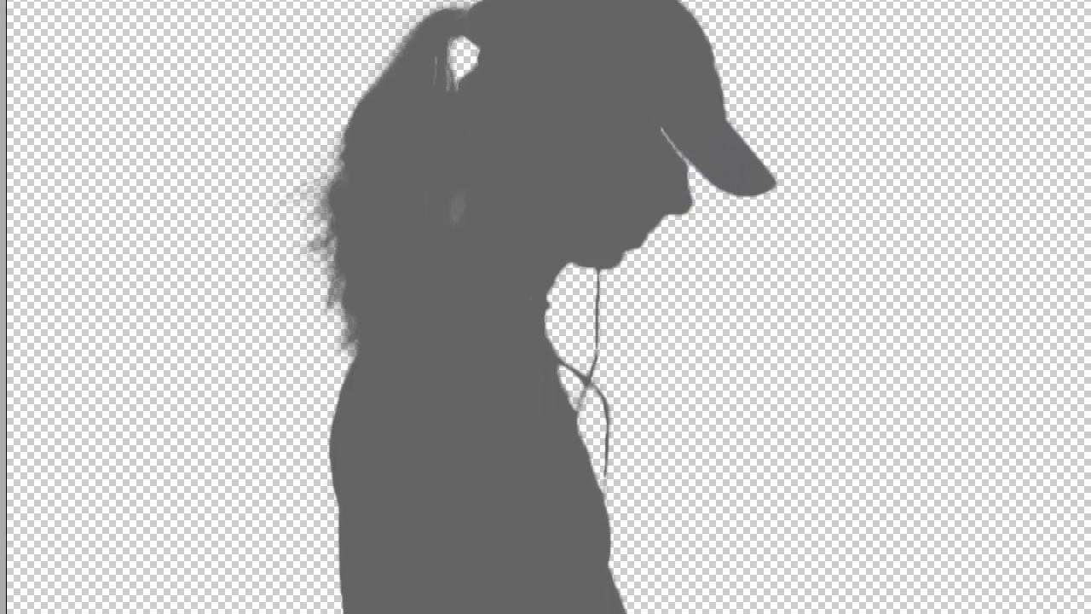
# Save the grey silhouette export as Woman_Walking_gray.png.
pyautogui.press('Return')
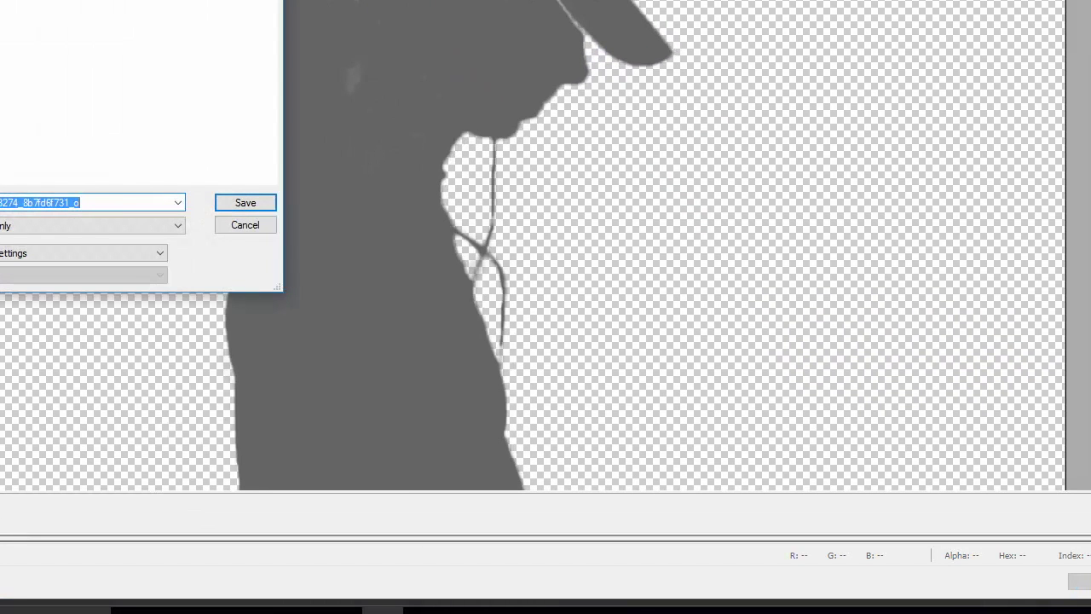
pyautogui.write('Walking_color.png')
pyautogui.doubleClick(49, 200)
pyautogui.press('BackSpace')
pyautogui.write('Walking_color.png')
pyautogui.press('BackSpace')
pyautogui.press('BackSpace')
pyautogui.press('BackSpace')
pyautogui.press('BackSpace')
pyautogui.press('BackSpace')
pyautogui.press('BackSpace')
pyautogui.press('BackSpace')
pyautogui.press('BackSpace')
pyautogui.press('BackSpace')
pyautogui.write('gray')
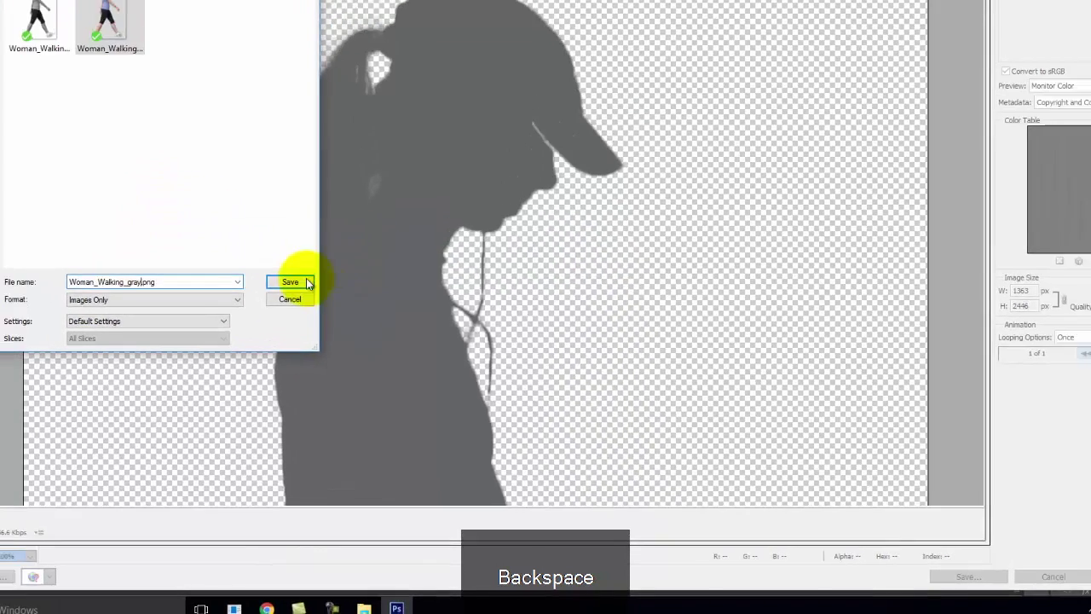
pyautogui.click(309, 283)
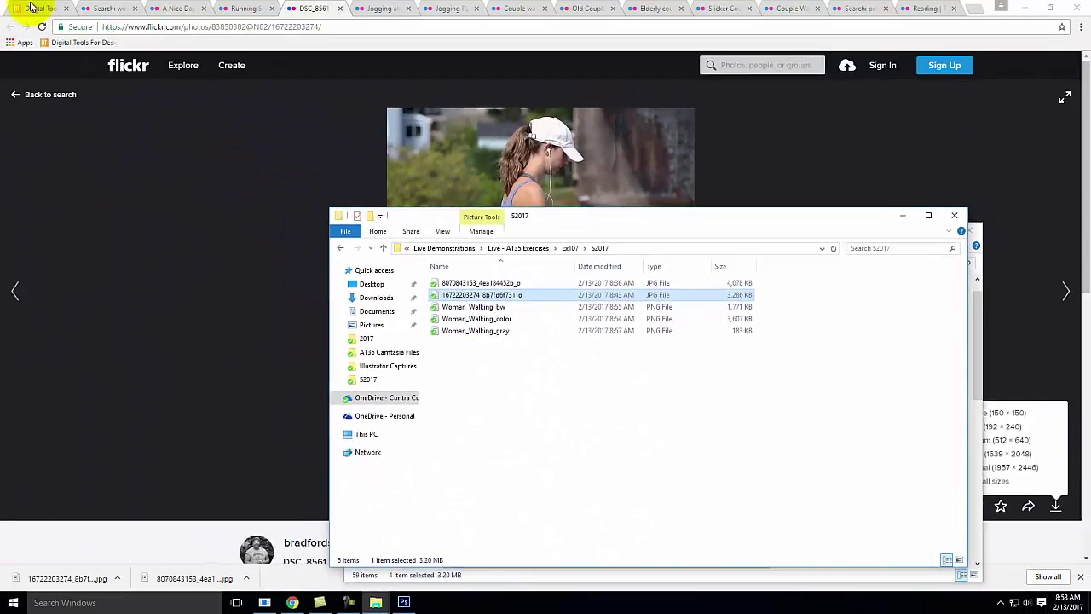
# Create a new WordPress post titled 'Woman Walking'.
pyautogui.click(33, 8)
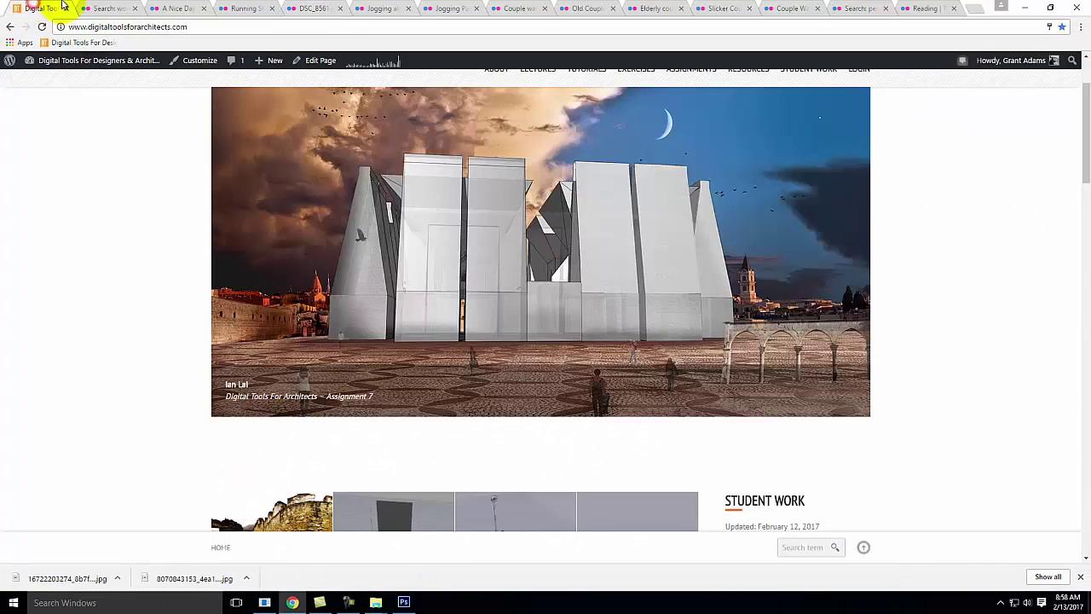
pyautogui.moveTo(272, 62)
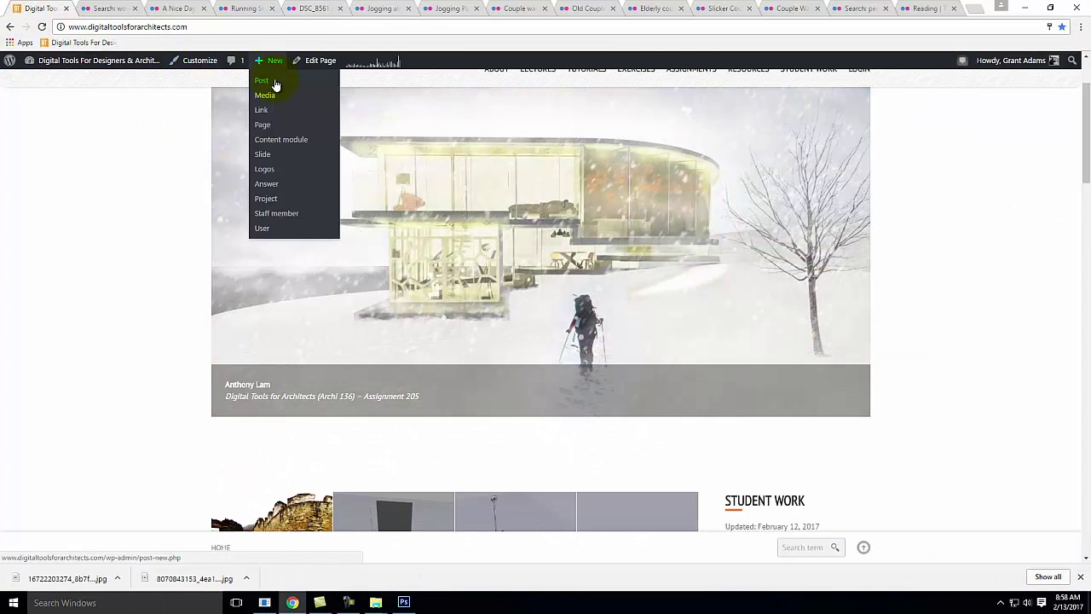
pyautogui.click(276, 82)
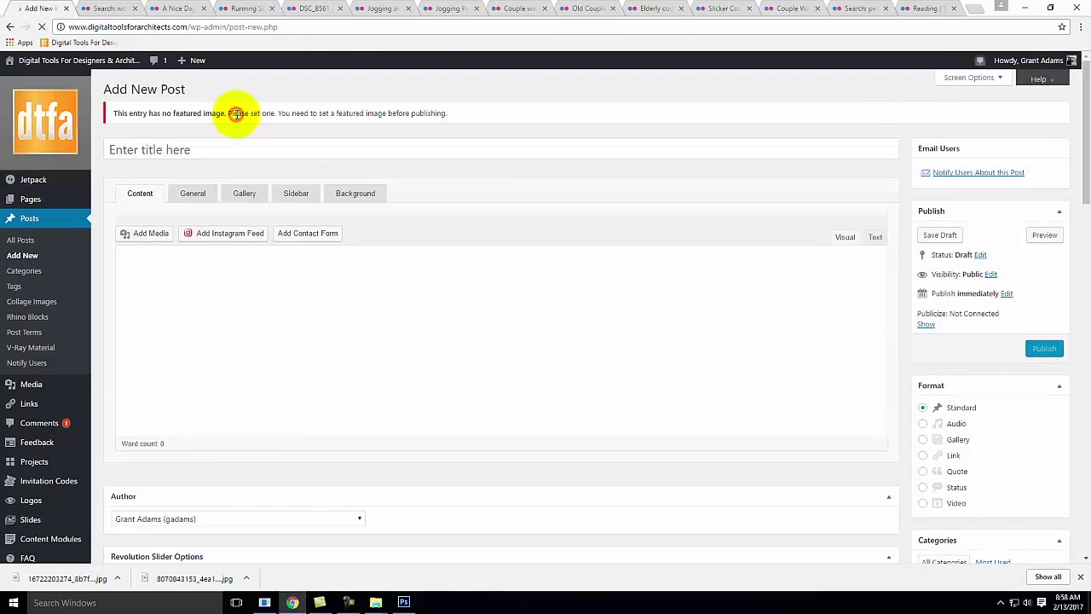
pyautogui.click(176, 149)
pyautogui.write('Woman ')
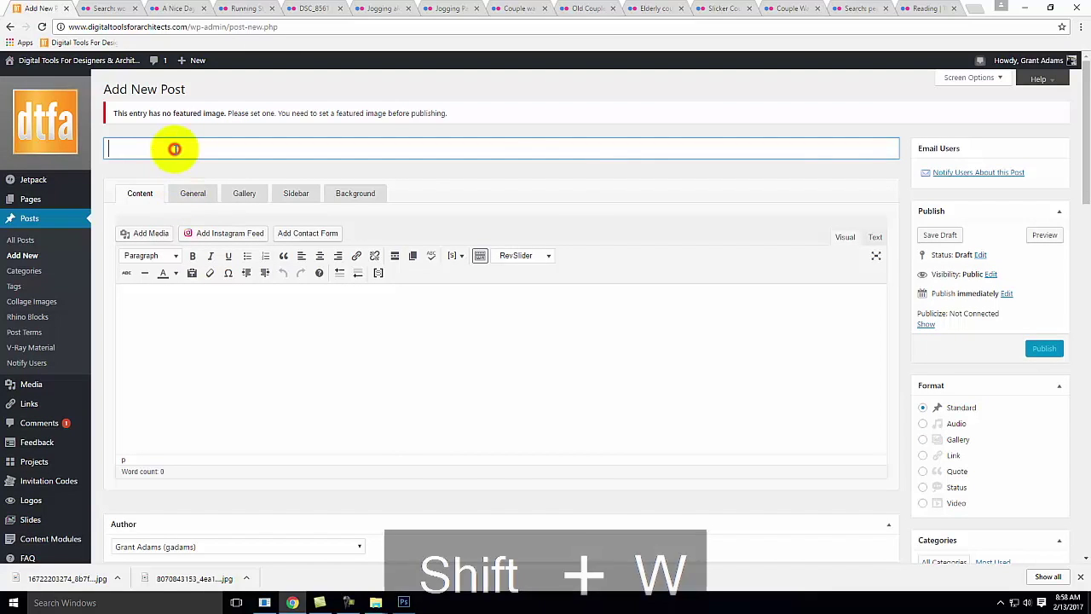
pyautogui.write('Walking')
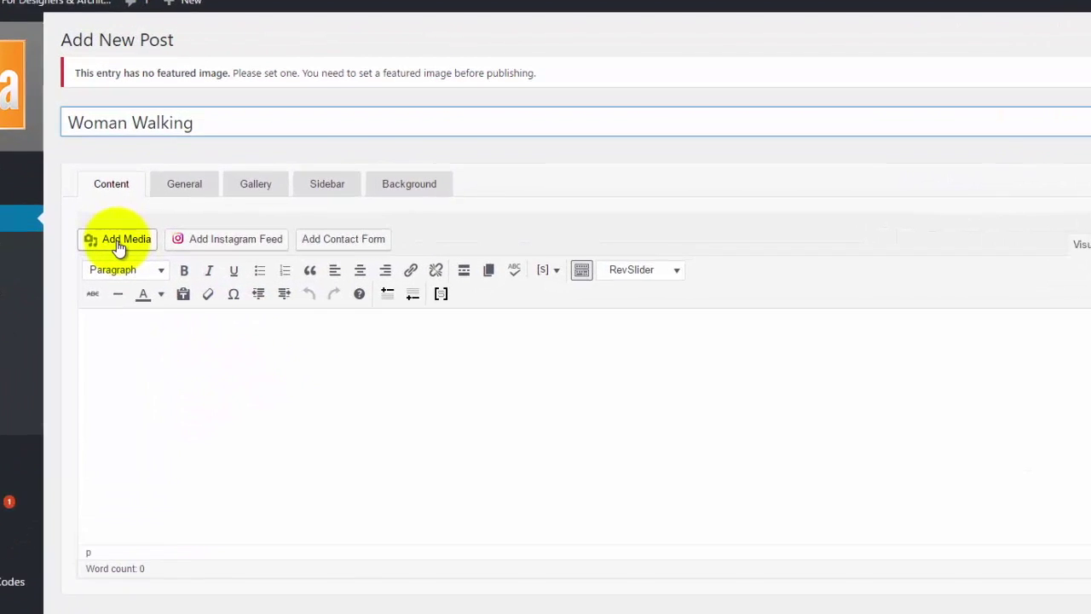
# Upload Woman_Walking_bw, _color and _gray PNGs from the S2017 folder and insert them into the post.
pyautogui.click(119, 245)
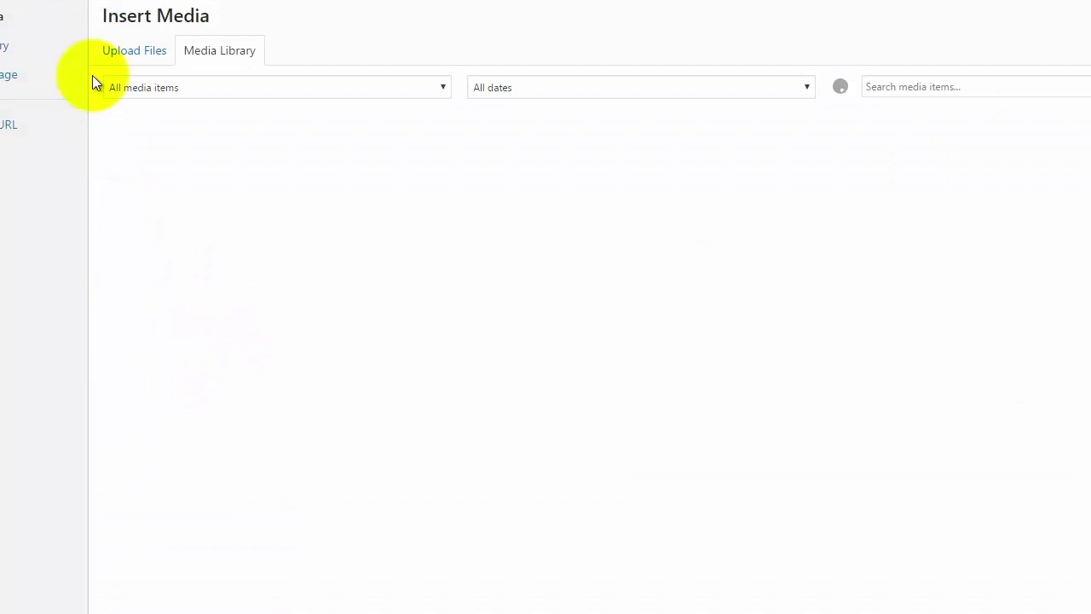
pyautogui.click(134, 61)
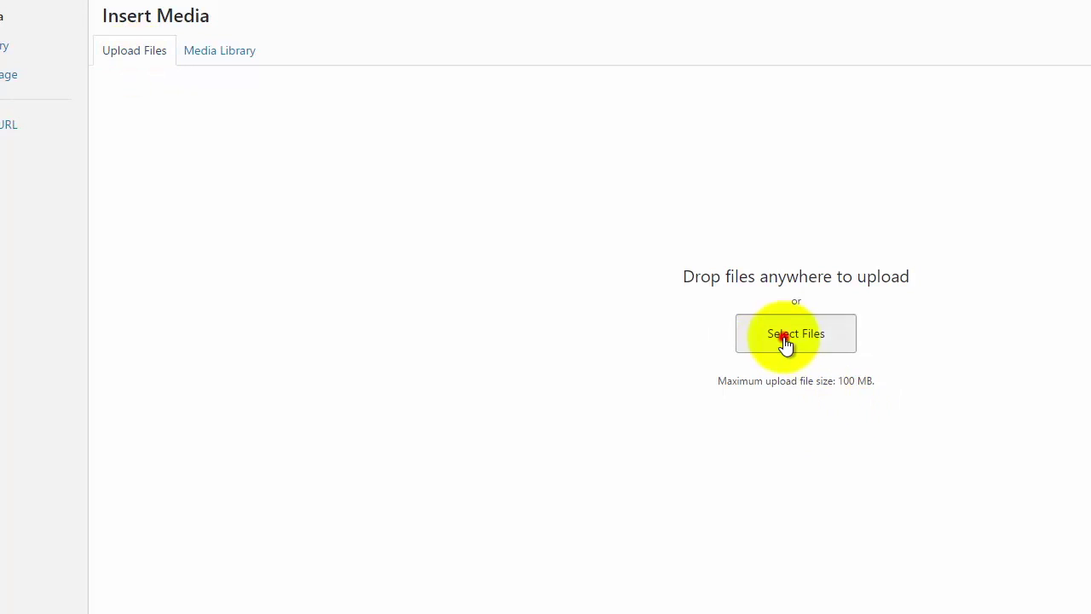
pyautogui.click(785, 336)
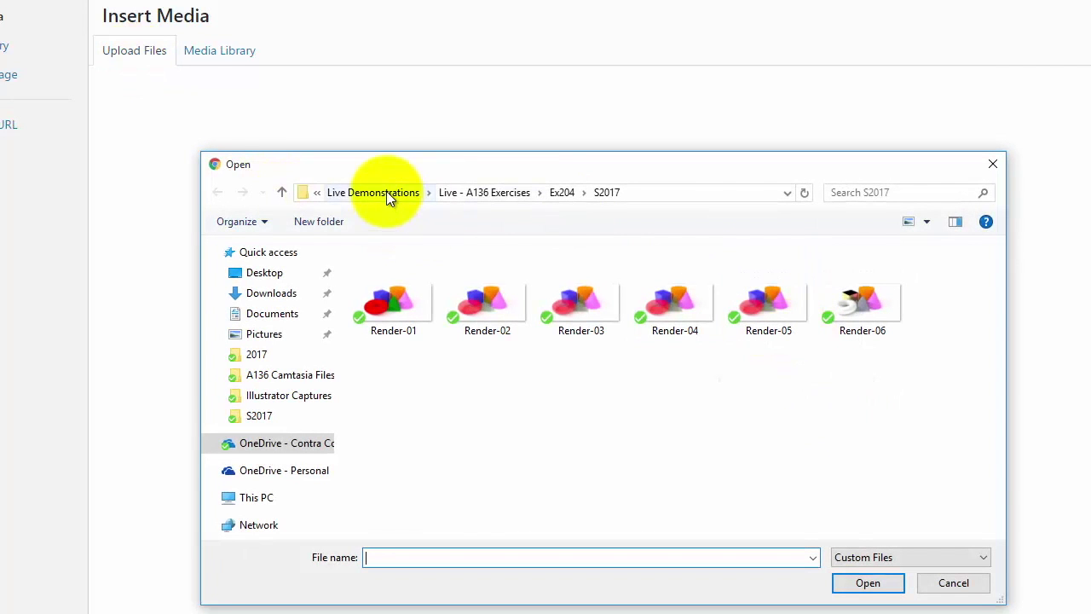
pyautogui.click(386, 191)
pyautogui.doubleClick(389, 270)
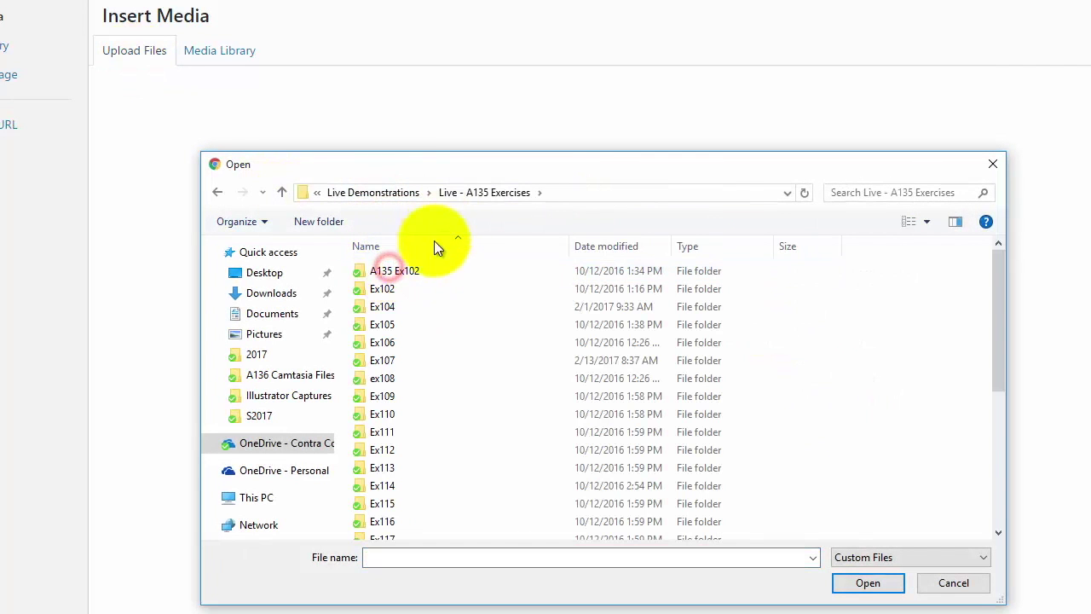
pyautogui.doubleClick(415, 357)
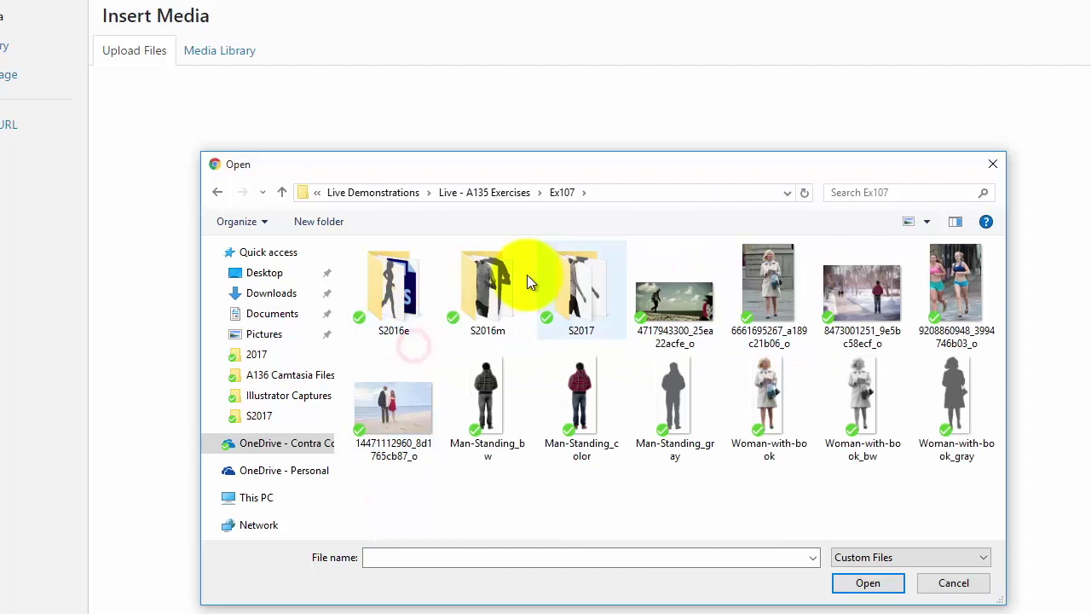
pyautogui.doubleClick(601, 304)
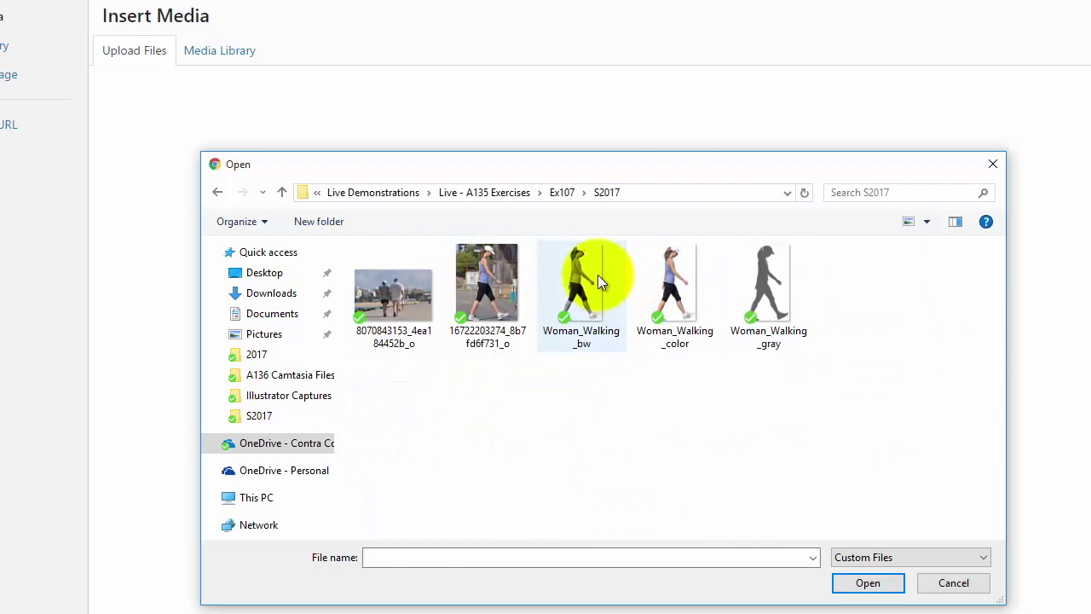
pyautogui.click(597, 274)
pyautogui.keyDown('ctrl'); pyautogui.click(693, 296); pyautogui.keyUp('ctrl')
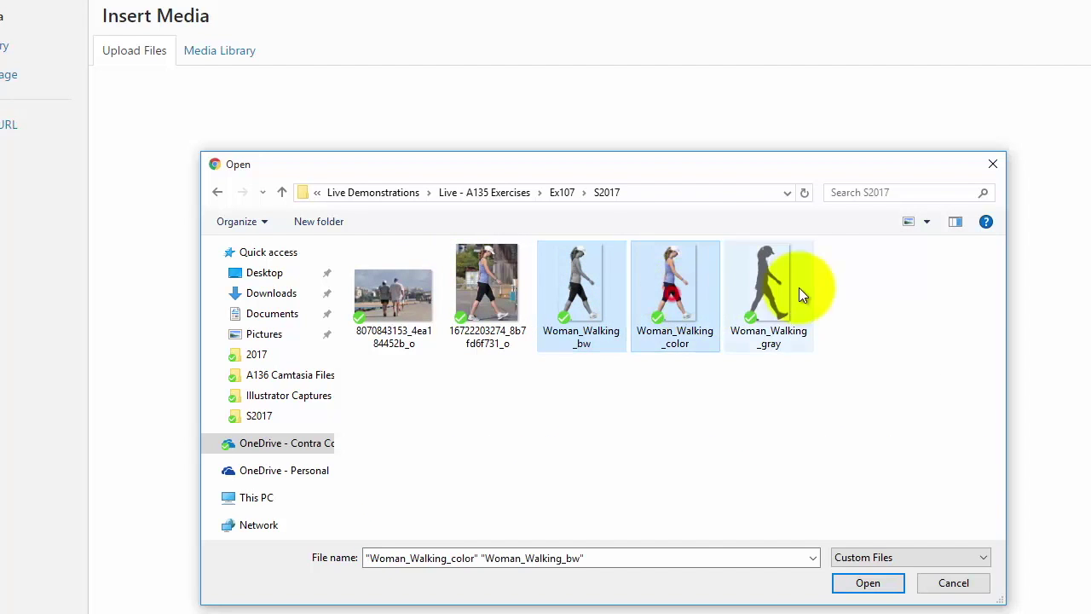
pyautogui.keyDown('ctrl'); pyautogui.click(765, 296); pyautogui.keyUp('ctrl')
pyautogui.click(878, 583)
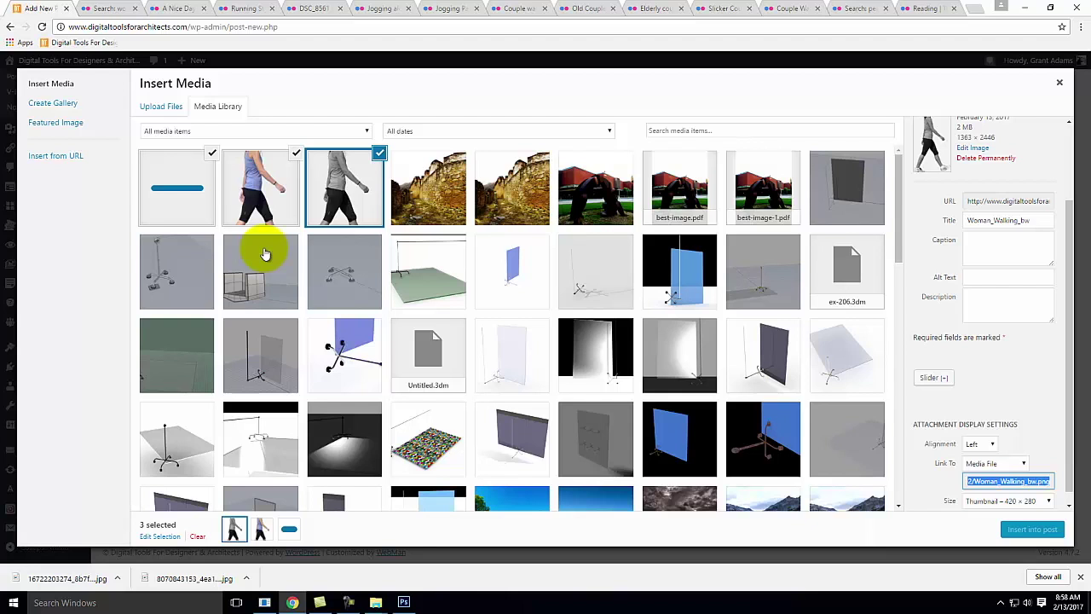
pyautogui.click(1033, 529)
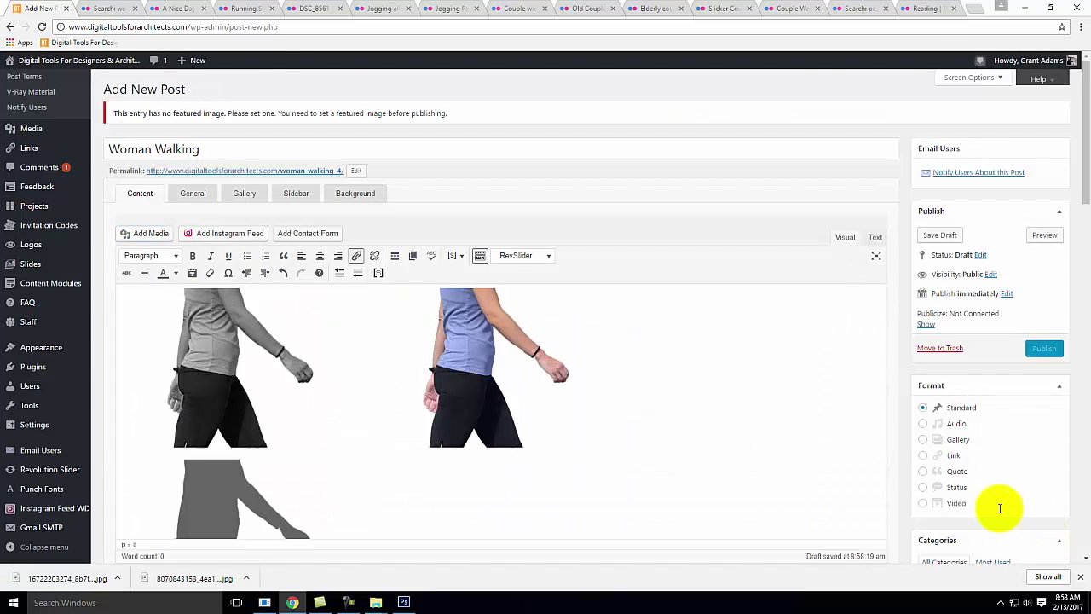
# Set the colour walking-woman cutout from the Media Library as the post's featured image.
pyautogui.scroll(-3, 466, 357)
pyautogui.scroll(3, 465, 358)
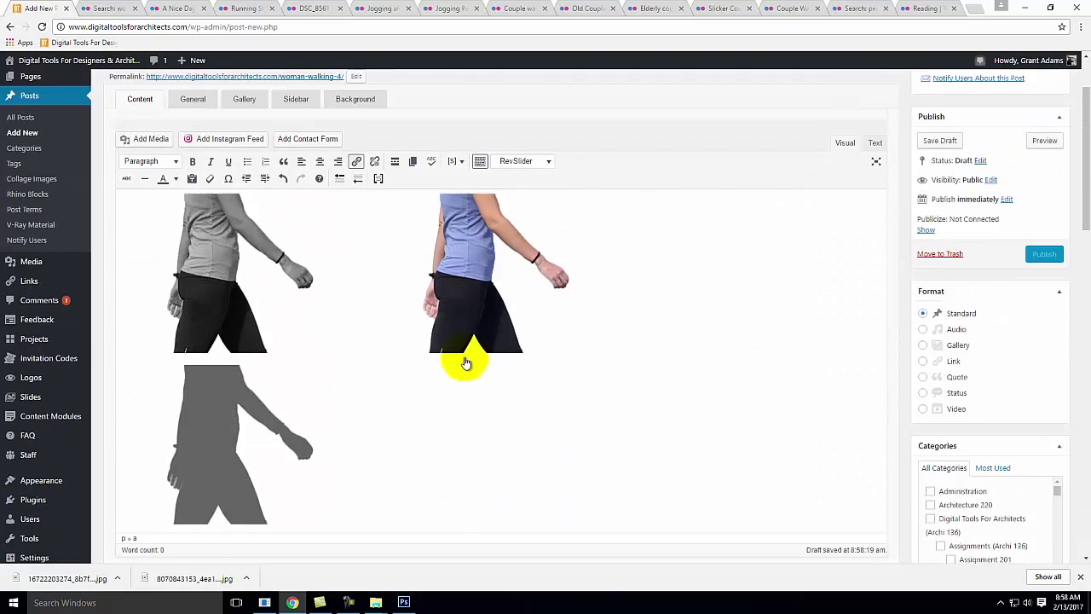
pyautogui.scroll(-4, 900, 373)
pyautogui.scroll(-10, 899, 374)
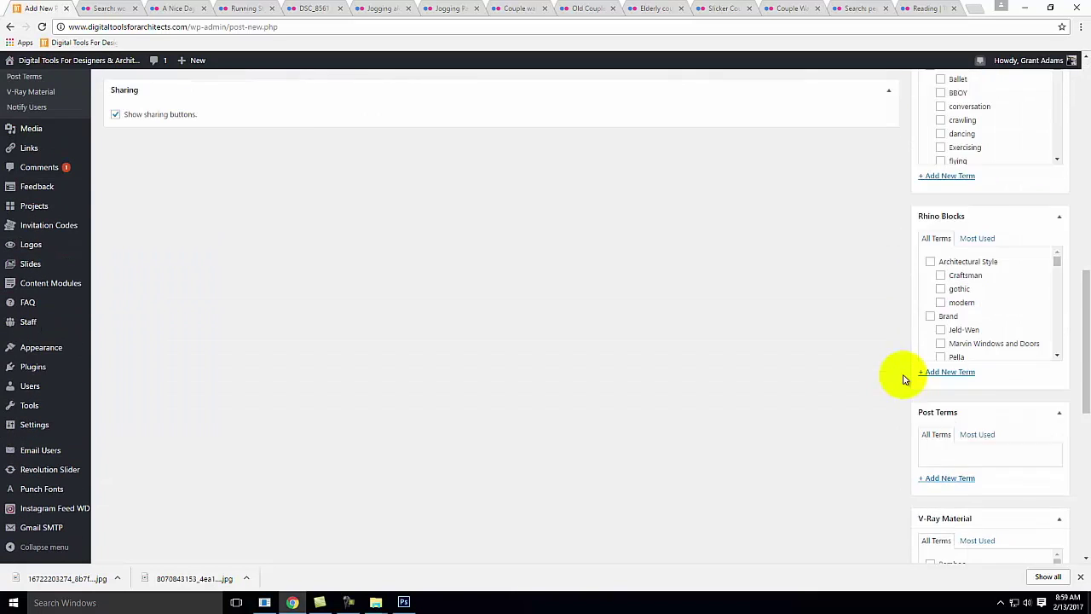
pyautogui.click(946, 496)
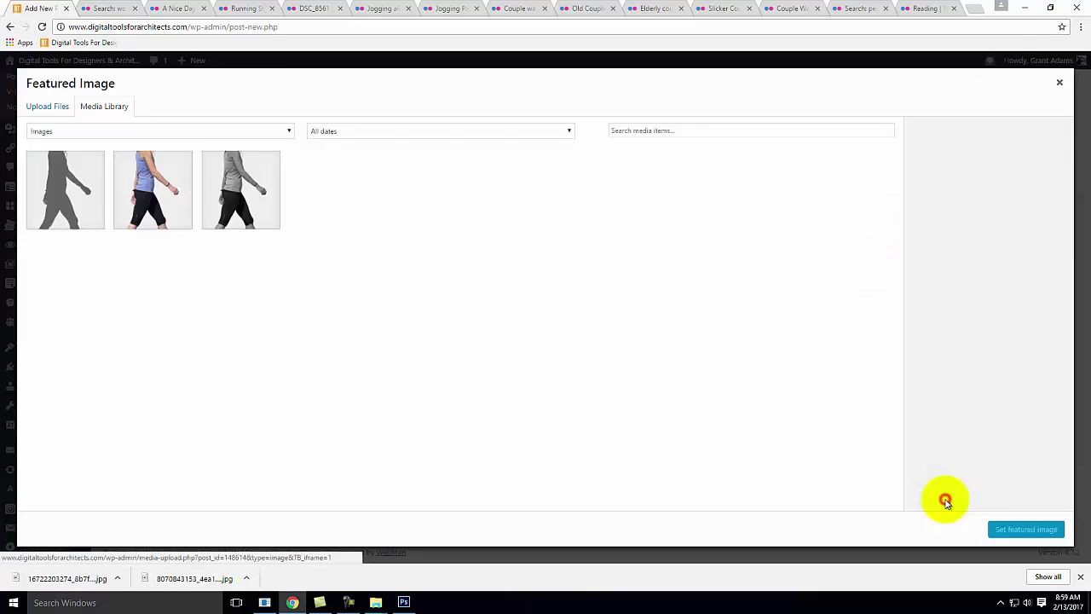
pyautogui.click(152, 190)
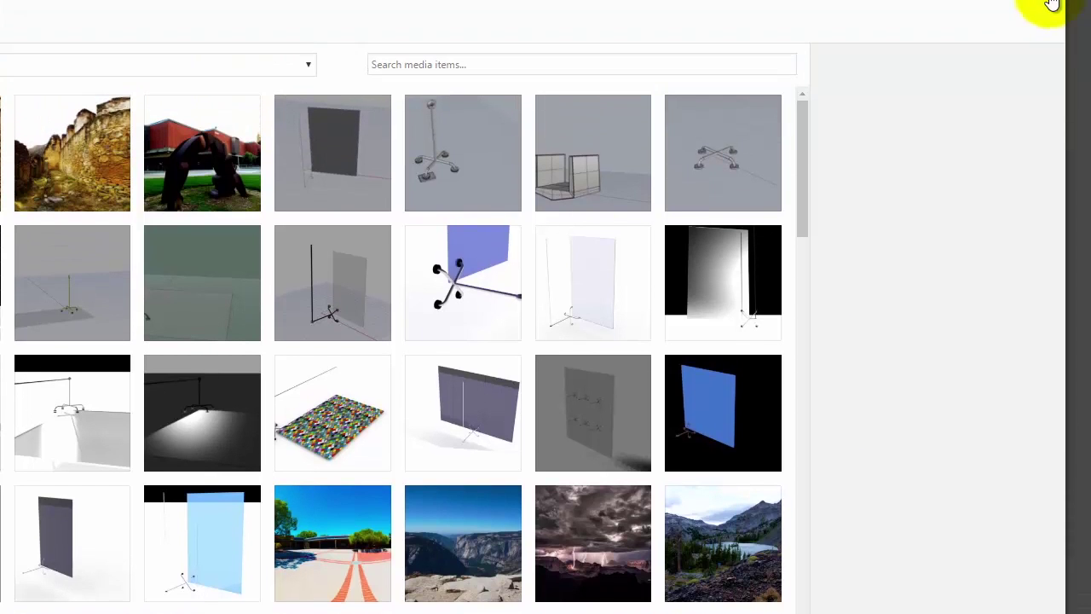
pyautogui.click(1051, 6)
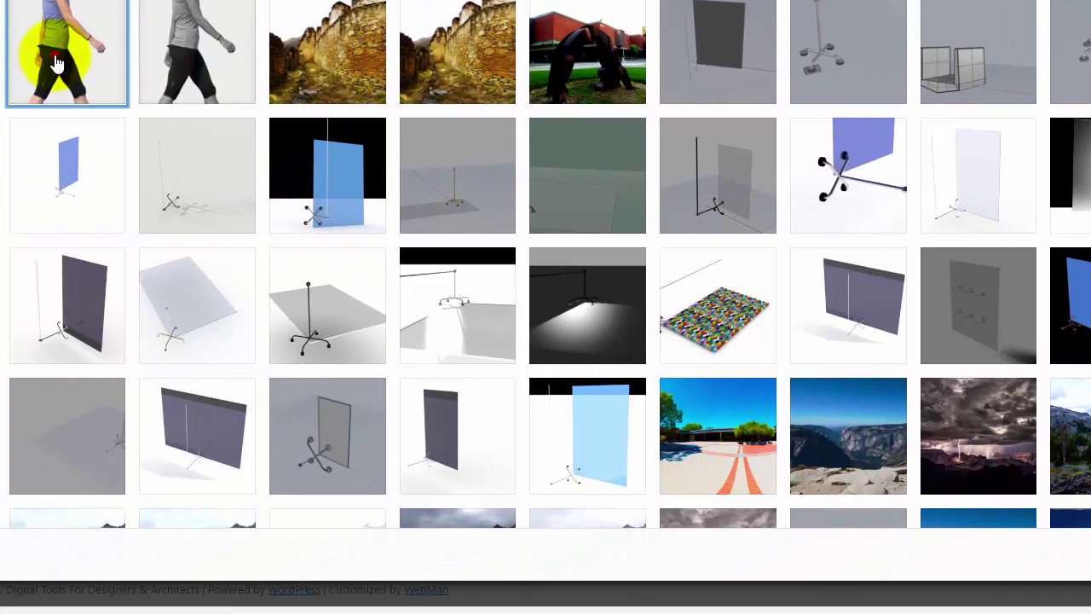
pyautogui.click(57, 64)
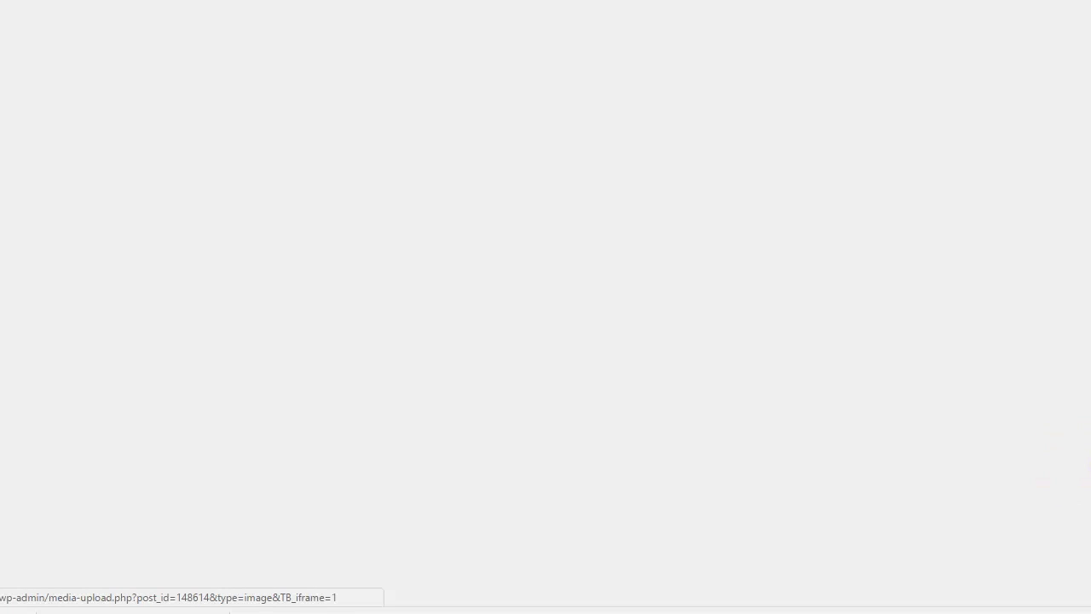
pyautogui.scroll(10, 748, 441)
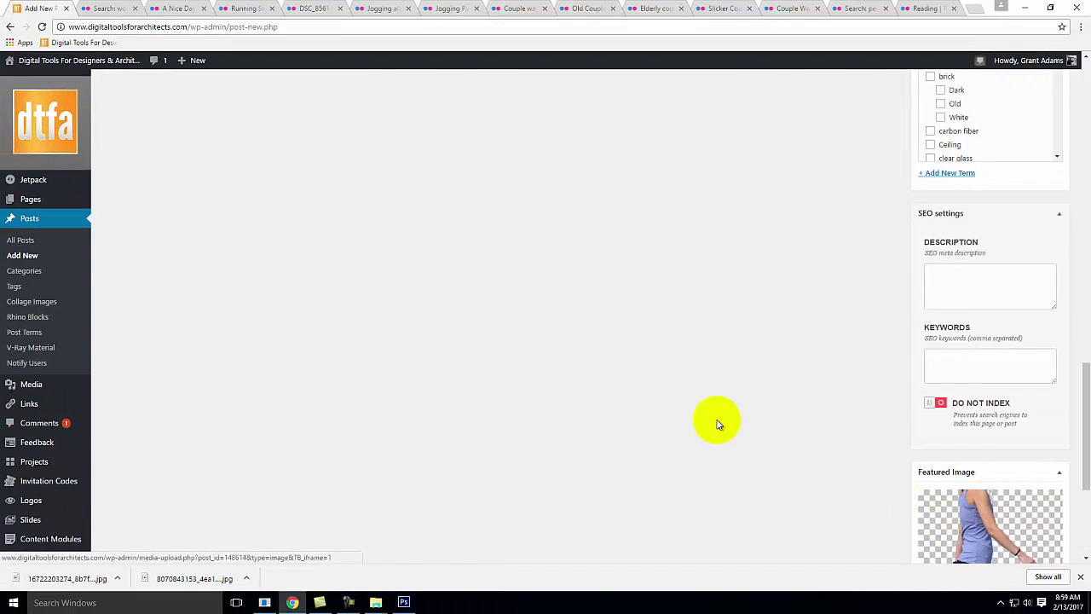
pyautogui.scroll(10, 717, 423)
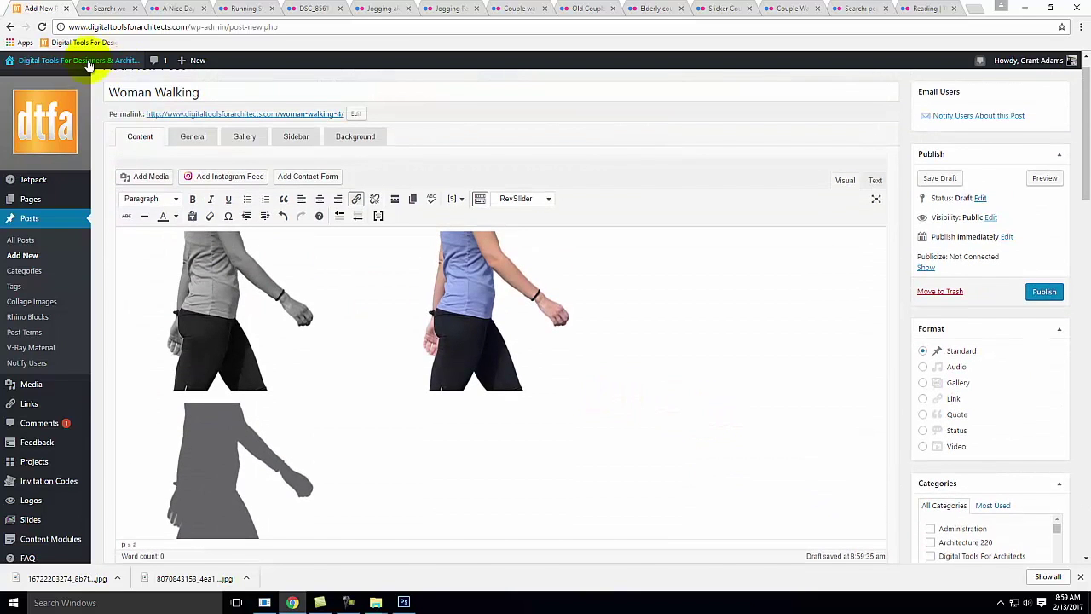
# Open the live site in a new browser tab.
pyautogui.moveTo(77, 61)
pyautogui.rightClick(19, 81)
pyautogui.click(52, 92)
pyautogui.click(97, 10)
# Browse the site's Collage Images and More People pages, then return to the Woman Walking editor.
pyautogui.moveTo(753, 188)
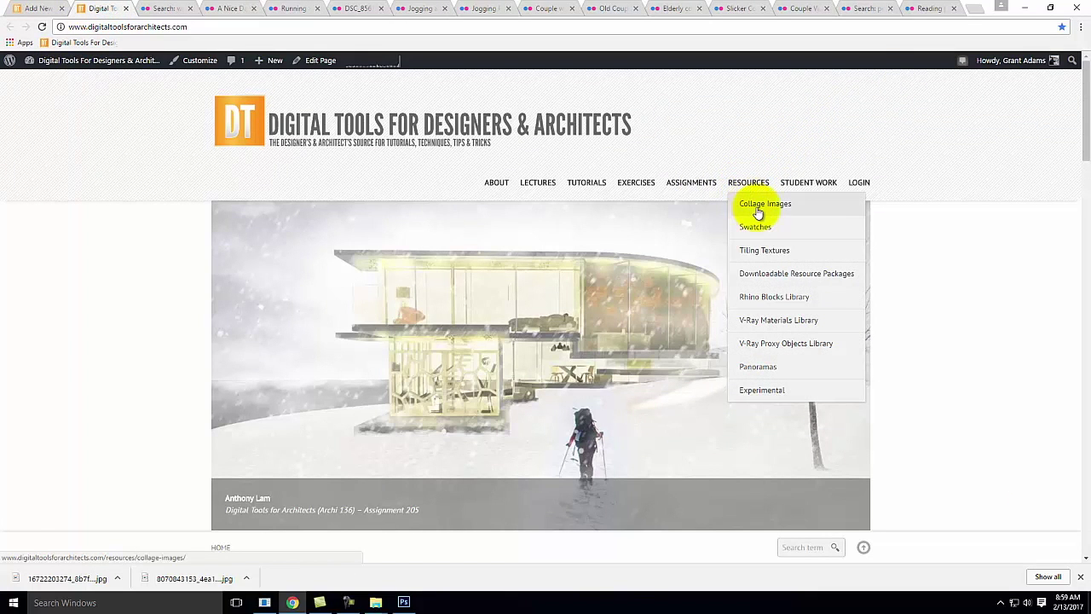
pyautogui.click(758, 209)
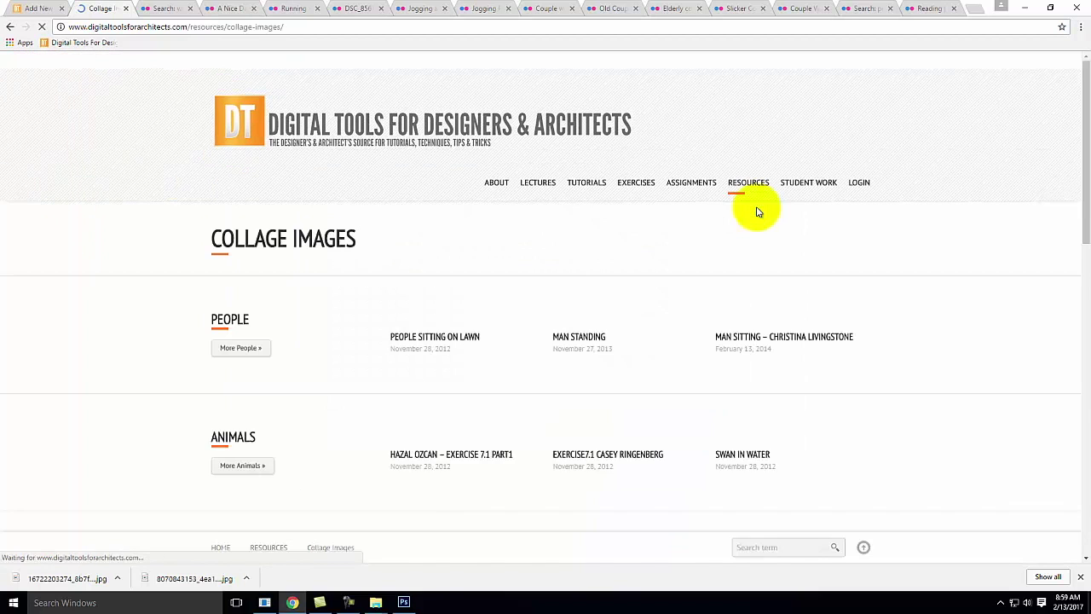
pyautogui.scroll(-7, 916, 227)
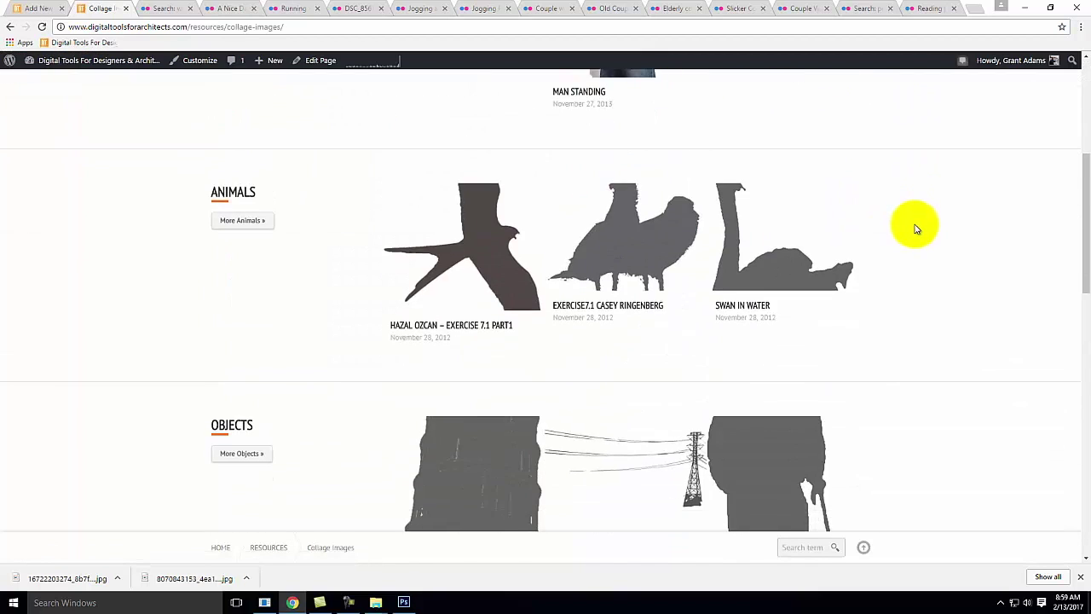
pyautogui.scroll(-3, 916, 227)
pyautogui.scroll(9, 915, 227)
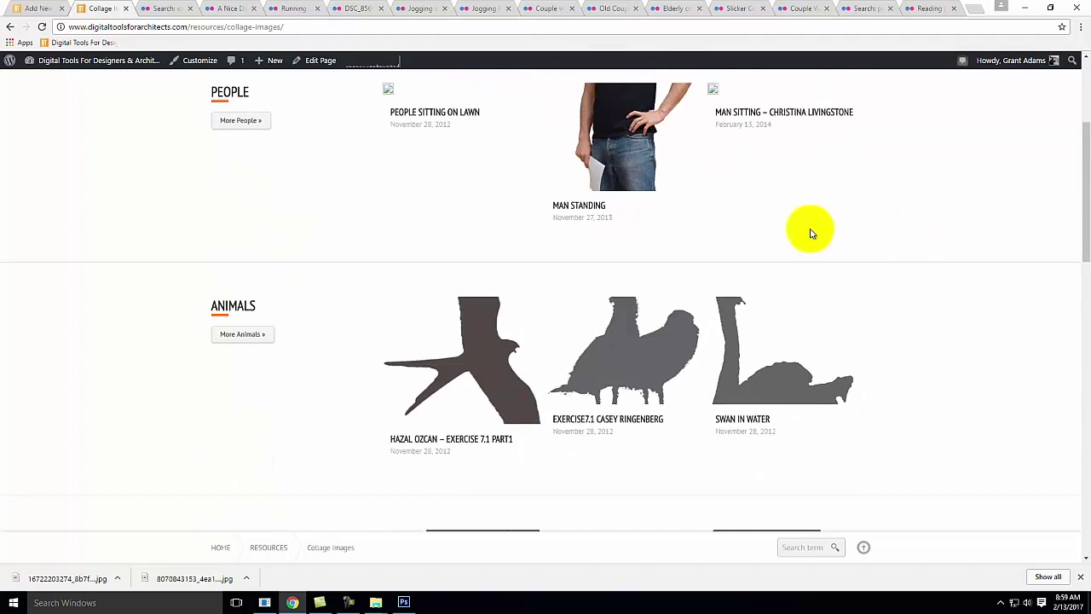
pyautogui.scroll(1, 357, 212)
pyautogui.click(236, 290)
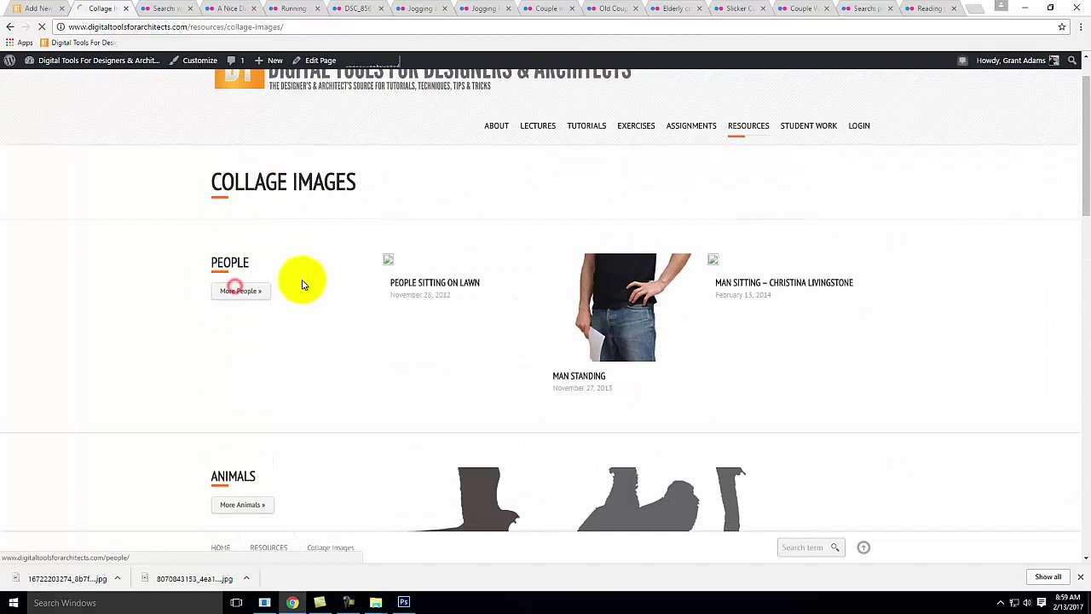
pyautogui.scroll(-2, 612, 331)
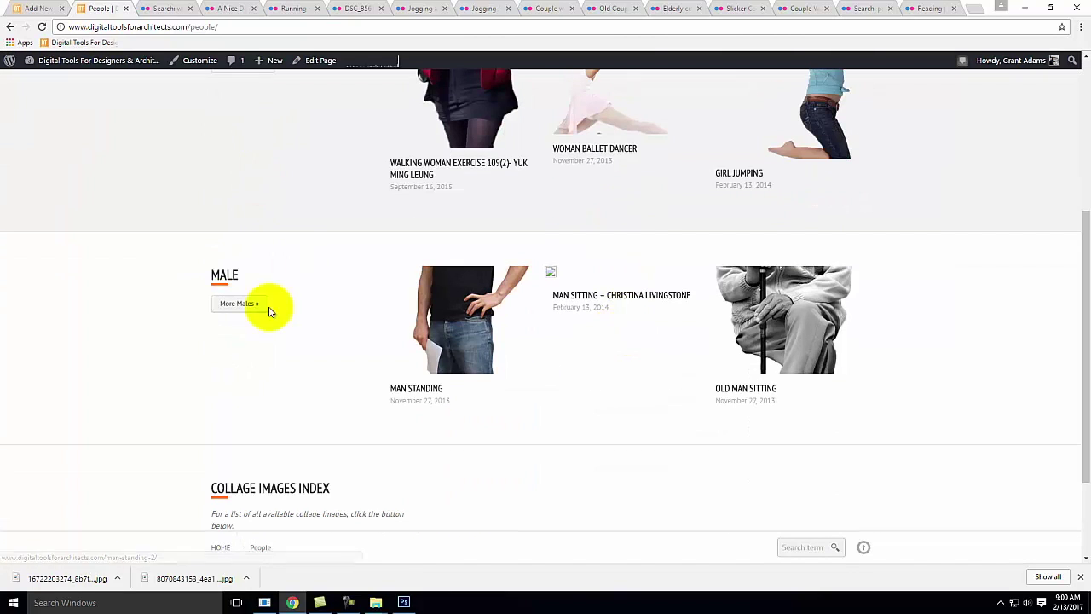
pyautogui.scroll(-2, 296, 316)
pyautogui.scroll(5, 300, 327)
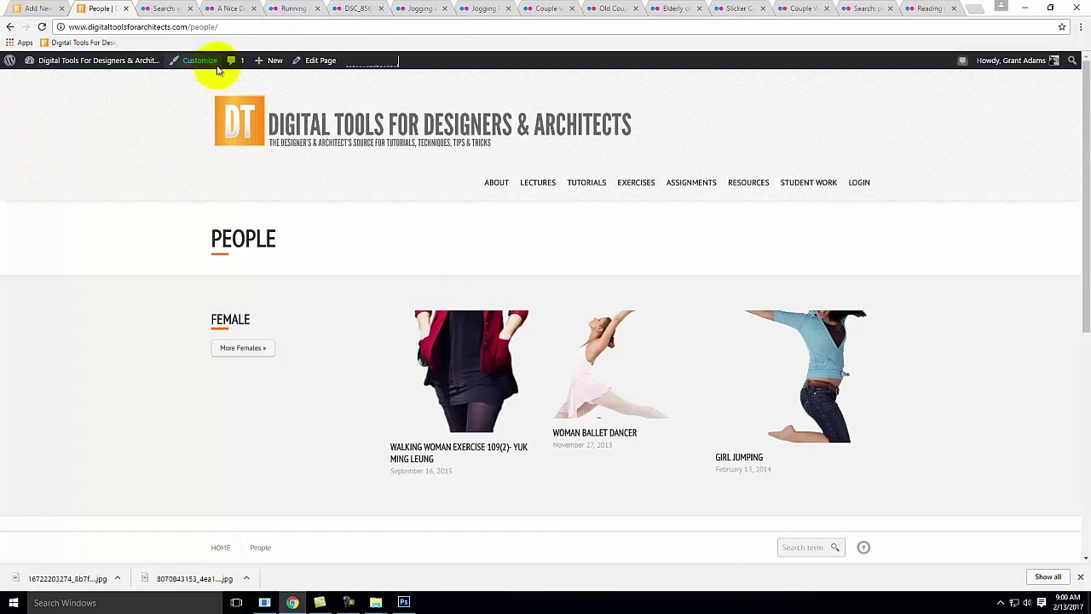
pyautogui.click(15, 9)
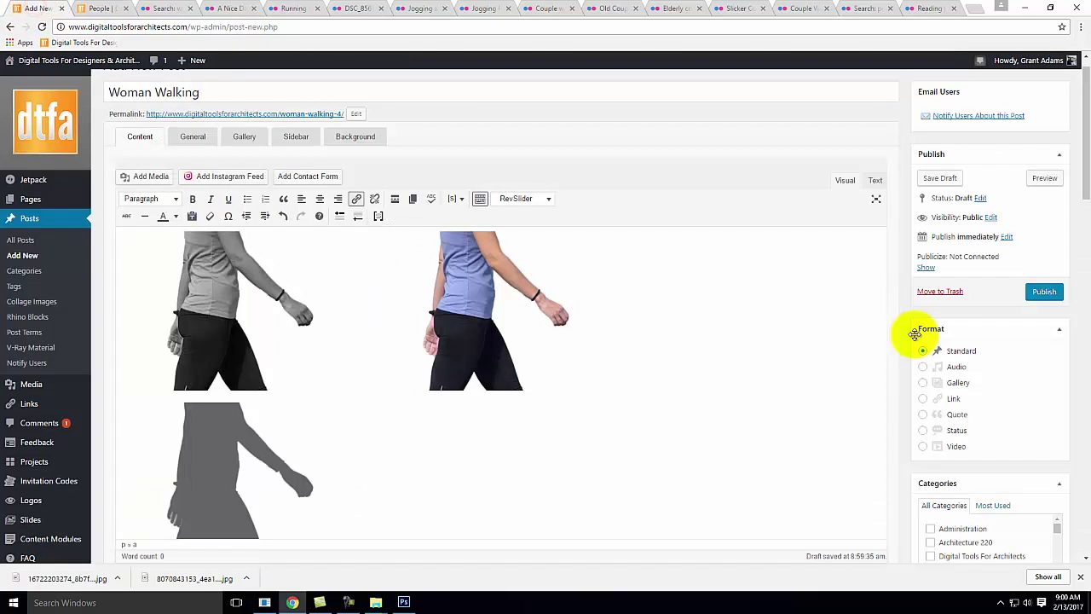
# Tag the post with the Walking term in Collage Images.
pyautogui.scroll(-5, 906, 381)
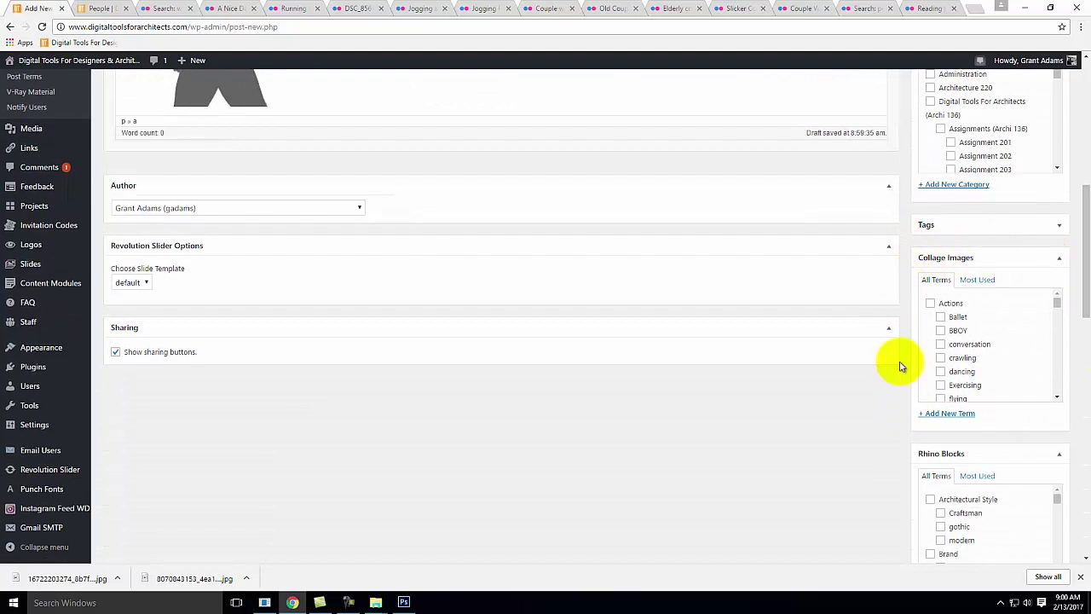
pyautogui.moveTo(1058, 302); pyautogui.dragTo(1060, 310)
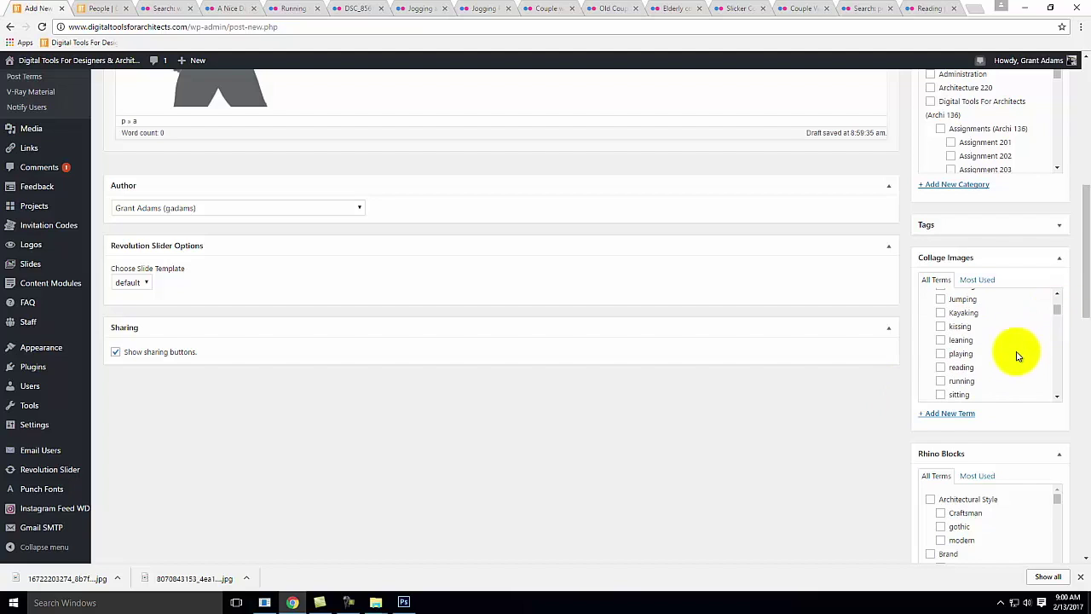
pyautogui.scroll(-2, 1018, 358)
pyautogui.scroll(-2, 1017, 366)
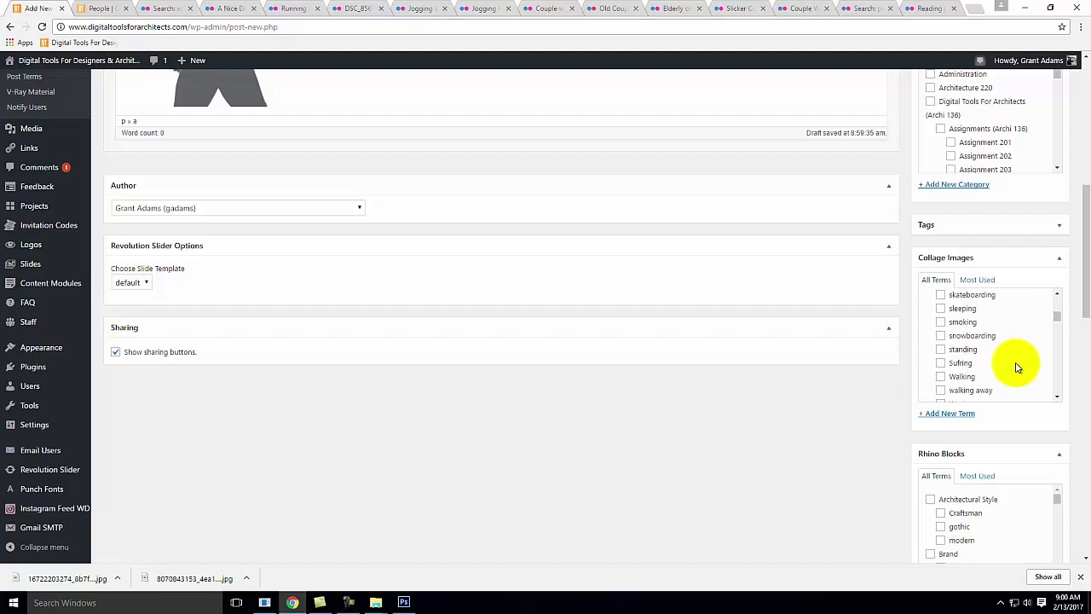
pyautogui.click(940, 377)
# File the post under the Exercise 107 category.
pyautogui.scroll(-2, 1017, 371)
pyautogui.scroll(3, 1017, 371)
pyautogui.scroll(-3, 1018, 371)
pyautogui.scroll(-2, 1017, 372)
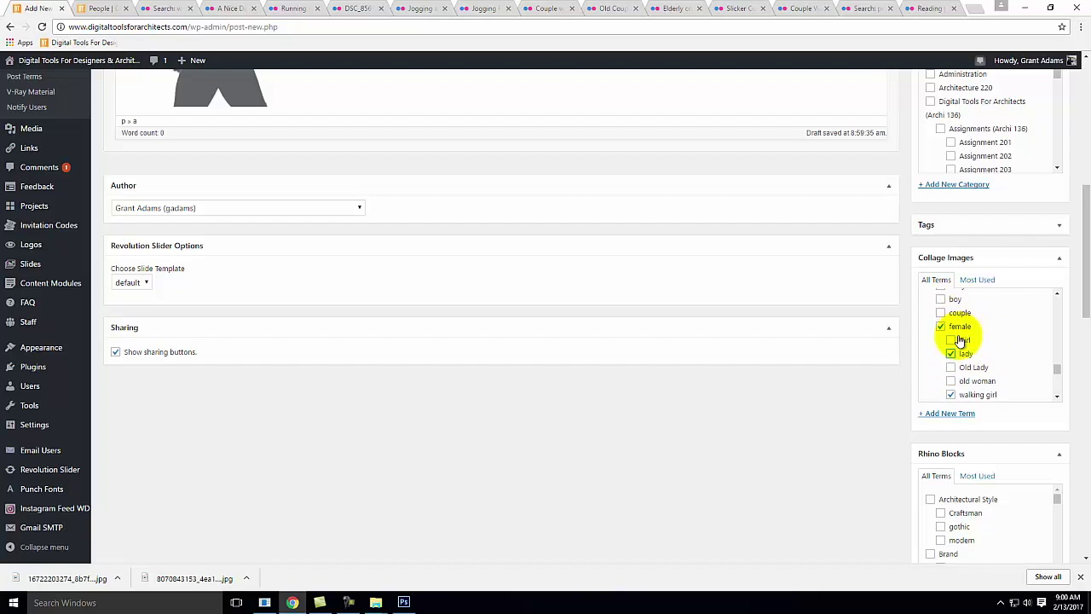
pyautogui.scroll(-3, 1000, 348)
pyautogui.scroll(2, 894, 451)
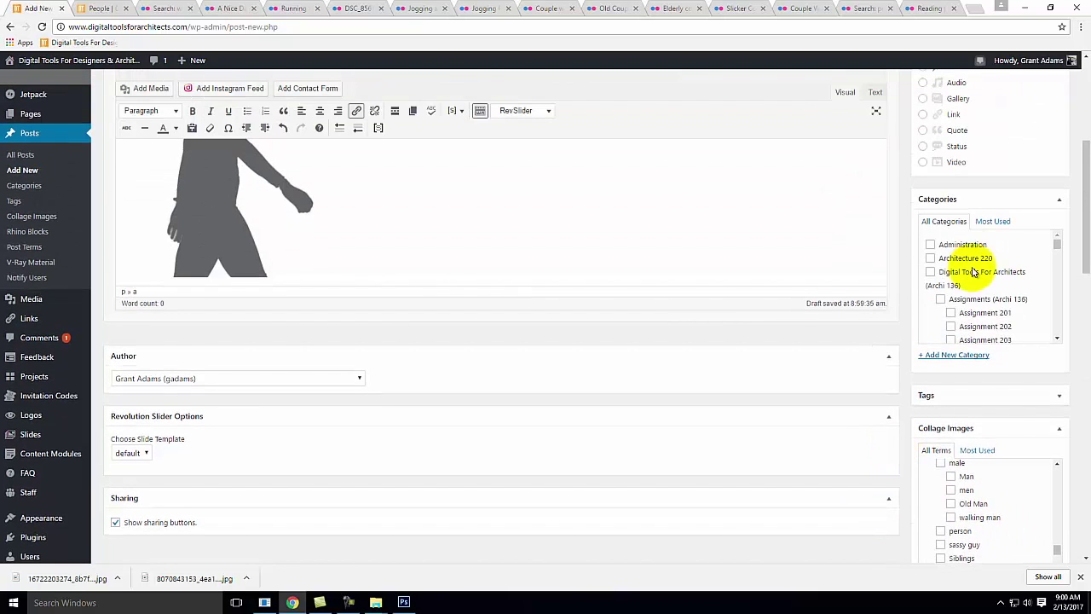
pyautogui.scroll(-6, 1015, 314)
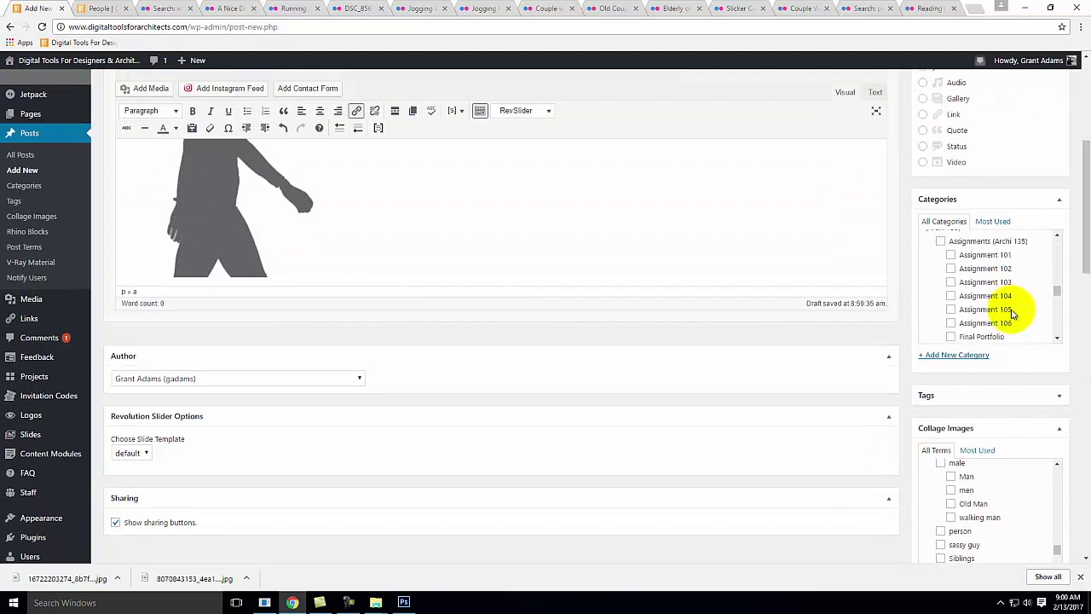
pyautogui.scroll(-2, 1013, 314)
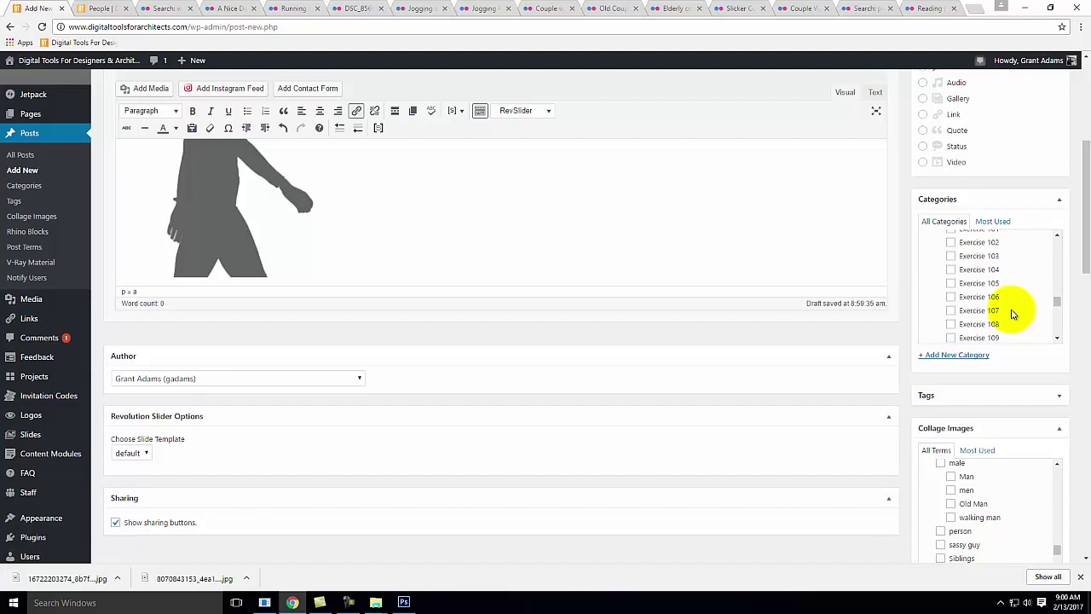
pyautogui.click(950, 310)
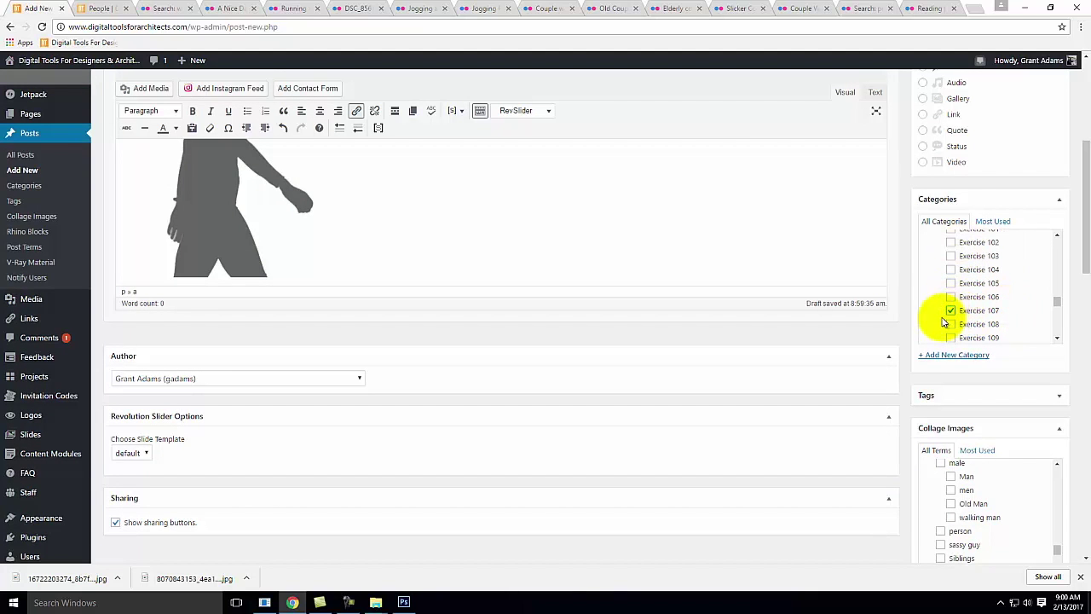
# Publish the Woman Walking post, dismissing the spell-check notice.
pyautogui.scroll(5, 902, 382)
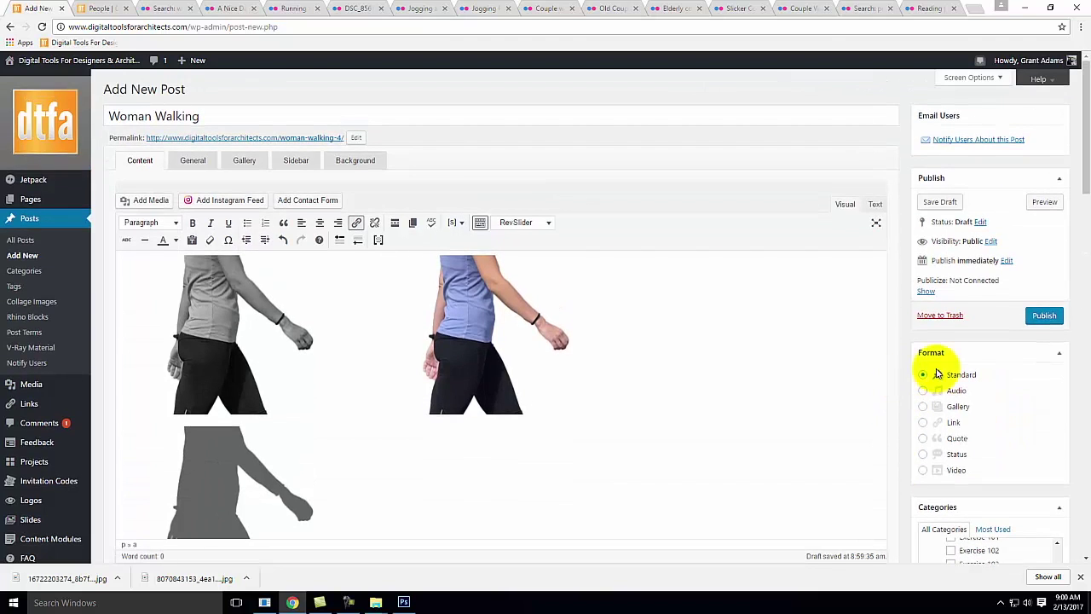
pyautogui.click(1045, 317)
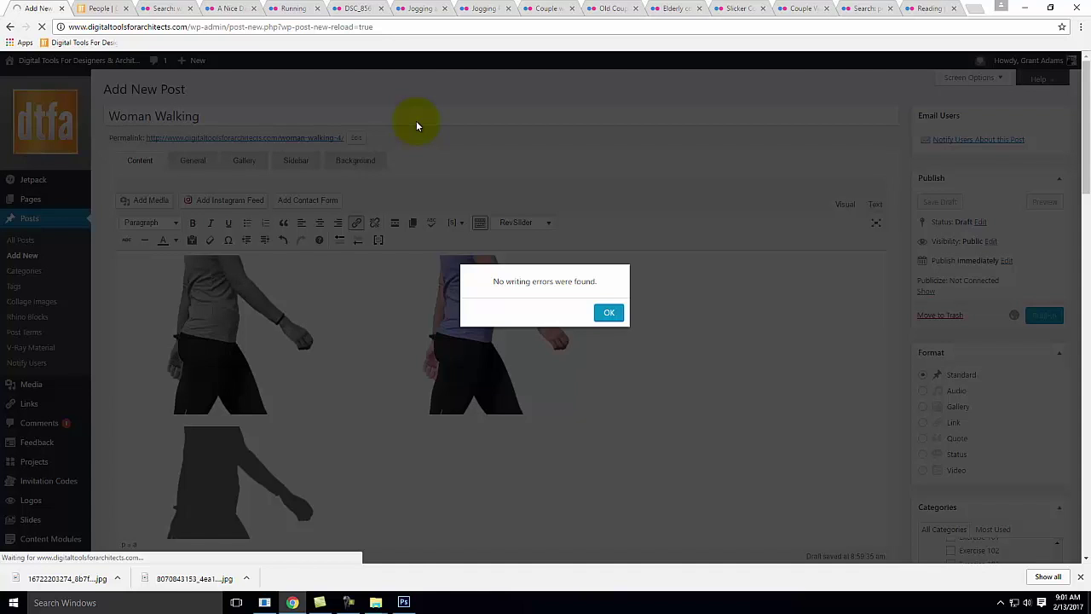
pyautogui.click(609, 312)
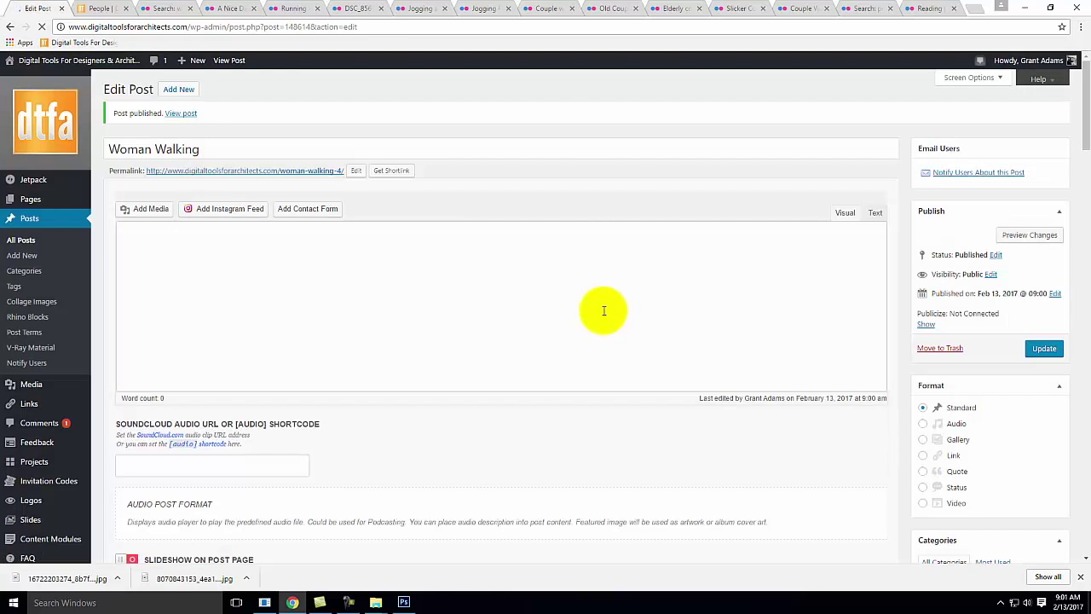
# Open the published Woman Walking post on the live site and scroll through its images.
pyautogui.click(185, 107)
pyautogui.moveTo(587, 166)
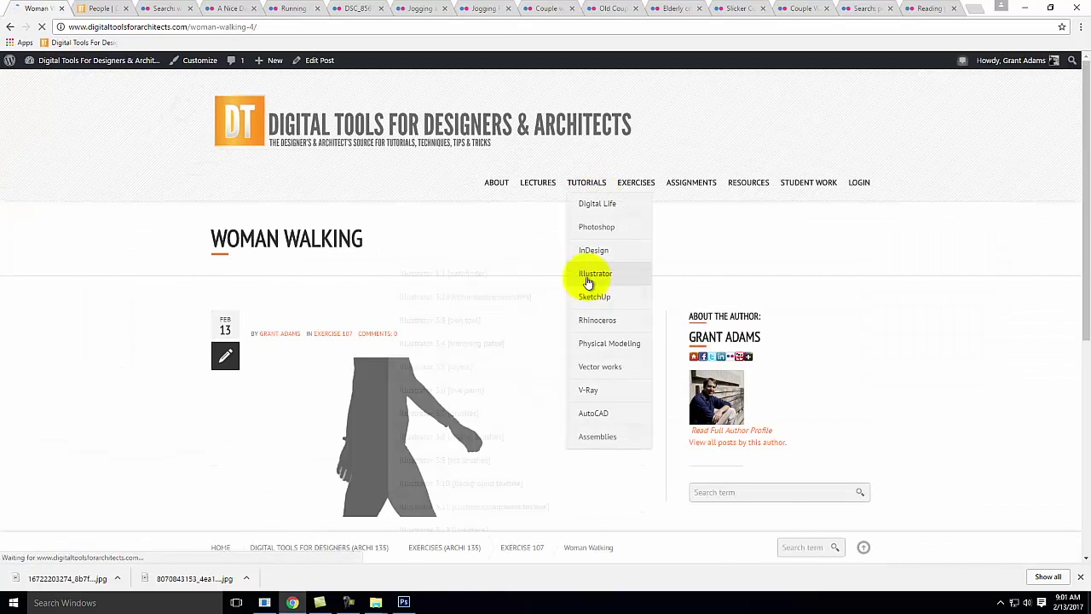
pyautogui.moveTo(596, 256)
pyautogui.scroll(-3, 292, 329)
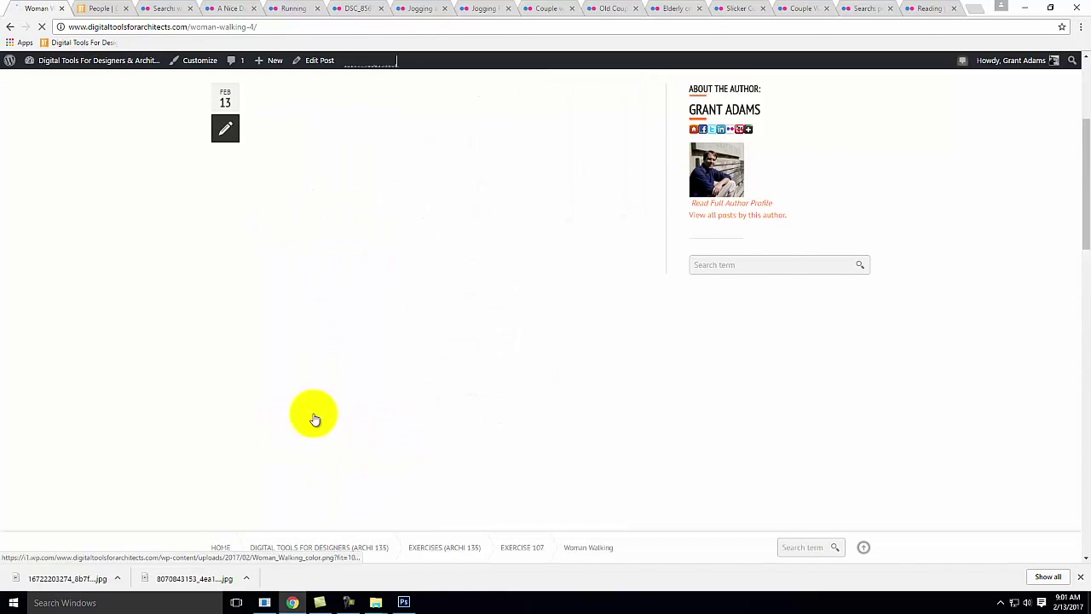
pyautogui.scroll(-10, 424, 194)
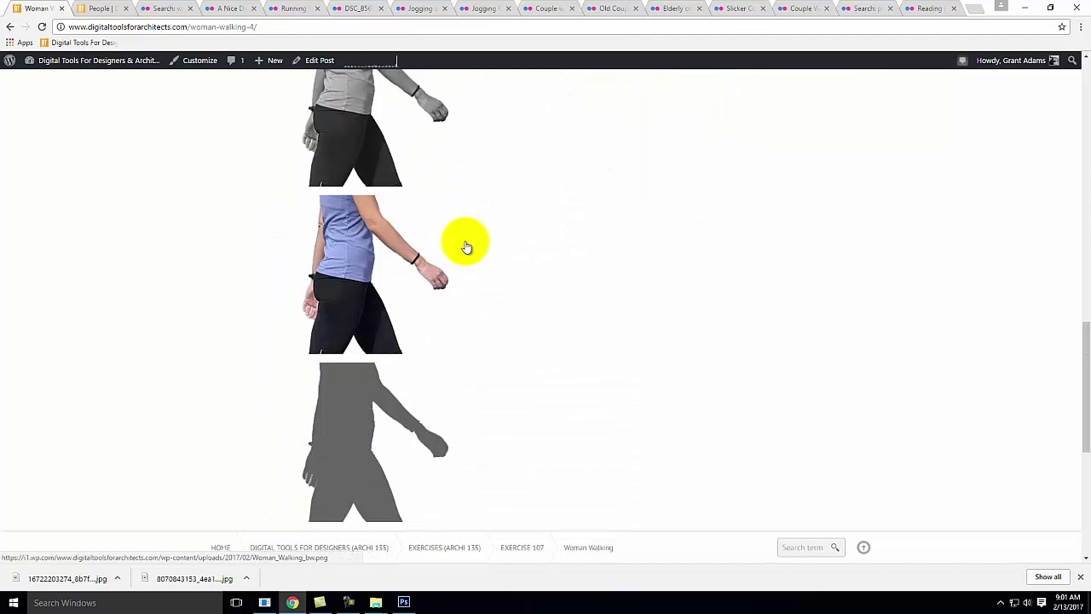
pyautogui.scroll(-3, 465, 246)
pyautogui.scroll(10, 456, 245)
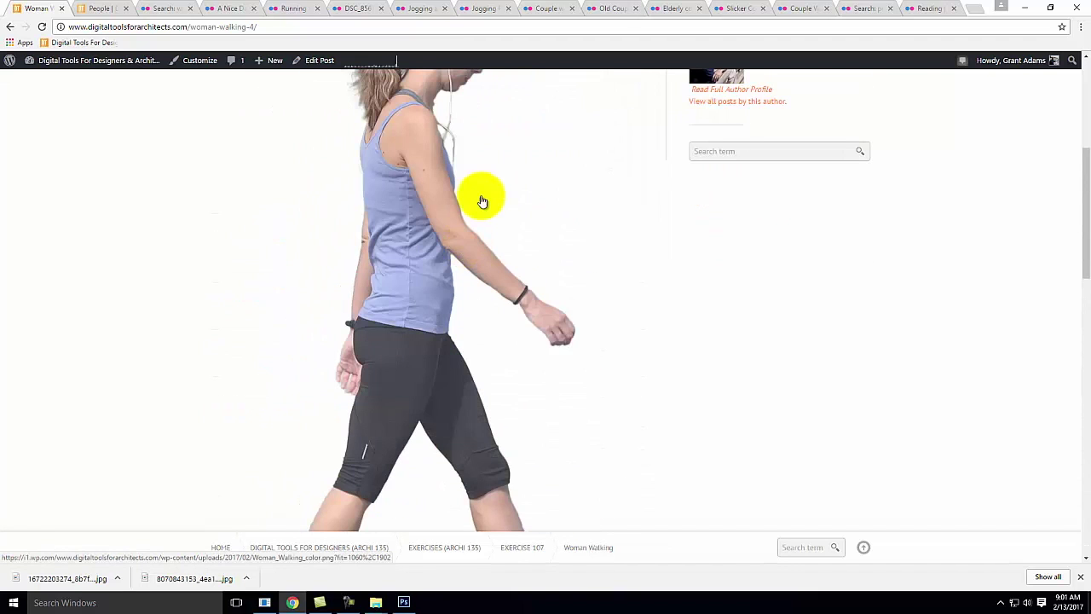
# View the colour walking woman image full size, zoom in and out, then return to People.
pyautogui.click(447, 245)
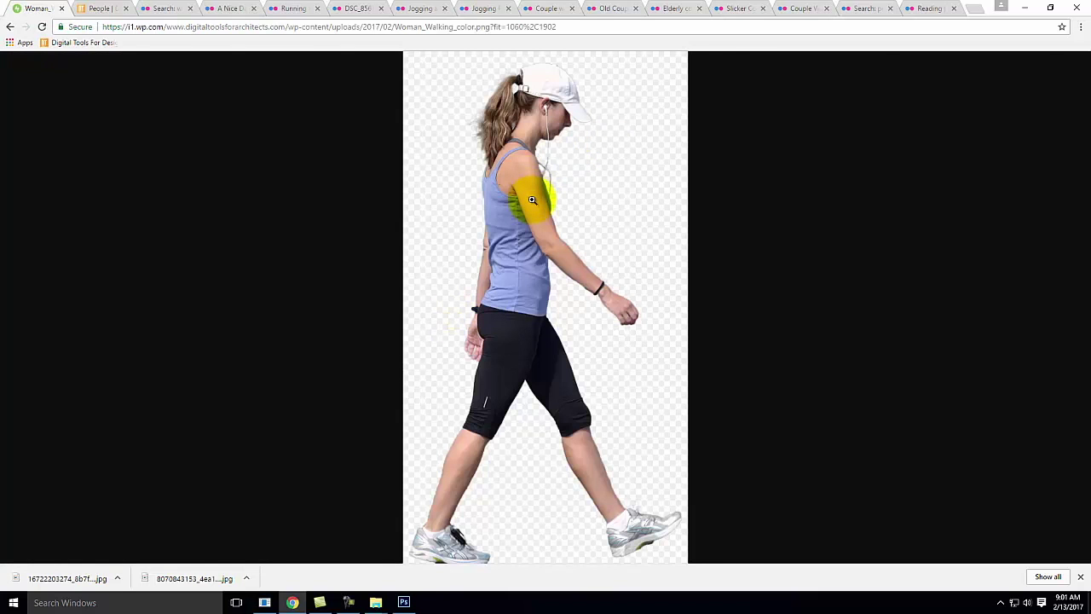
pyautogui.click(531, 196)
pyautogui.rightClick(532, 199)
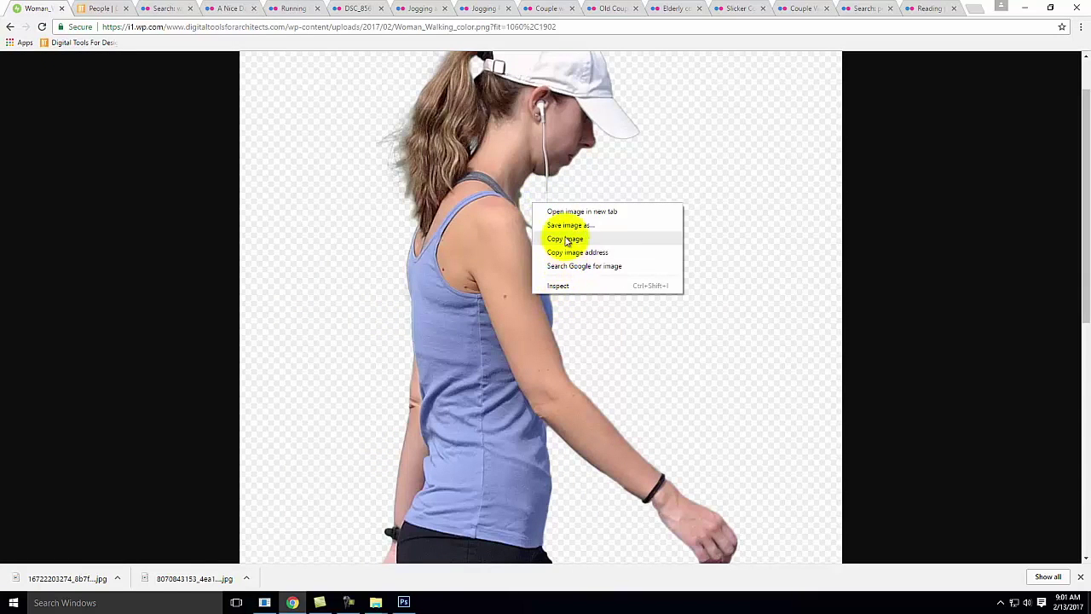
pyautogui.click(831, 150)
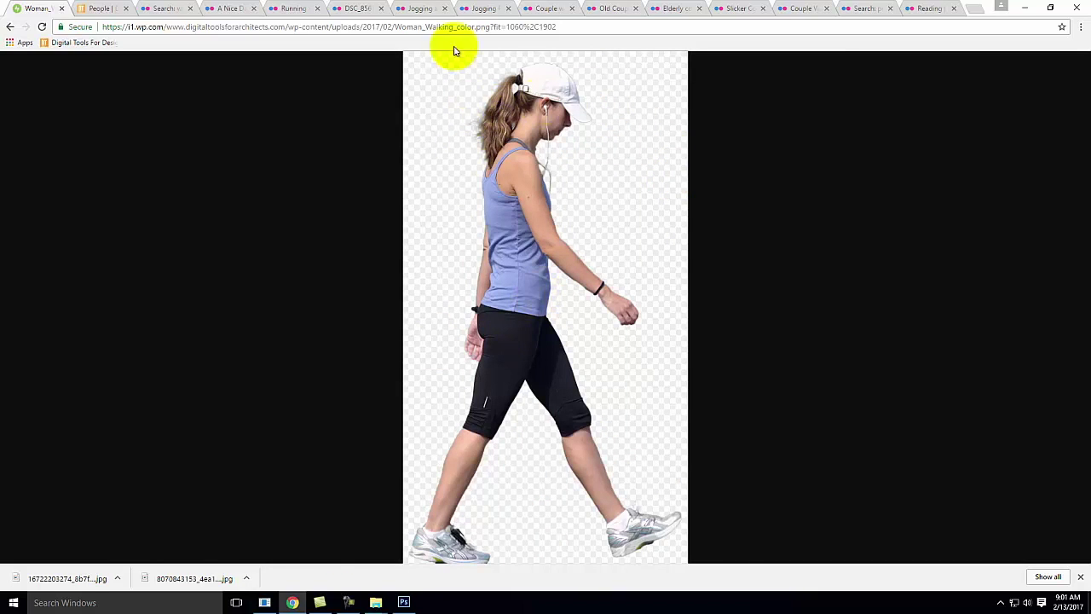
pyautogui.click(92, 10)
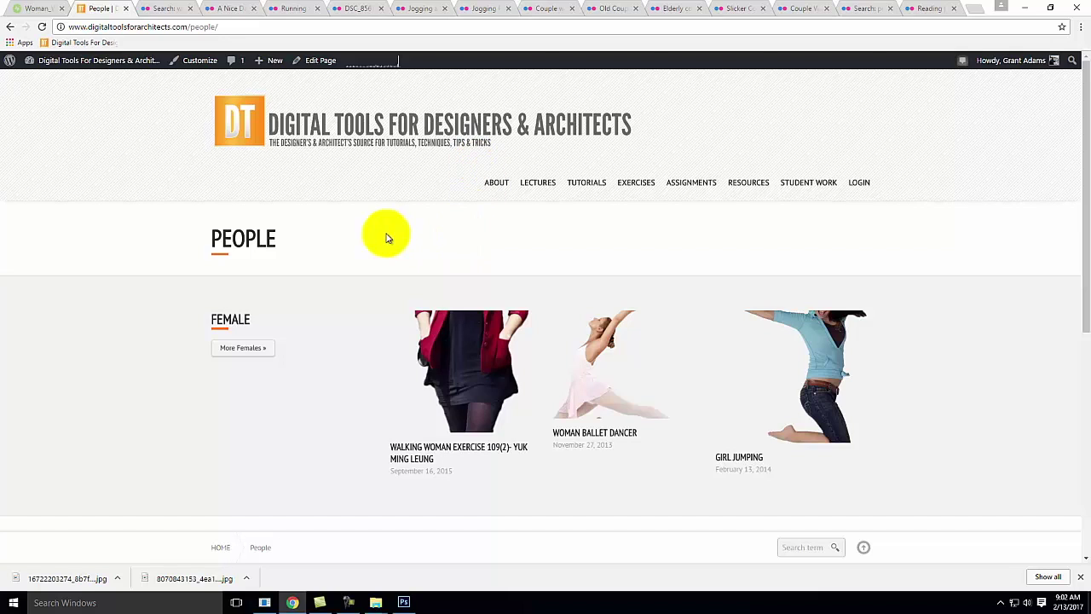
pyautogui.moveTo(324, 602)
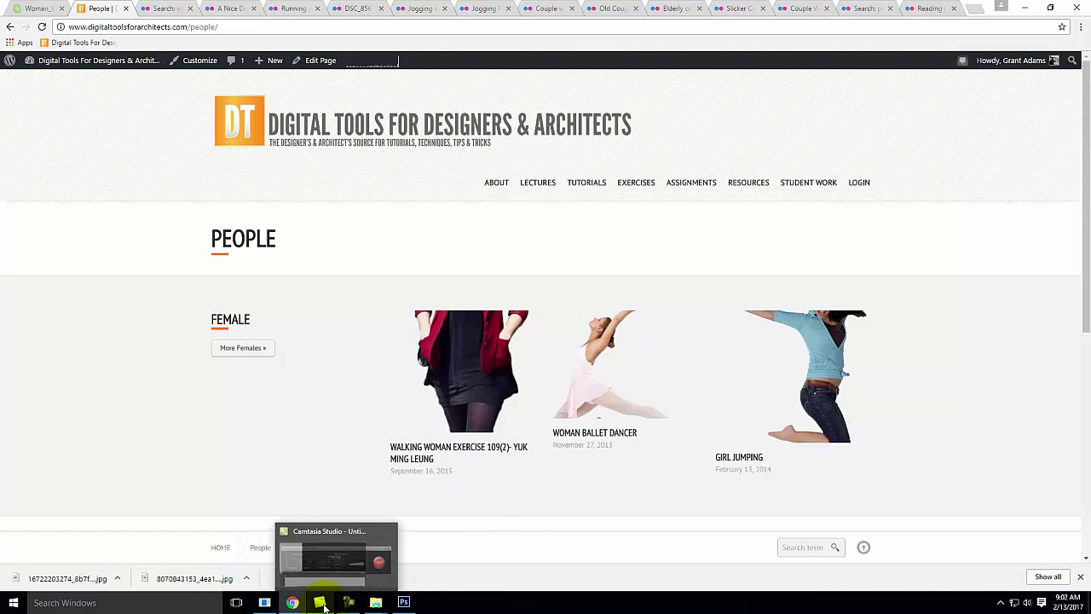
pyautogui.click(348, 602)
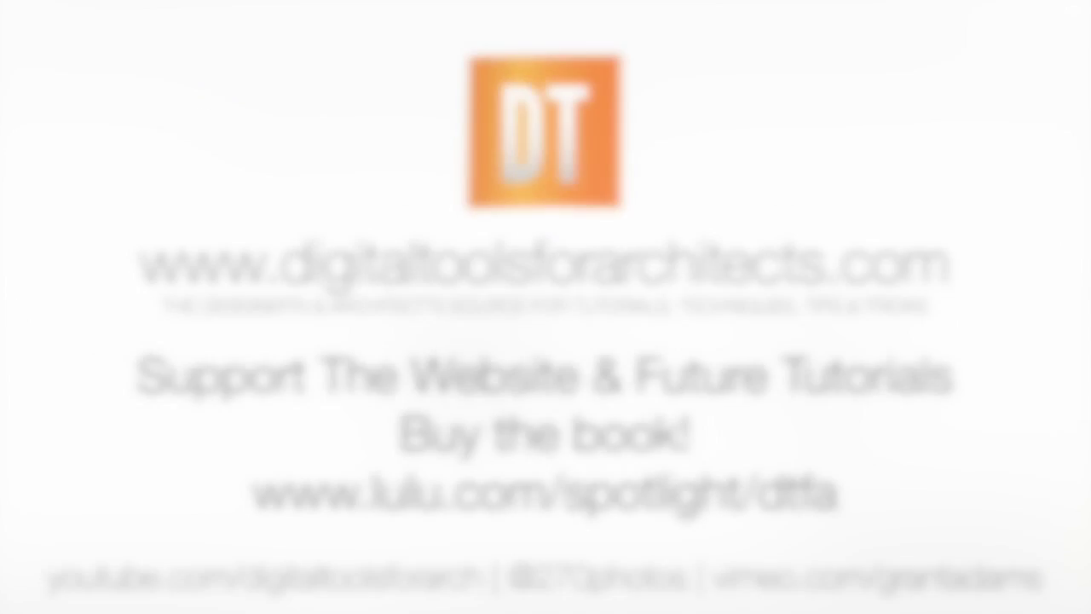